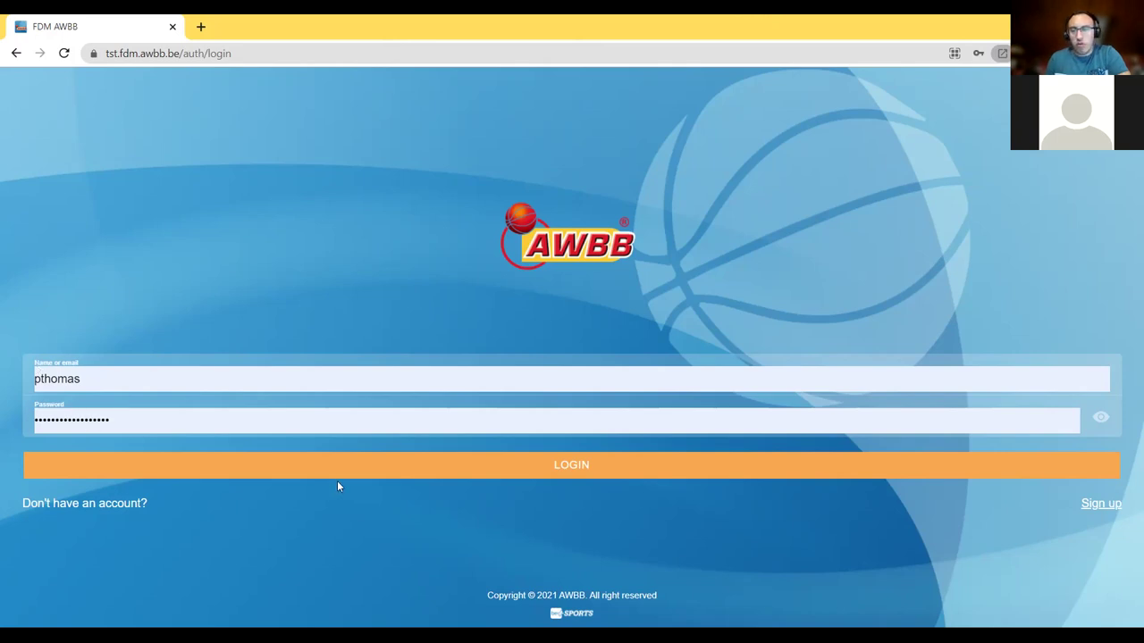
- Log in to the match-sheet site with the filled-in name and password
click(494, 473)
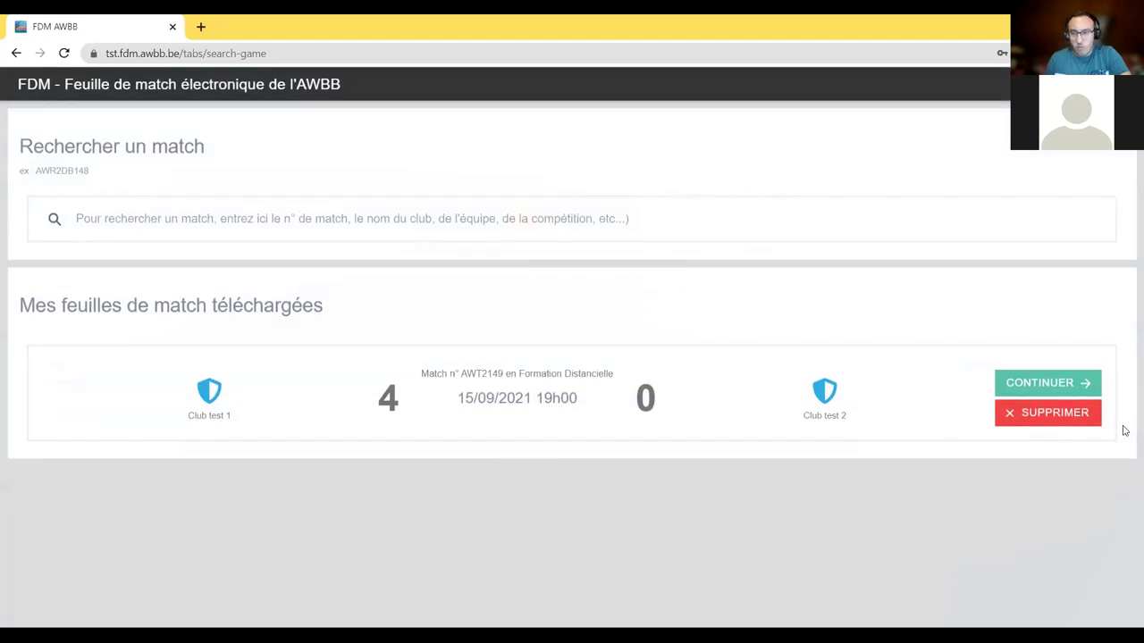
- Delete the downloaded match sheet AWT2149 from the device
click(1045, 415)
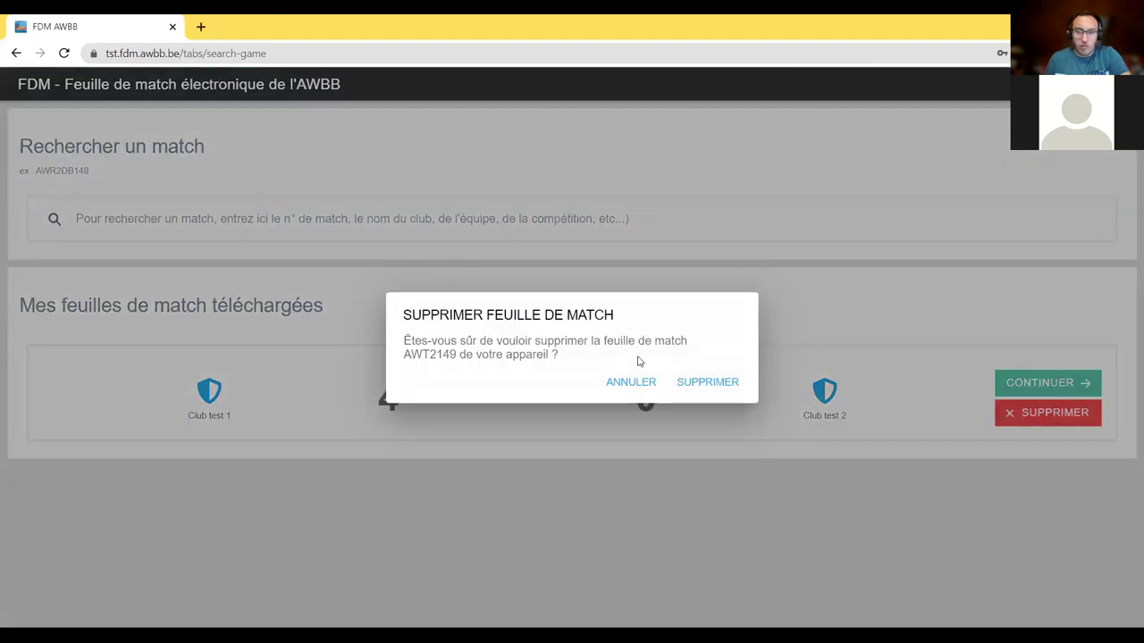
click(710, 381)
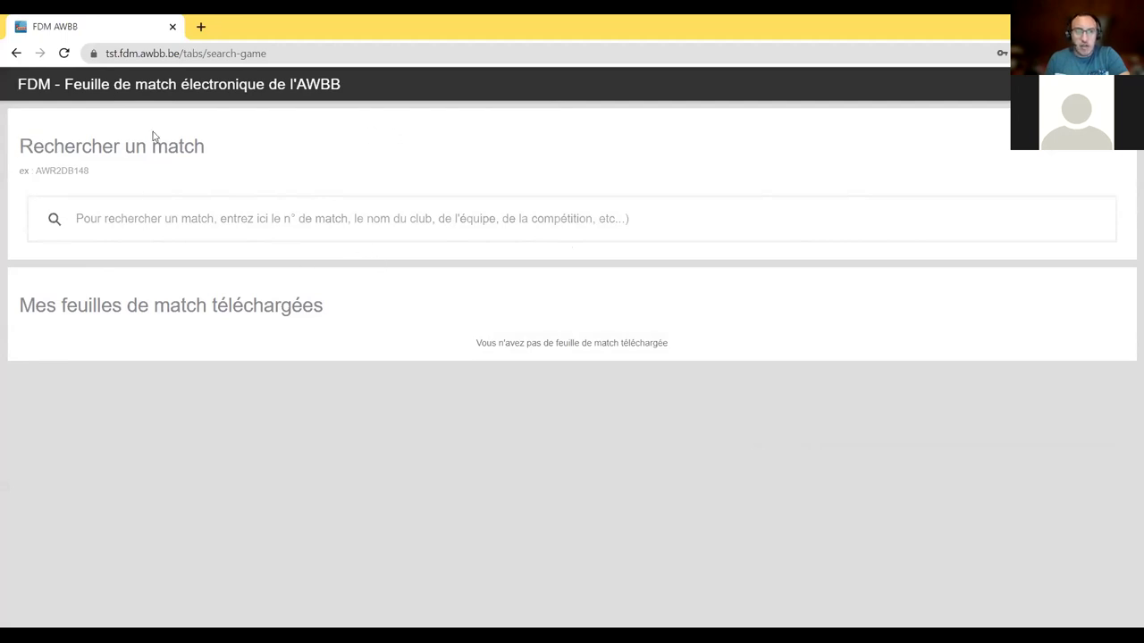
- Search matches for 'Olympic Mont' and browse the listed U18 and U17 matches
click(202, 217)
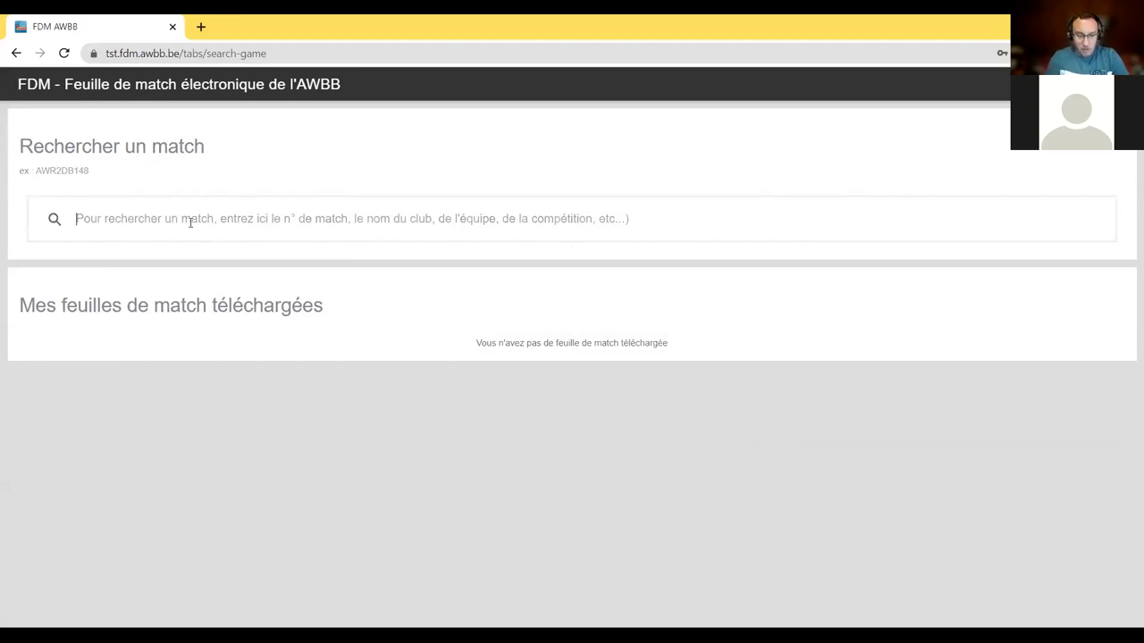
text(Olympic Mont)
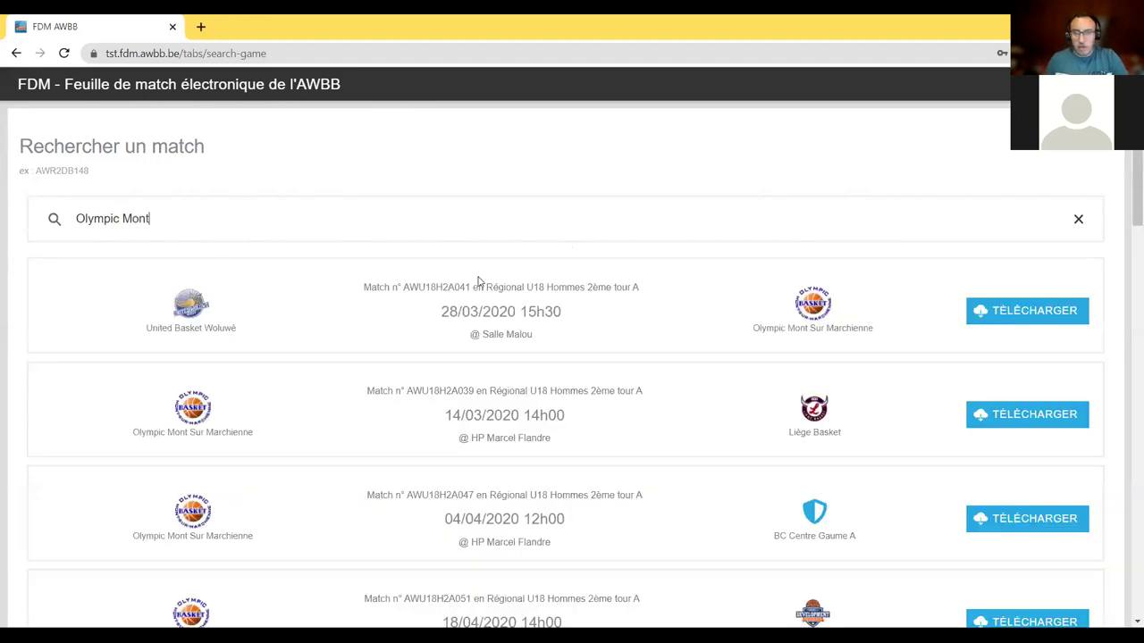
scroll(715, 339, down, 3)
scroll(651, 366, up, 4)
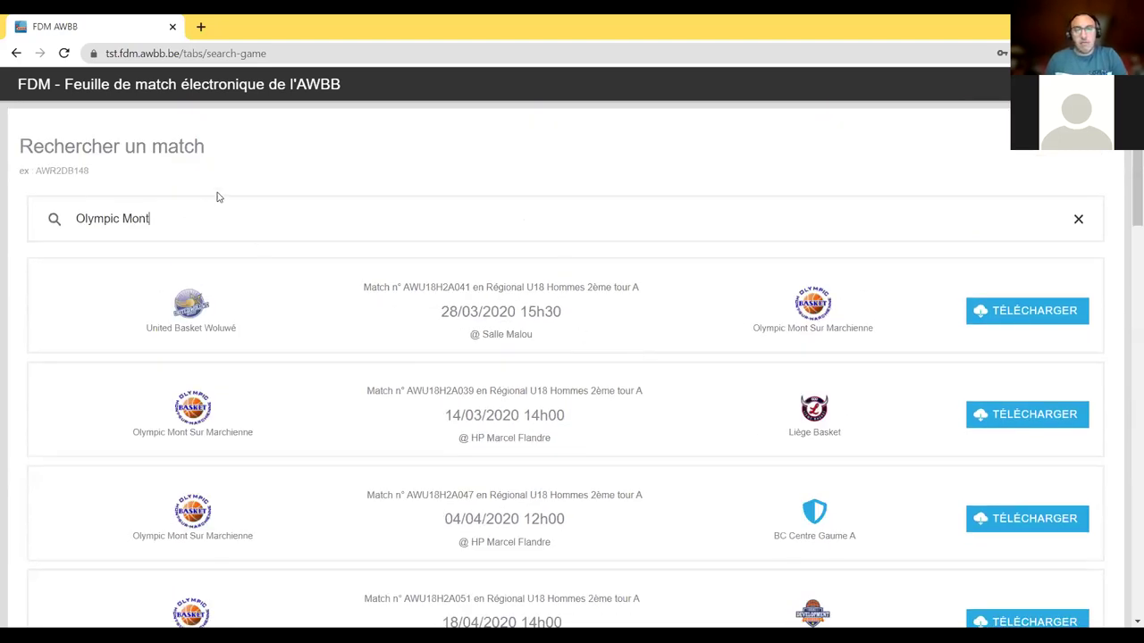
scroll(551, 343, down, 1)
scroll(551, 342, down, 6)
scroll(242, 194, up, 7)
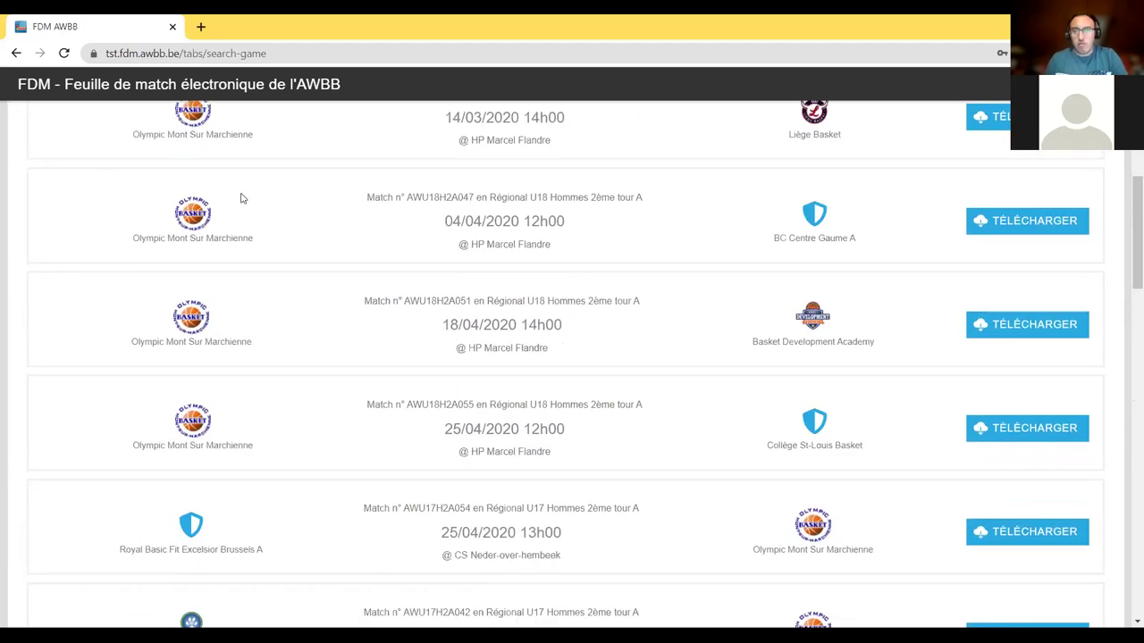
key(ctrl+a)
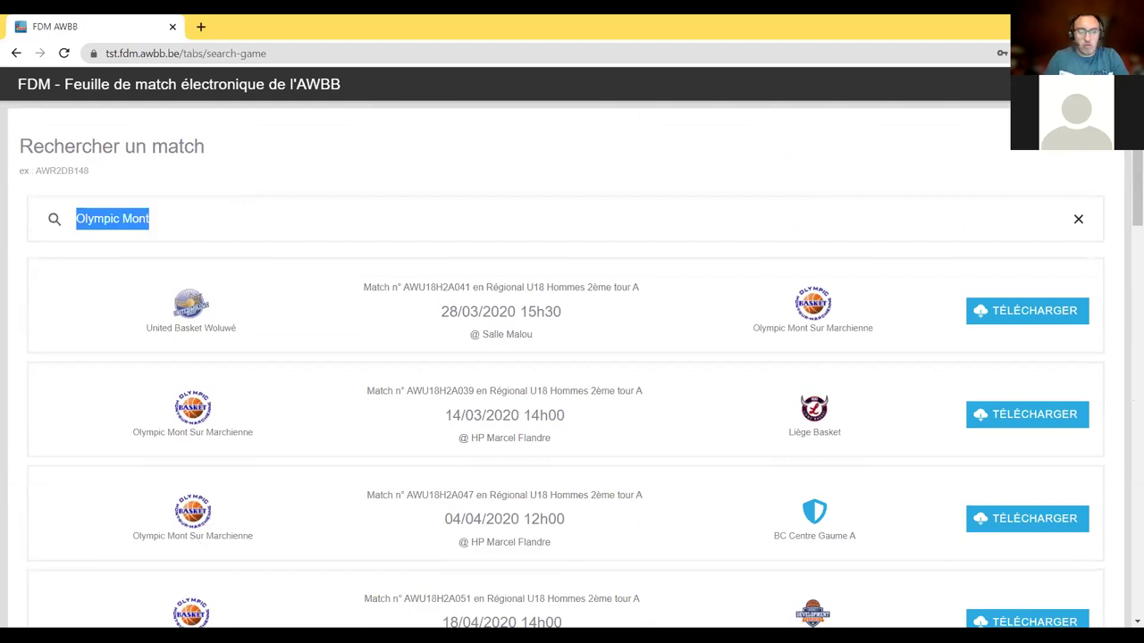
- Replace the search text with match number AWT5150, correcting the typo
text(AWT)
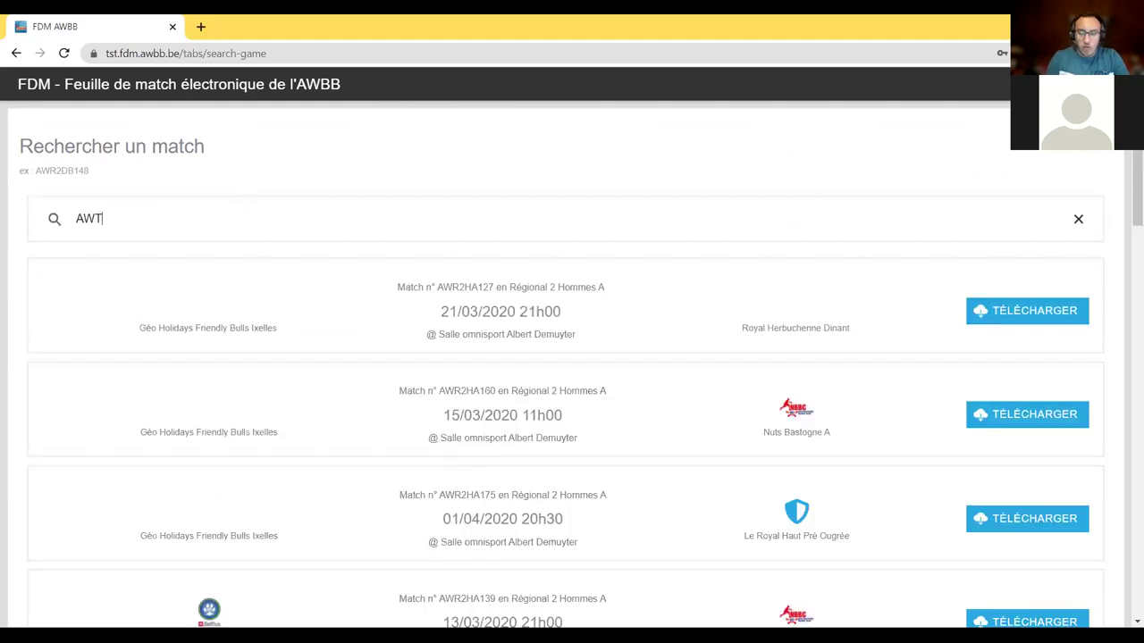
text(50)
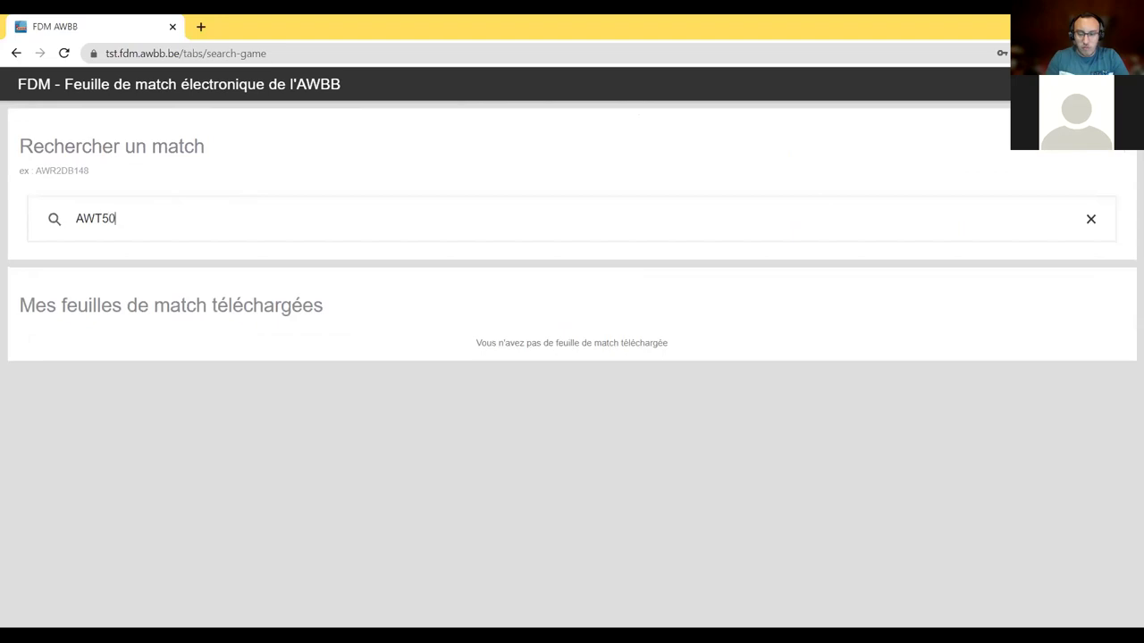
text(1)
key(BackSpace)
key(BackSpace)
text(150)
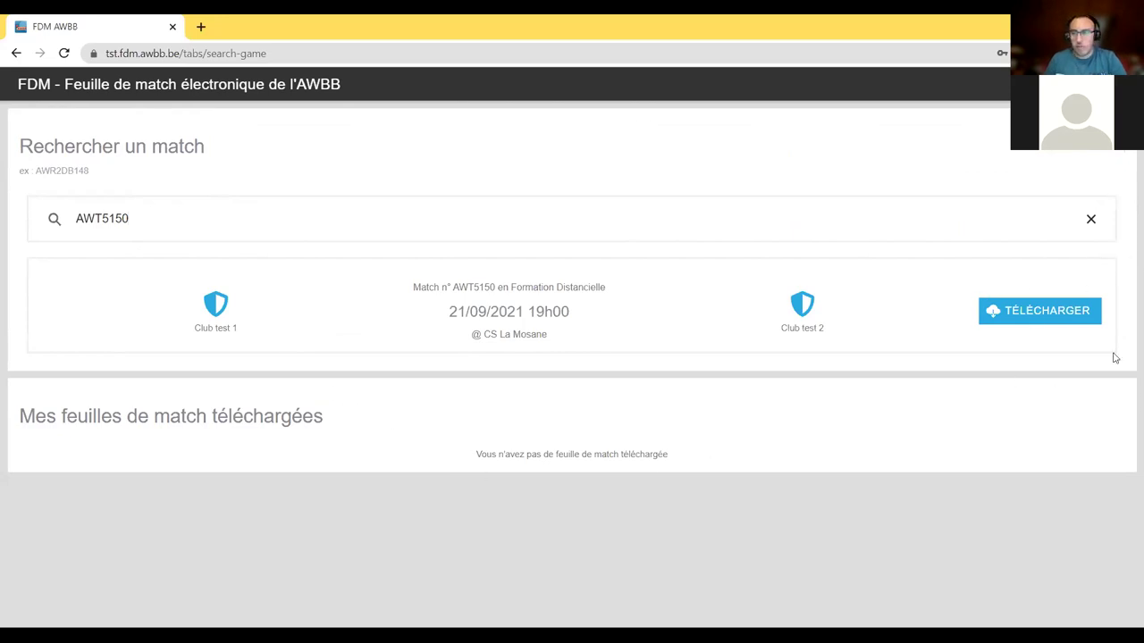
- Download match AWT5150 (Club test 1 vs Club test 2) and confirm
click(1036, 320)
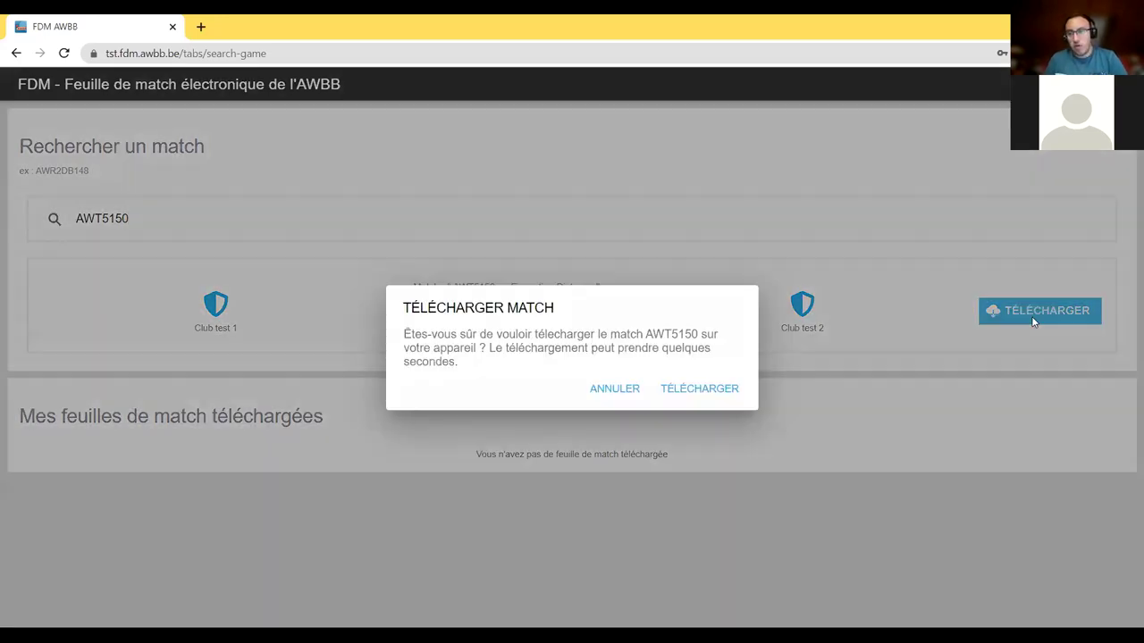
click(701, 389)
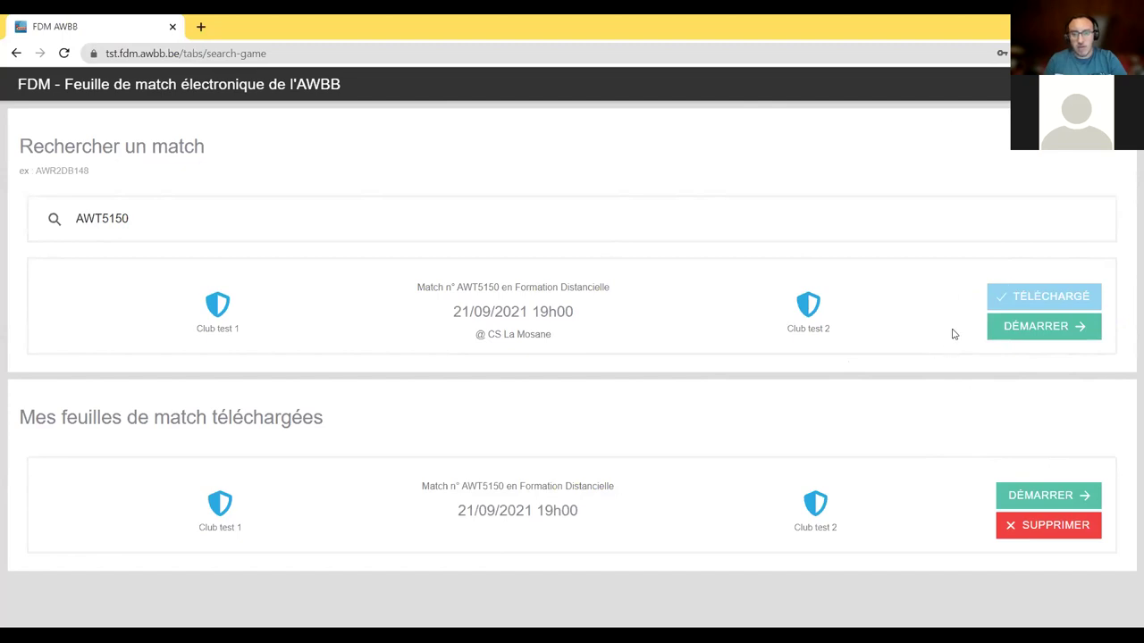
triple_click(57, 417)
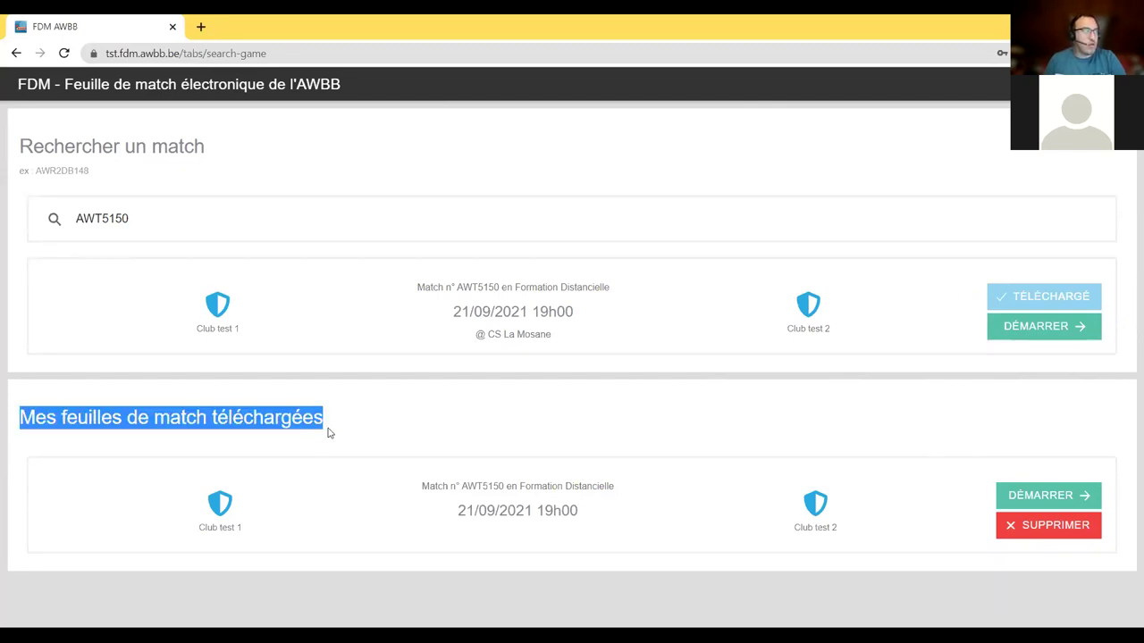
drag(452, 456, 480, 539)
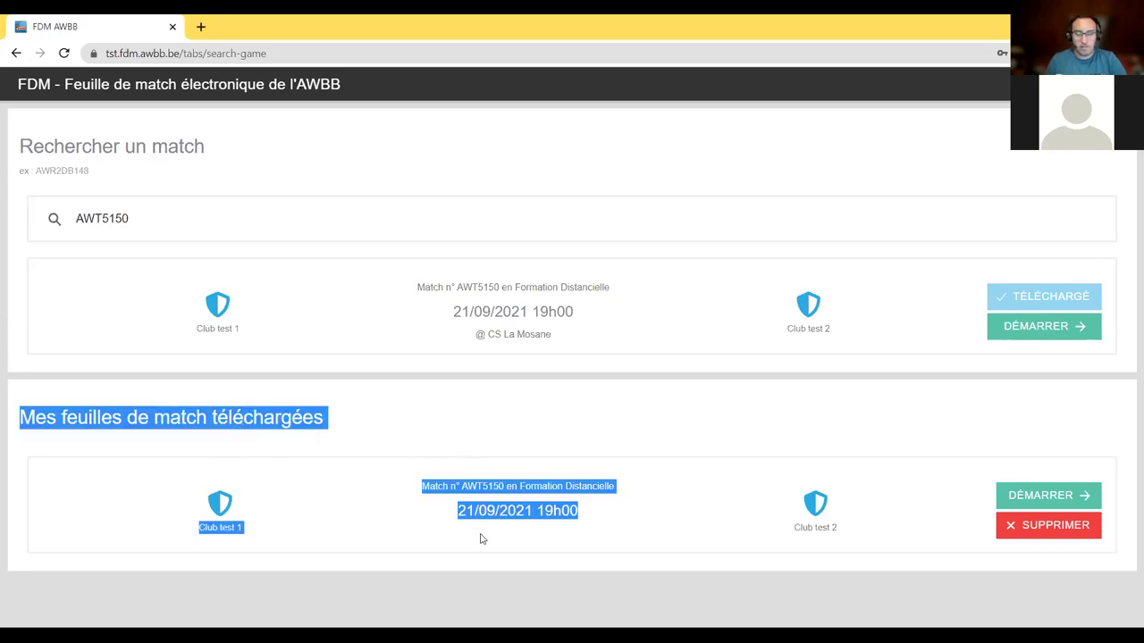
click(480, 539)
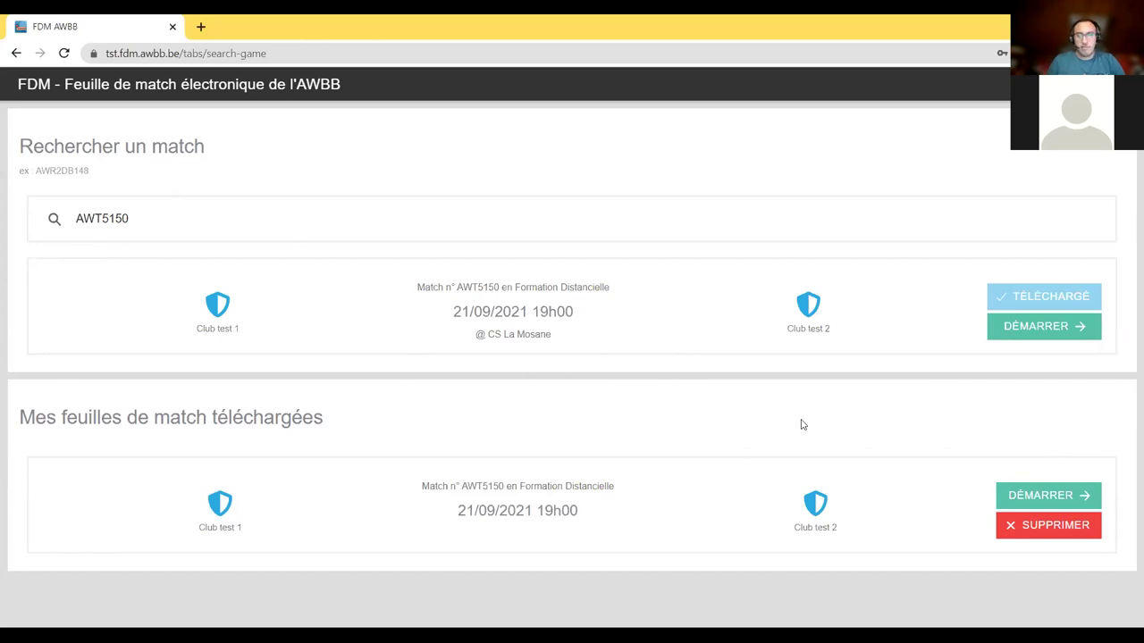
- Start the pre-match sheet for downloaded match AWT5150
click(1048, 497)
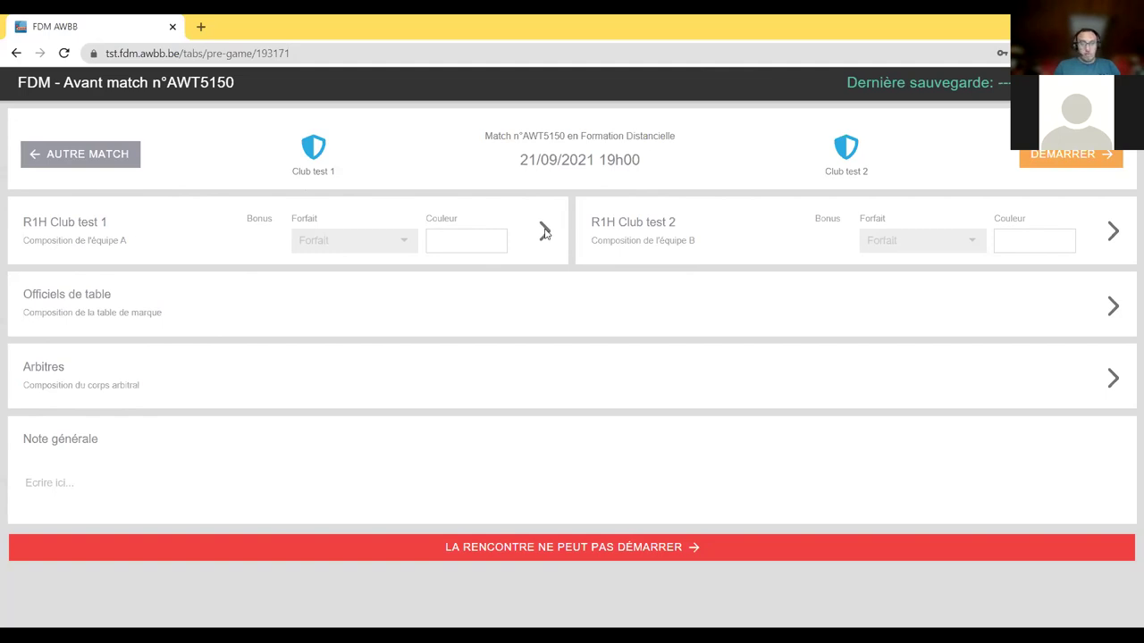
- Expand the R1H Club test 1 composition and scroll through its empty player, coach and delegate slots
click(544, 232)
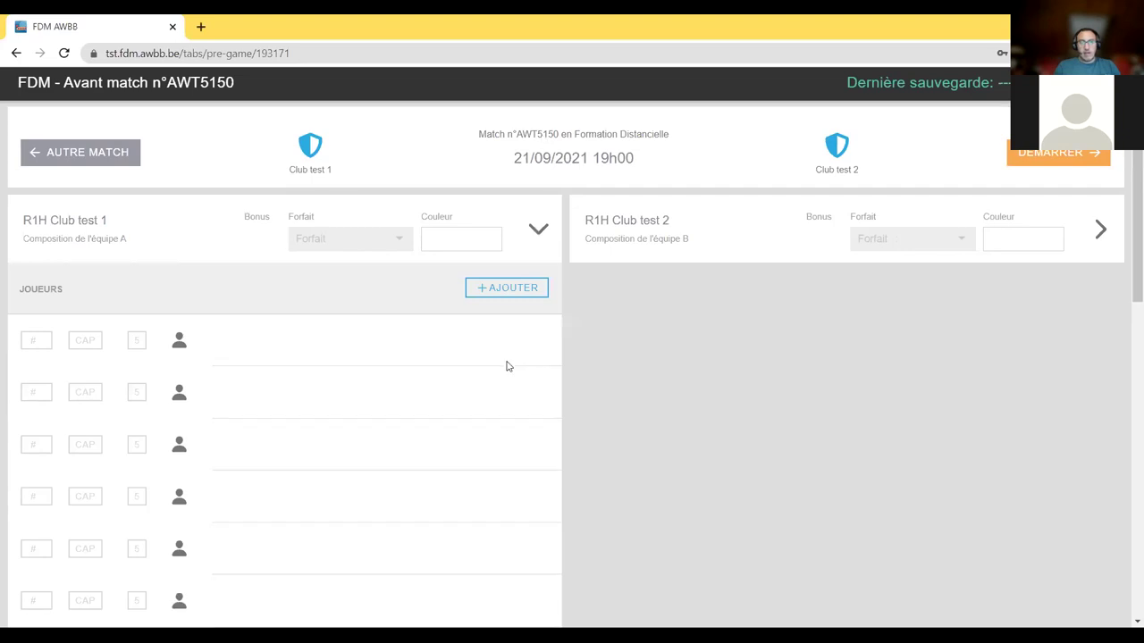
scroll(506, 366, down, 6)
scroll(507, 364, down, 2)
scroll(509, 359, up, 8)
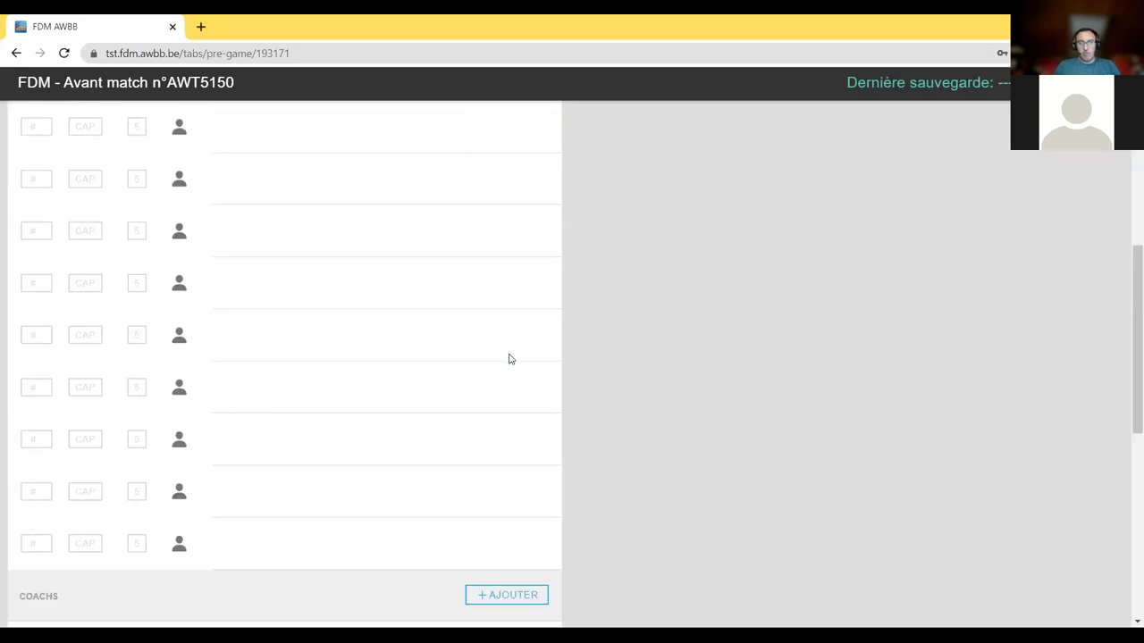
scroll(206, 313, down, 6)
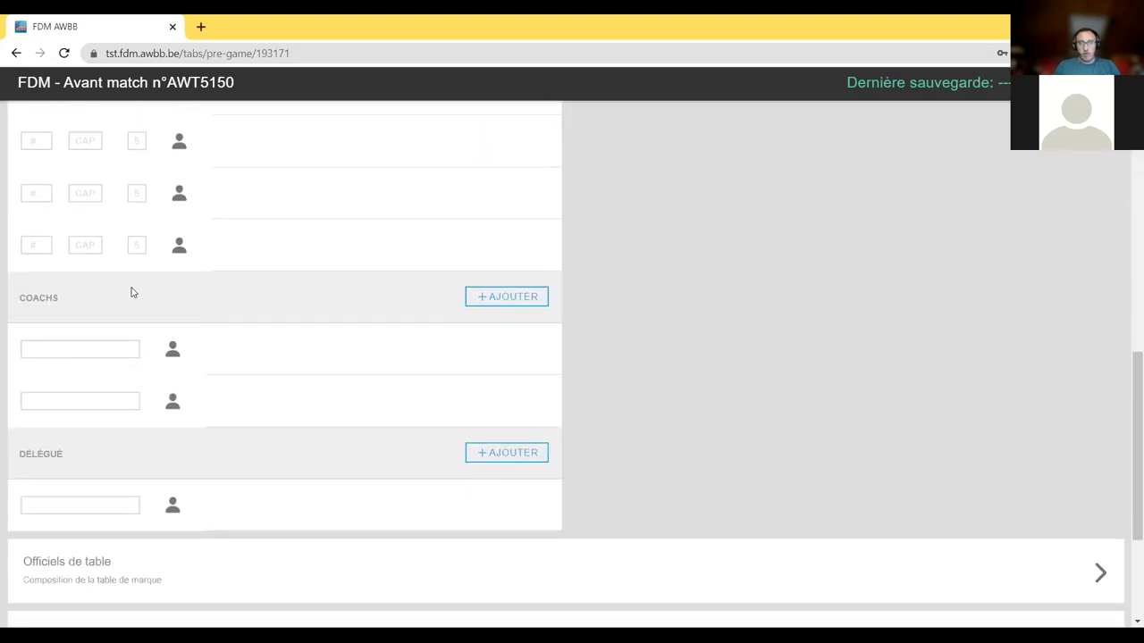
scroll(503, 322, up, 8)
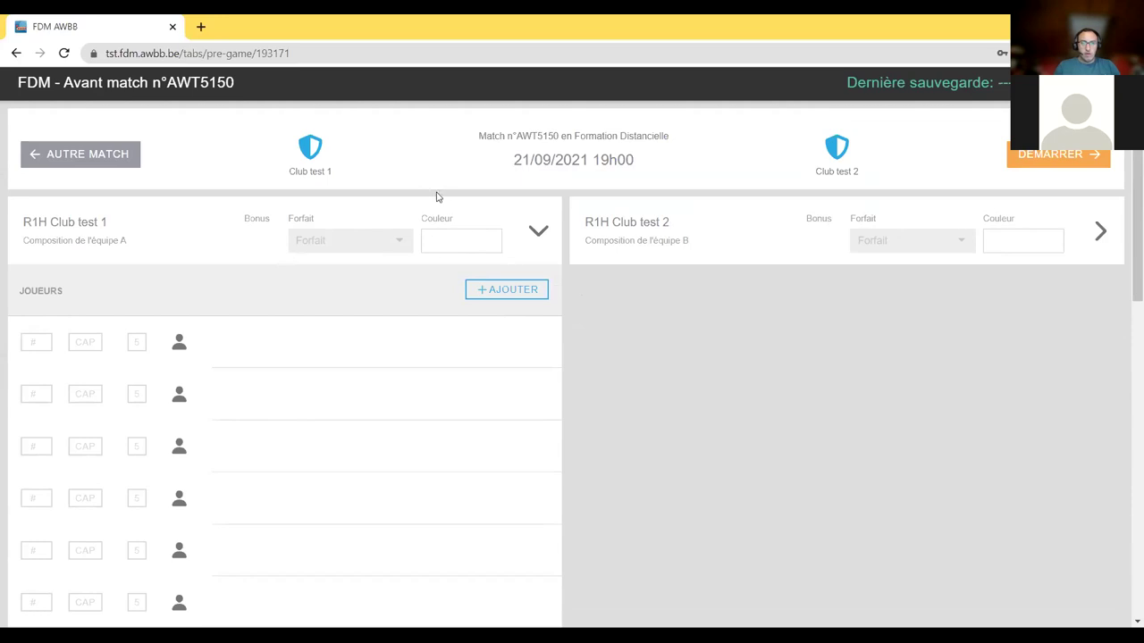
- Pick blue #2300ff in the Couleur picker for Club test 1
click(443, 239)
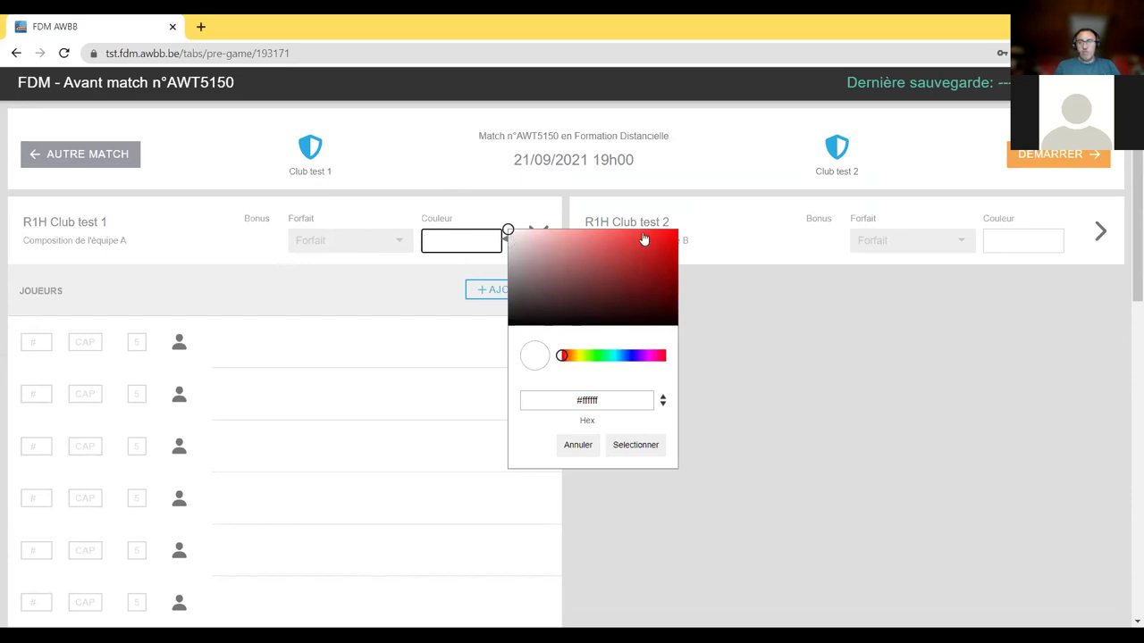
drag(564, 359, 636, 358)
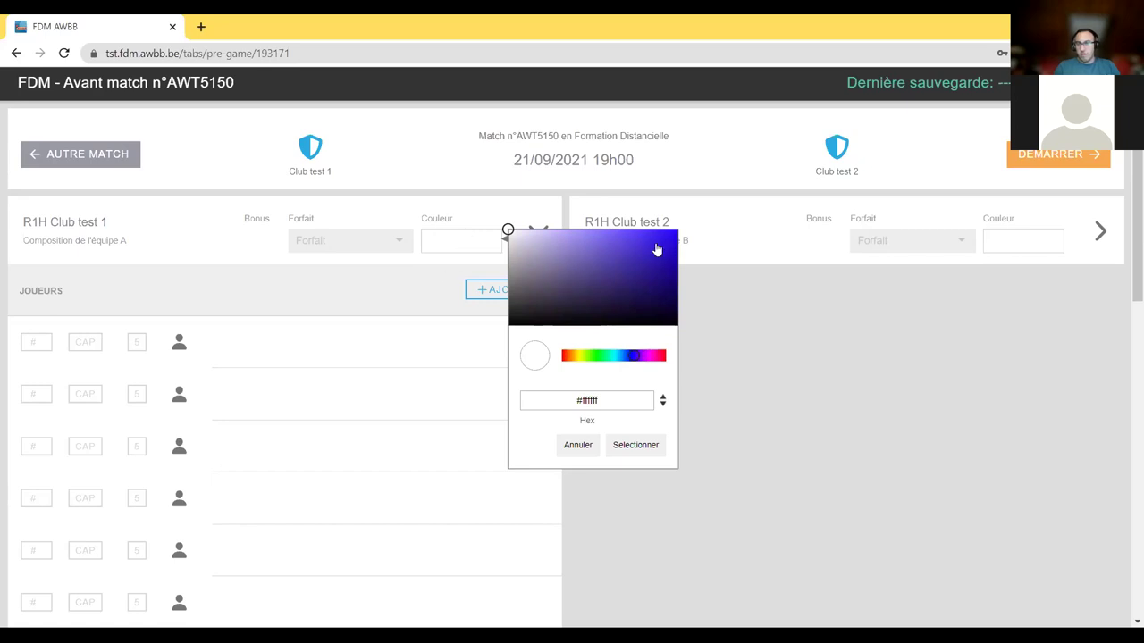
drag(656, 248, 727, 222)
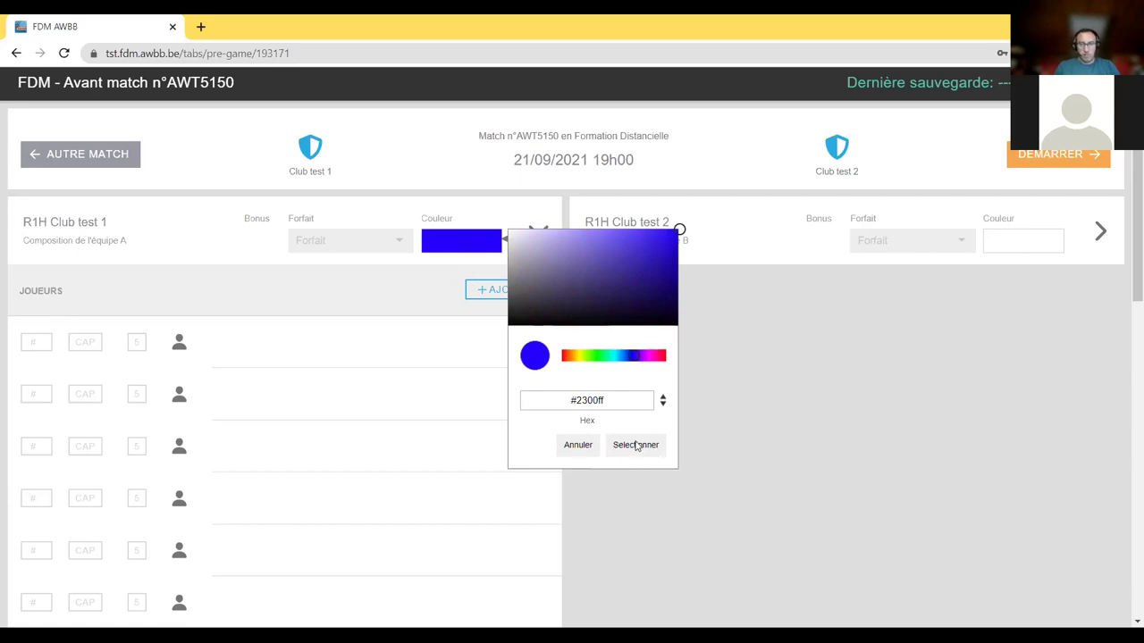
click(634, 446)
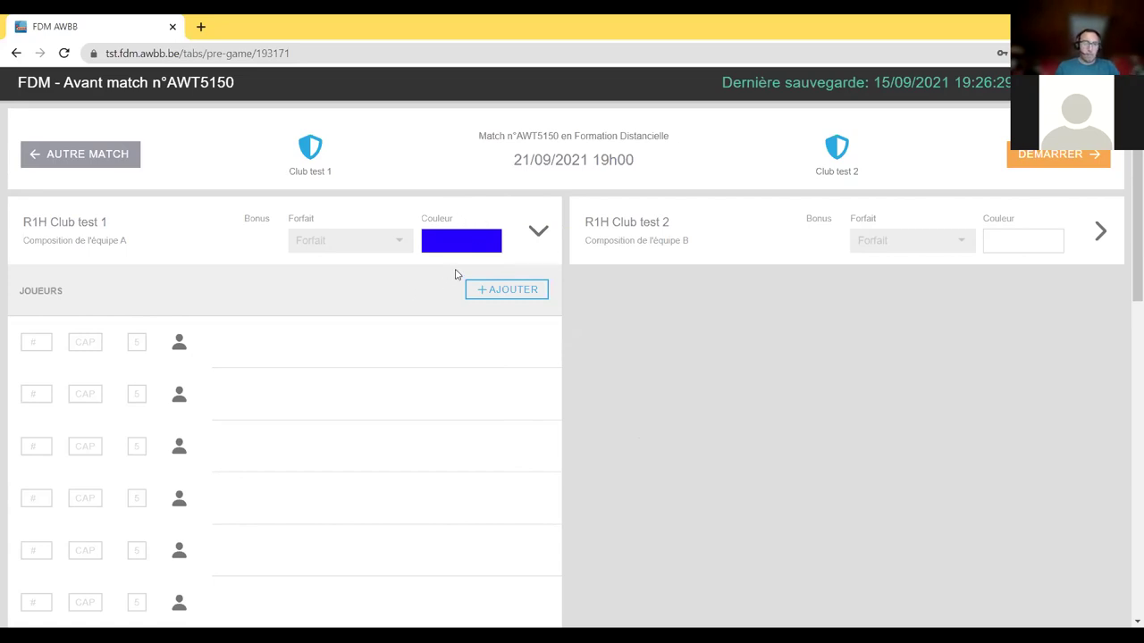
scroll(760, 250, down, 1)
scroll(689, 247, down, 1)
scroll(604, 282, up, 1)
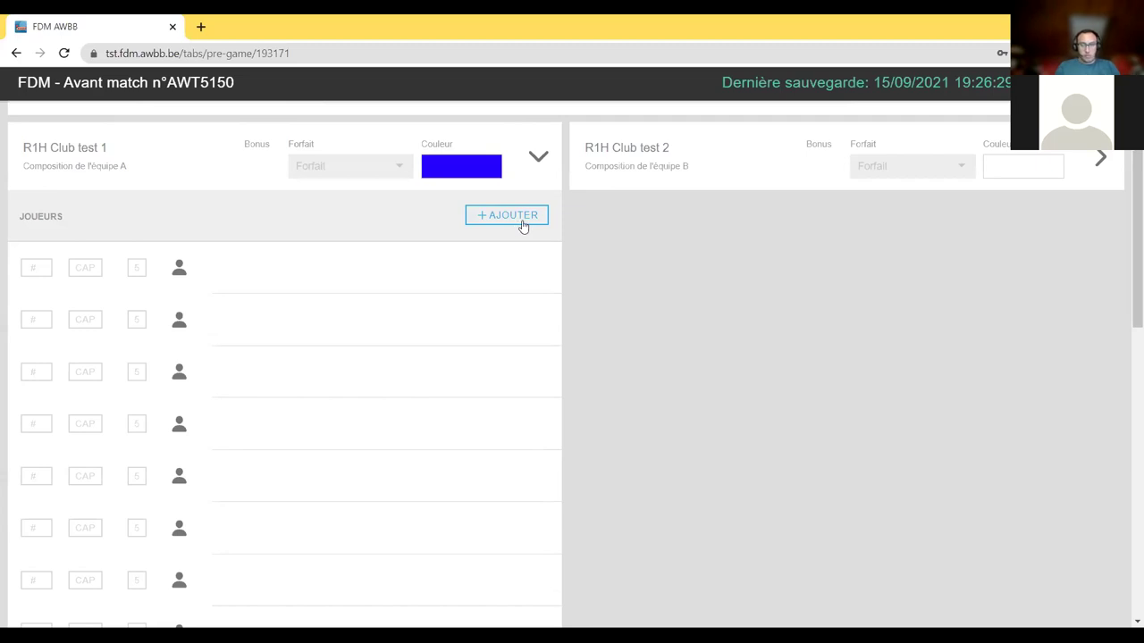
- Open the Ajouter membres dialog for team A and browse the member list
click(524, 227)
scroll(500, 292, down, 5)
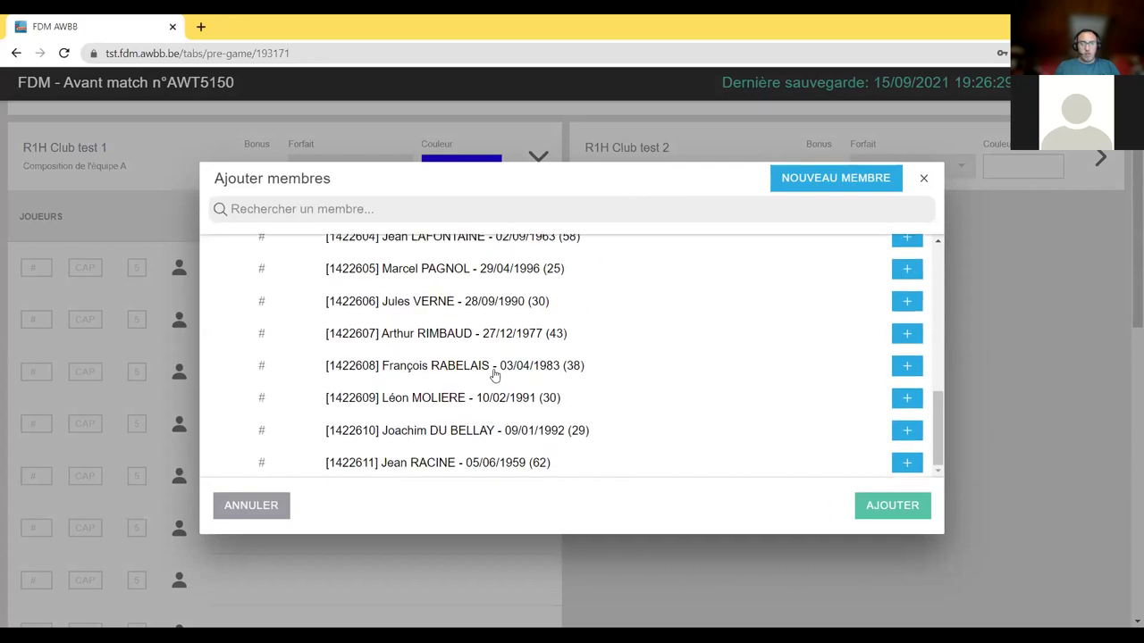
scroll(492, 375, up, 5)
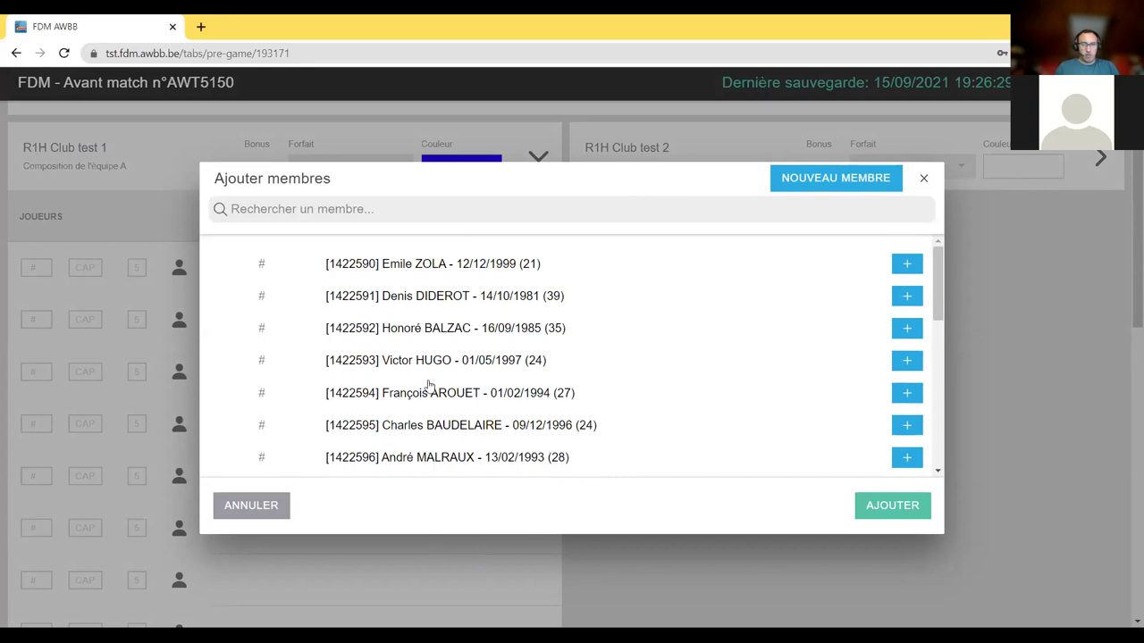
scroll(429, 421, down, 5)
scroll(429, 433, up, 5)
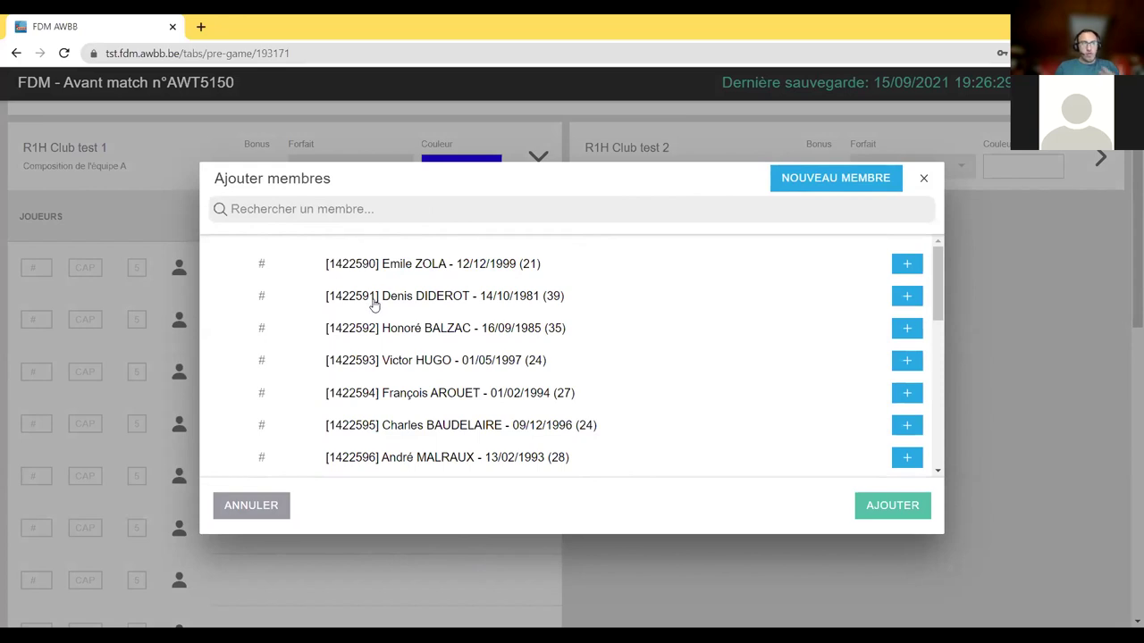
scroll(424, 304, down, 5)
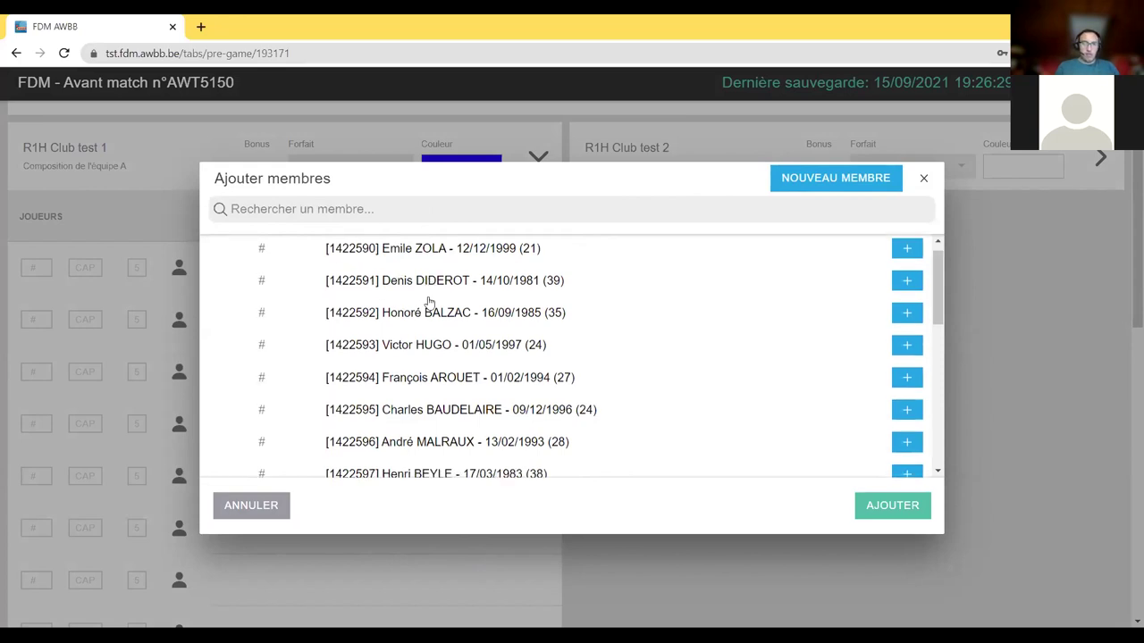
scroll(425, 332, down, 1)
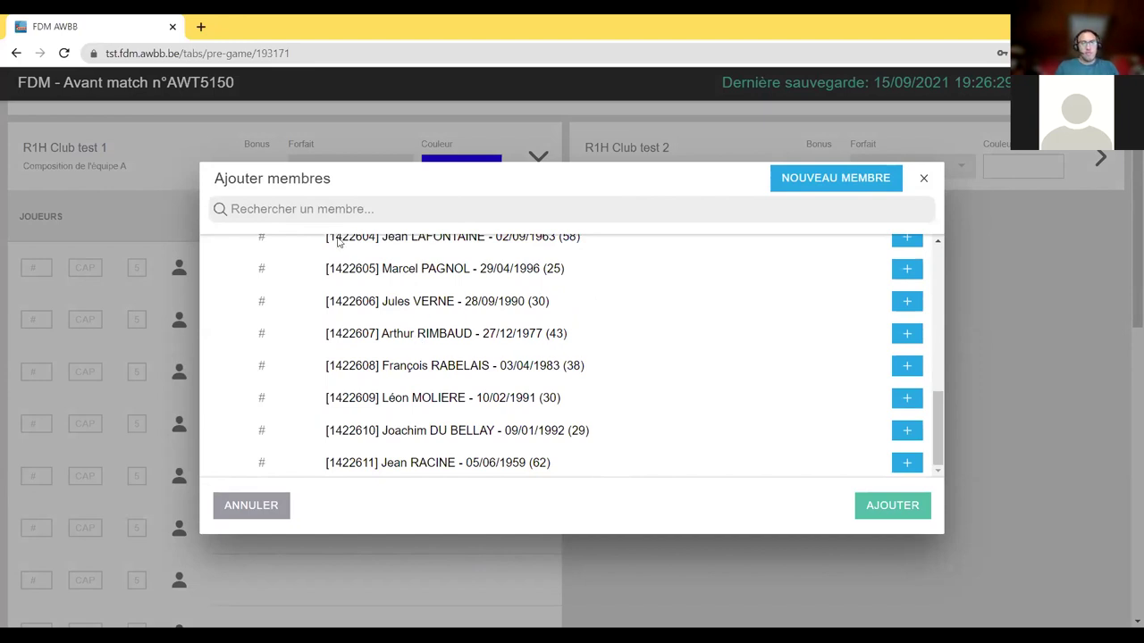
scroll(409, 241, up, 6)
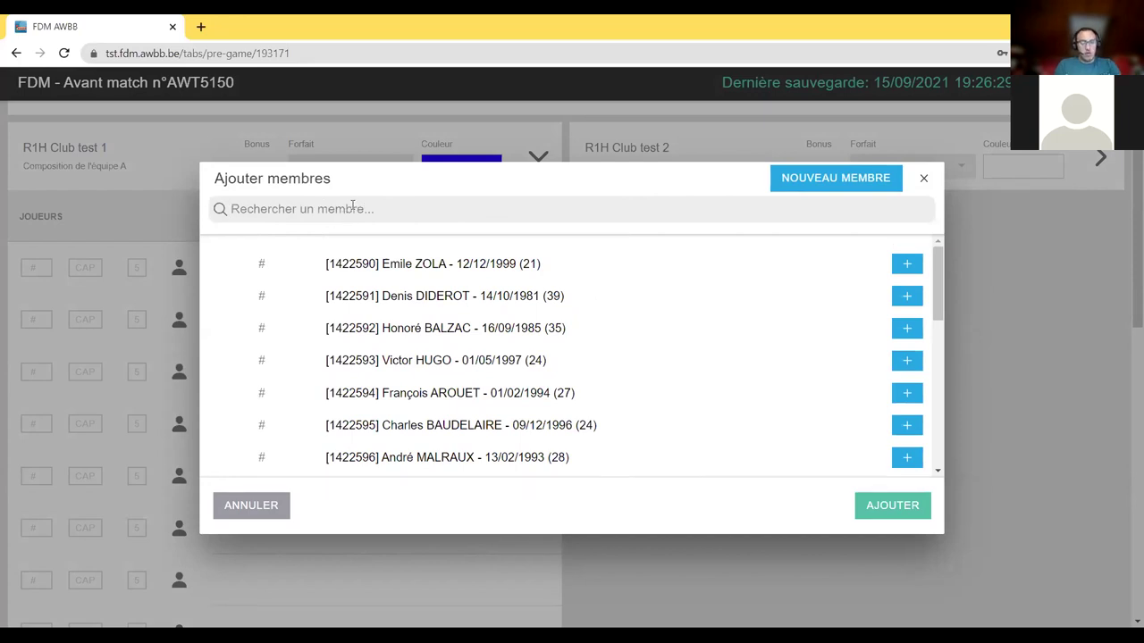
- Search for the first player by name and pick them with jersey number 4
click(353, 208)
text(ha)
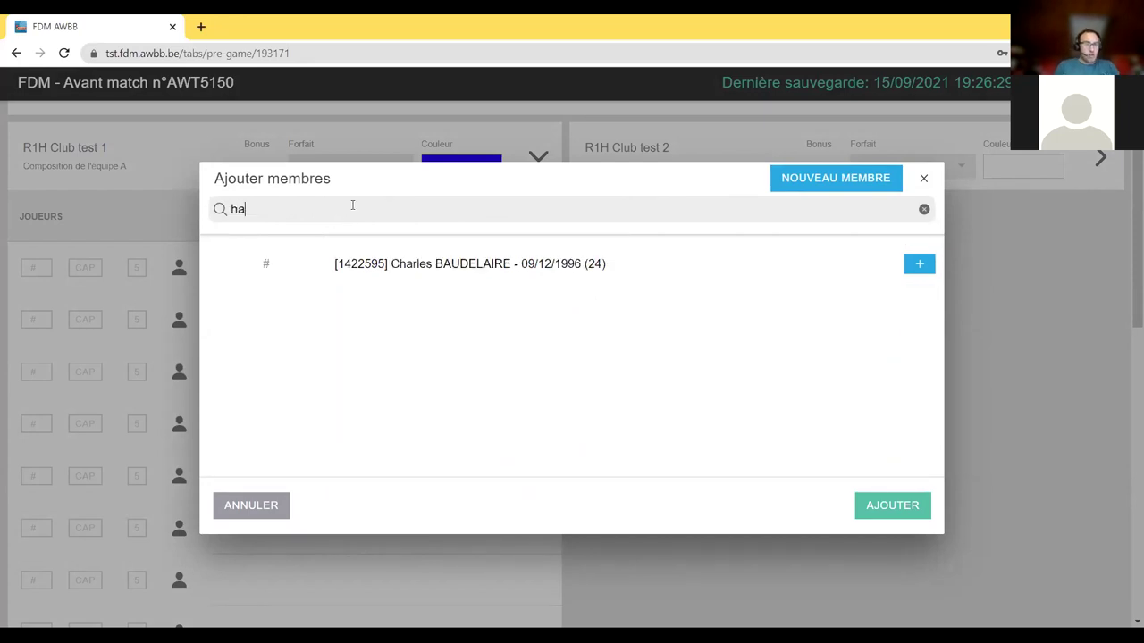
key(BackSpace)
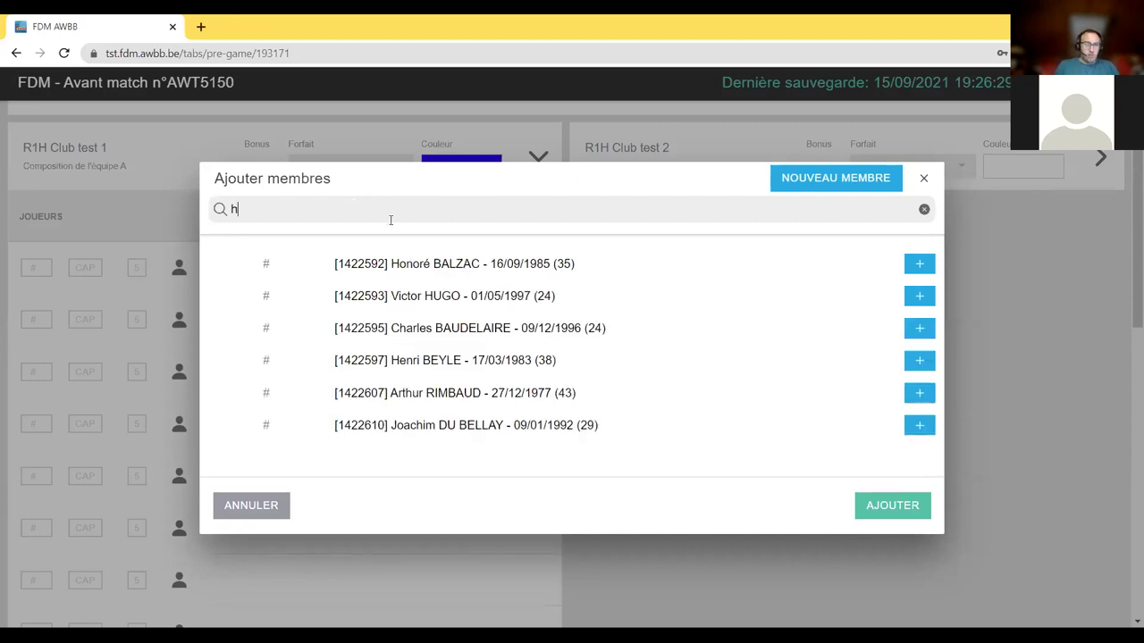
text(ugo)
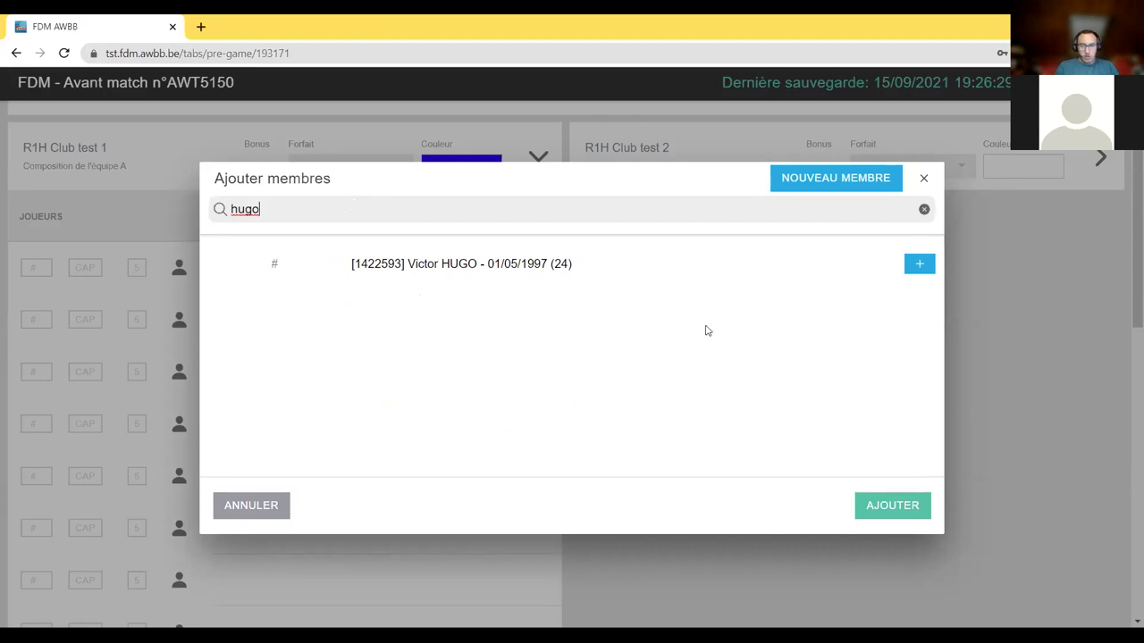
click(422, 263)
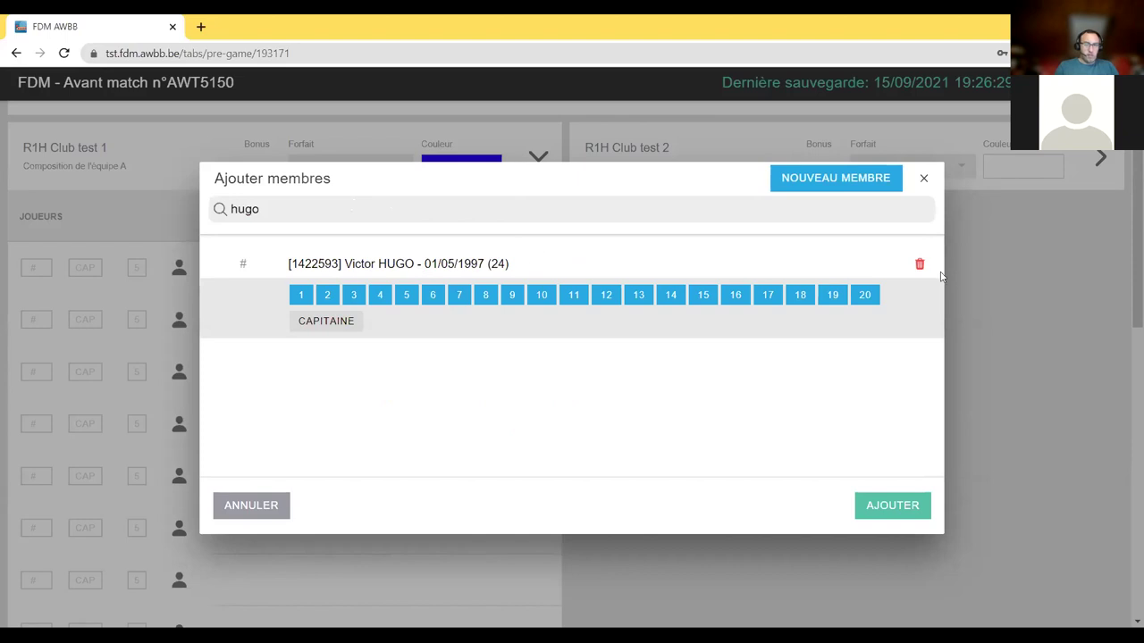
click(913, 265)
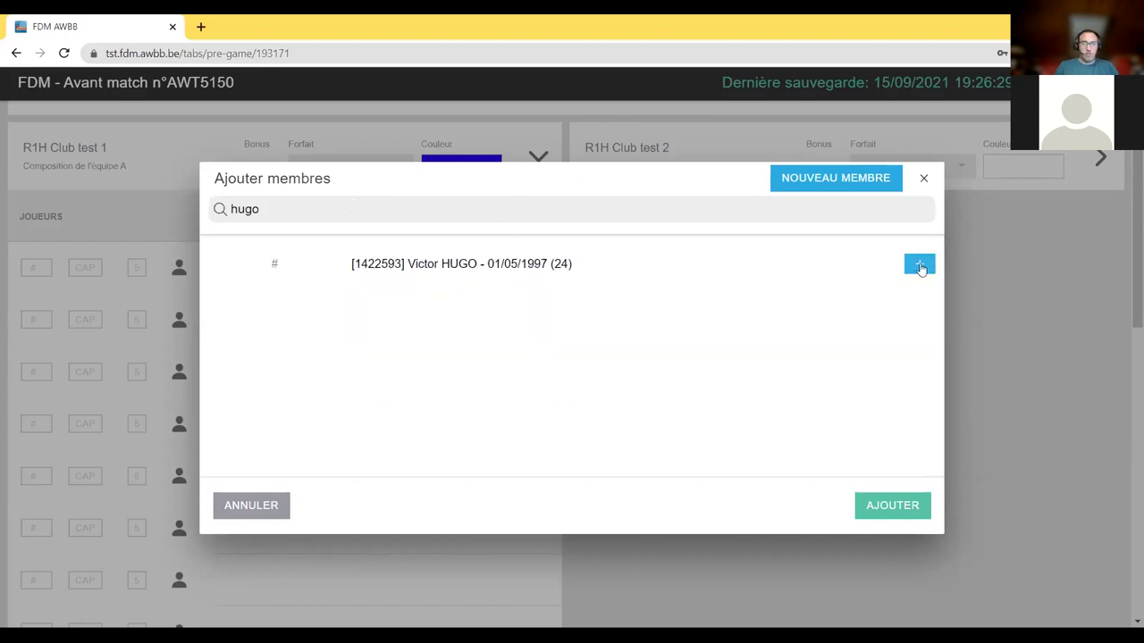
click(919, 265)
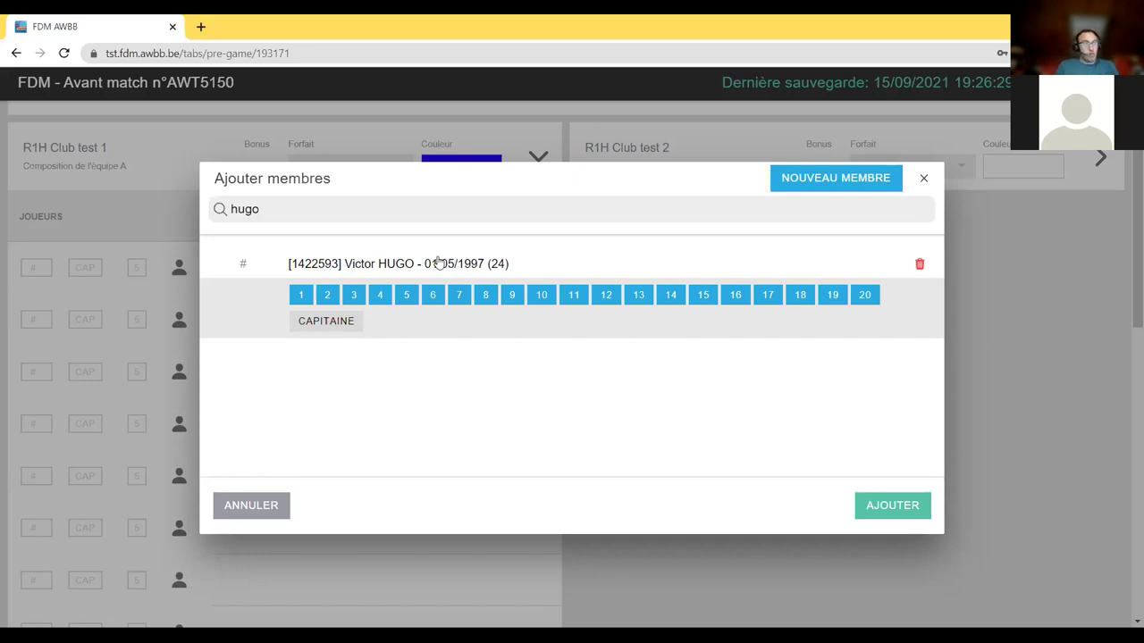
click(381, 297)
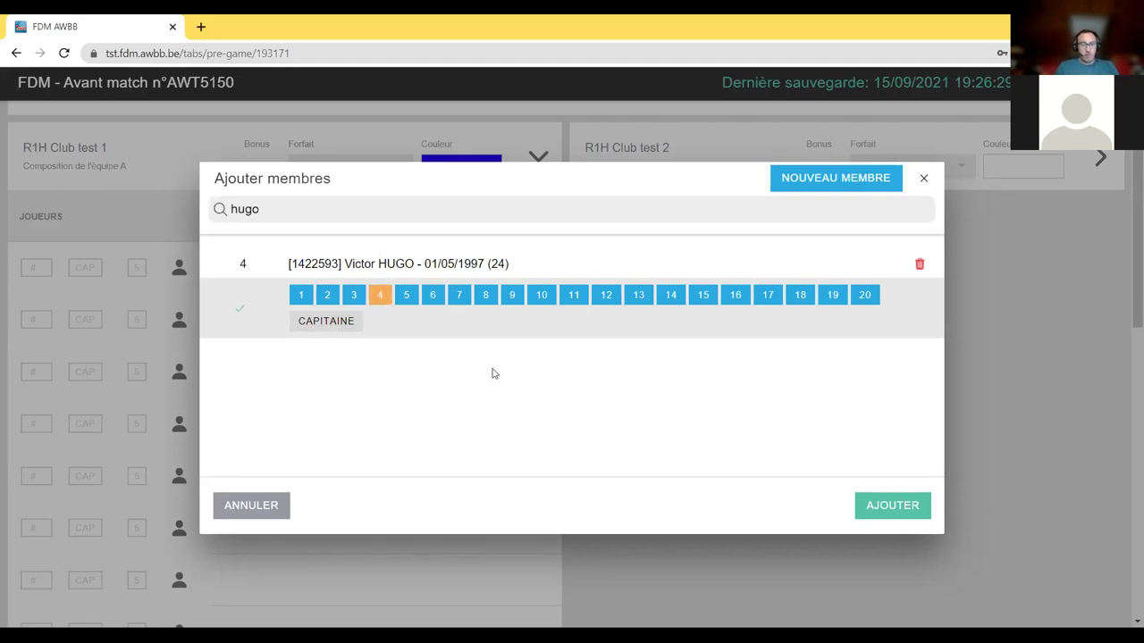
- Search for a second player and pick them with jersey number 60
click(214, 229)
key(ctrl+a)
text(balz)
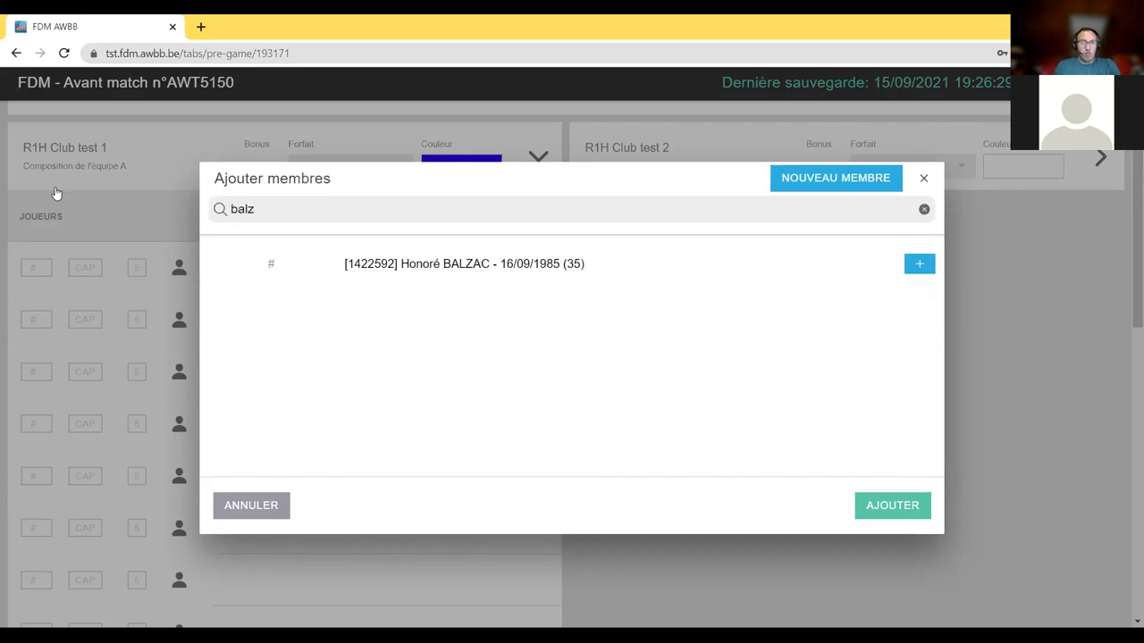
click(453, 264)
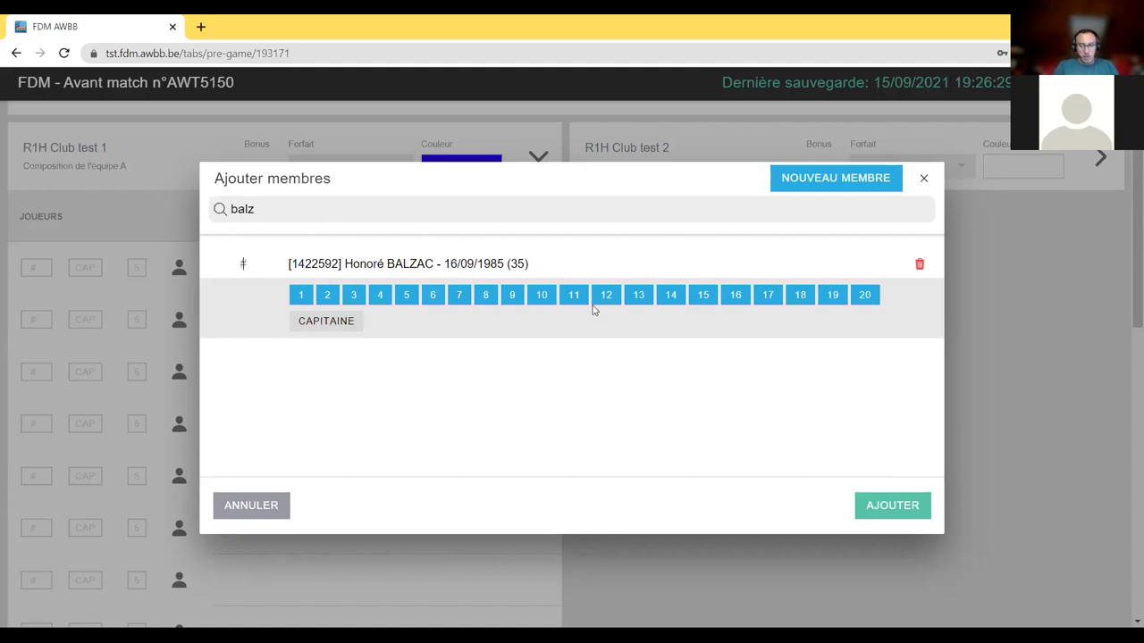
text(60)
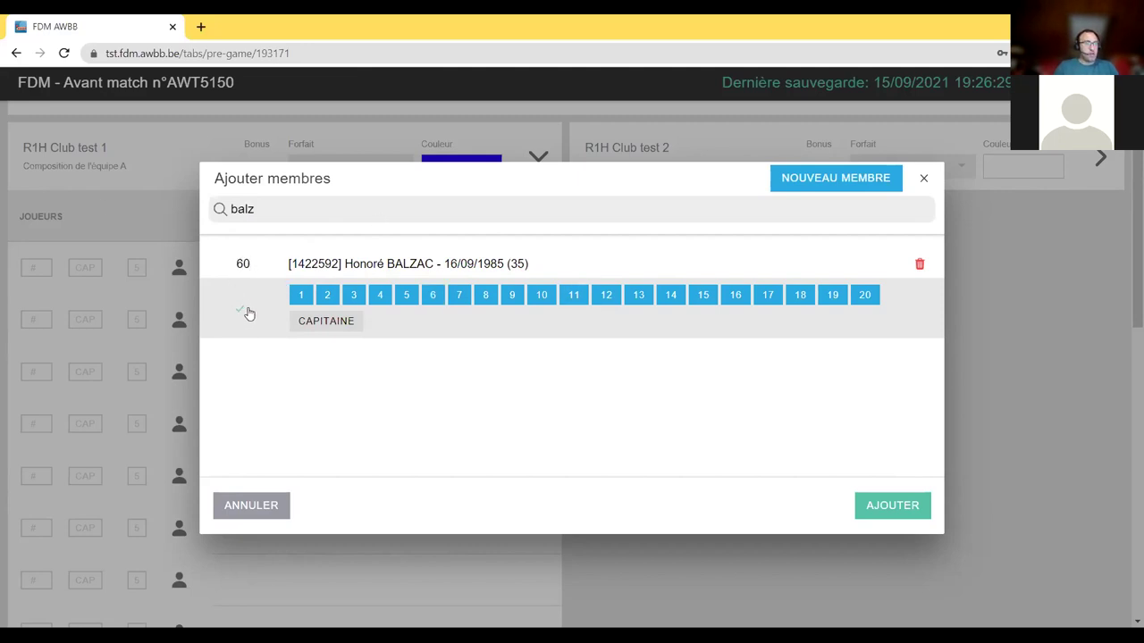
- Search for a third player, pick them with jersey number 13, then clear the search
double_click(272, 209)
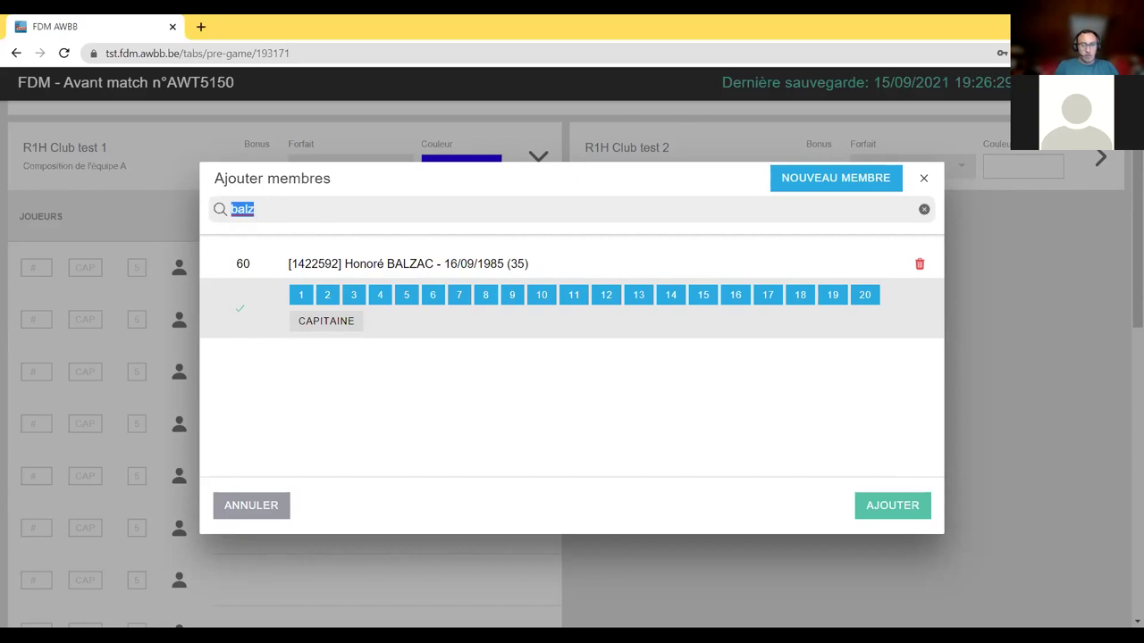
key(BackSpace)
scroll(470, 327, down, 1)
scroll(429, 301, up, 1)
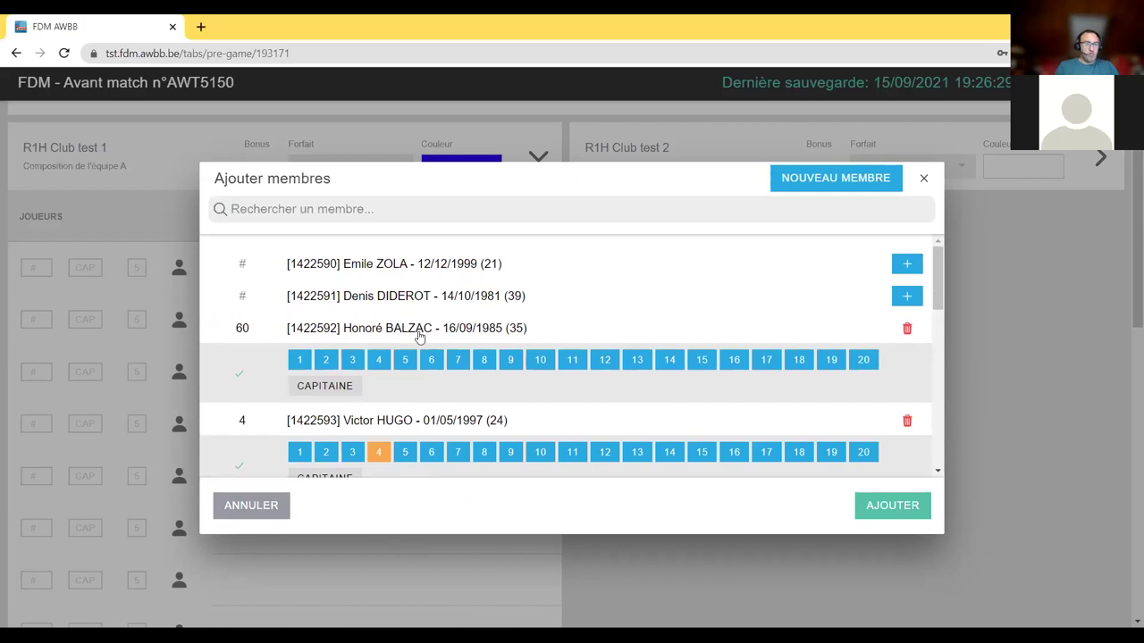
scroll(423, 440, down, 1)
scroll(442, 360, down, 1)
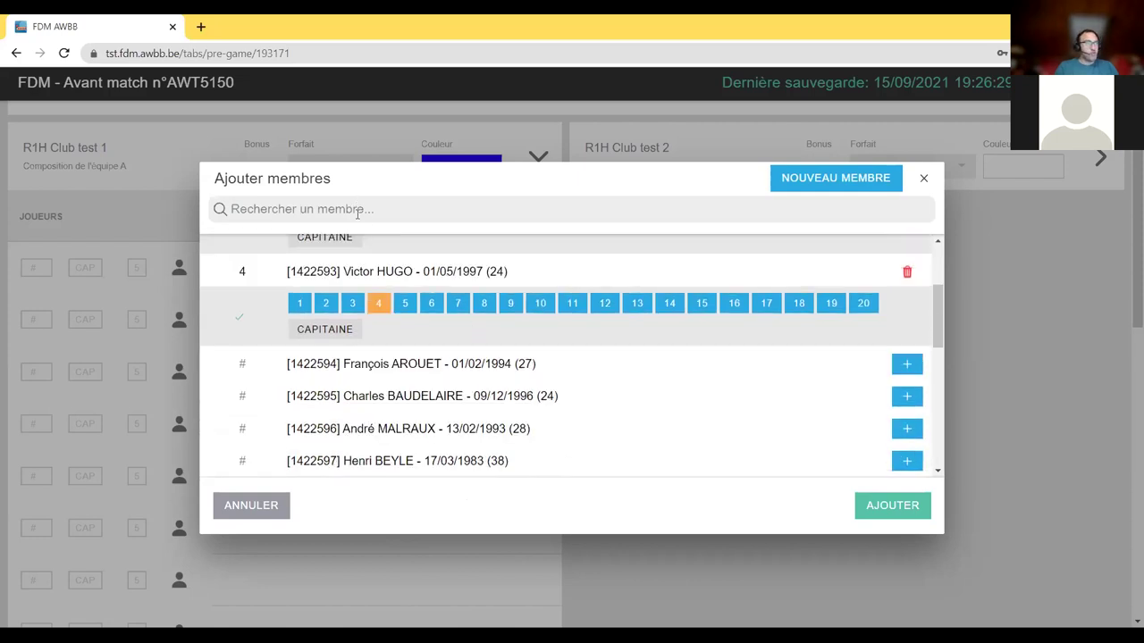
scroll(503, 360, up, 2)
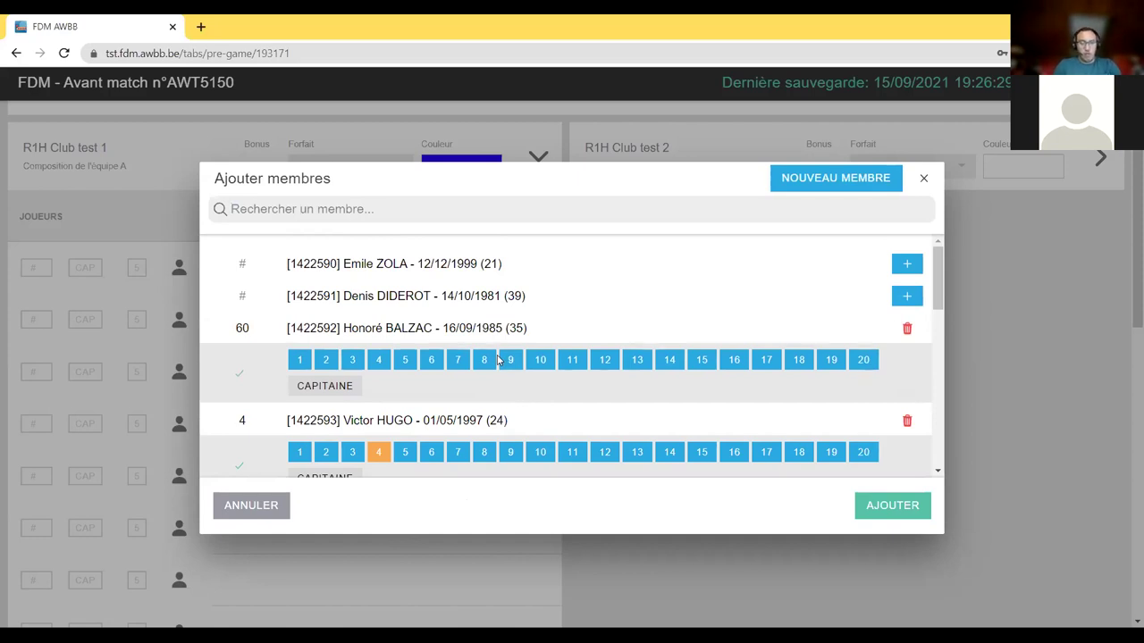
text(baud)
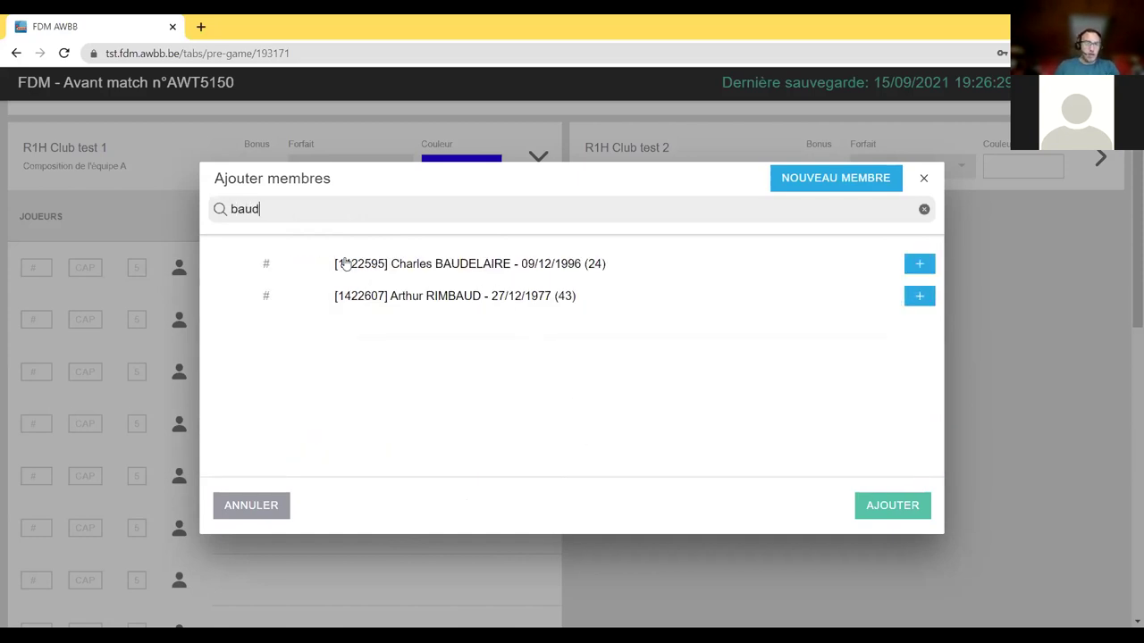
click(385, 272)
click(639, 295)
click(276, 209)
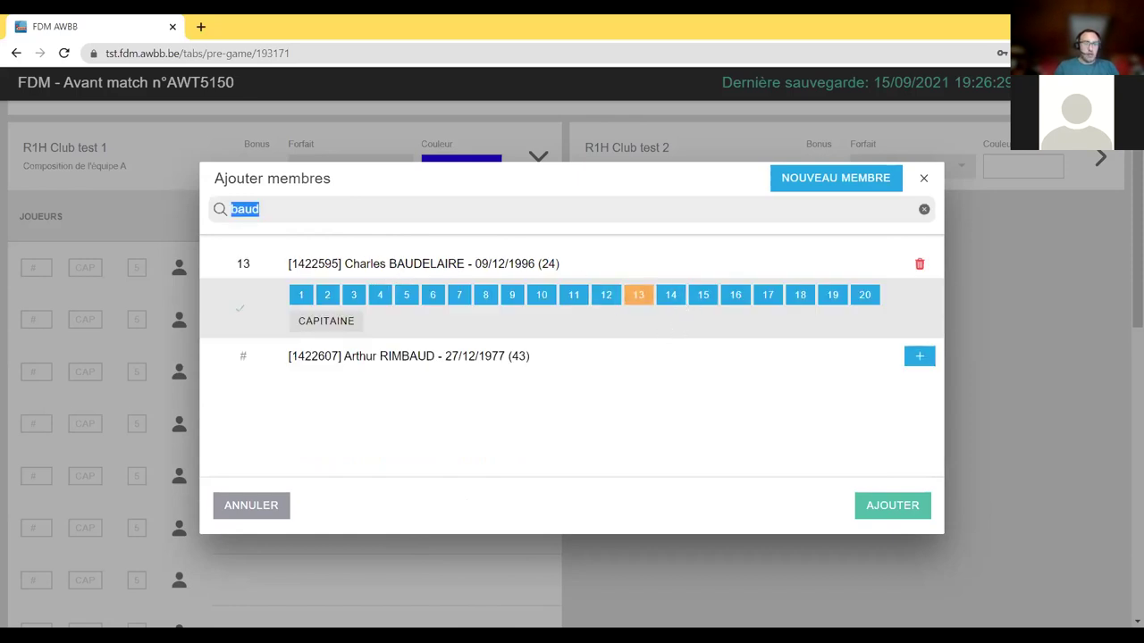
key(BackSpace)
scroll(386, 348, down, 5)
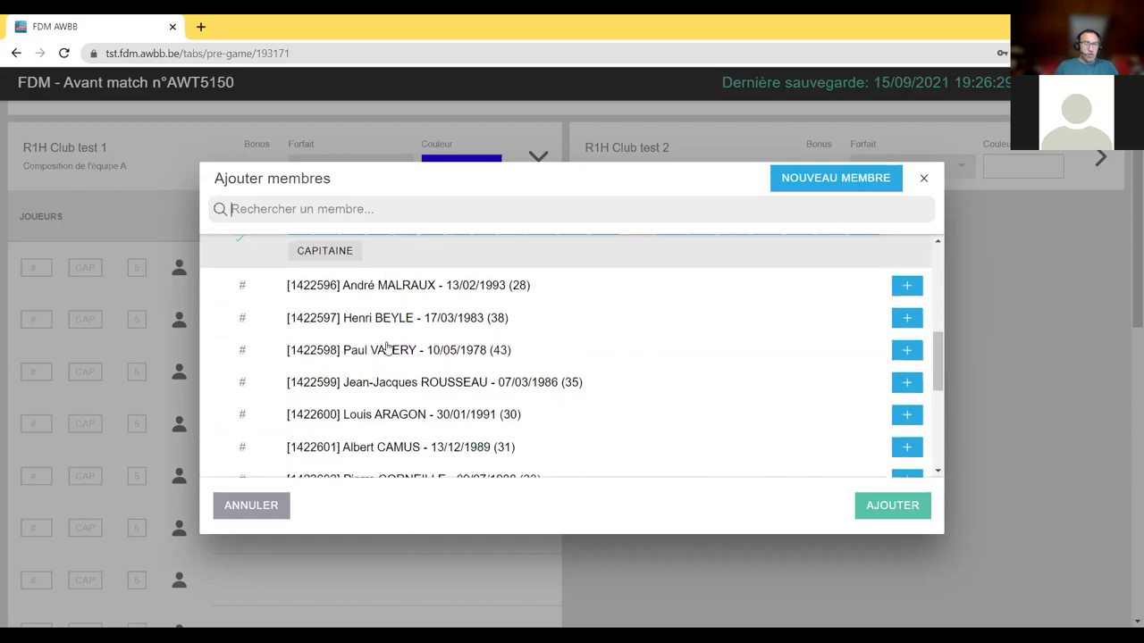
scroll(386, 348, up, 6)
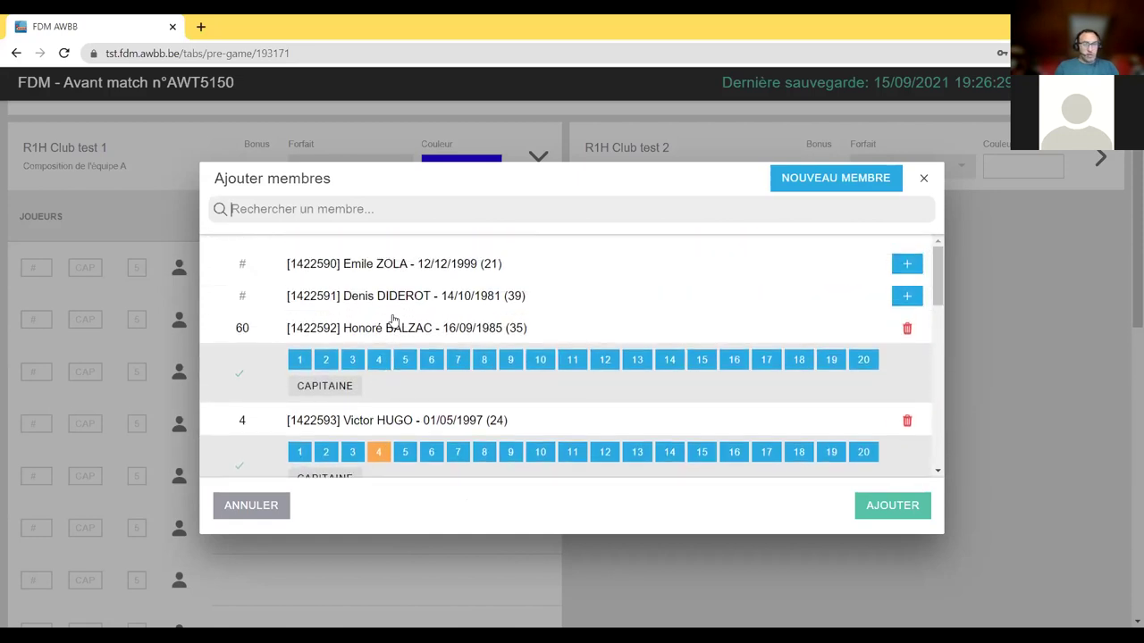
- Confirm the three players (4, 13, 60) onto team A's roster and reopen Ajouter membres
click(893, 506)
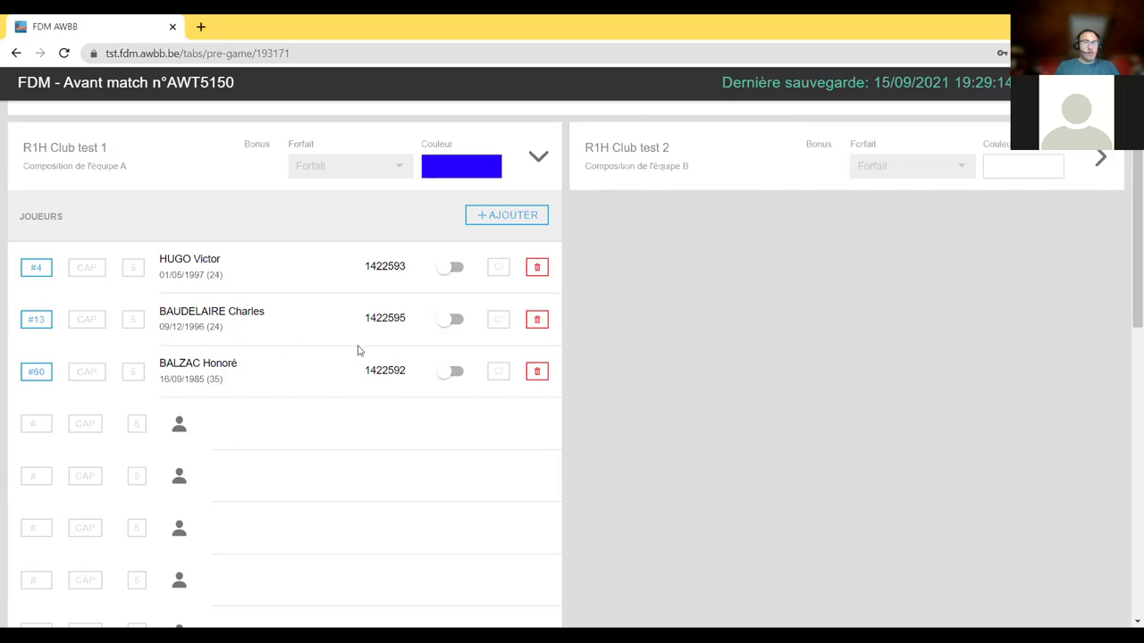
click(508, 217)
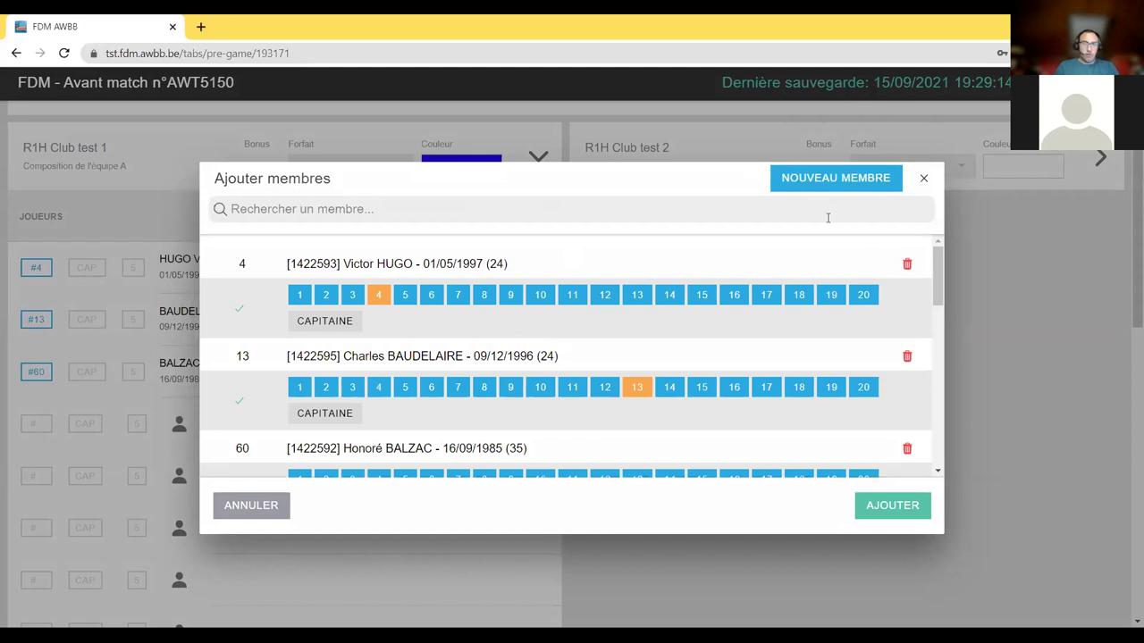
- Create a new member with their first name, surname and birth date 15/09/1990, and save them to the add list
click(877, 187)
click(244, 280)
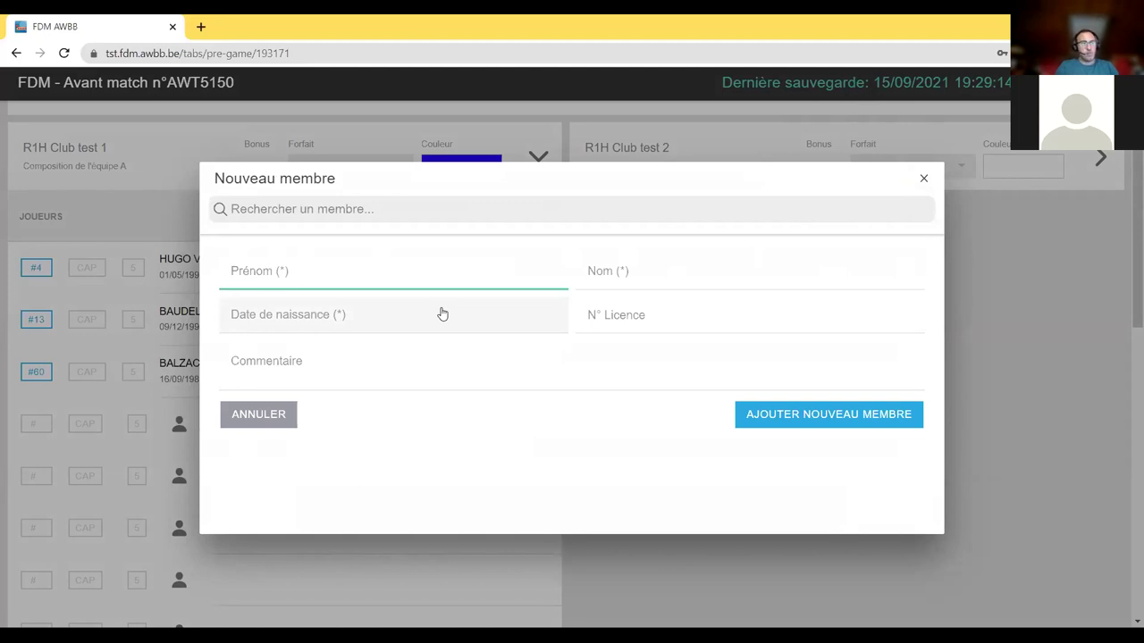
key(Tab)
click(371, 329)
scroll(622, 554, down, 18)
scroll(623, 487, down, 13)
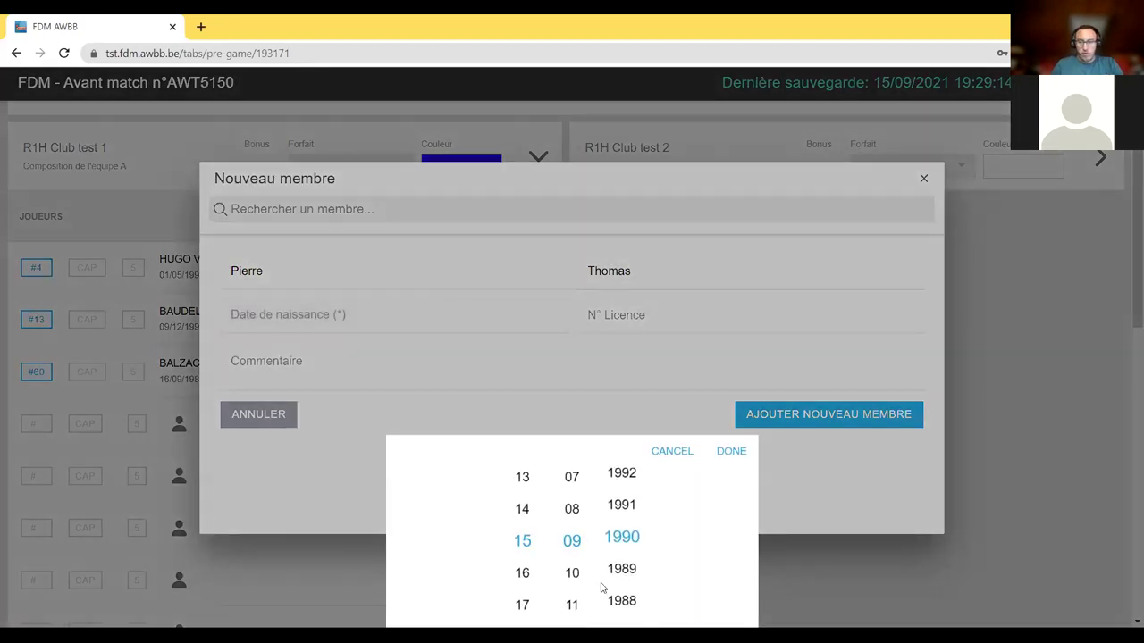
scroll(623, 581, up, 1)
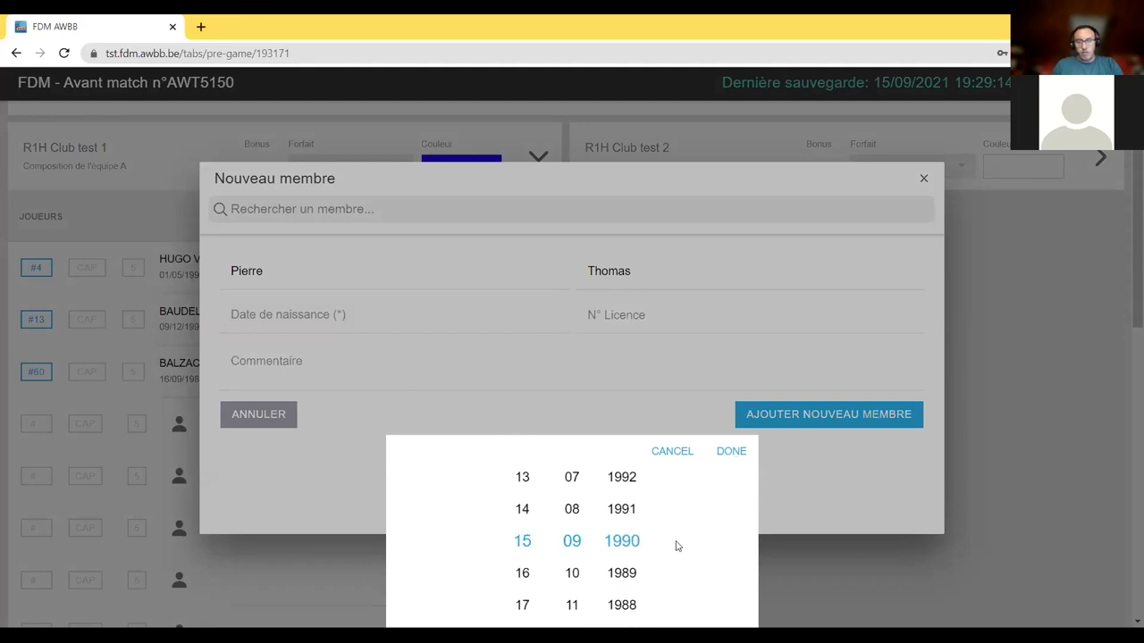
click(736, 450)
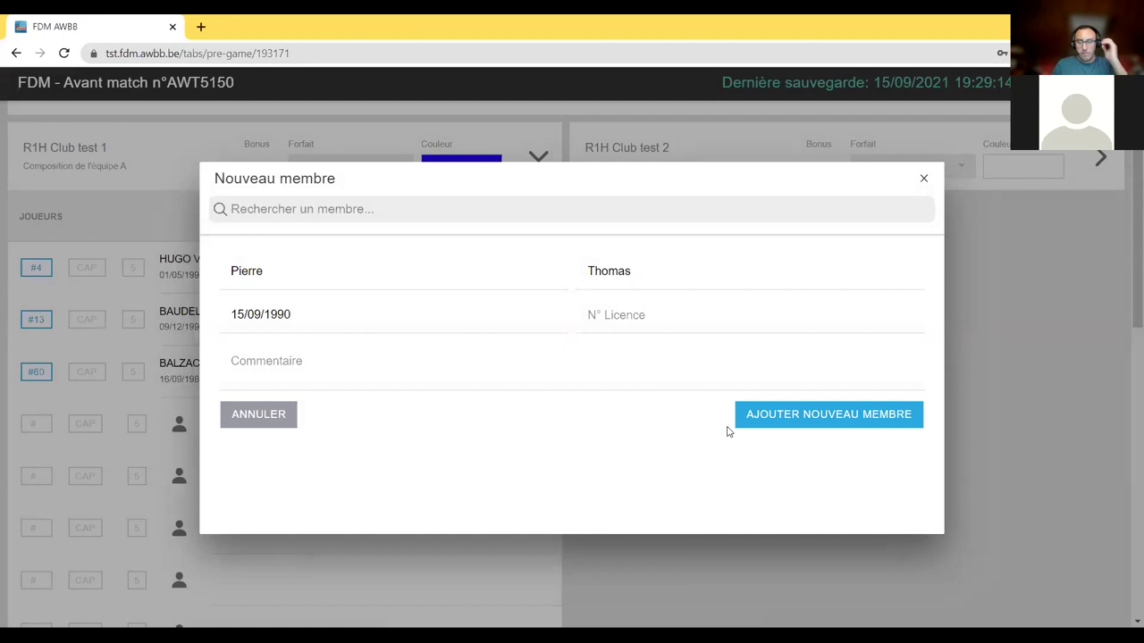
click(847, 424)
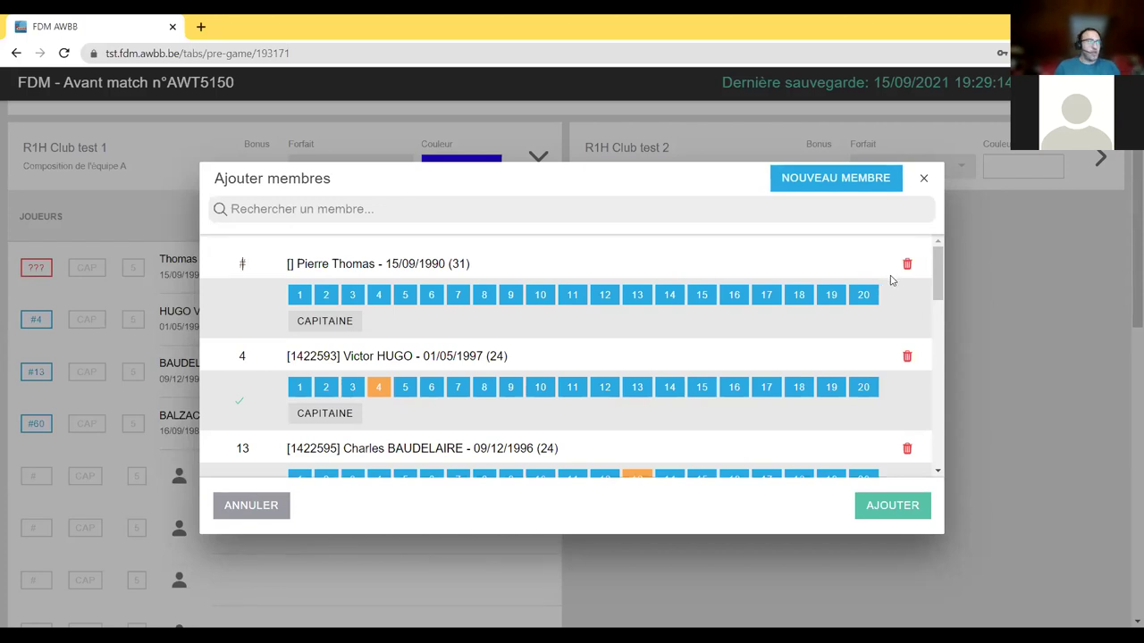
- Give the new member shirt number 0 and add them to Club test 1's roster
text(0)
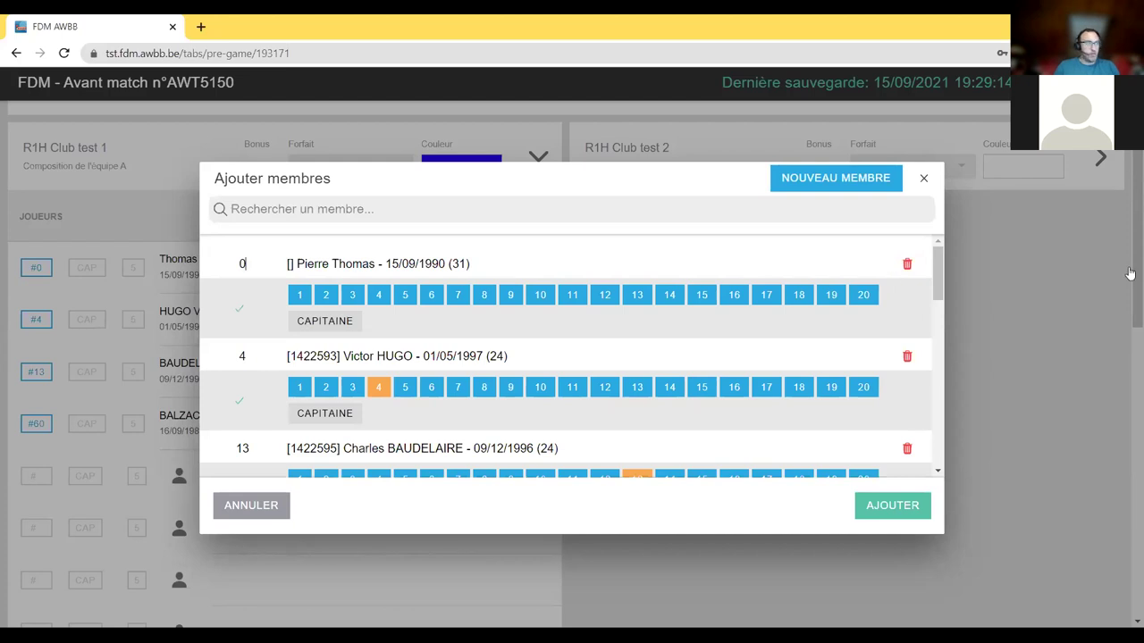
click(893, 505)
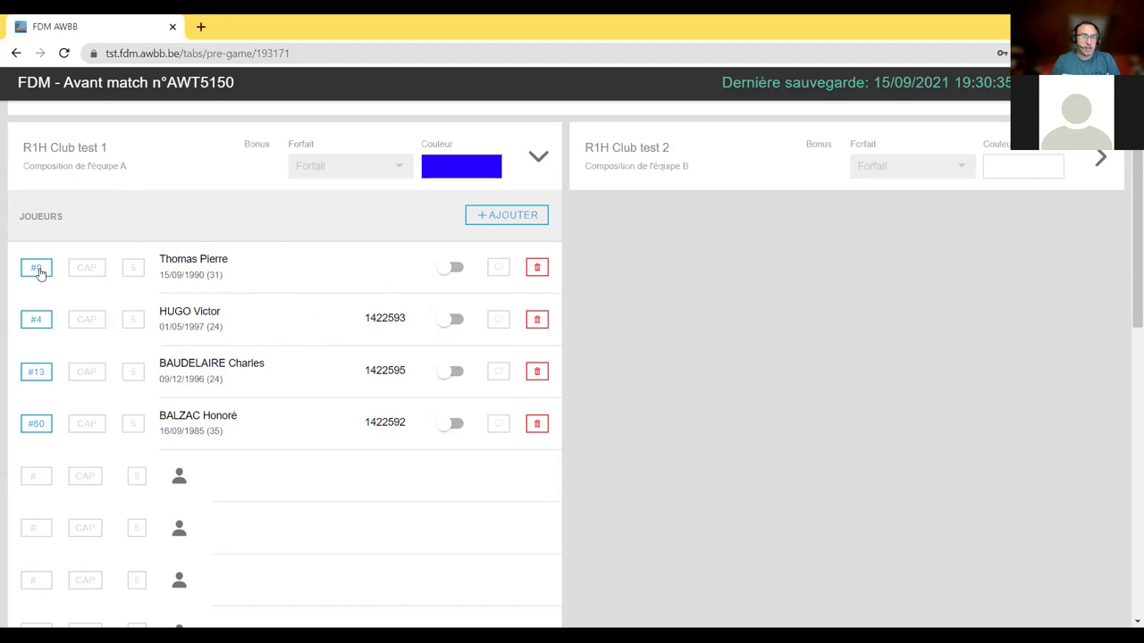
- Renumber team A's player #60 to 1, then change that number to 80
click(40, 426)
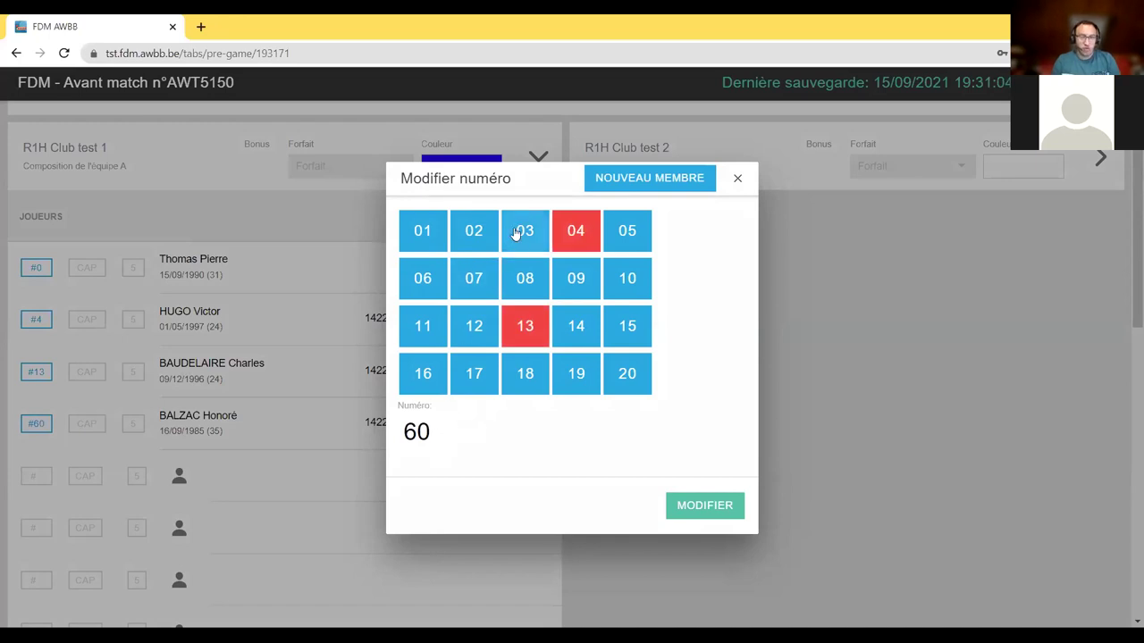
click(420, 234)
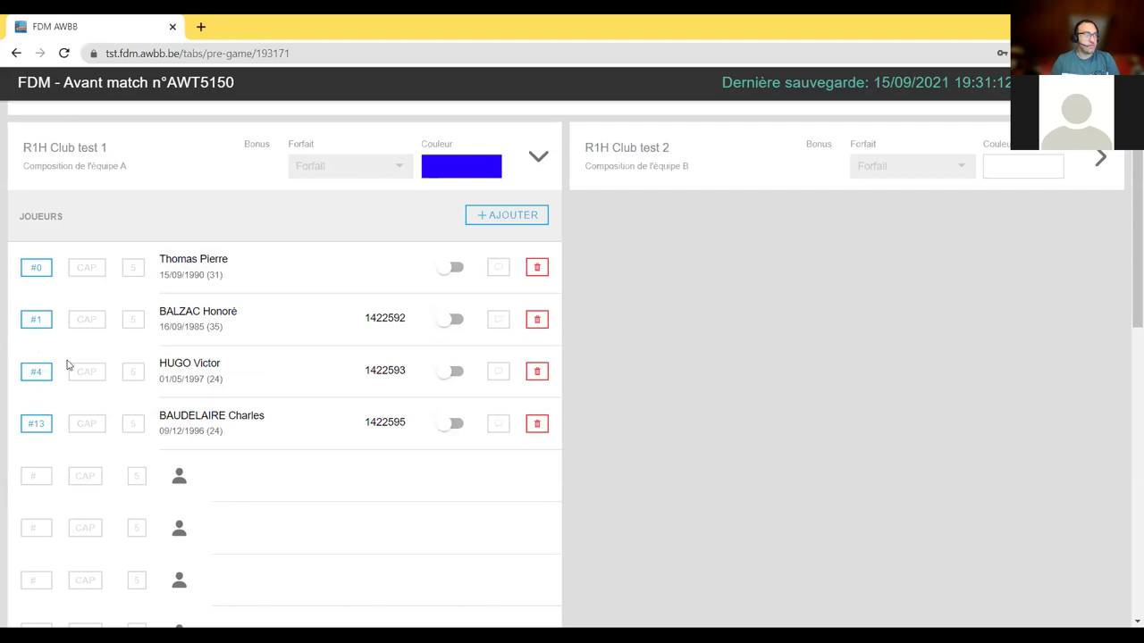
click(49, 326)
double_click(447, 420)
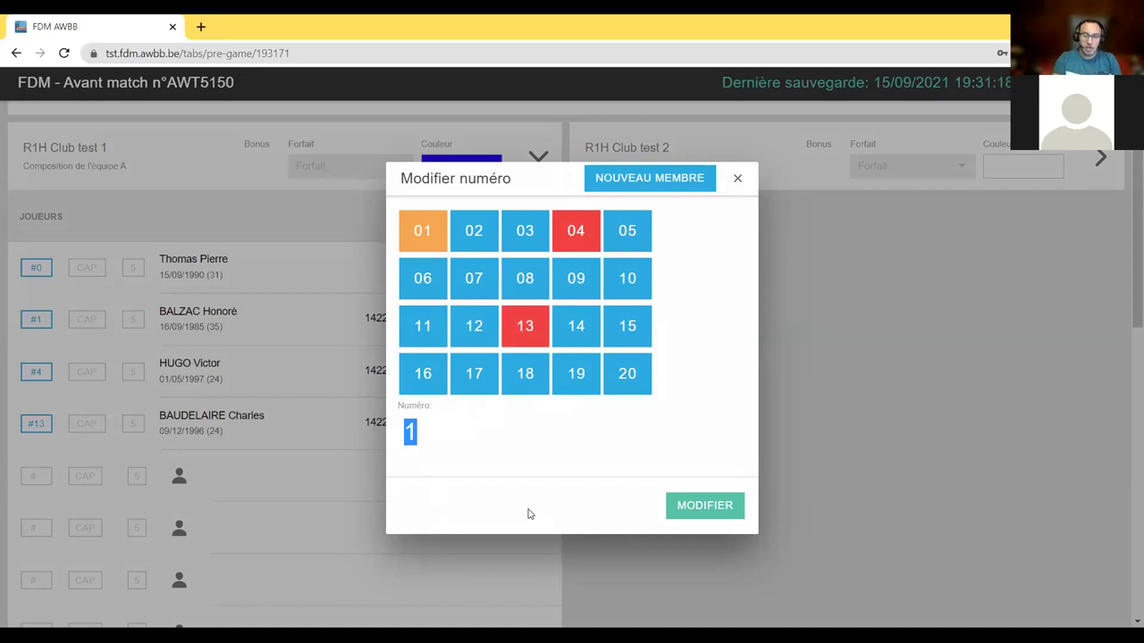
text(80)
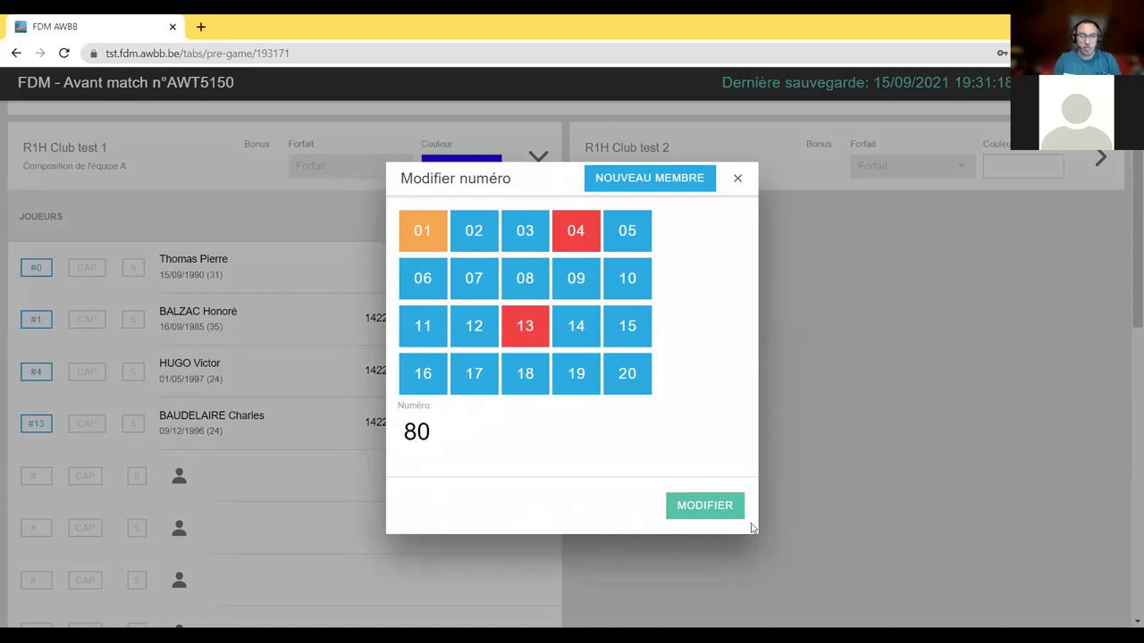
key(Return)
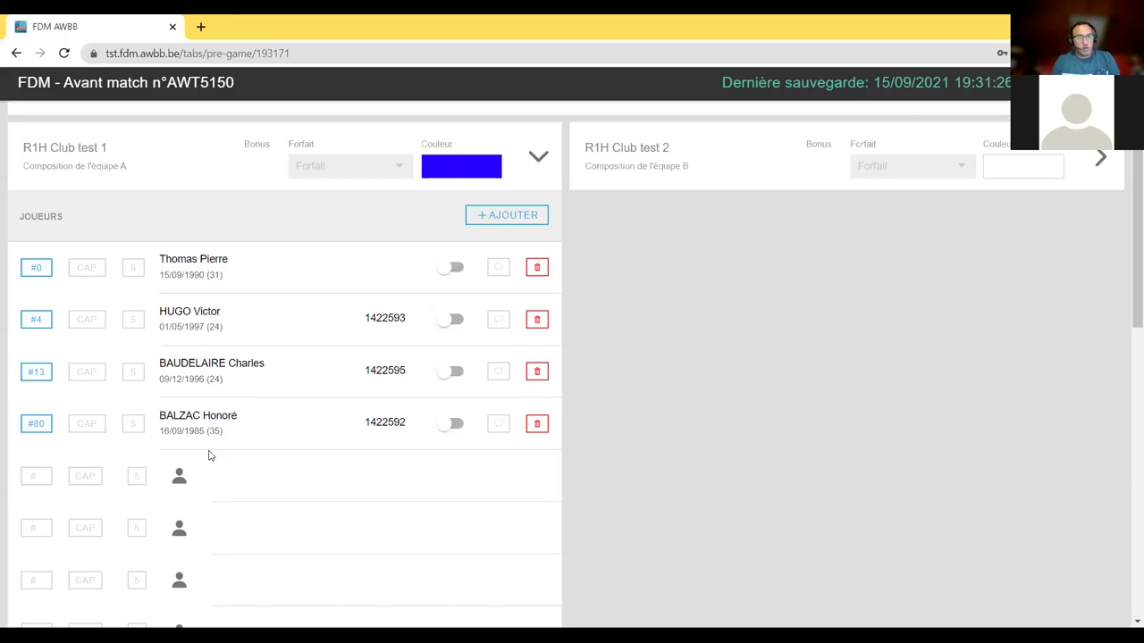
- Add four more members to Club test 1's roster with shirt numbers 6, 9, 11 and 15
click(492, 219)
scroll(490, 375, down, 5)
scroll(490, 375, up, 3)
click(413, 367)
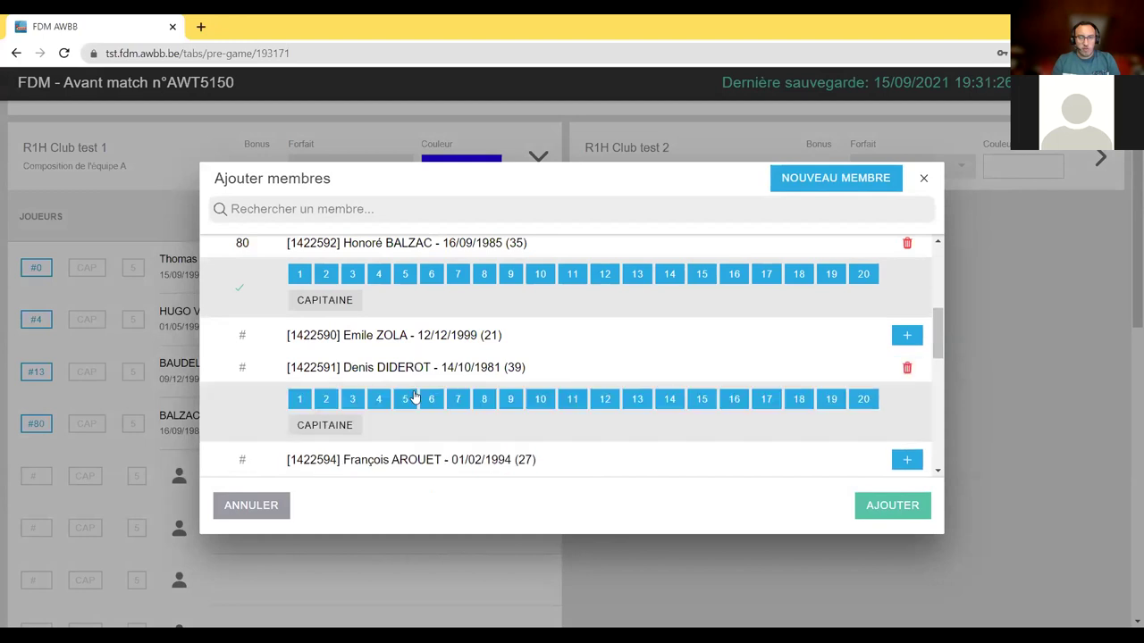
click(432, 399)
scroll(474, 418, down, 2)
click(486, 339)
click(510, 373)
scroll(505, 358, down, 2)
click(503, 294)
click(572, 318)
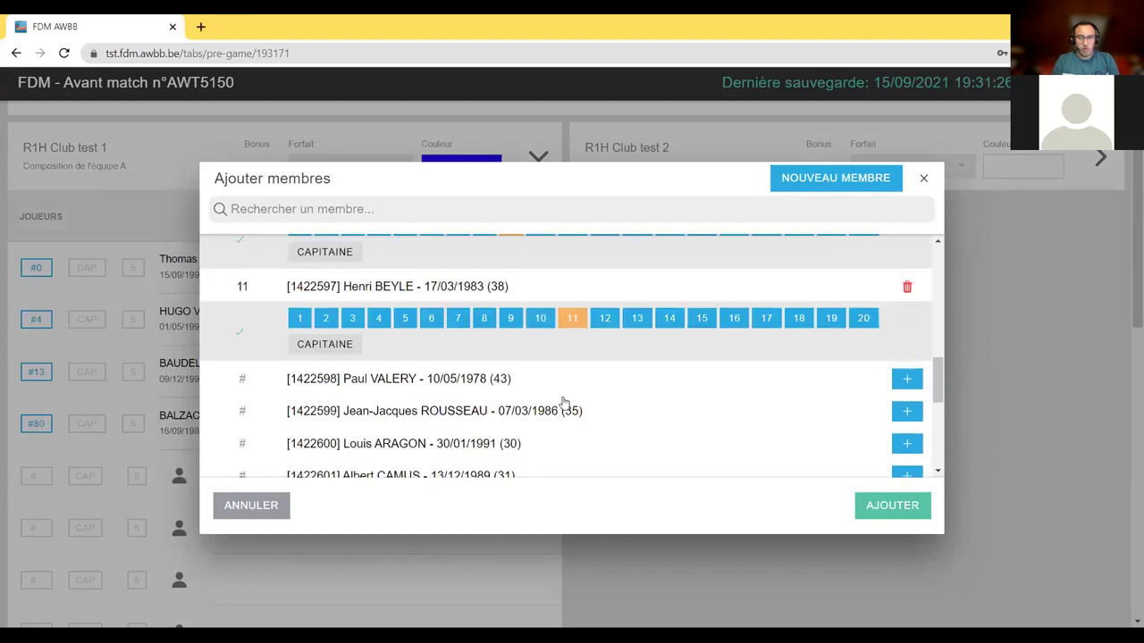
click(563, 409)
click(701, 442)
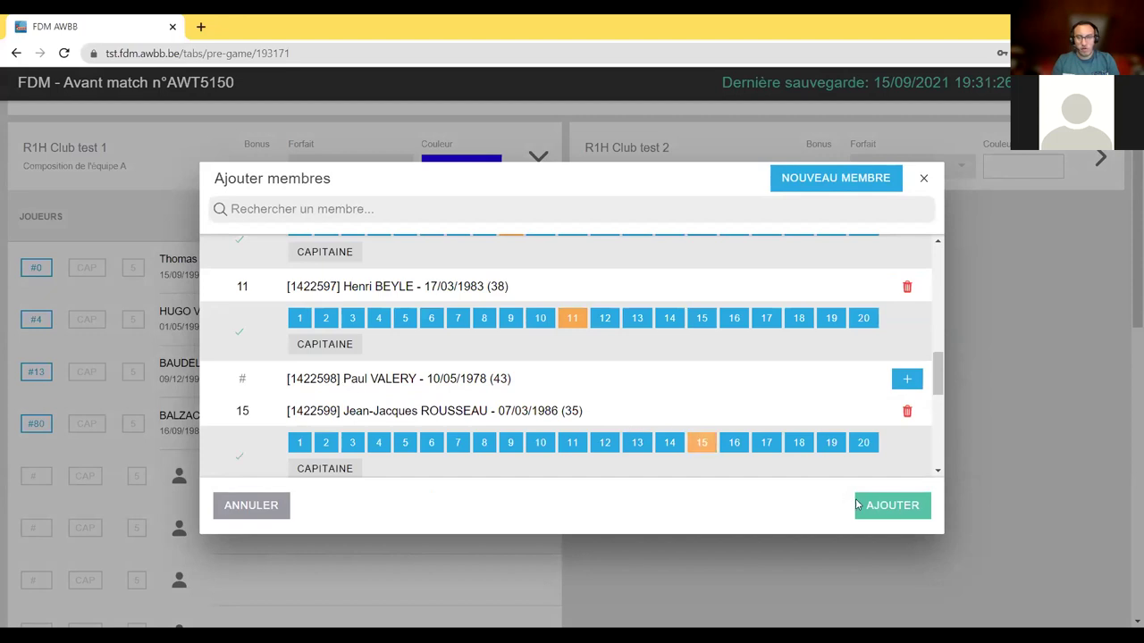
click(859, 506)
scroll(378, 301, down, 2)
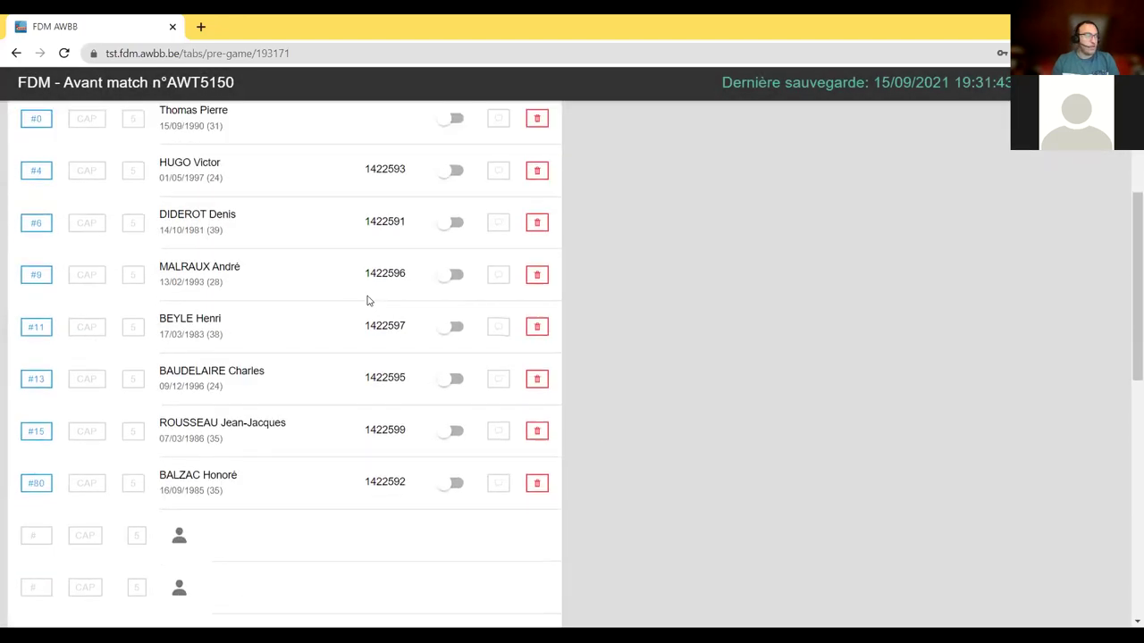
- Mark #4 as captain and tick the starting-five box for #4, #6, #9, #15 and #80
scroll(239, 250, up, 1)
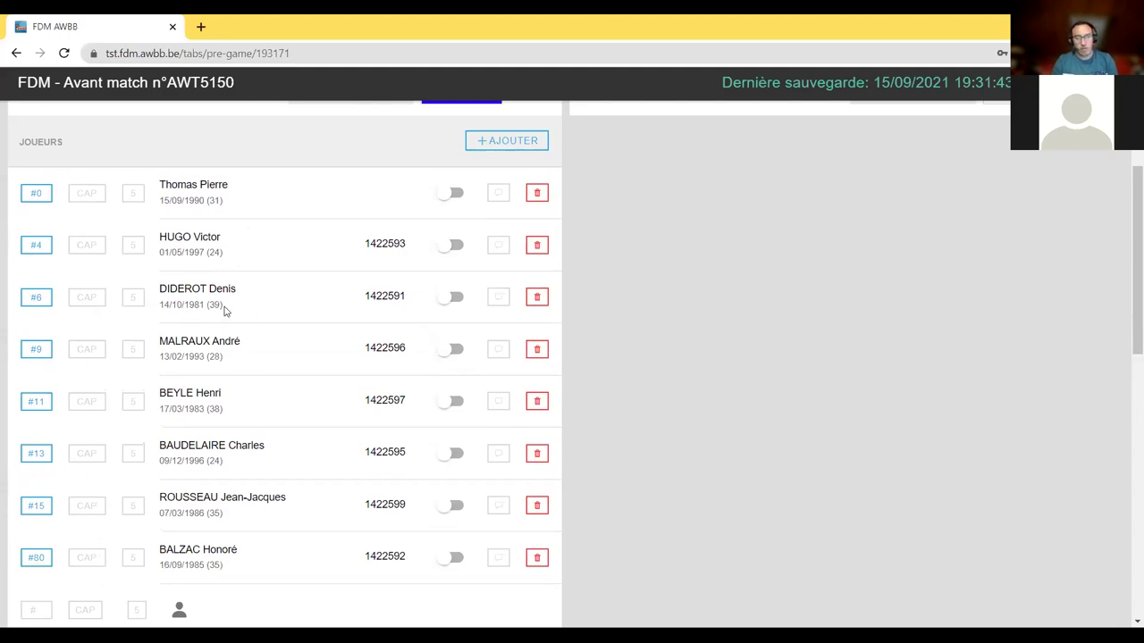
click(101, 248)
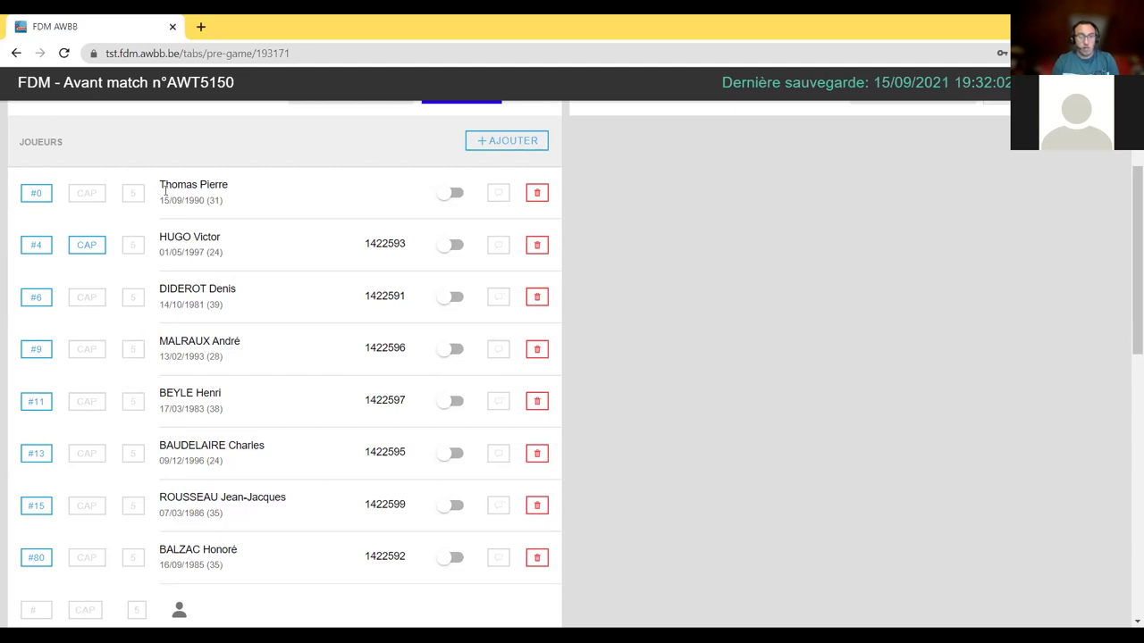
click(133, 245)
click(132, 297)
click(133, 401)
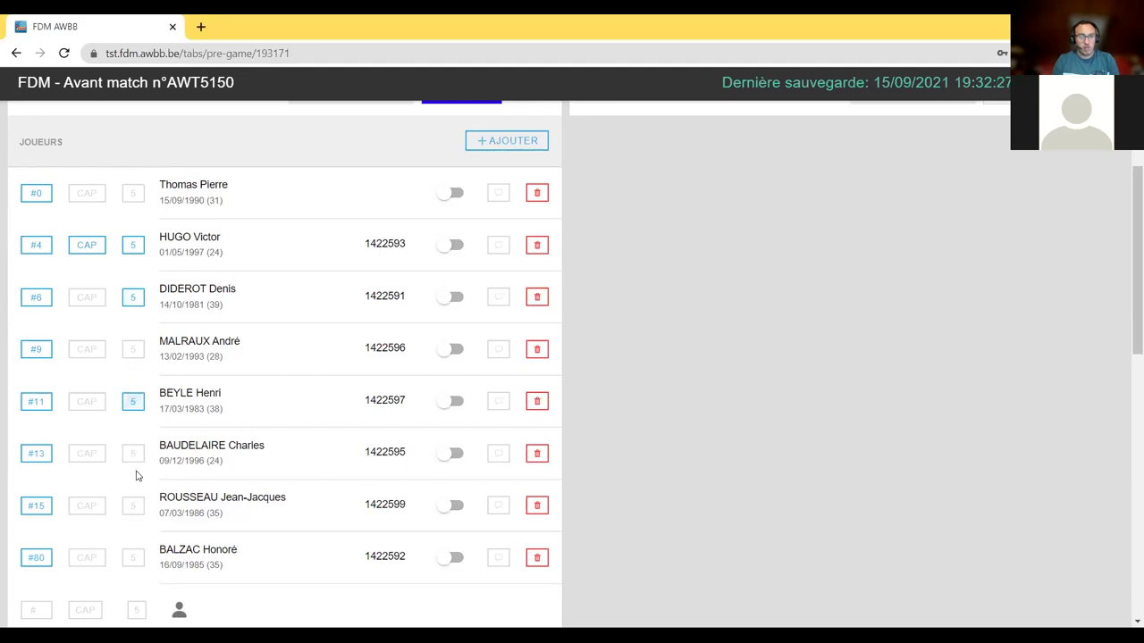
click(132, 509)
click(133, 560)
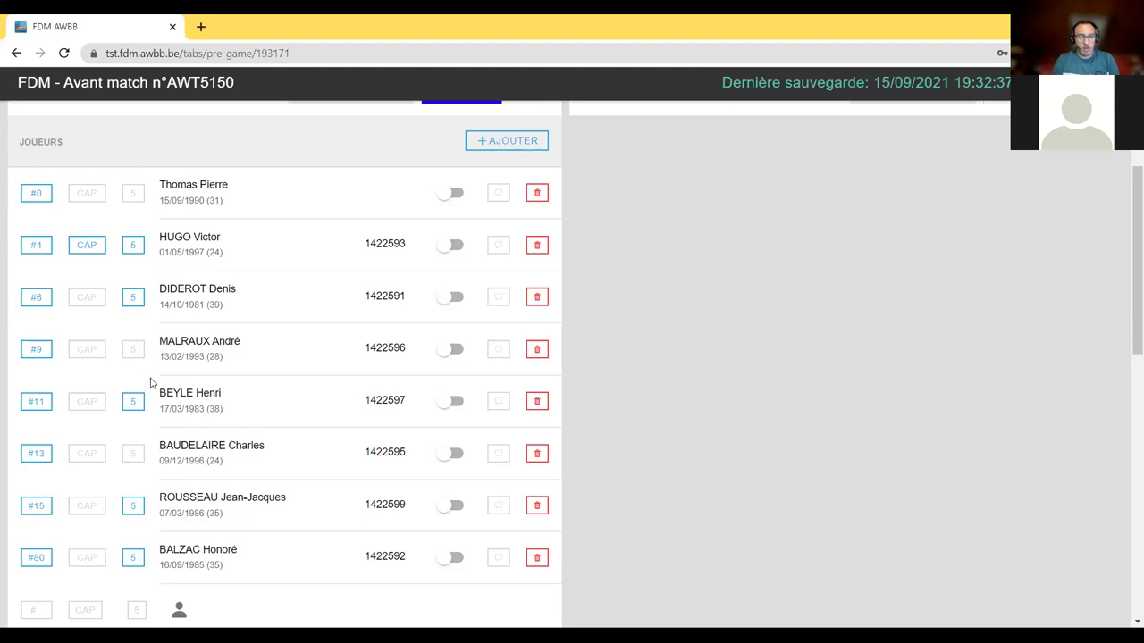
click(133, 407)
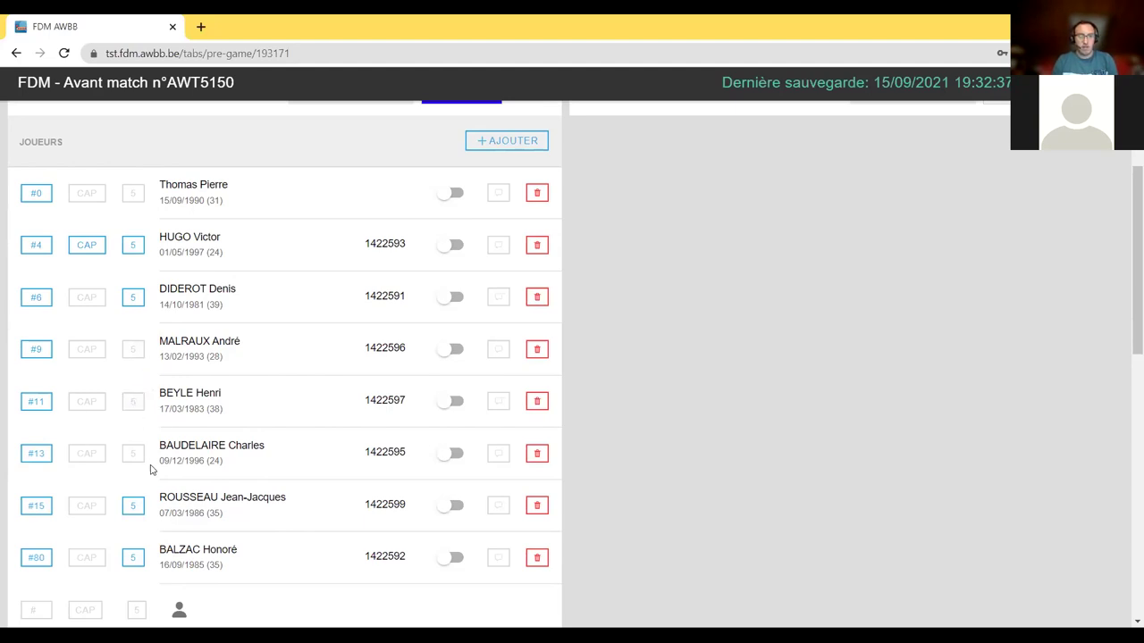
click(134, 350)
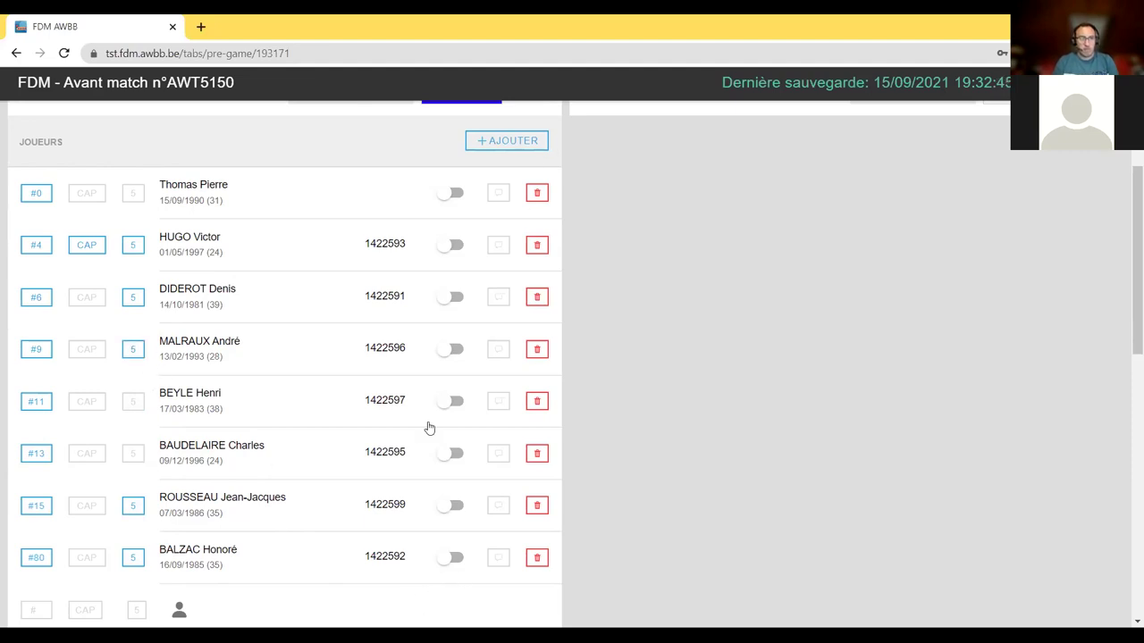
scroll(310, 427, up, 1)
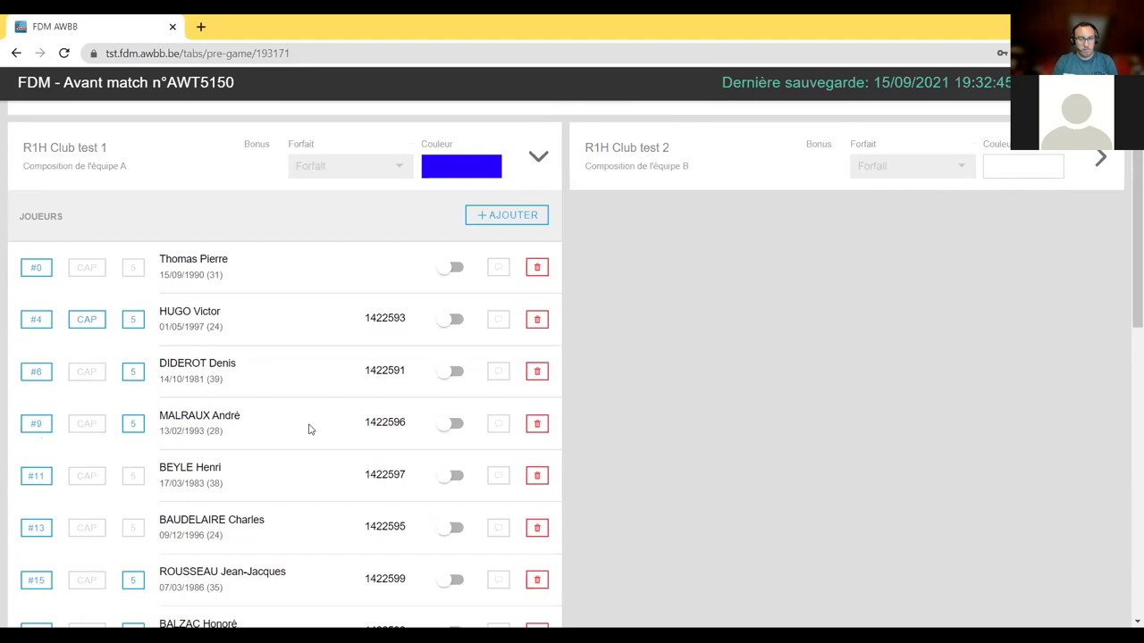
scroll(310, 430, down, 1)
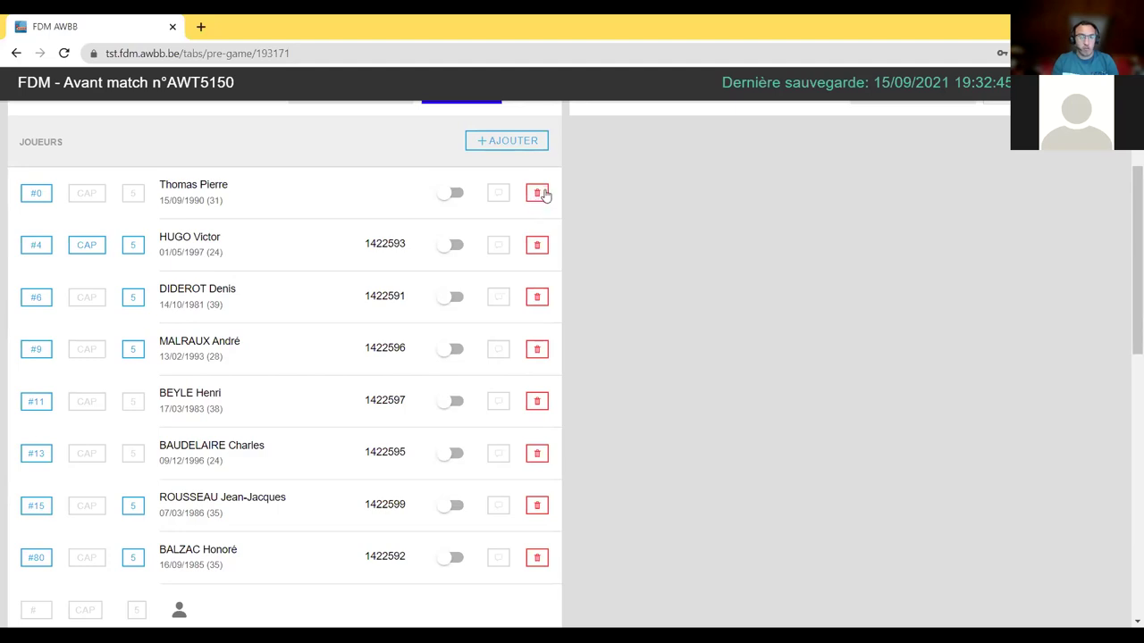
- Remove player #0 from the roster and switch on players #4, #6, #9, #11, #13, #15 and #80
click(538, 195)
click(646, 382)
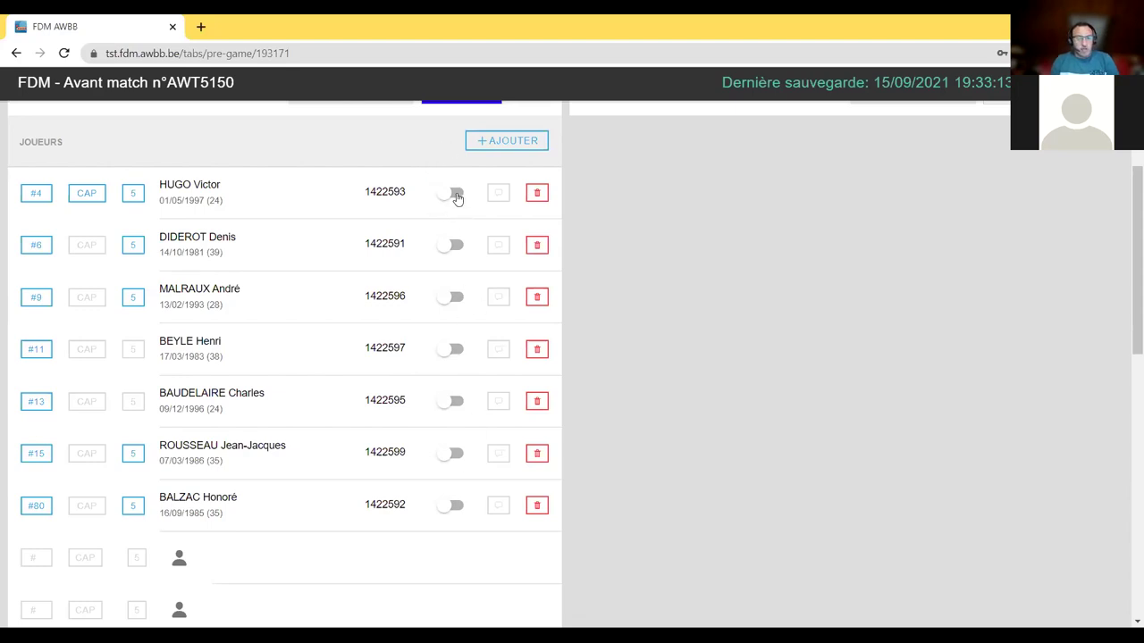
click(454, 194)
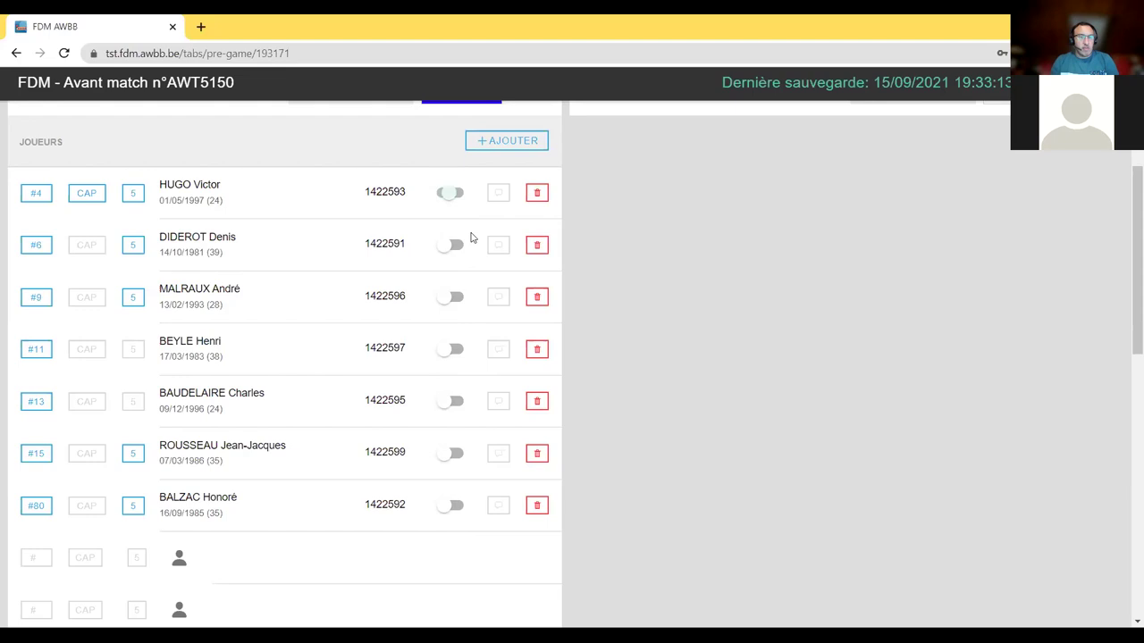
click(453, 244)
click(454, 297)
click(453, 348)
click(453, 401)
click(453, 453)
click(453, 505)
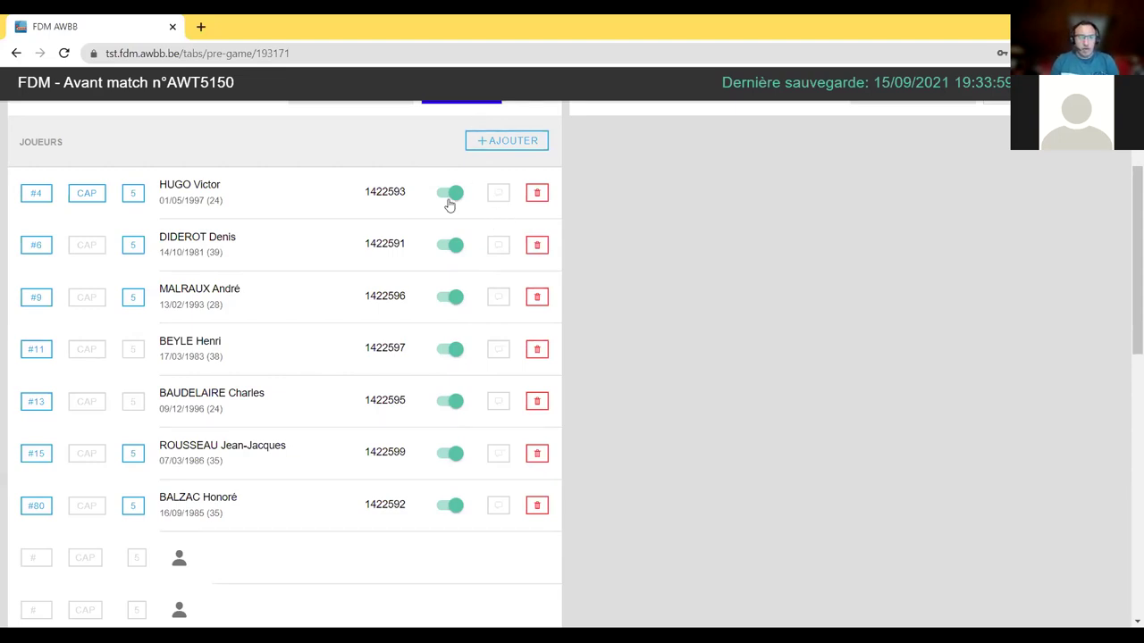
- Attach the comment 'A' to captain #4's row on Club test 1's roster
click(498, 194)
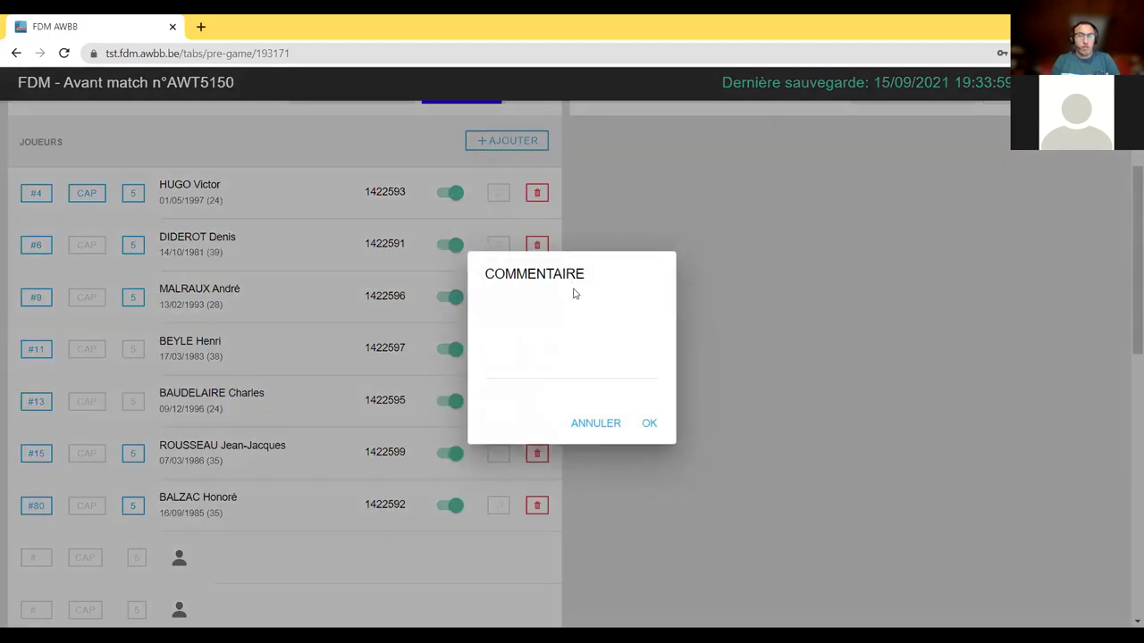
click(587, 337)
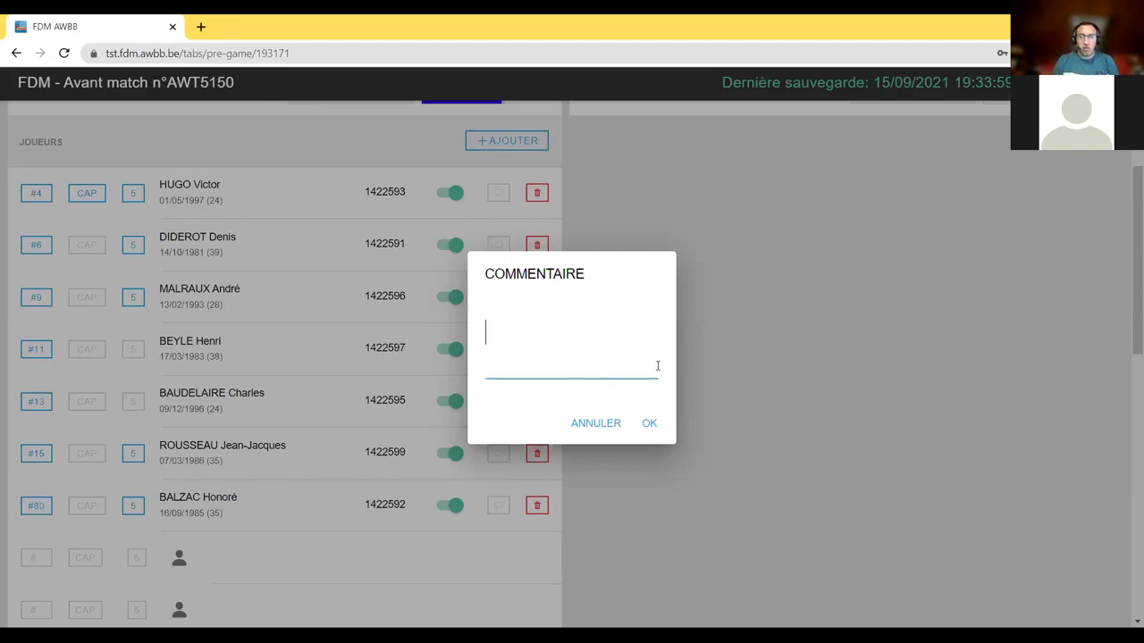
click(600, 413)
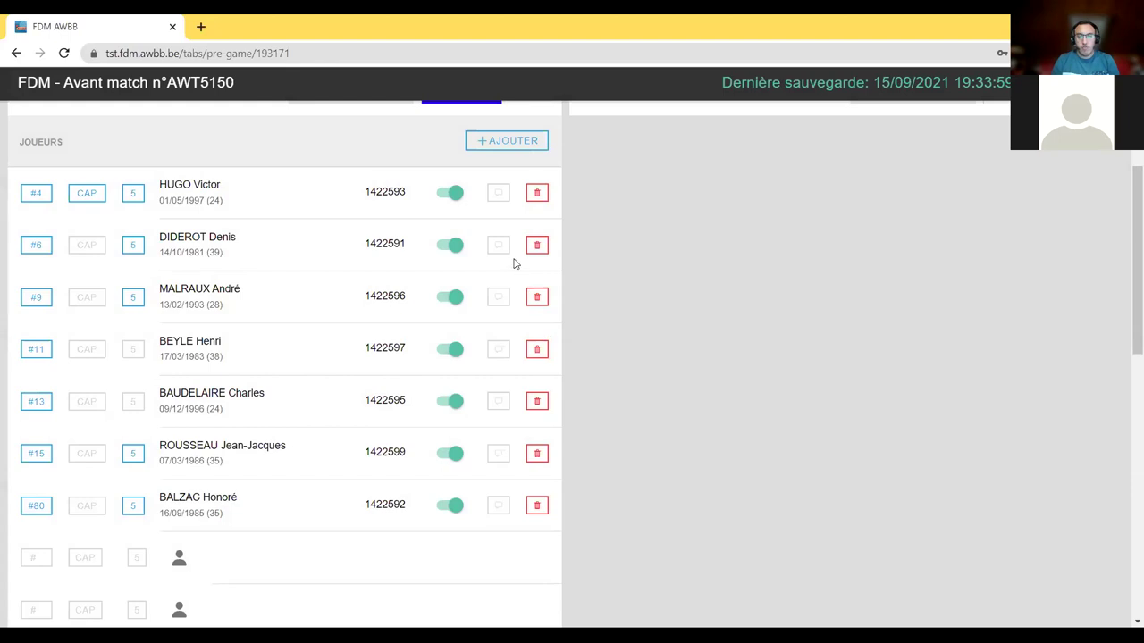
click(496, 200)
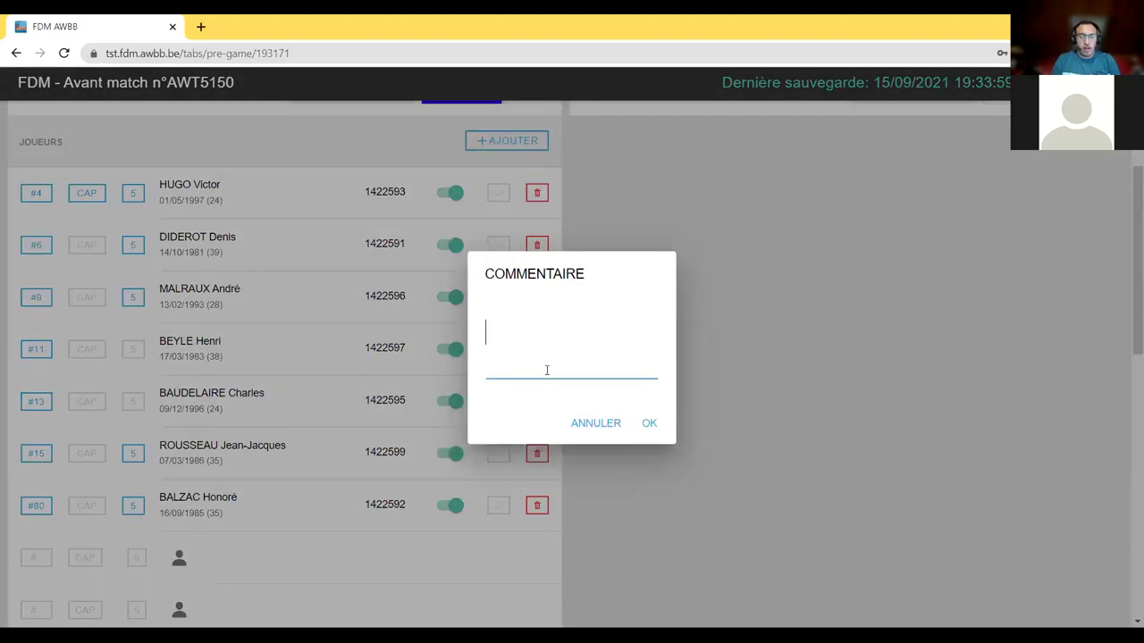
text(A)
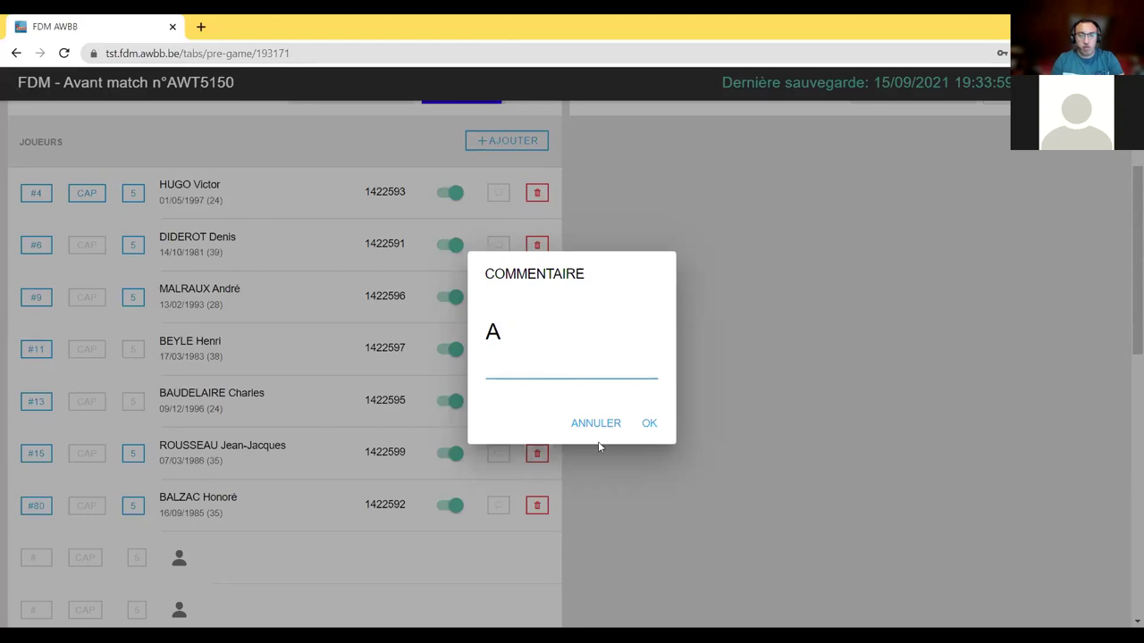
click(649, 427)
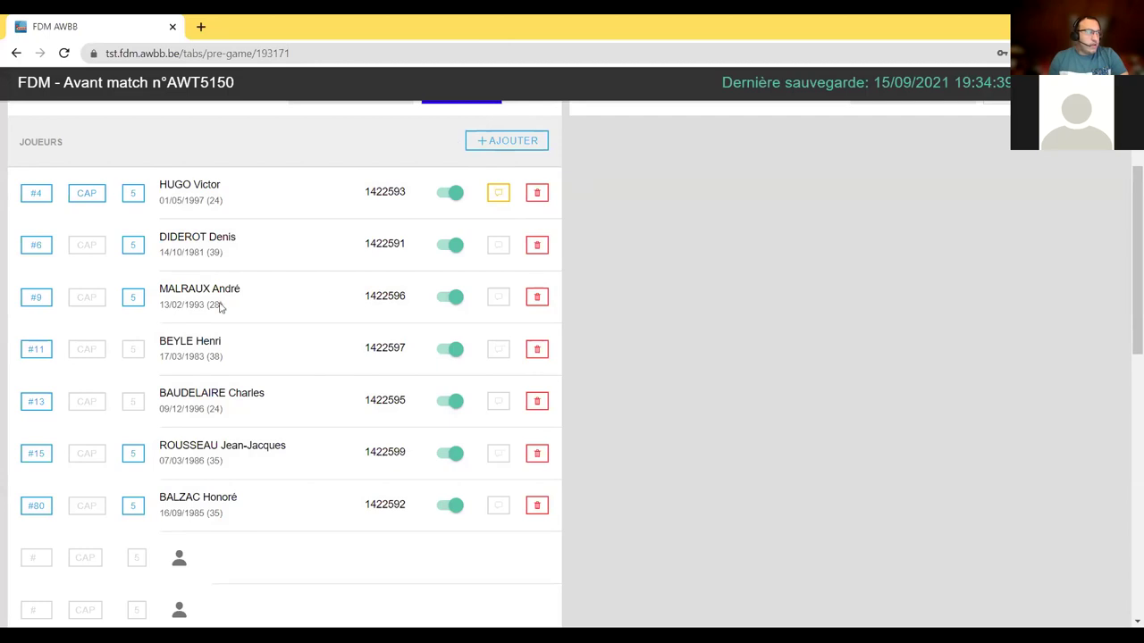
- Pick the second-to-last member in the add list, give them the COACH role, and add them
scroll(455, 285, down, 1)
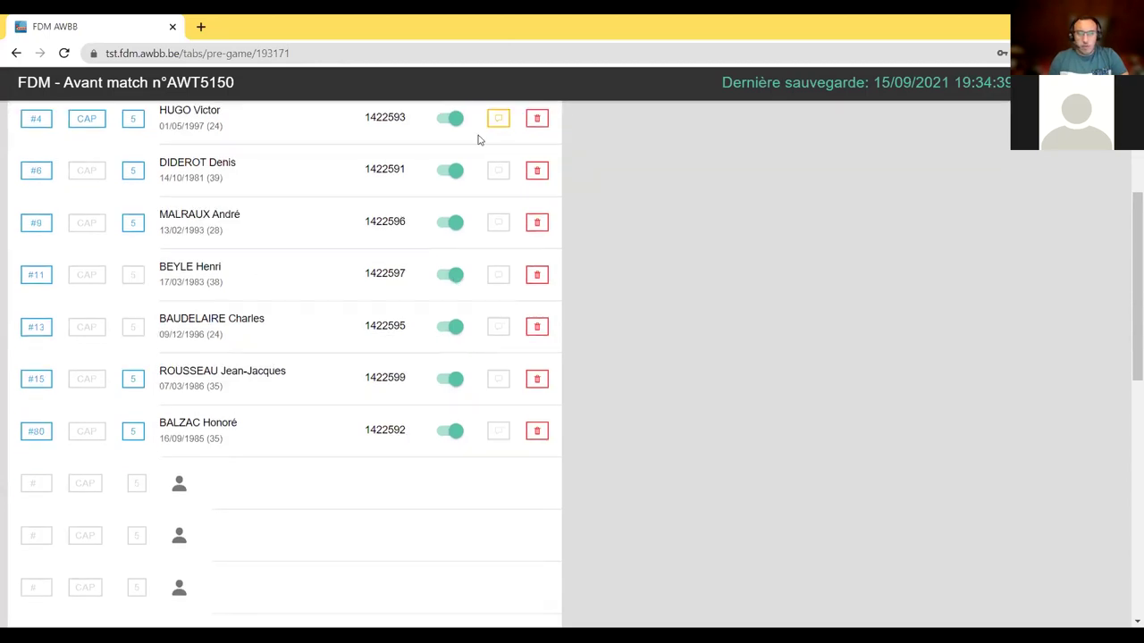
scroll(511, 420, up, 3)
scroll(498, 563, down, 3)
scroll(500, 507, down, 1)
scroll(467, 490, up, 4)
scroll(492, 460, down, 5)
scroll(228, 209, up, 3)
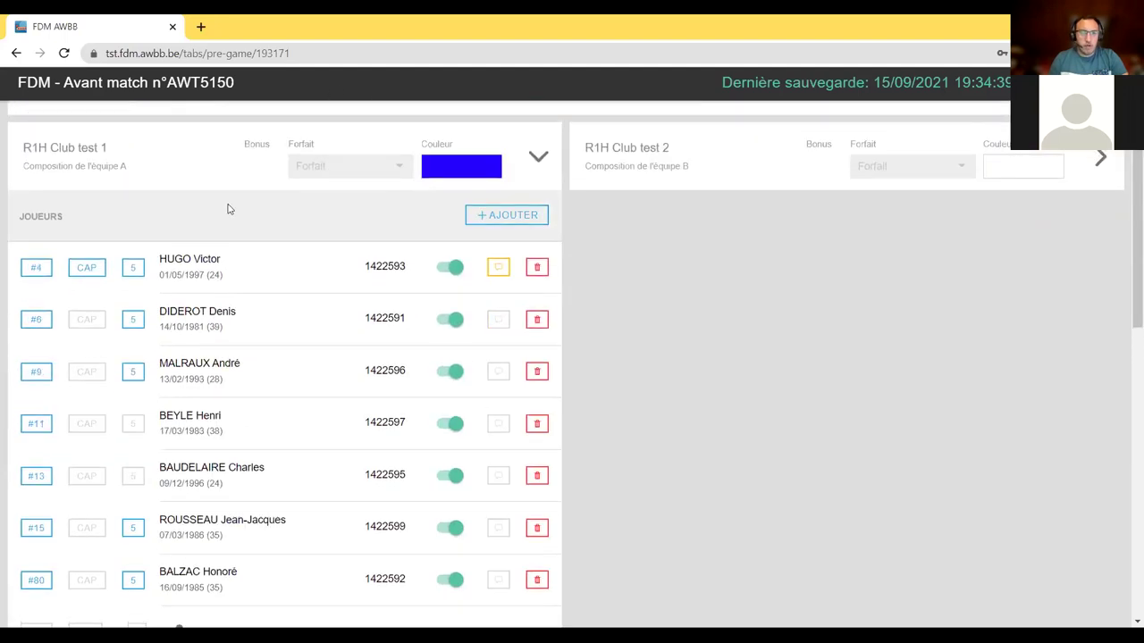
scroll(531, 318, down, 6)
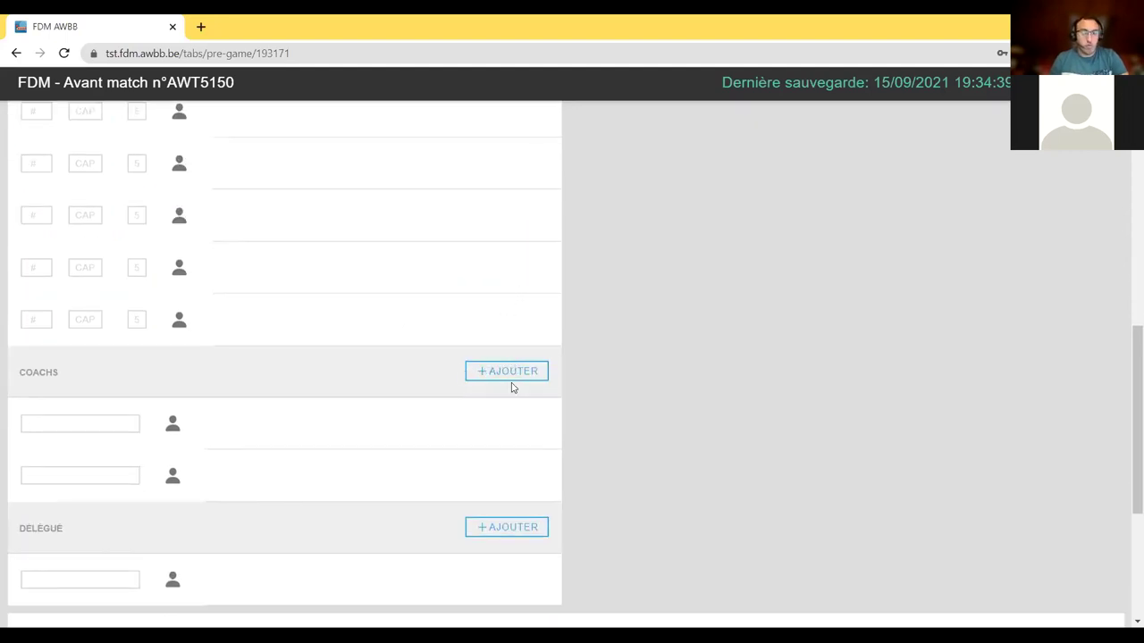
drag(14, 355, 161, 383)
click(506, 371)
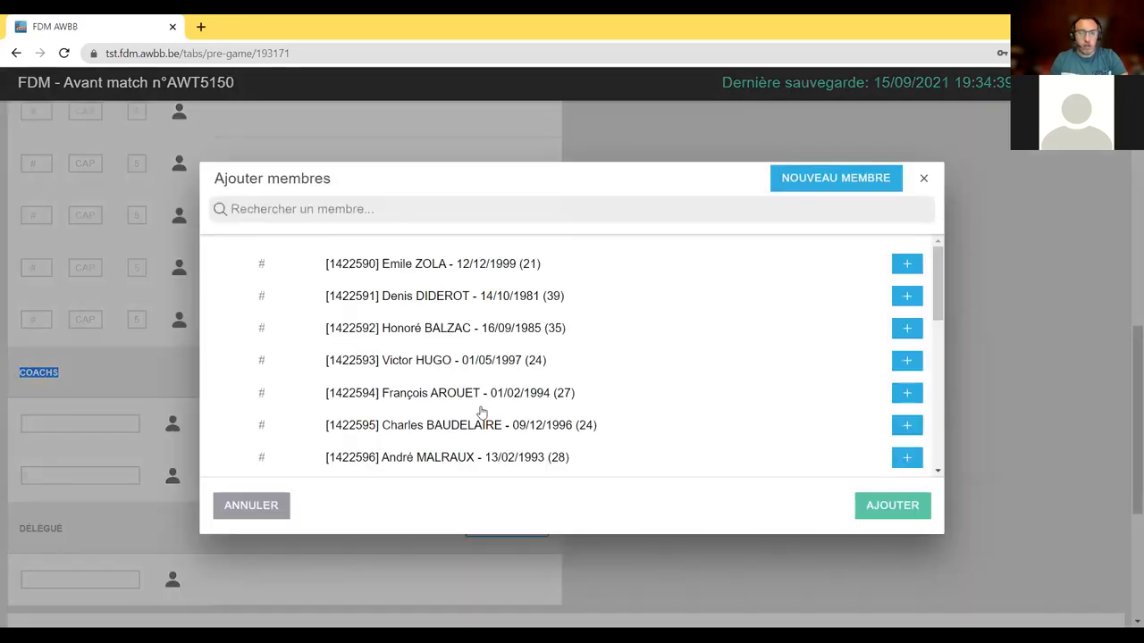
scroll(510, 324, down, 5)
scroll(510, 325, down, 2)
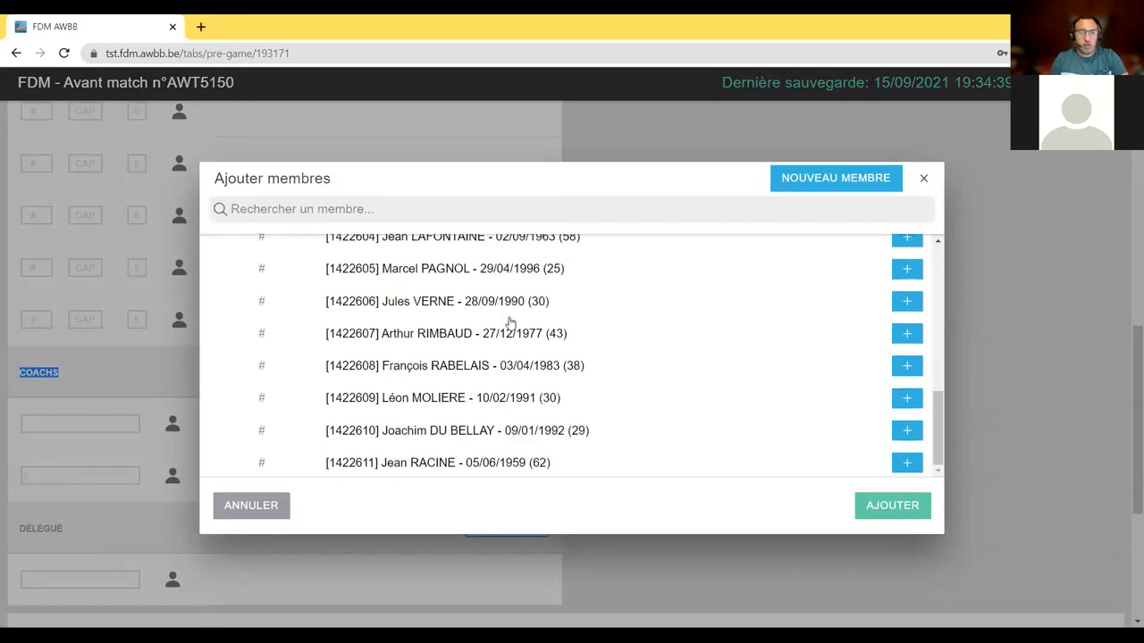
scroll(510, 324, up, 5)
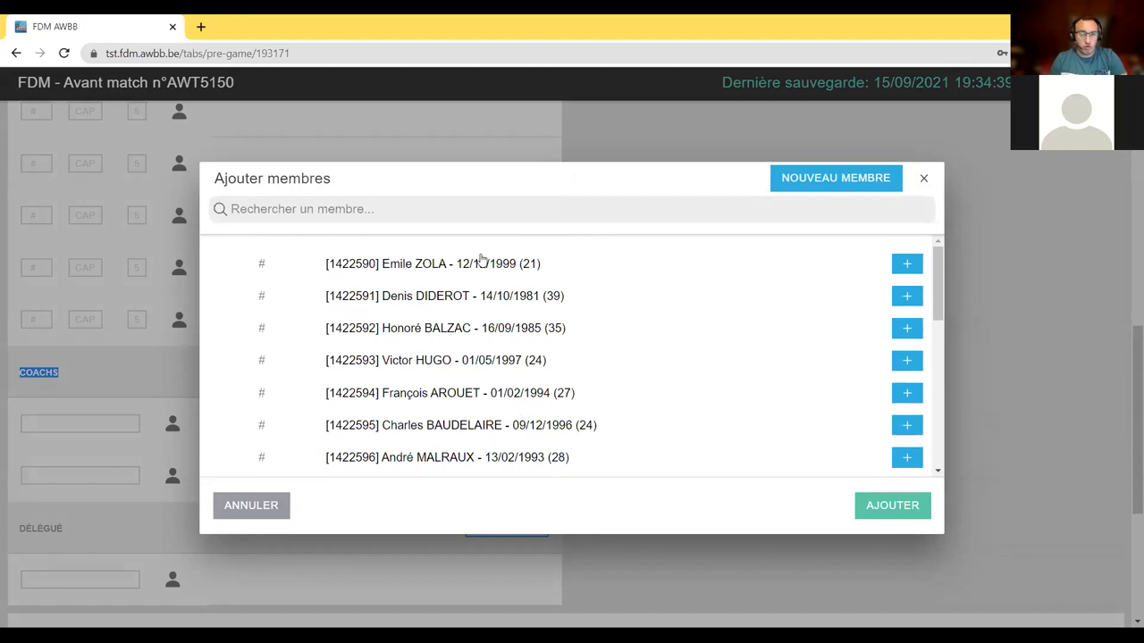
scroll(499, 371, down, 5)
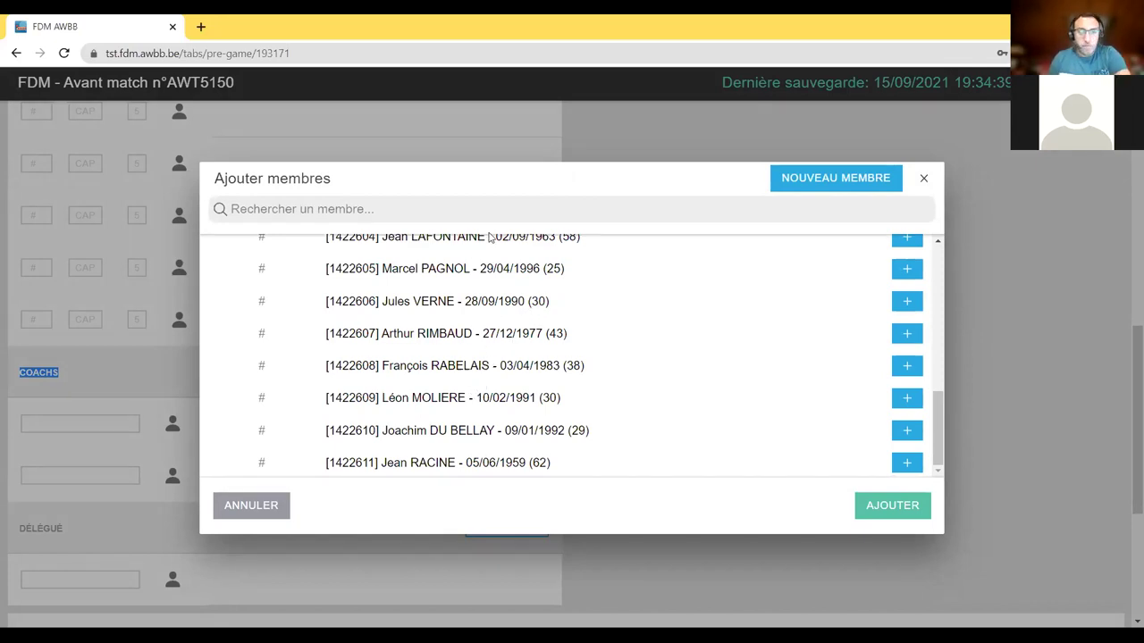
scroll(491, 315, up, 5)
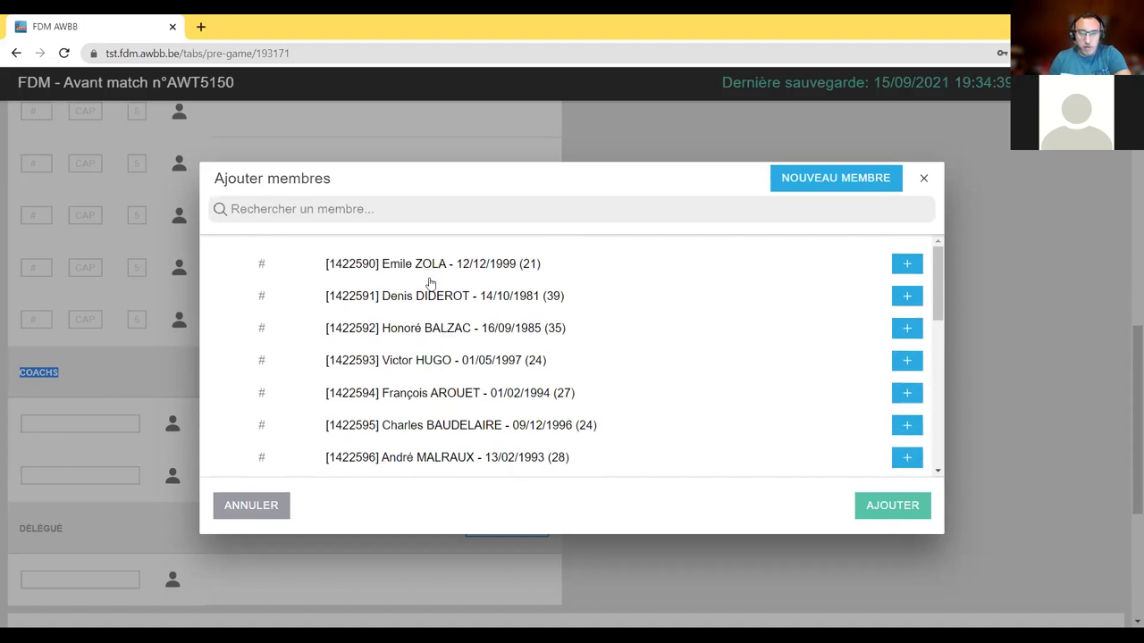
scroll(454, 286, down, 5)
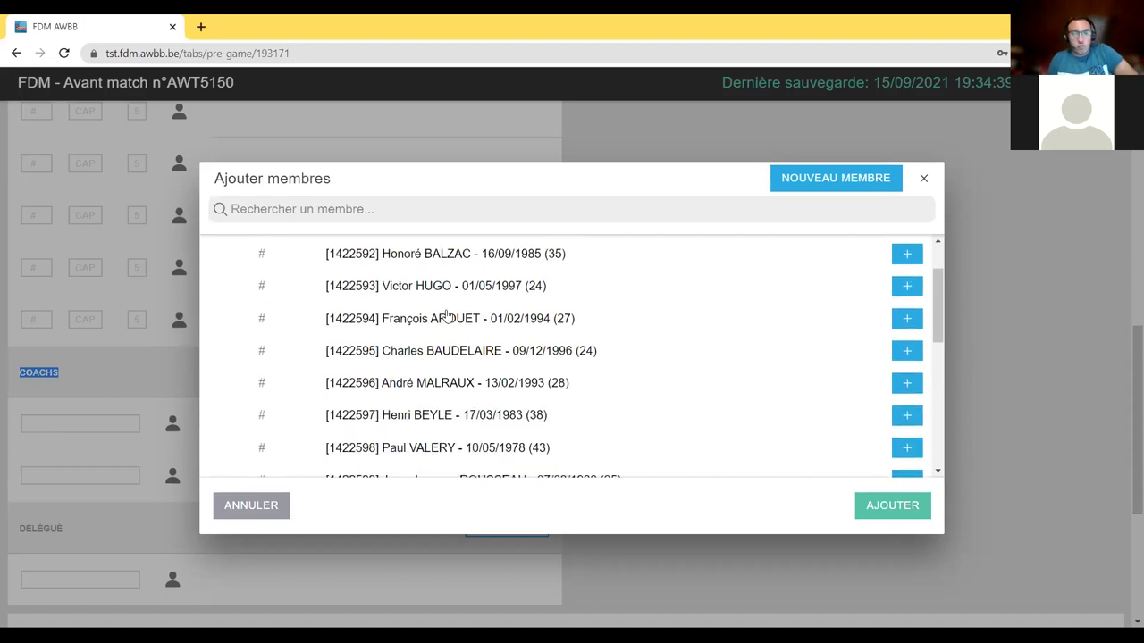
click(449, 441)
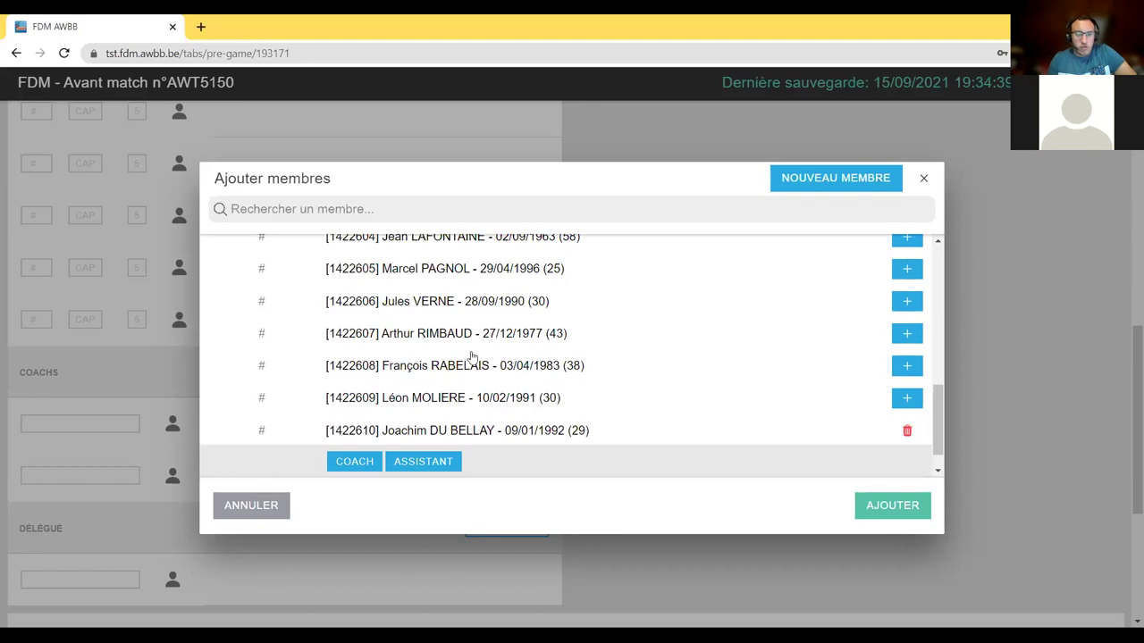
scroll(478, 369, down, 1)
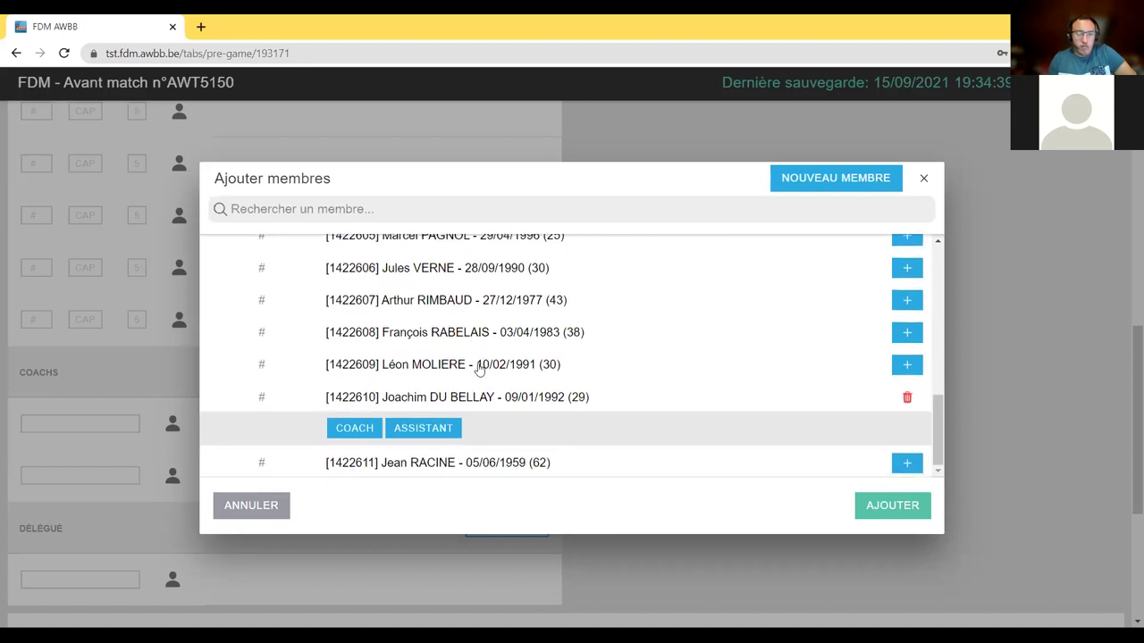
click(352, 428)
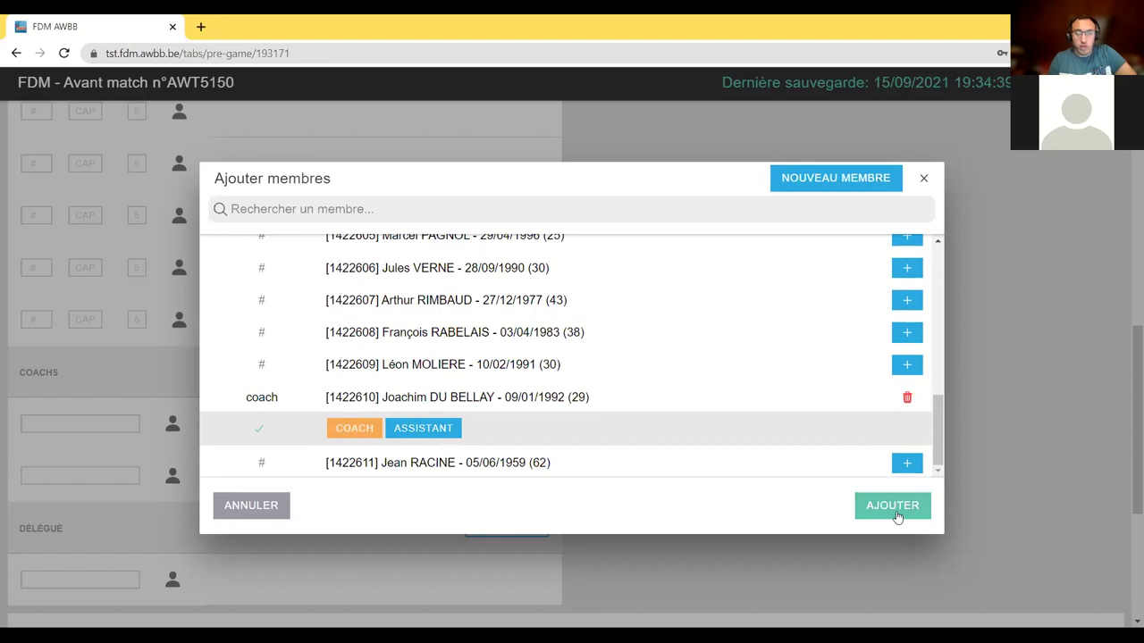
click(894, 514)
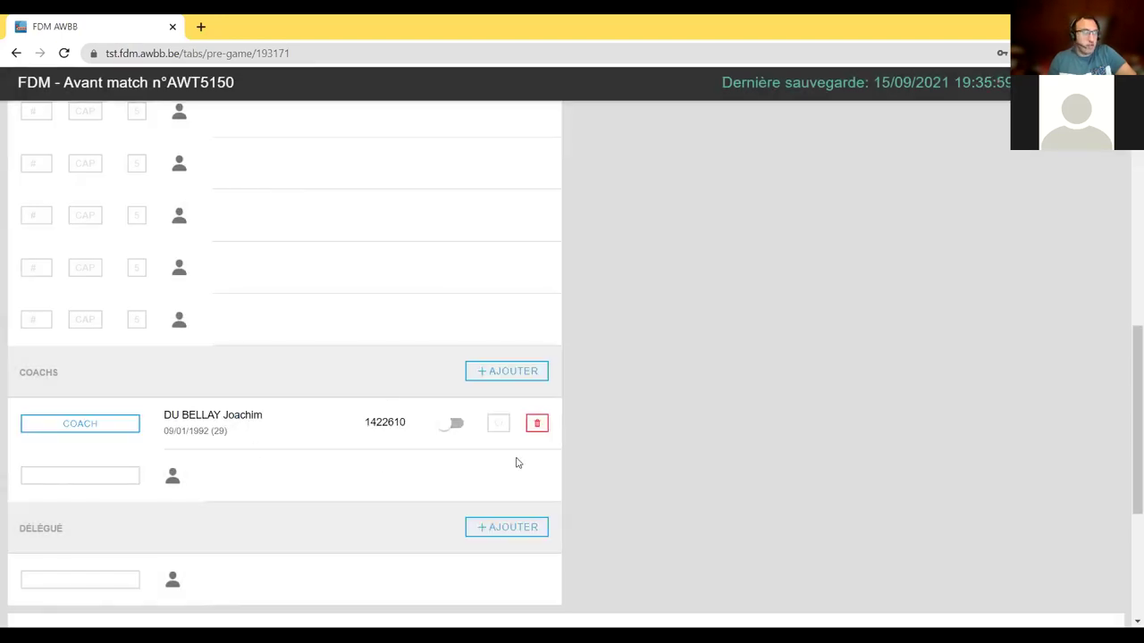
- Pick a member from the add list, give them the DÉLÉGUÉ role, and add them to Club test 1
scroll(518, 460, down, 2)
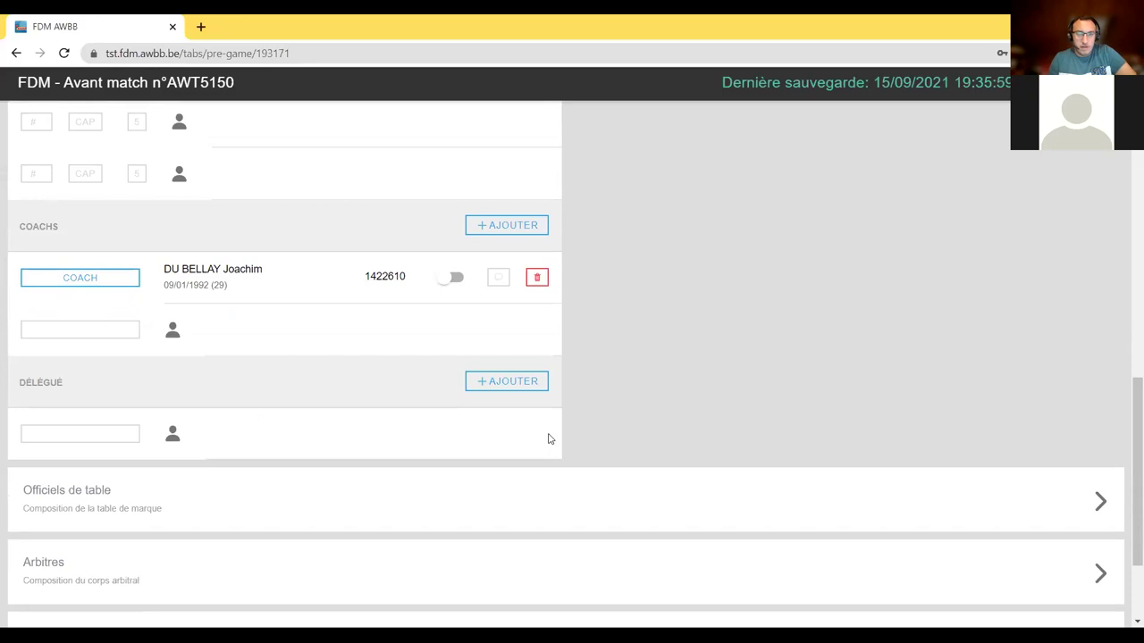
scroll(549, 438, up, 4)
scroll(548, 438, up, 5)
scroll(549, 434, down, 8)
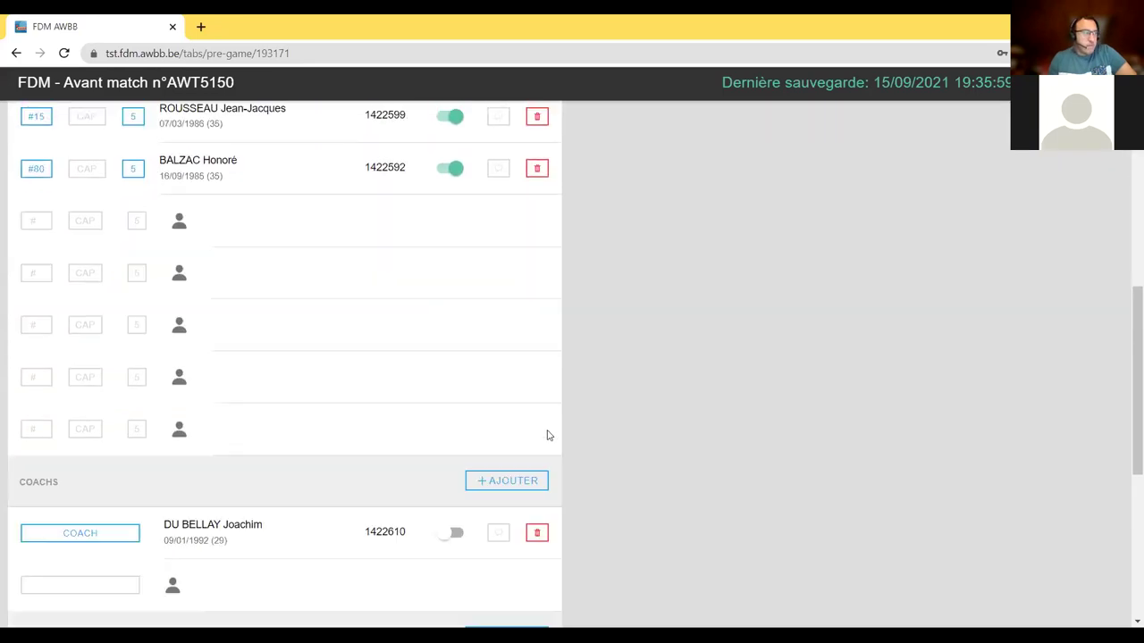
scroll(544, 439, down, 1)
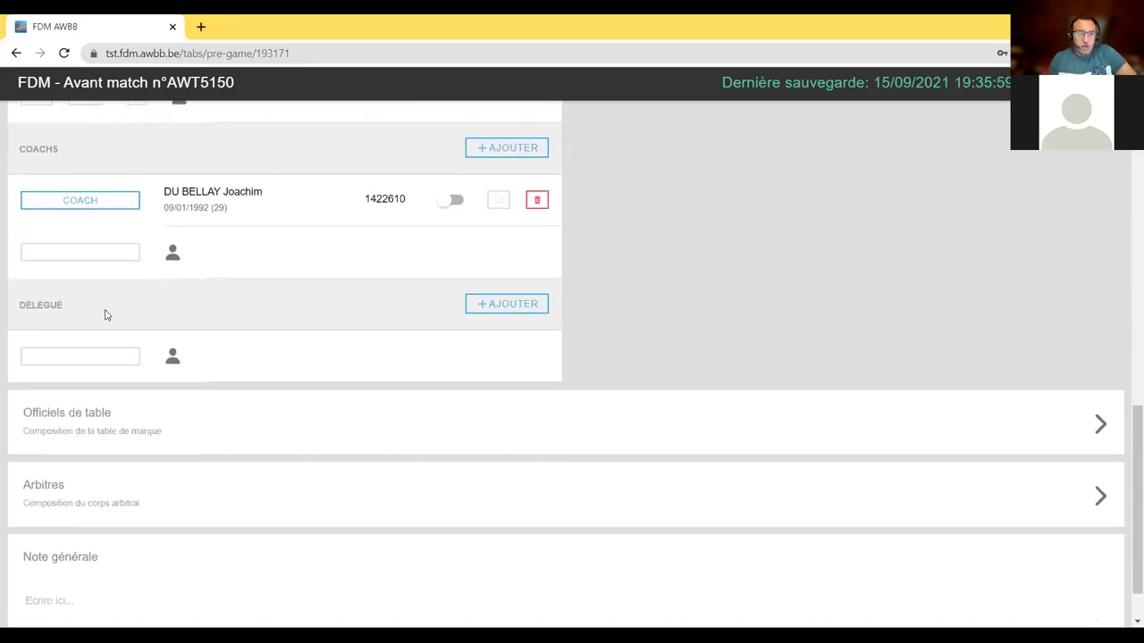
click(487, 305)
scroll(425, 286, down, 4)
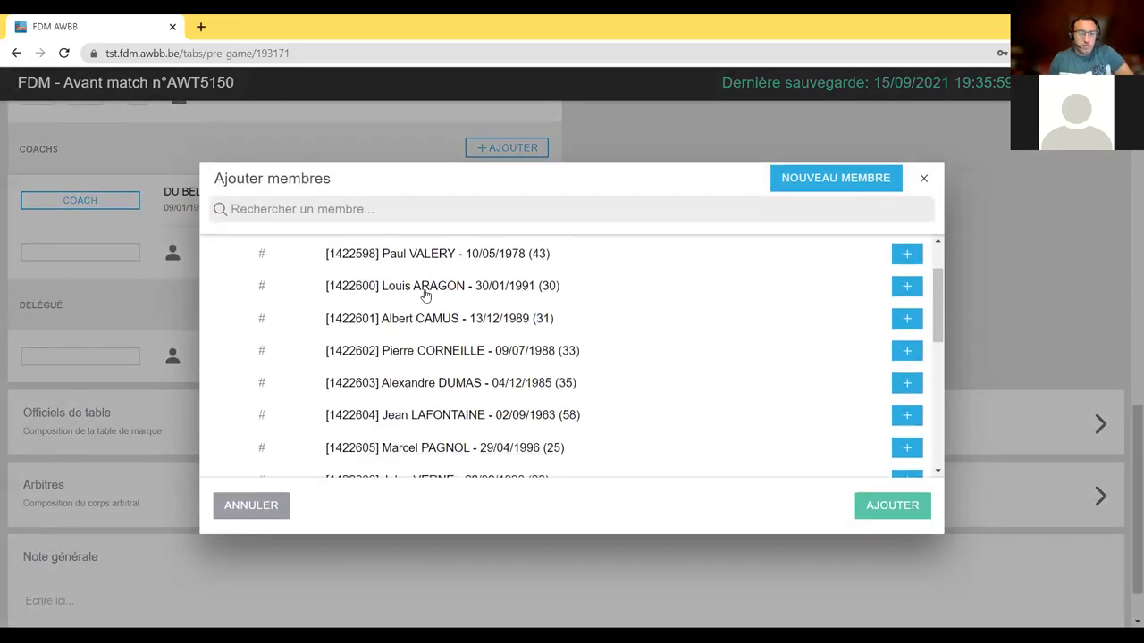
scroll(425, 286, down, 2)
scroll(426, 277, up, 5)
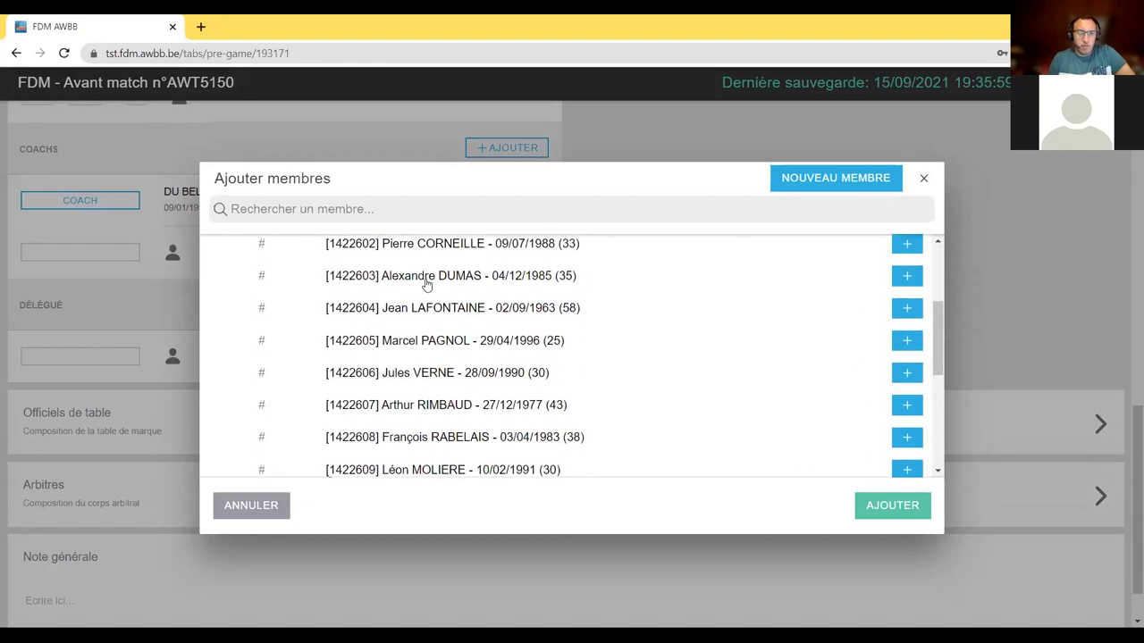
scroll(413, 418, down, 2)
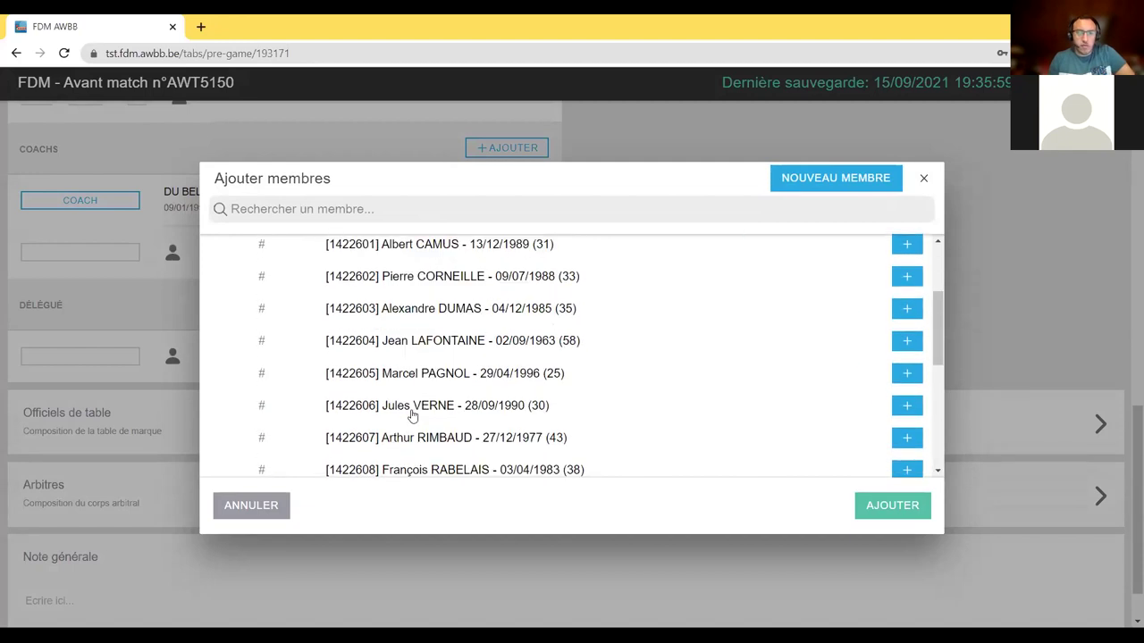
scroll(407, 411, down, 5)
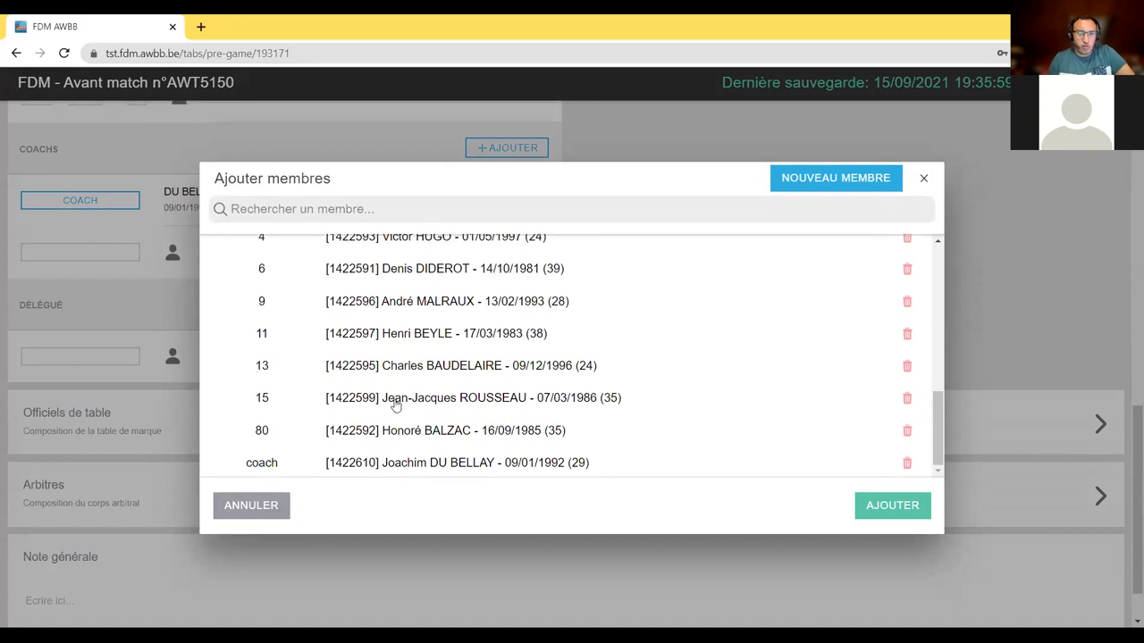
scroll(396, 406, up, 3)
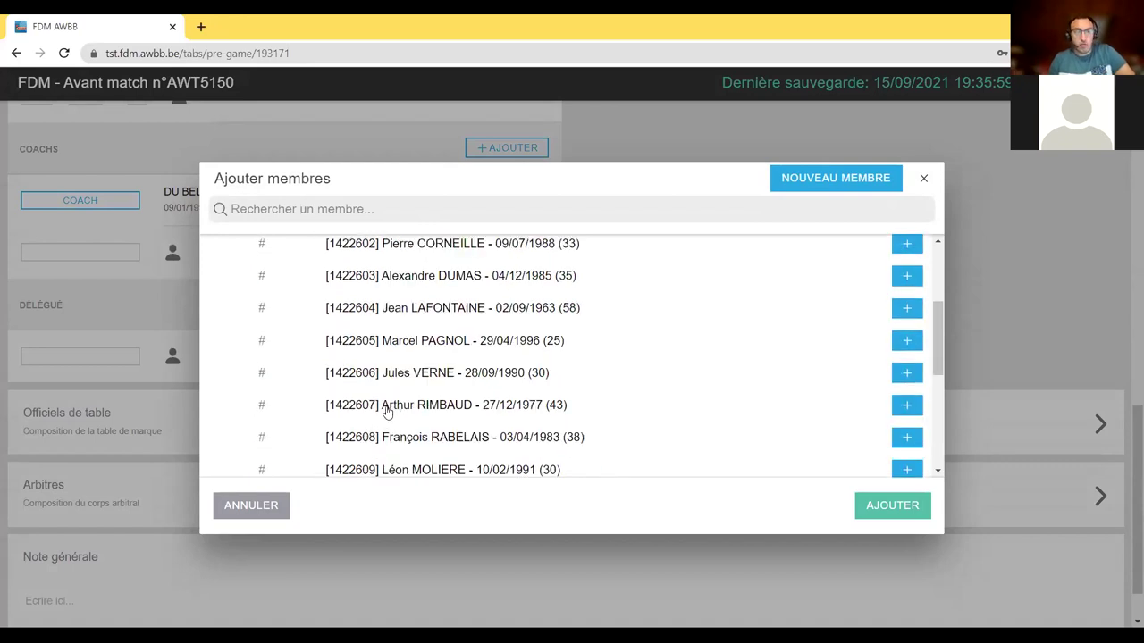
scroll(421, 356, up, 2)
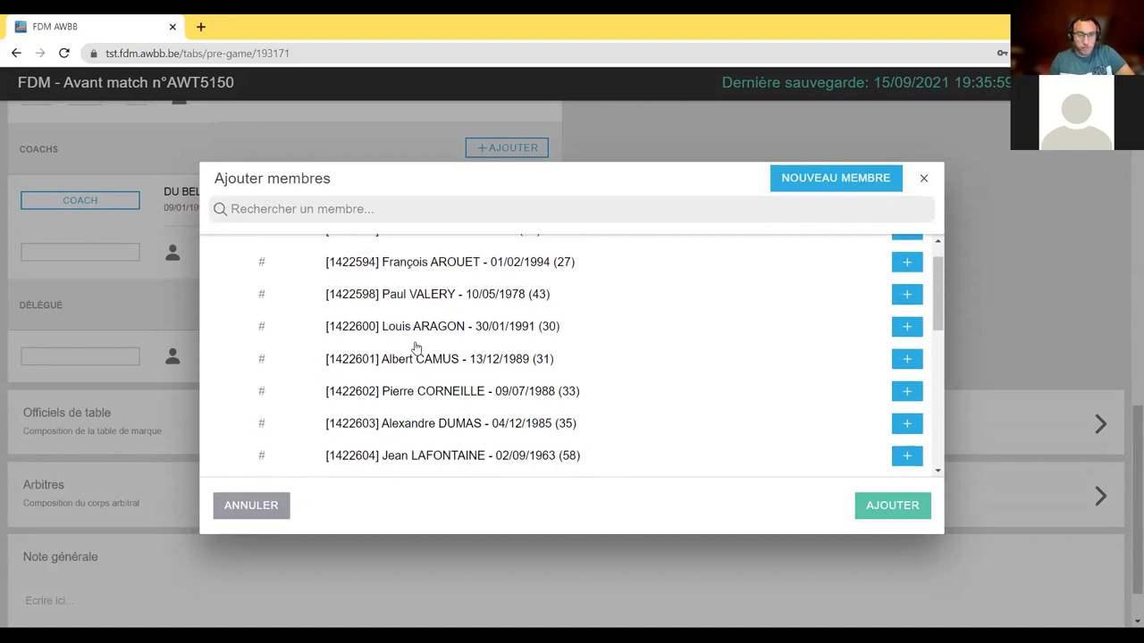
scroll(415, 345, down, 2)
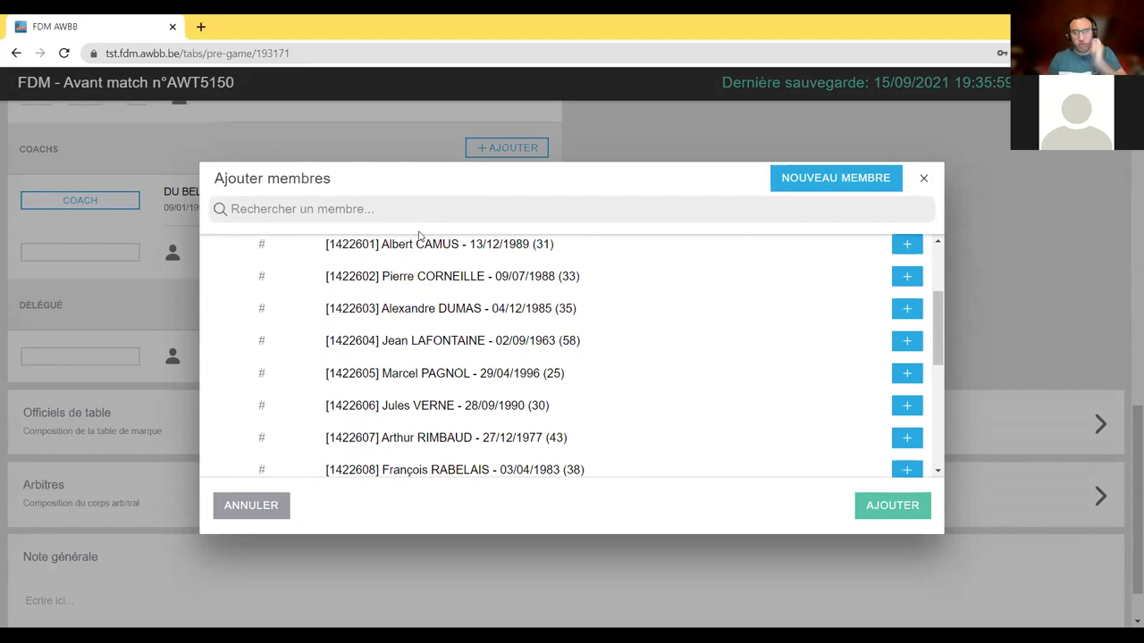
scroll(445, 416, up, 2)
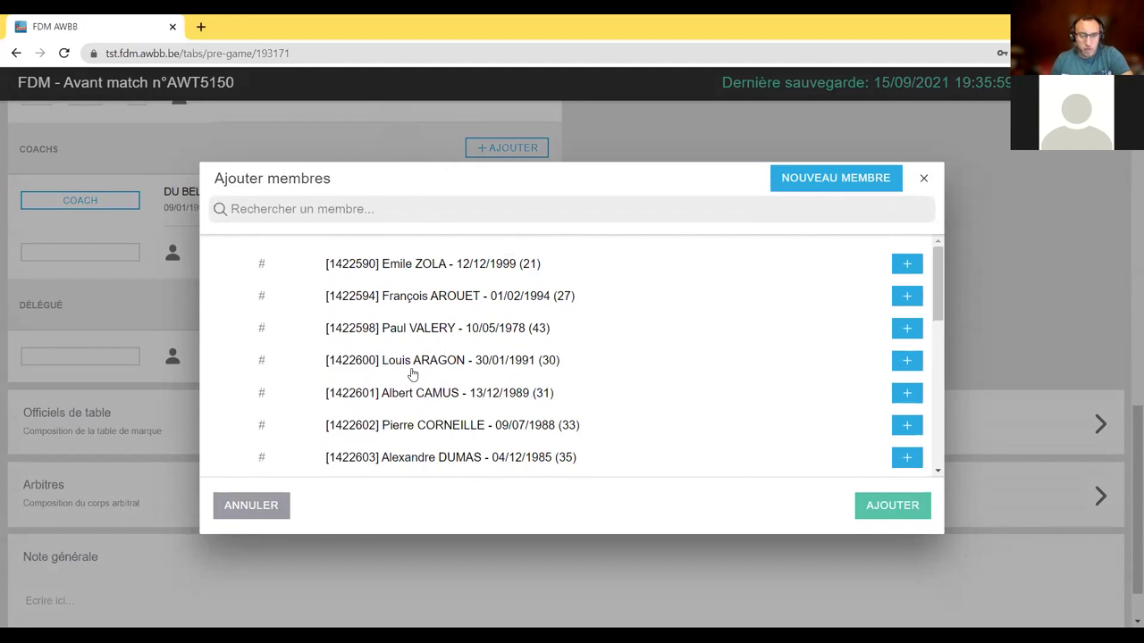
click(417, 364)
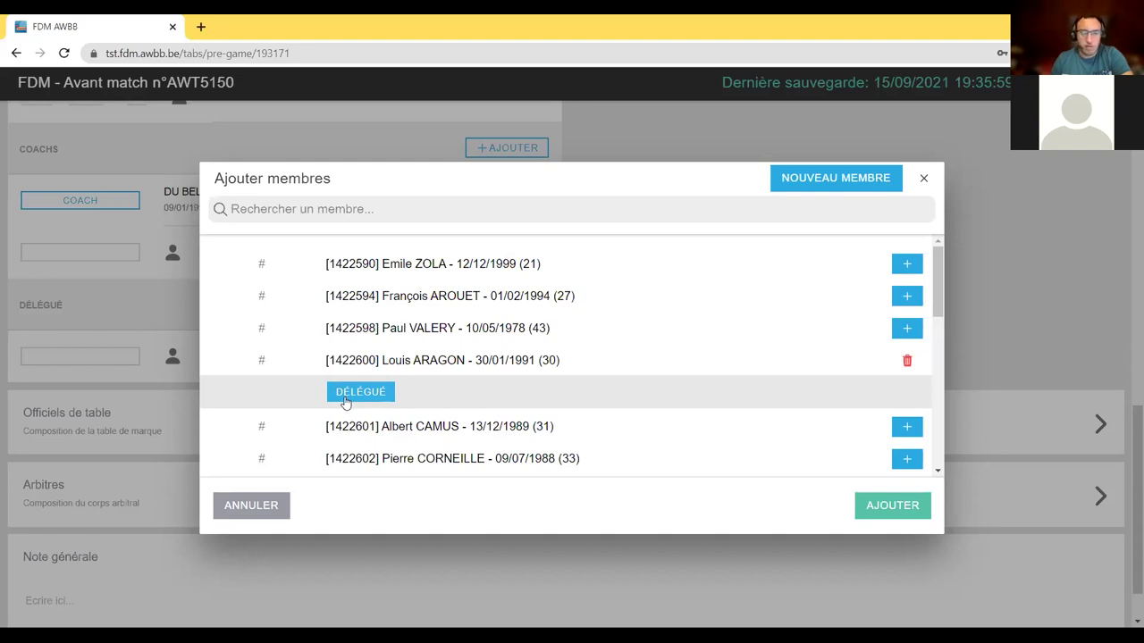
click(345, 401)
click(867, 513)
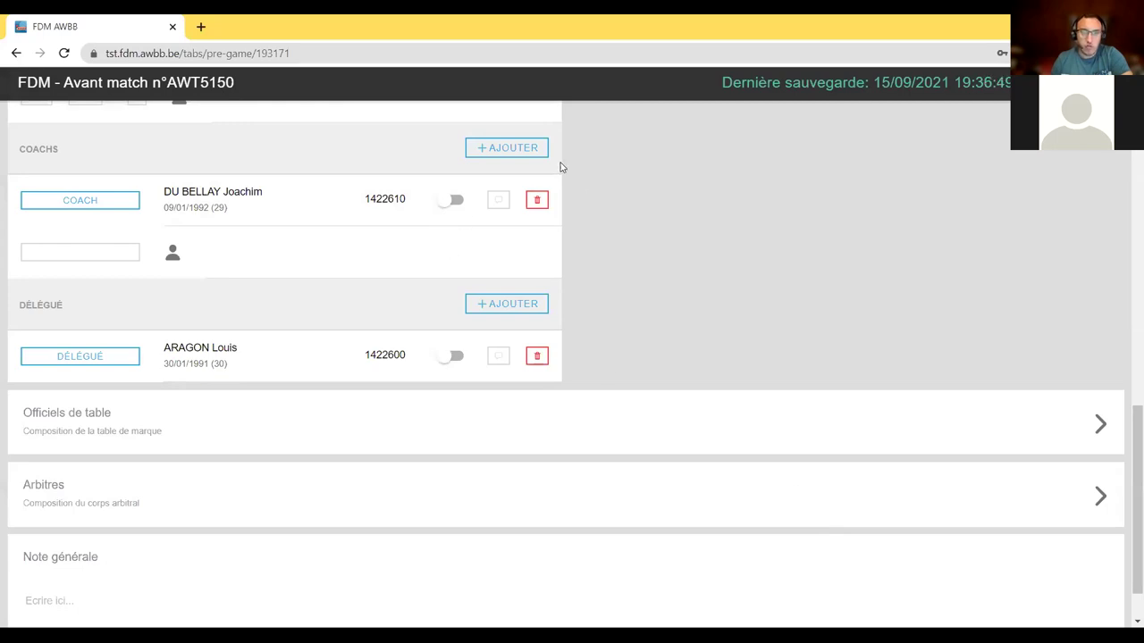
- Expand the Officiels de table panel to reveal its four empty official rows
scroll(706, 313, down, 1)
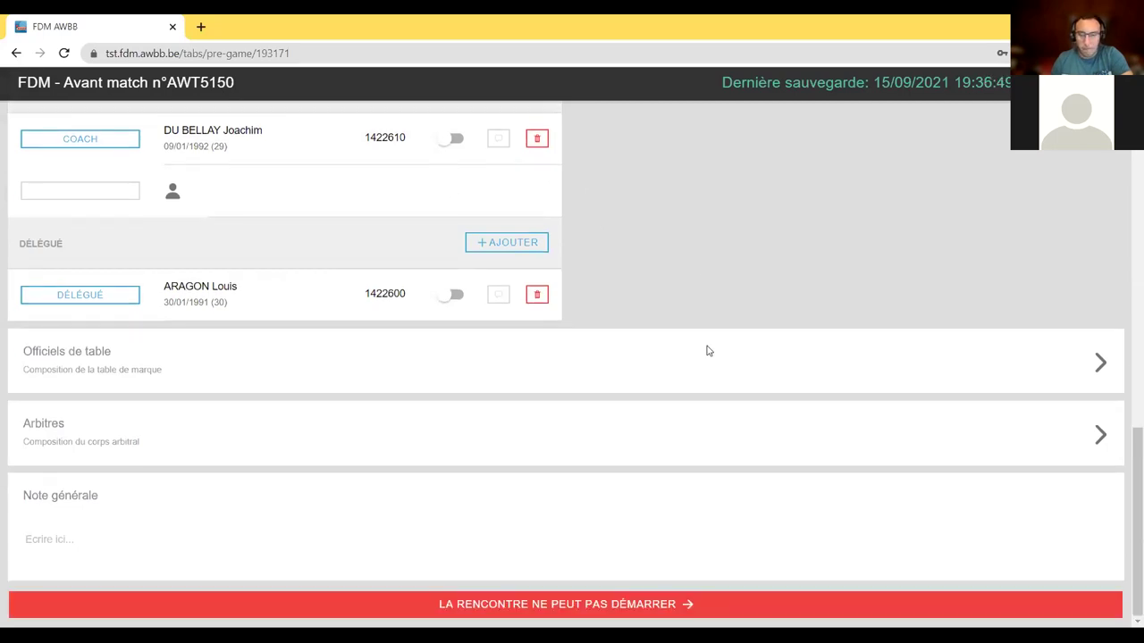
scroll(710, 336, up, 10)
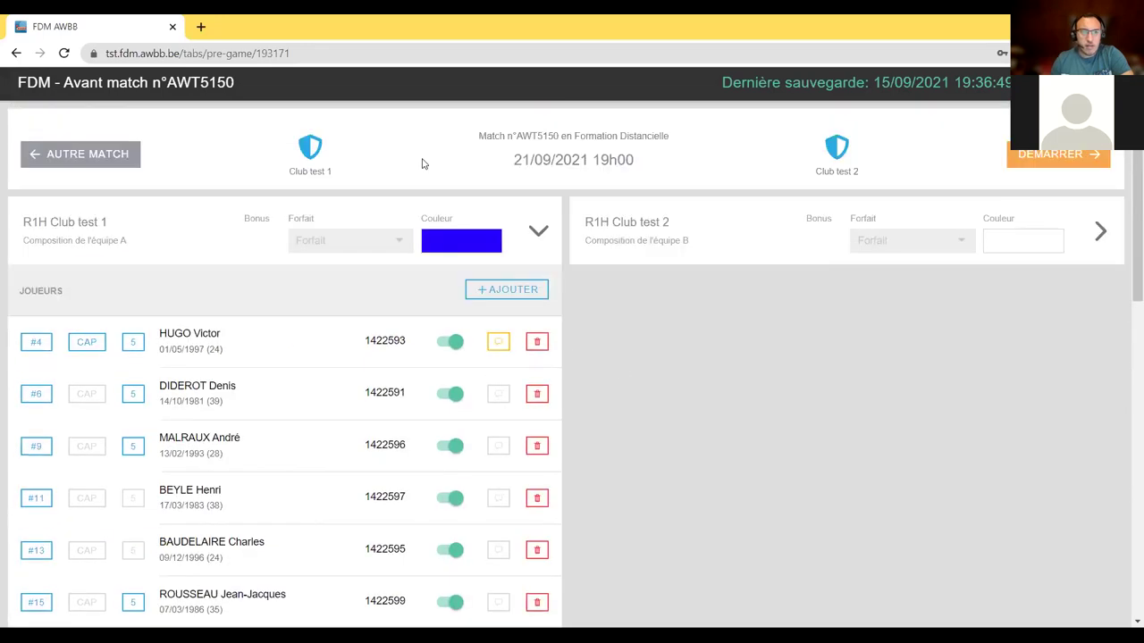
scroll(396, 255, down, 3)
scroll(396, 265, down, 5)
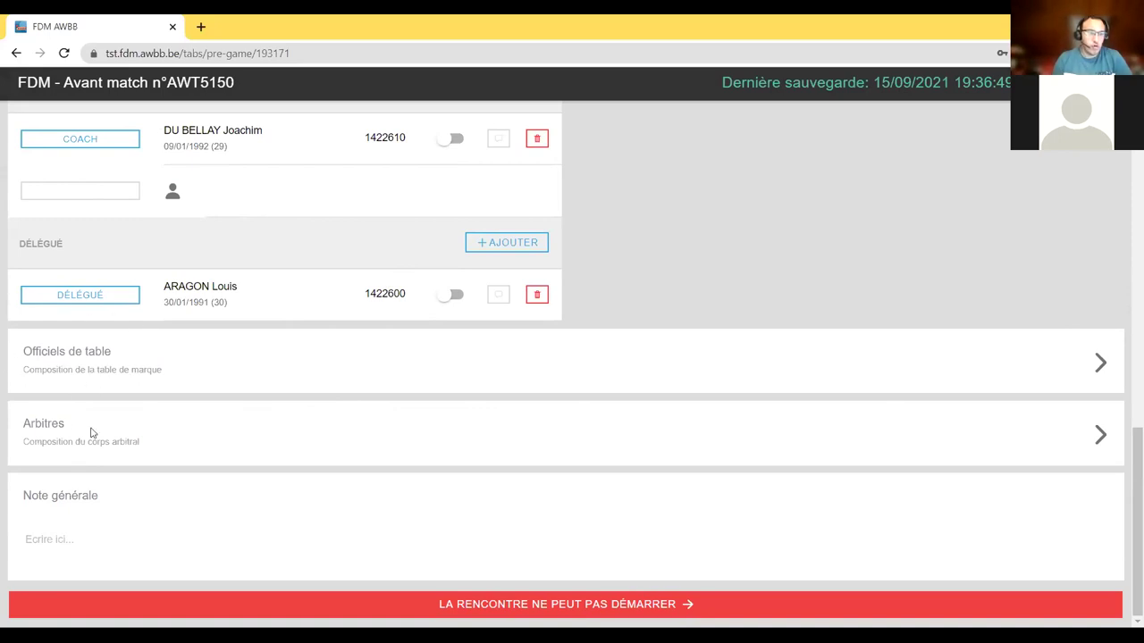
click(1100, 364)
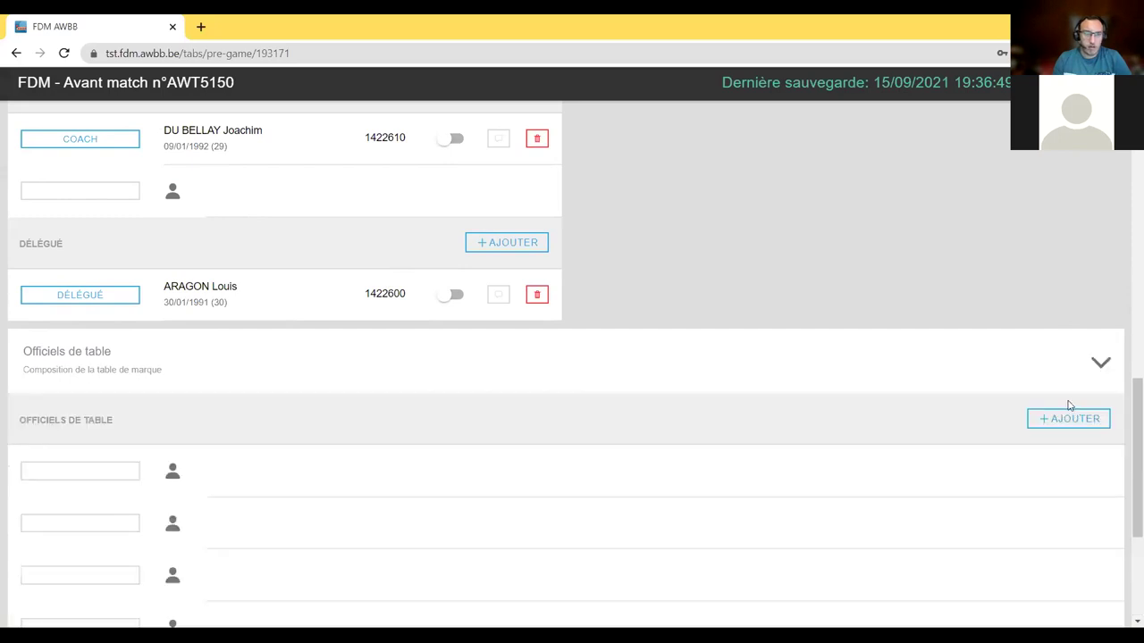
scroll(837, 377, down, 2)
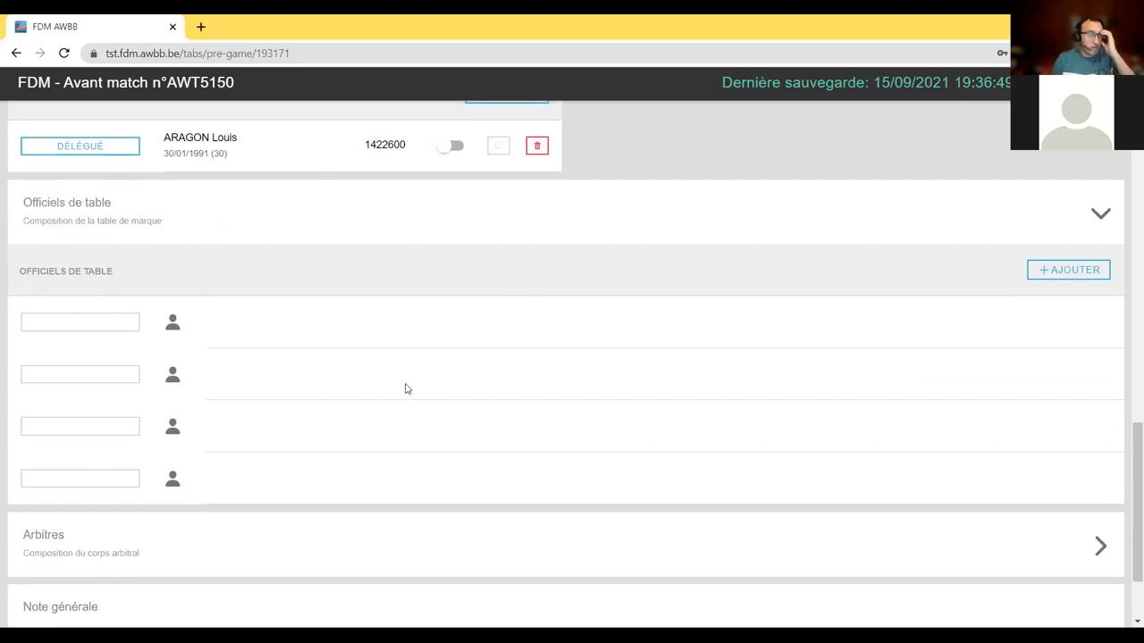
scroll(312, 349, up, 2)
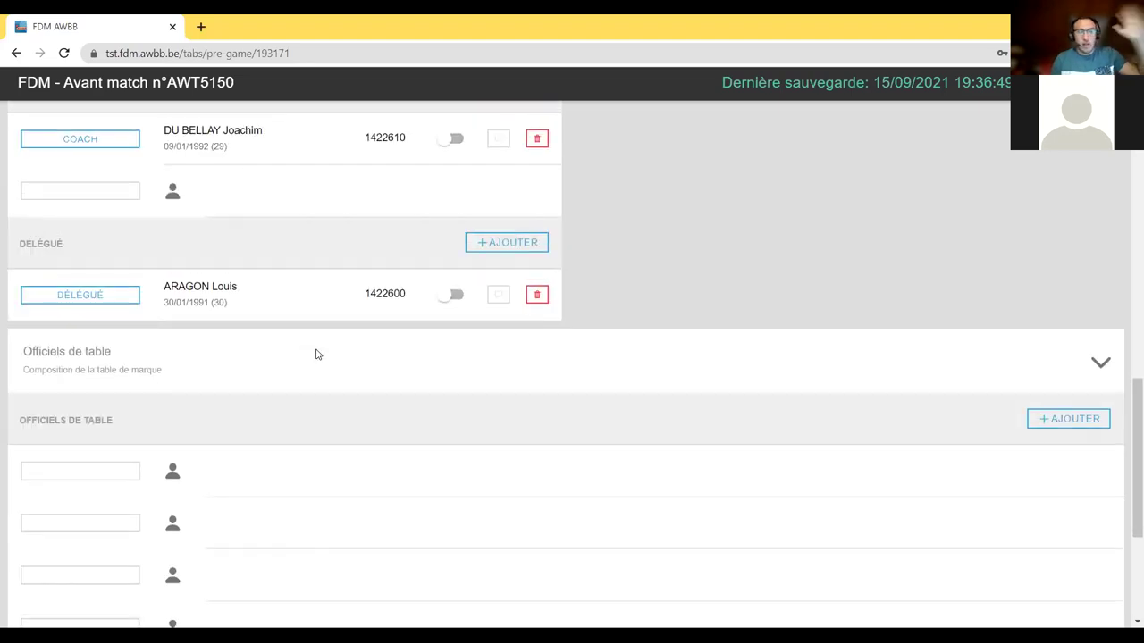
scroll(321, 346, up, 1)
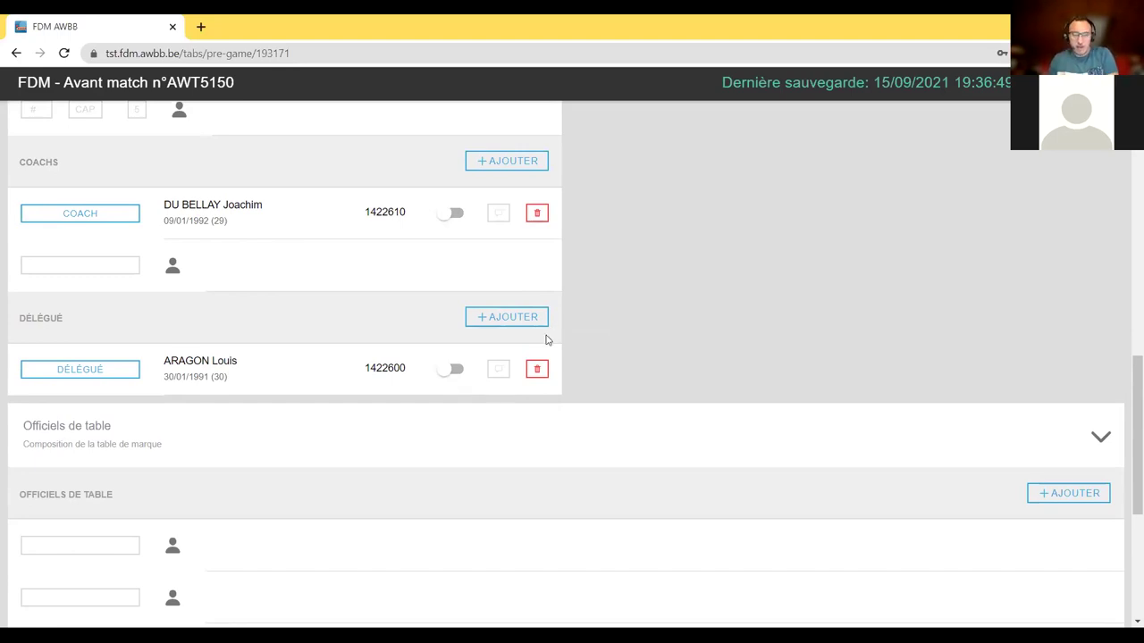
- Start adding a delegate, then cancel the new-member form and close the list without adding anyone
click(494, 322)
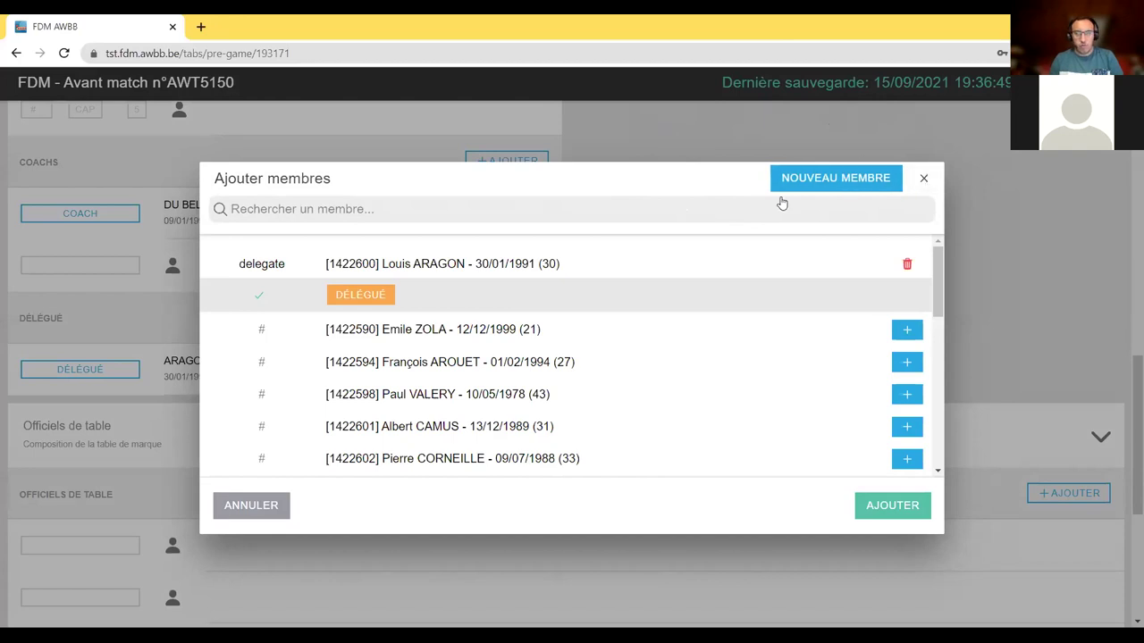
click(829, 181)
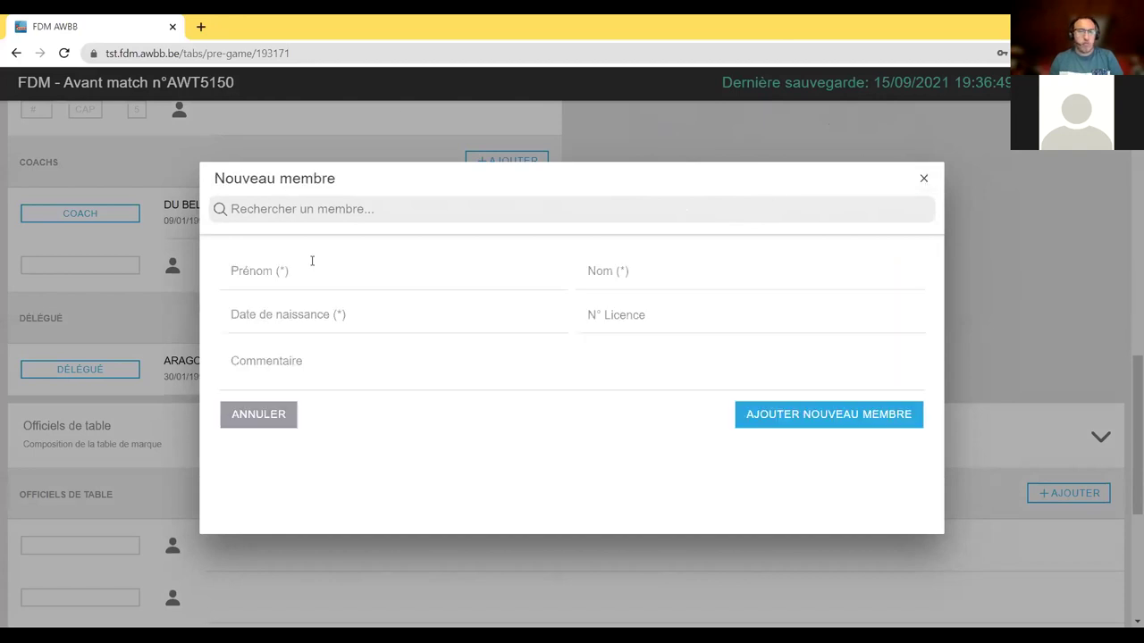
click(279, 425)
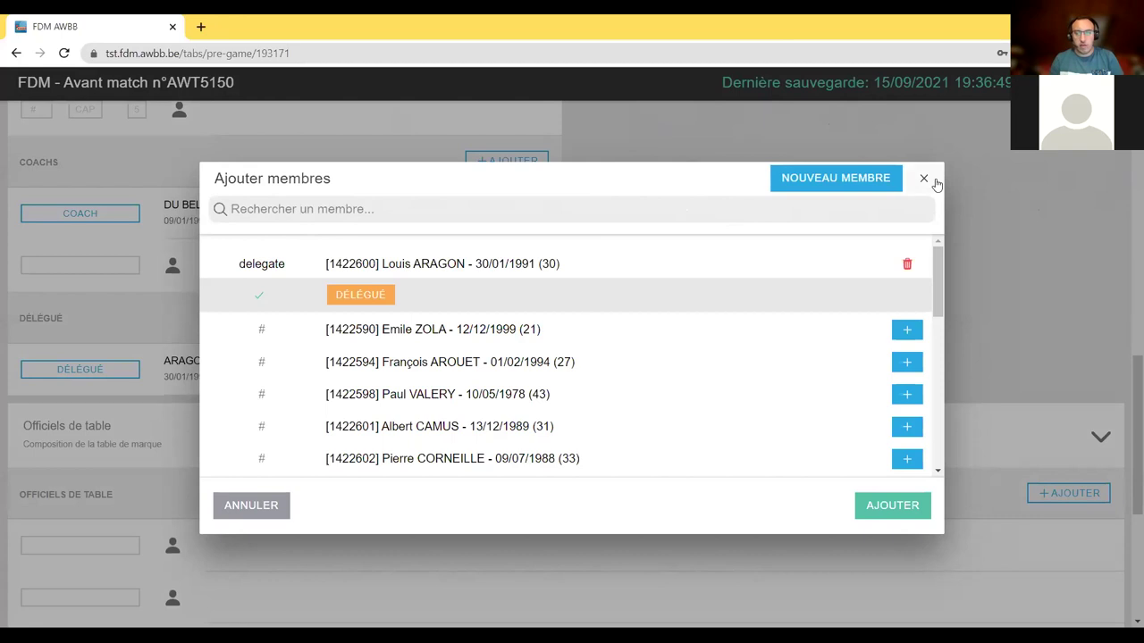
click(925, 179)
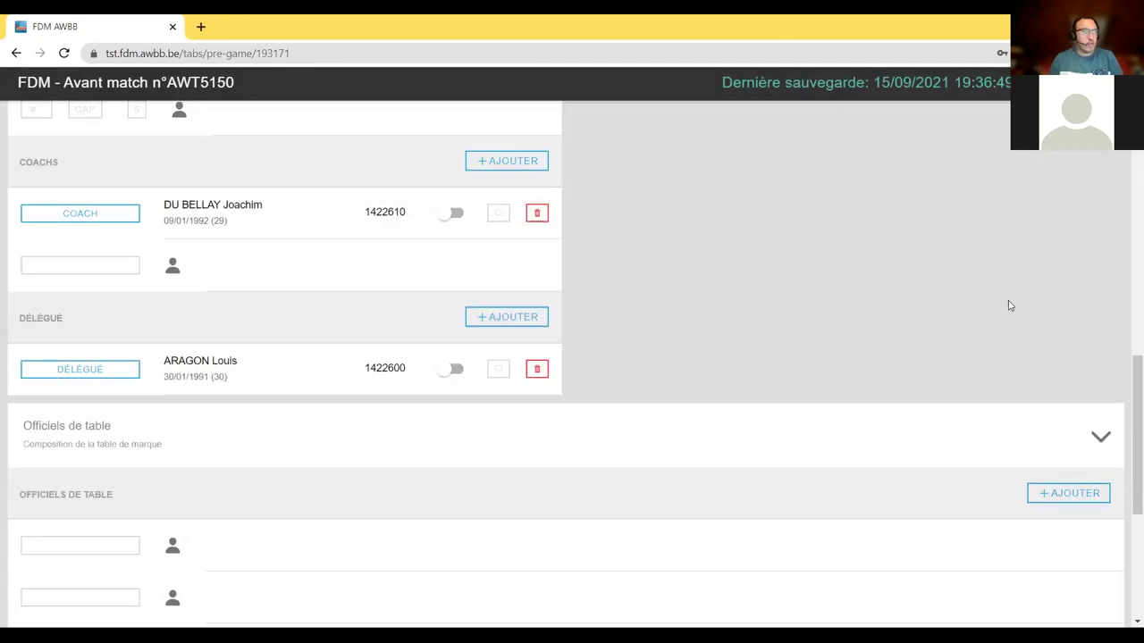
- Collapse the Officiels de table section
scroll(1006, 301, down, 1)
scroll(1013, 282, down, 2)
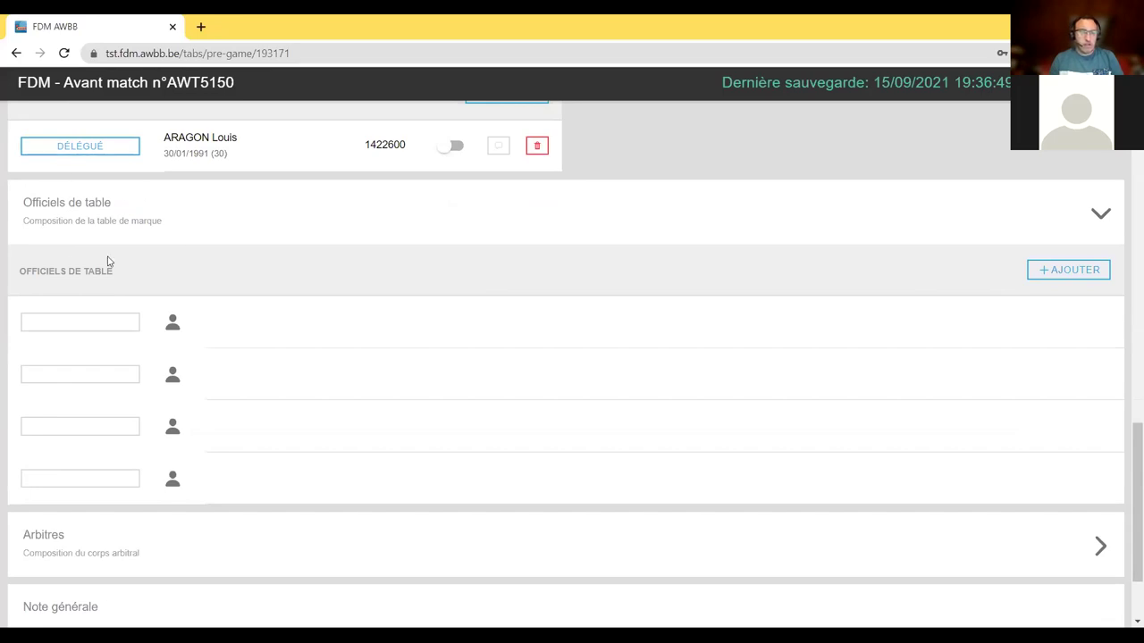
click(1104, 223)
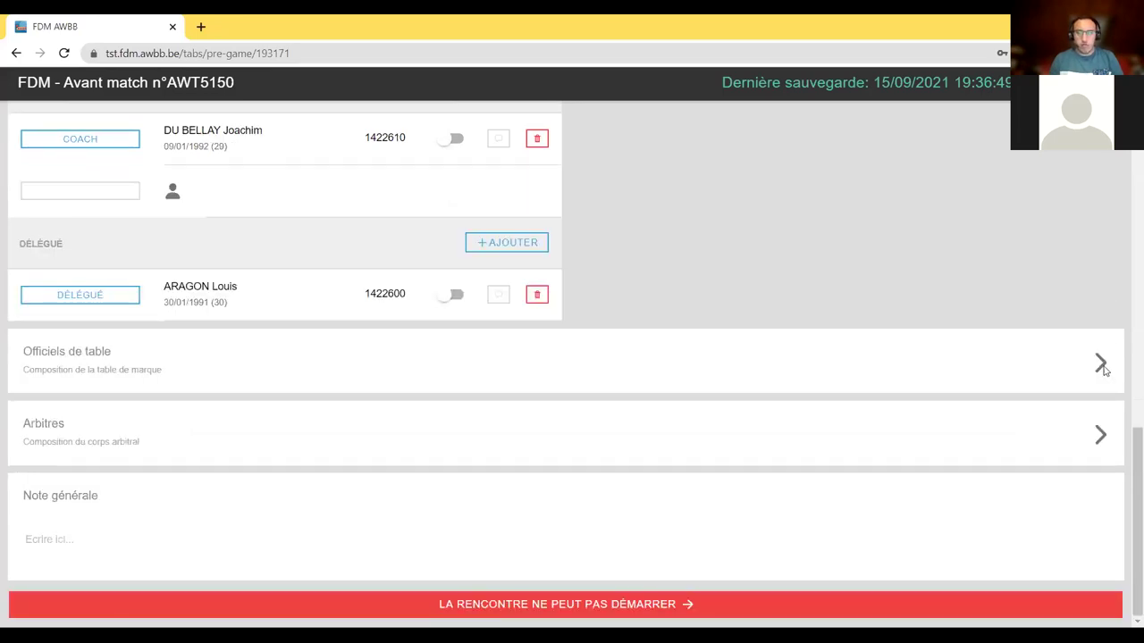
- Re-expand the Officiels de table panel to reveal its four empty rows
click(1105, 368)
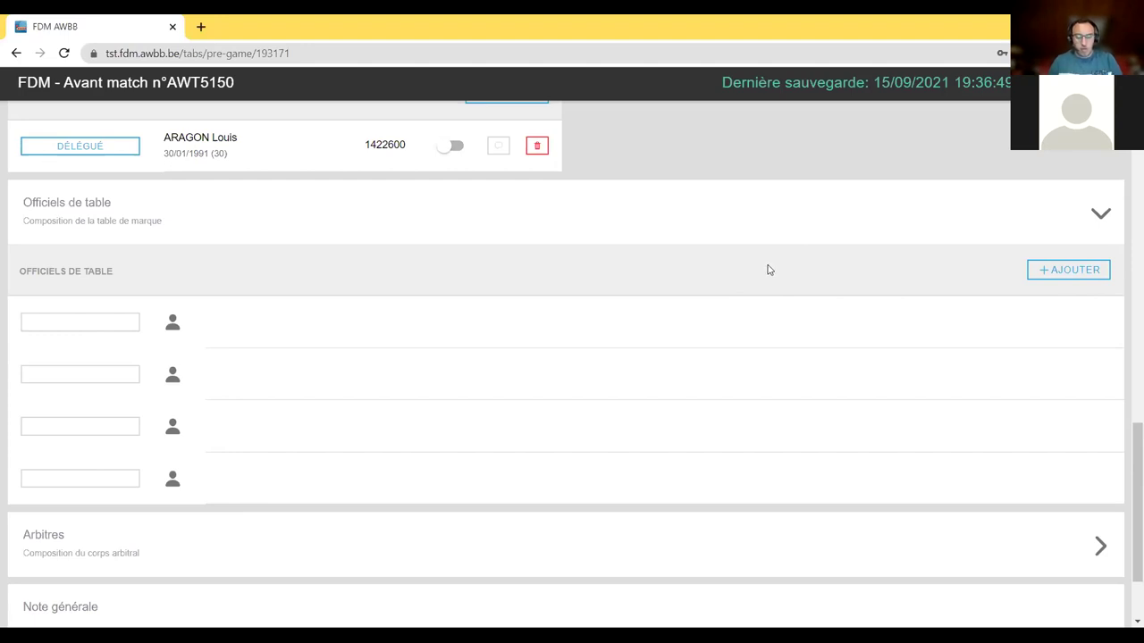
- Add three table officials as Chrono, Marqueur and 24, and confirm with AJOUTER
click(1084, 270)
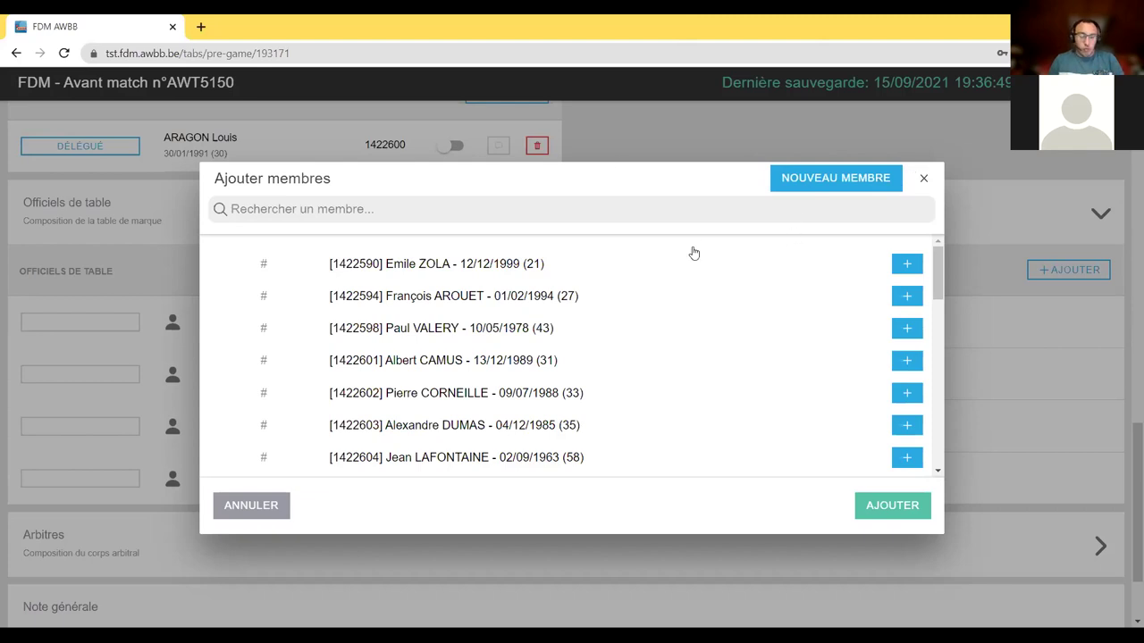
scroll(447, 312, down, 2)
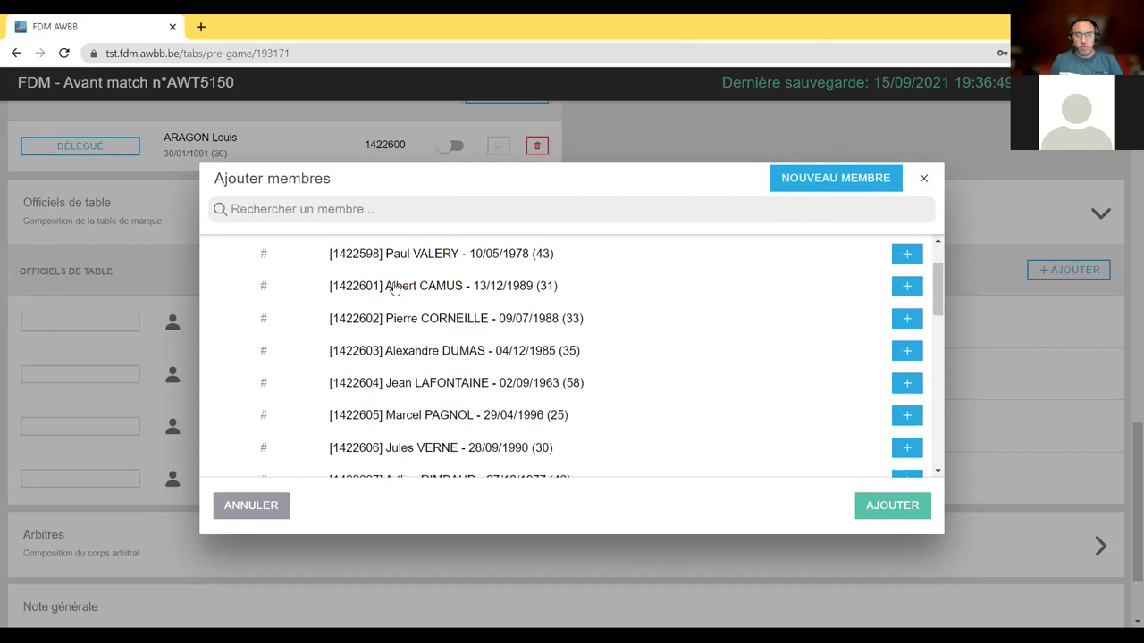
click(393, 288)
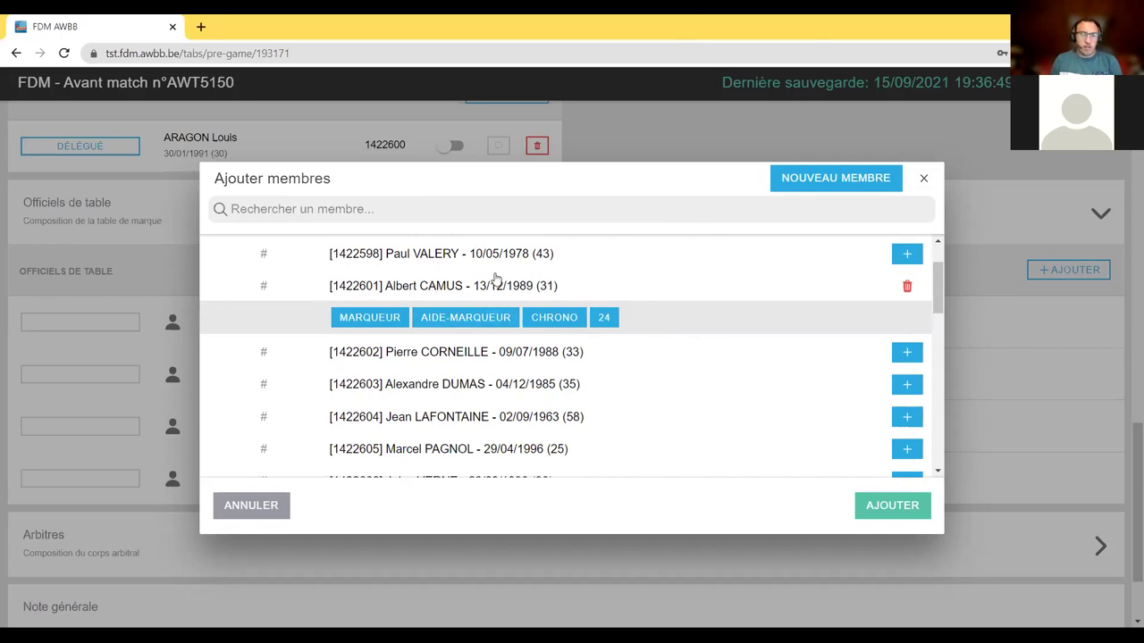
click(563, 321)
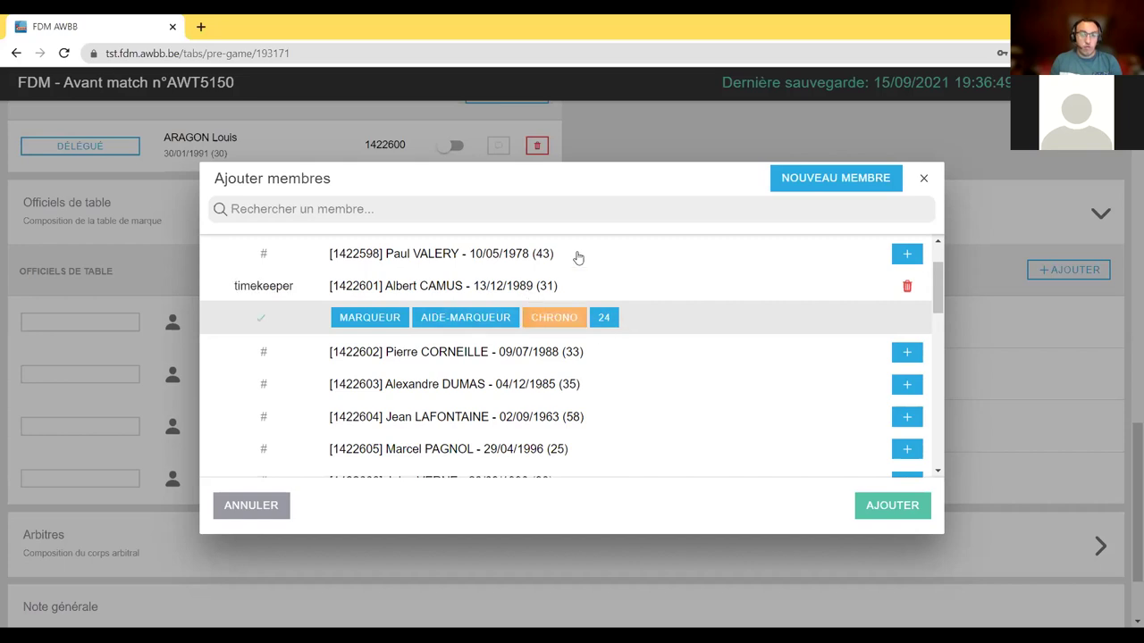
scroll(413, 253, down, 1)
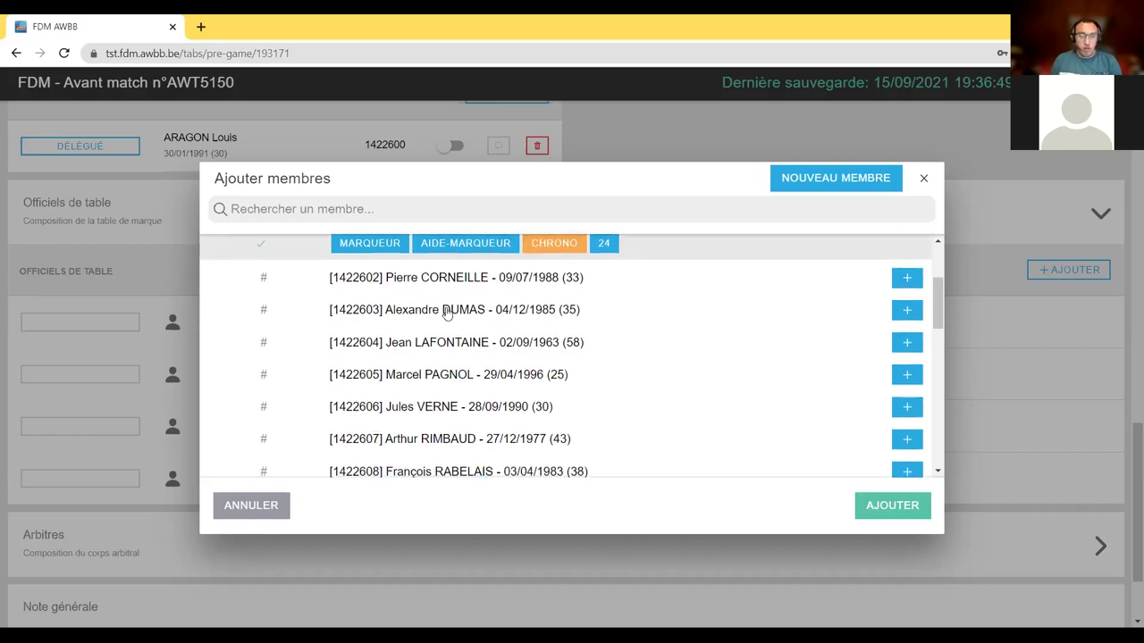
click(447, 312)
click(369, 343)
click(501, 420)
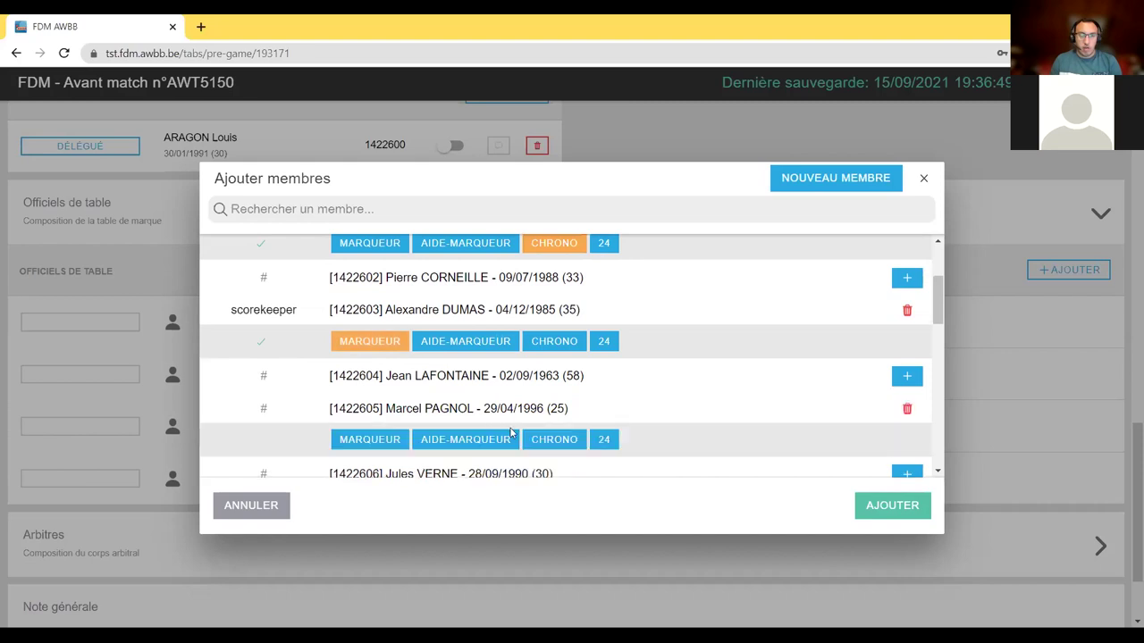
click(605, 439)
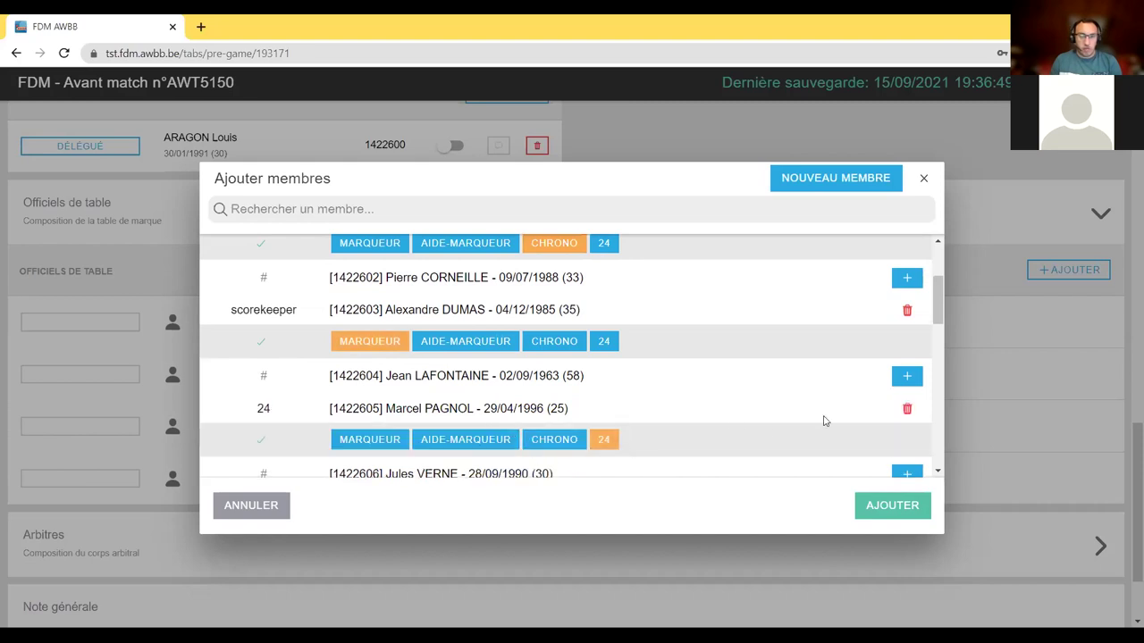
scroll(338, 413, up, 1)
scroll(332, 409, down, 1)
click(888, 513)
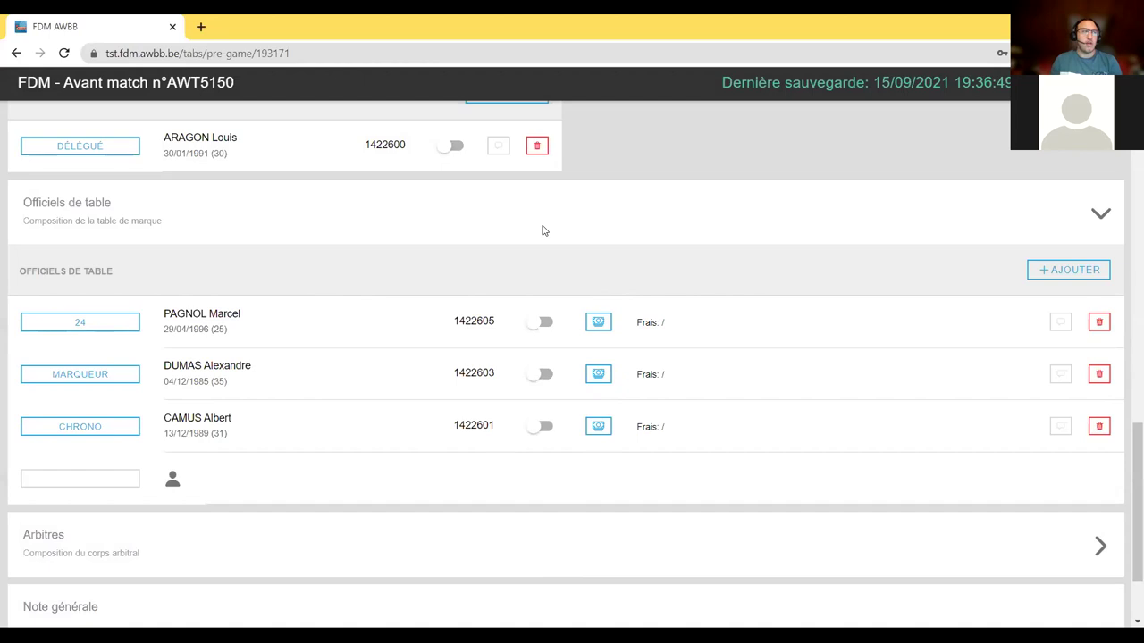
- Scroll down to the Arbitres section and expand it to show the empty referee slots
scroll(865, 358, down, 1)
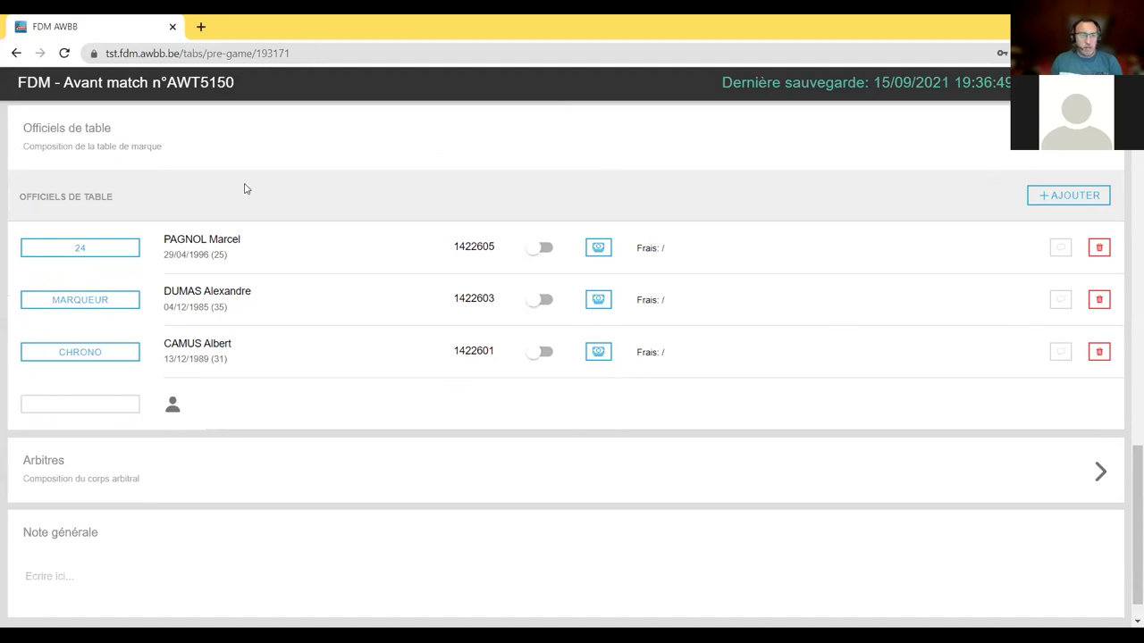
scroll(1128, 427, down, 1)
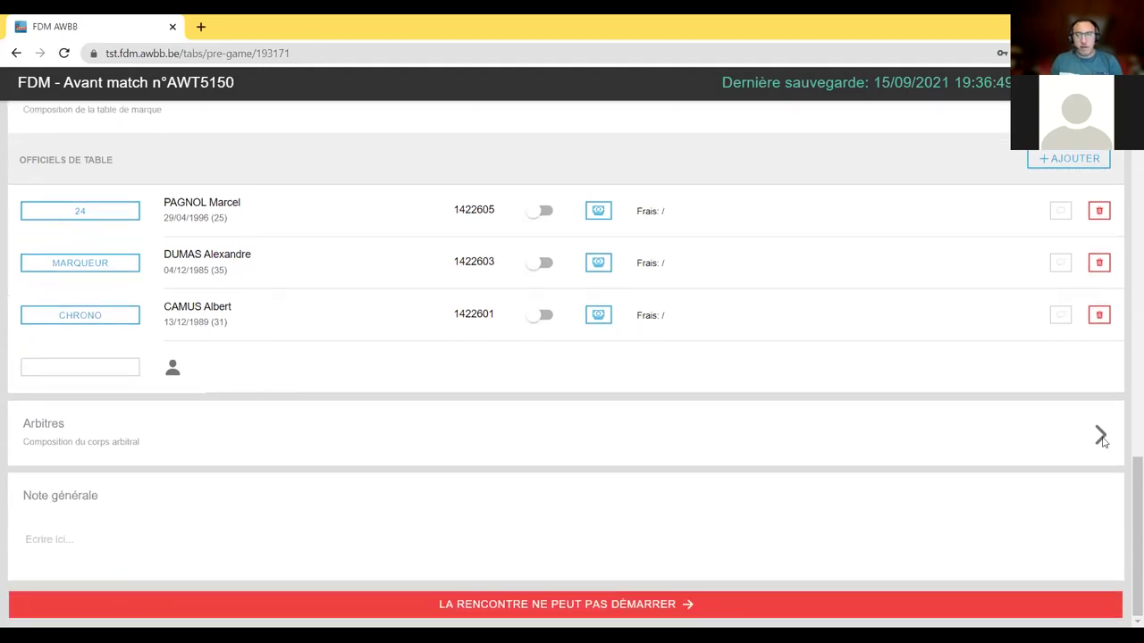
click(1101, 436)
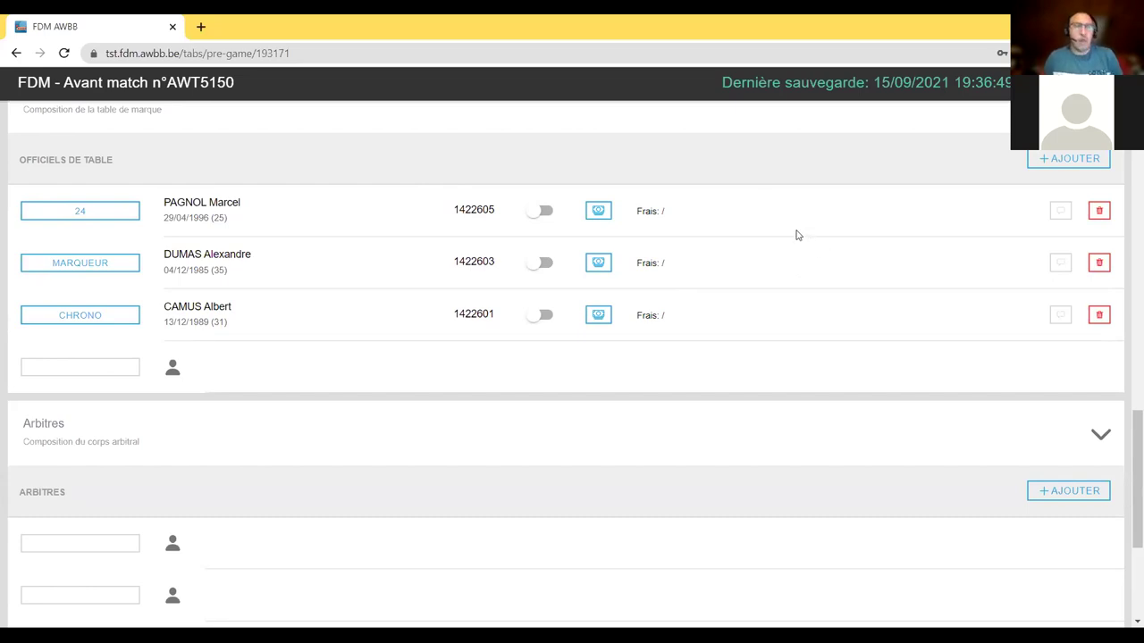
scroll(765, 248, down, 1)
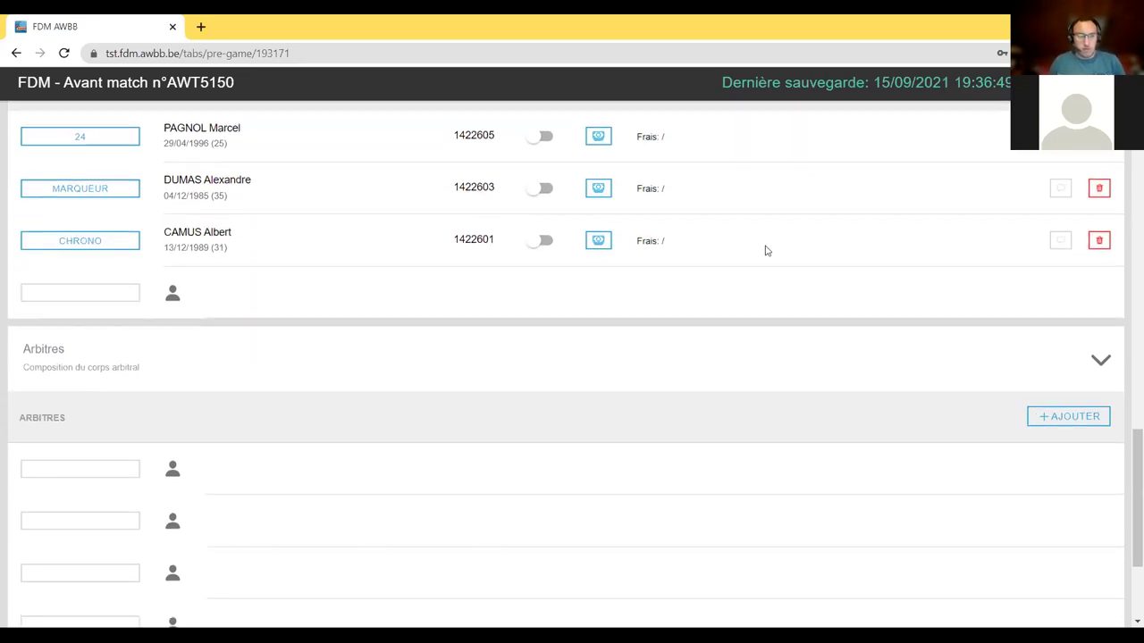
scroll(927, 374, up, 1)
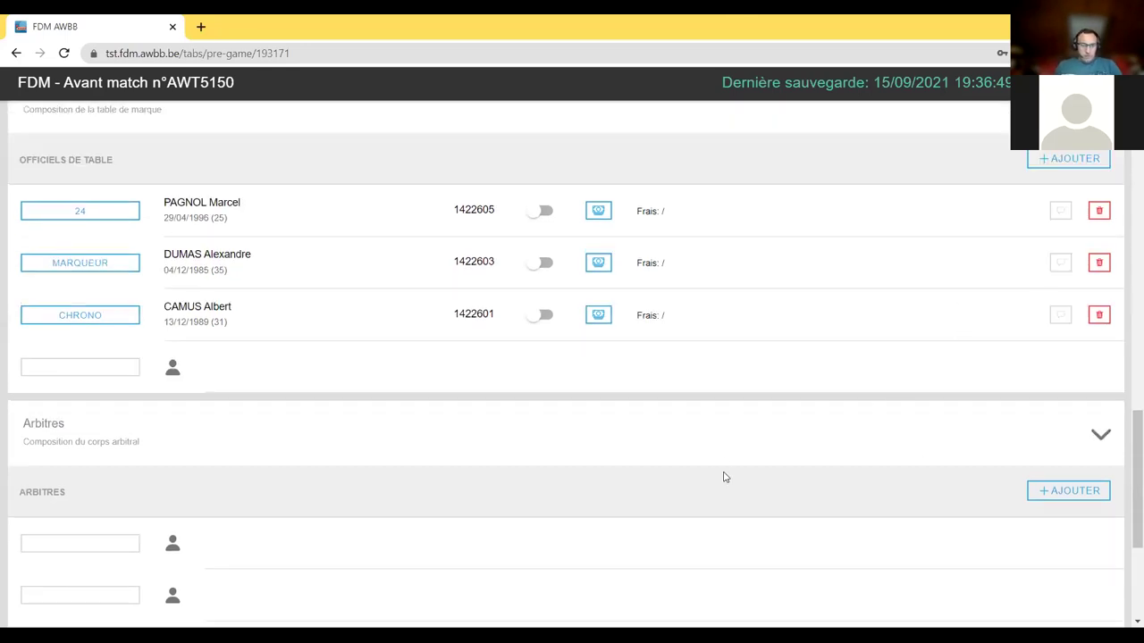
scroll(329, 447, down, 1)
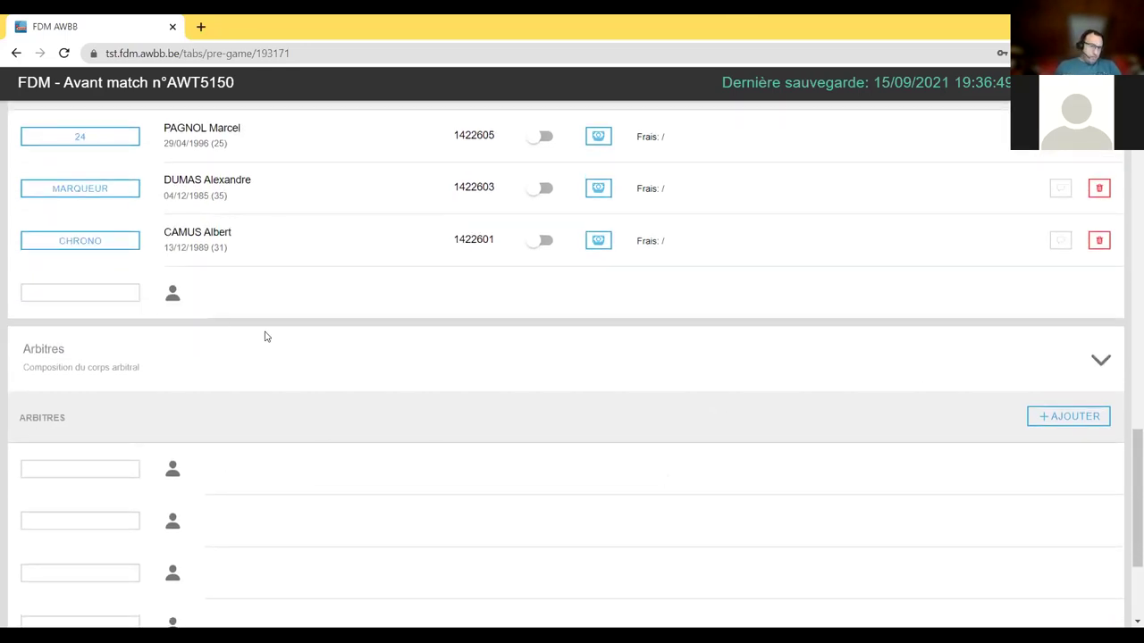
- Re-expand the Arbitres section and open its member list for adding referees
click(1101, 361)
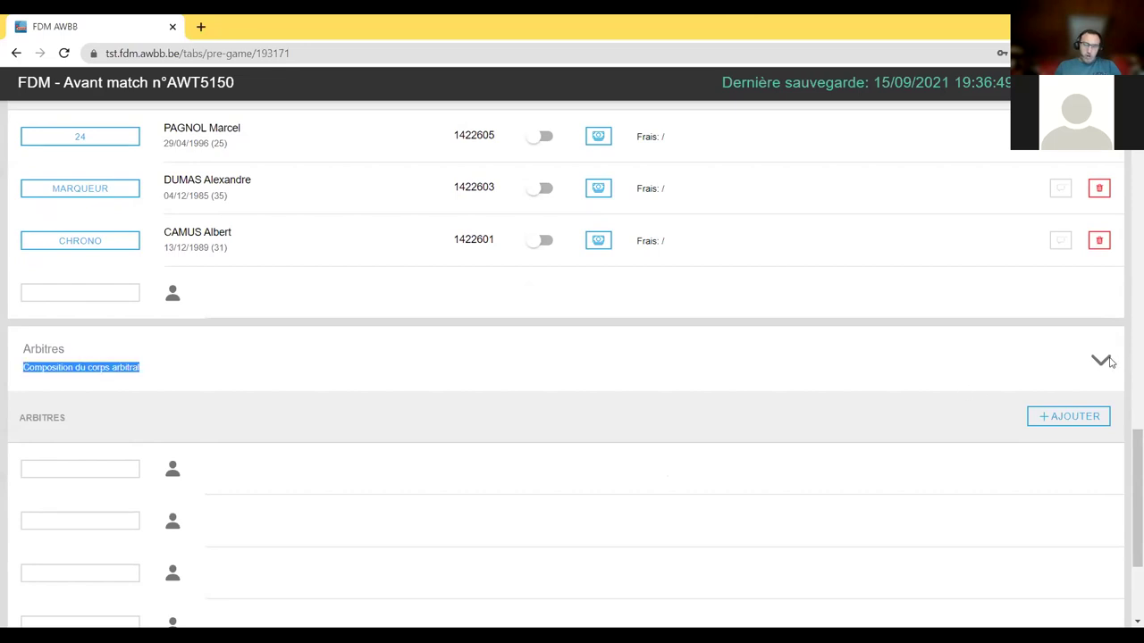
click(1100, 432)
scroll(1064, 477, down, 2)
click(1071, 345)
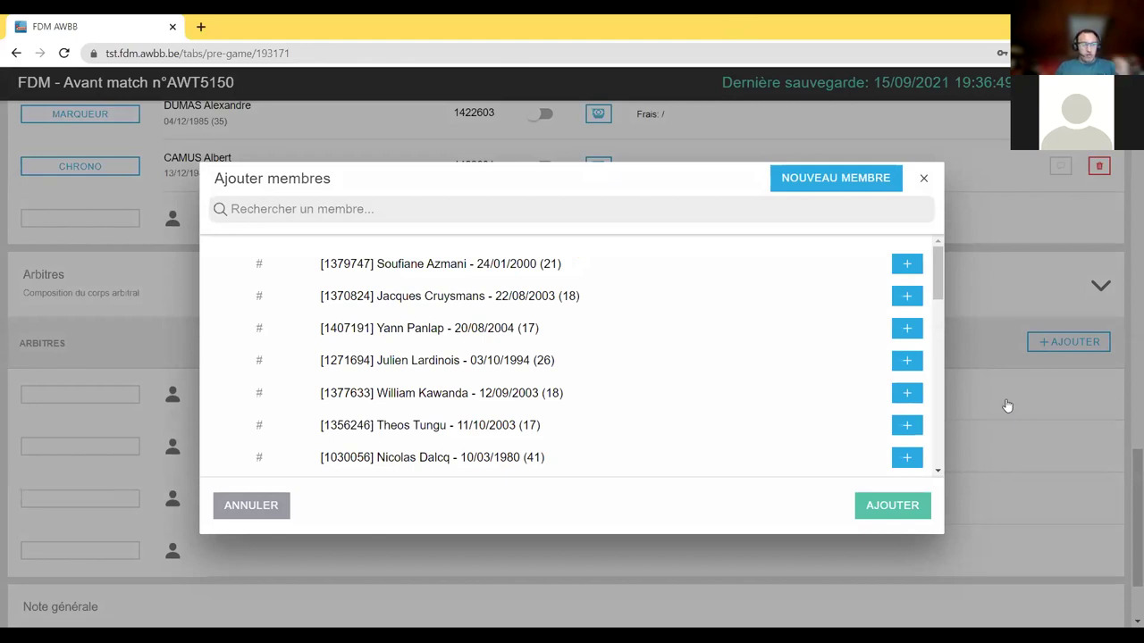
scroll(596, 304, down, 10)
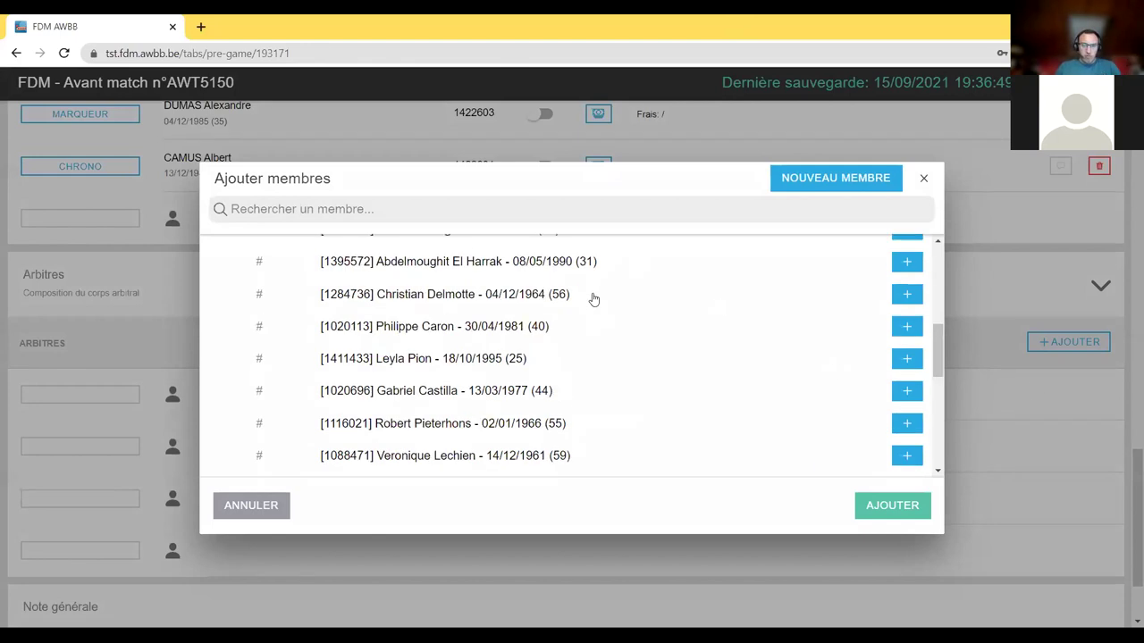
scroll(596, 320, up, 3)
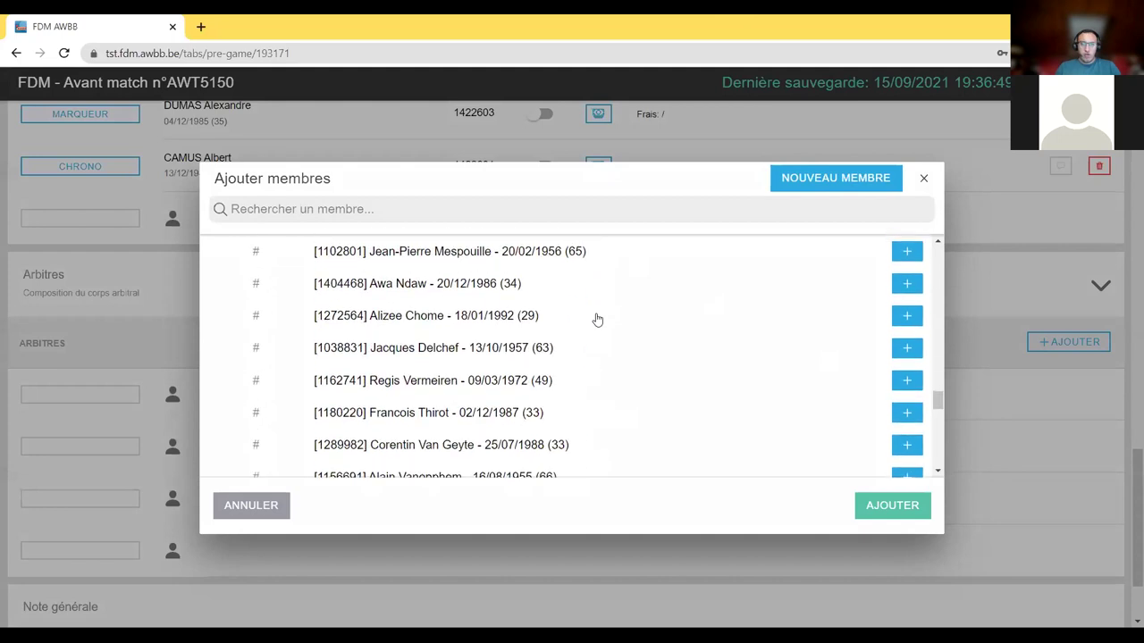
scroll(597, 320, up, 10)
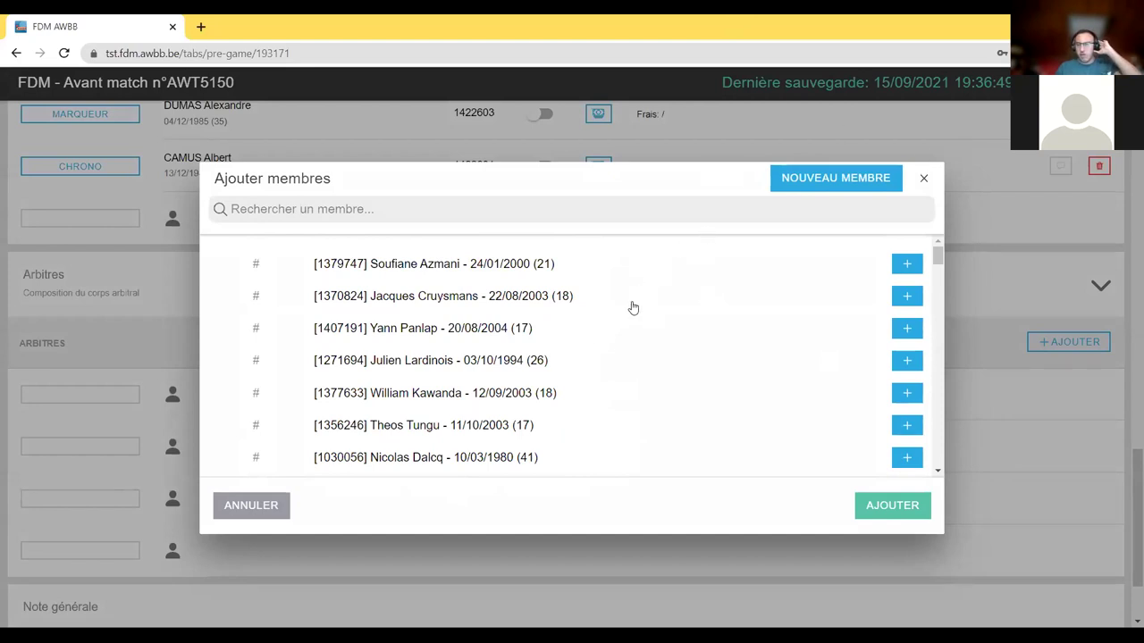
scroll(506, 263, down, 2)
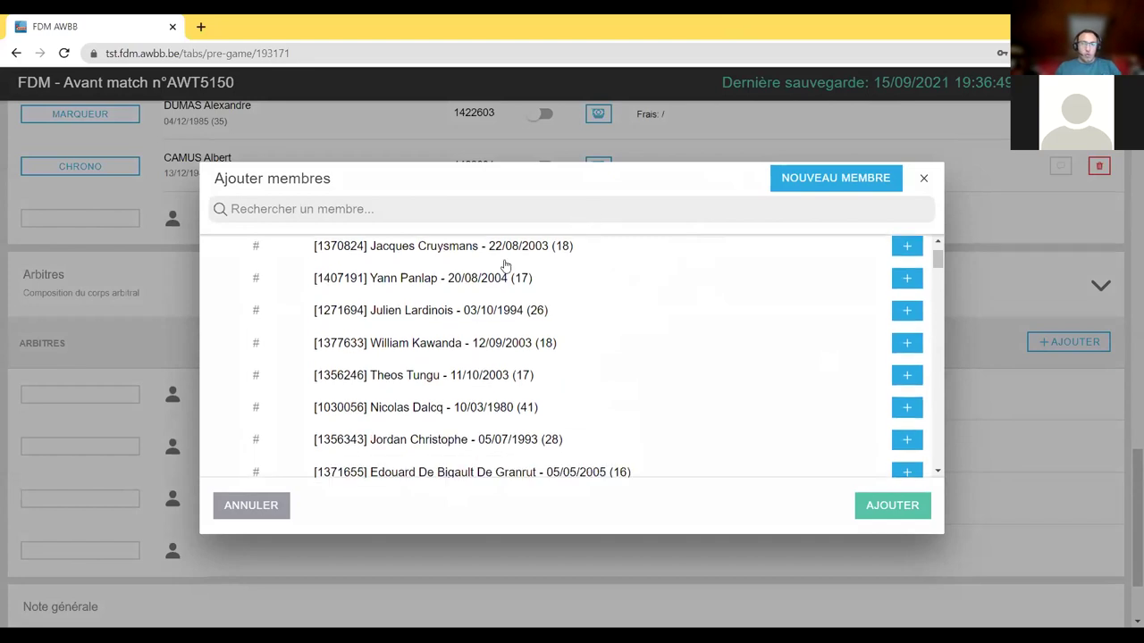
- Search 'thomas' and add two results as Arbitre 1 and Arbitre 2
text(thomas)
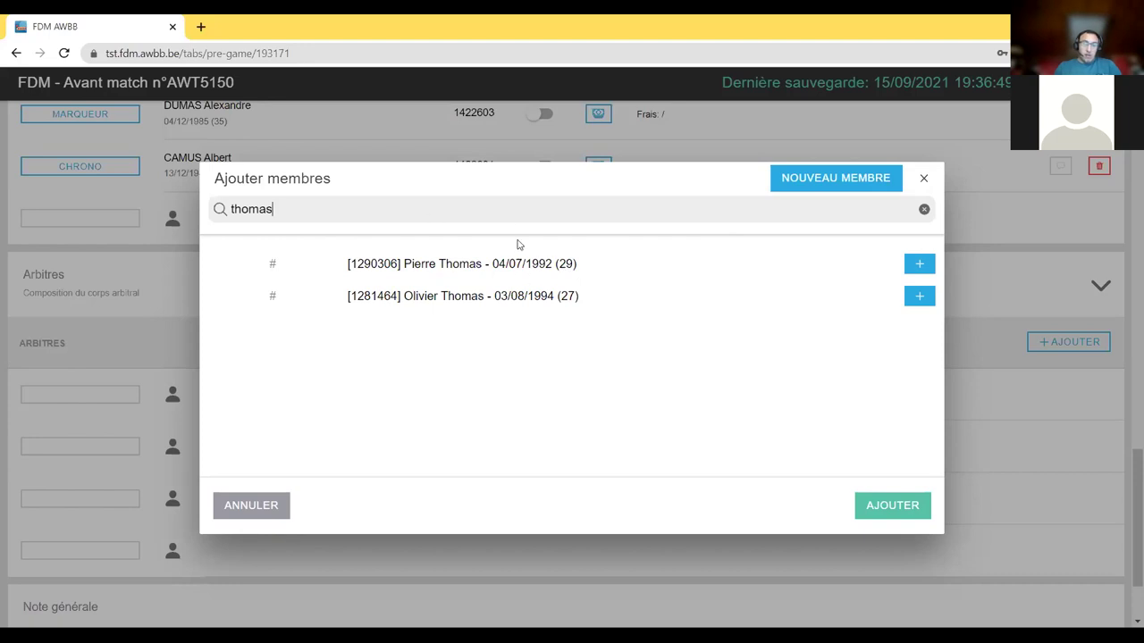
click(539, 266)
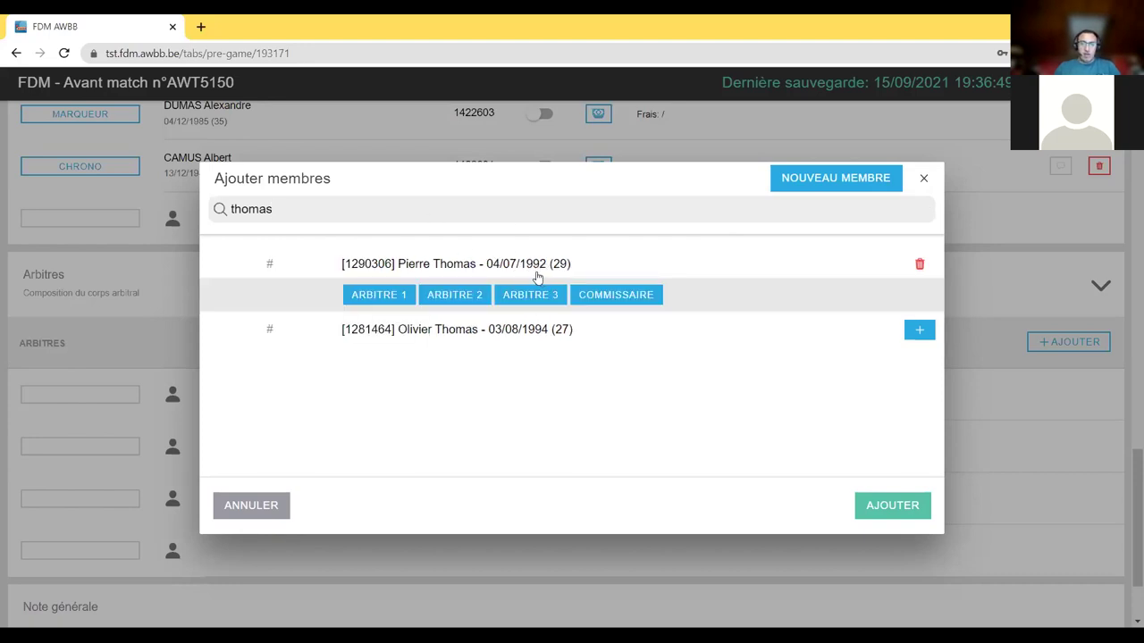
click(401, 297)
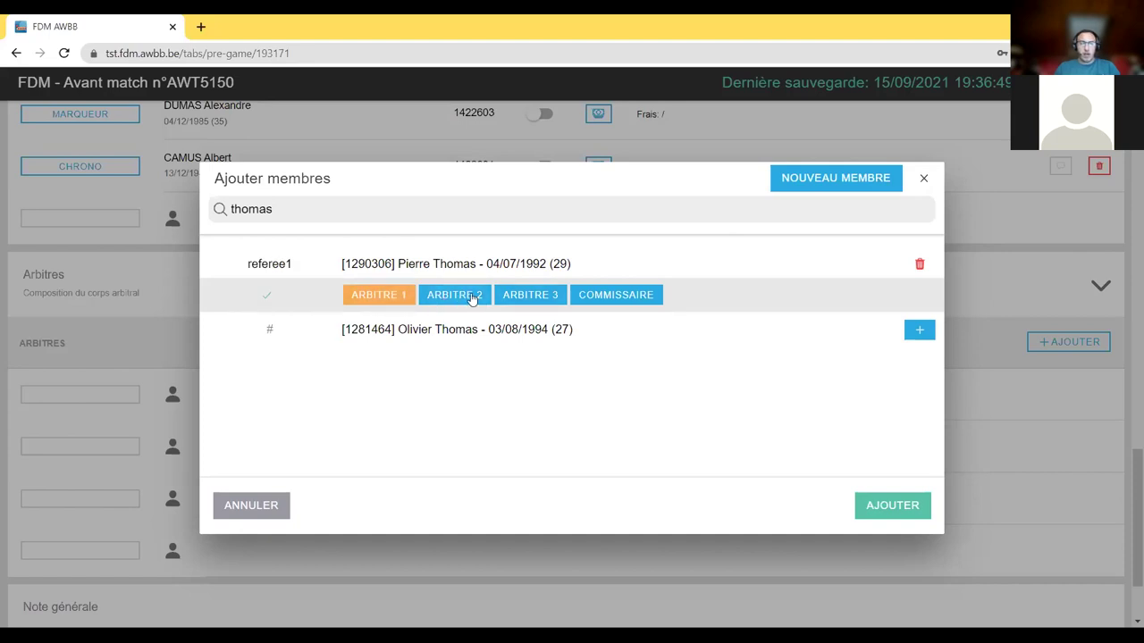
click(571, 334)
click(436, 360)
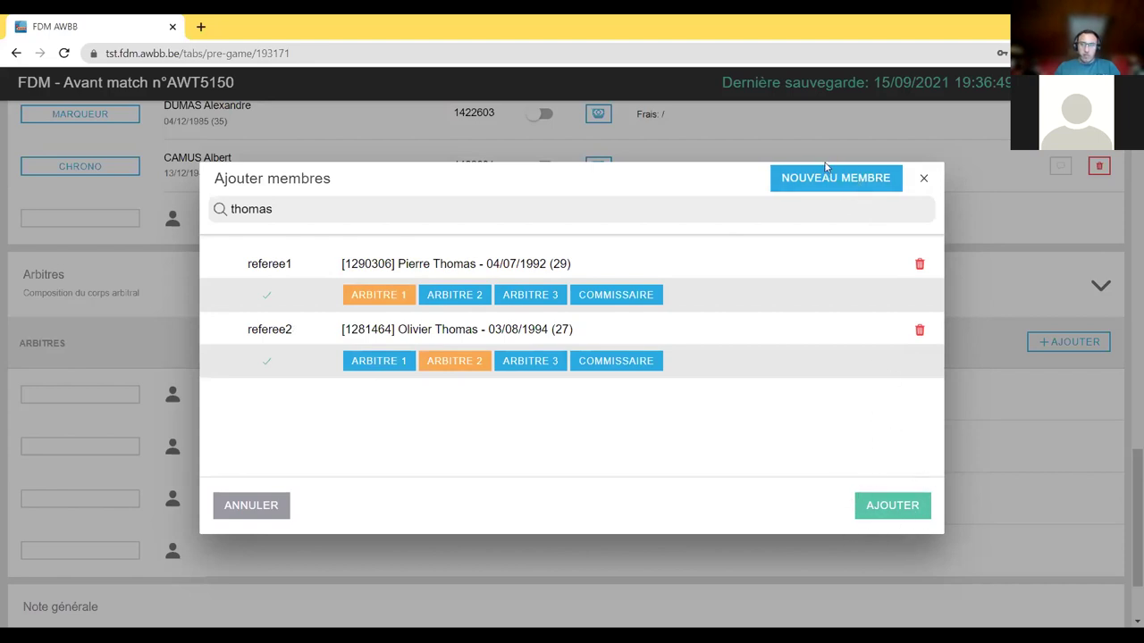
click(899, 506)
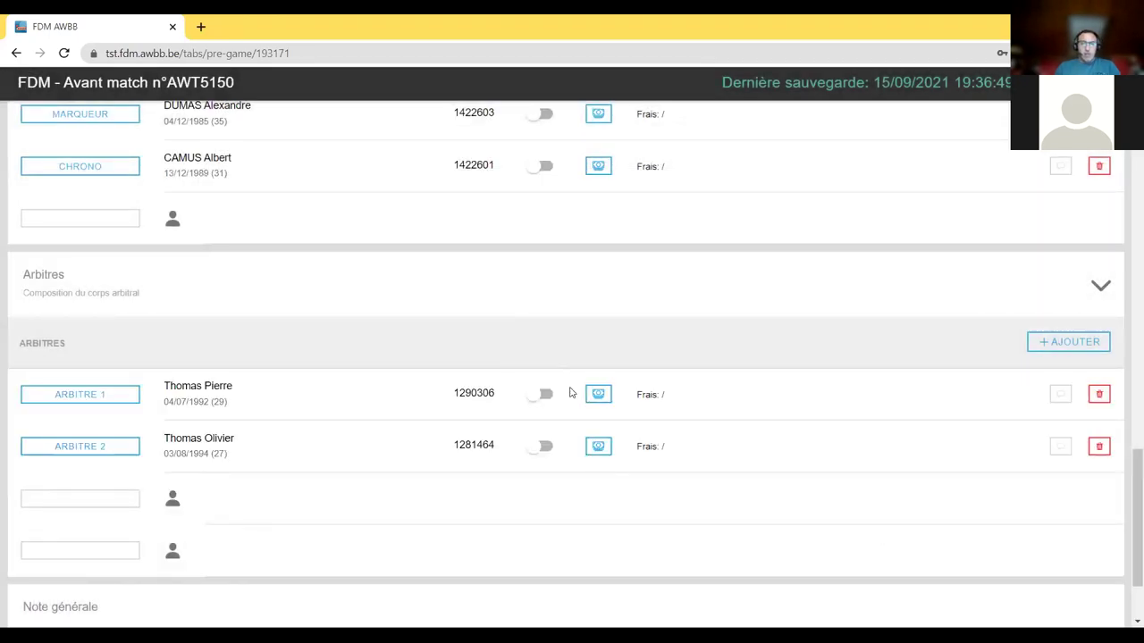
- Enter Arbitre 1's fees: 22 € allowance and 13 € travel costs
scroll(604, 492, down, 1)
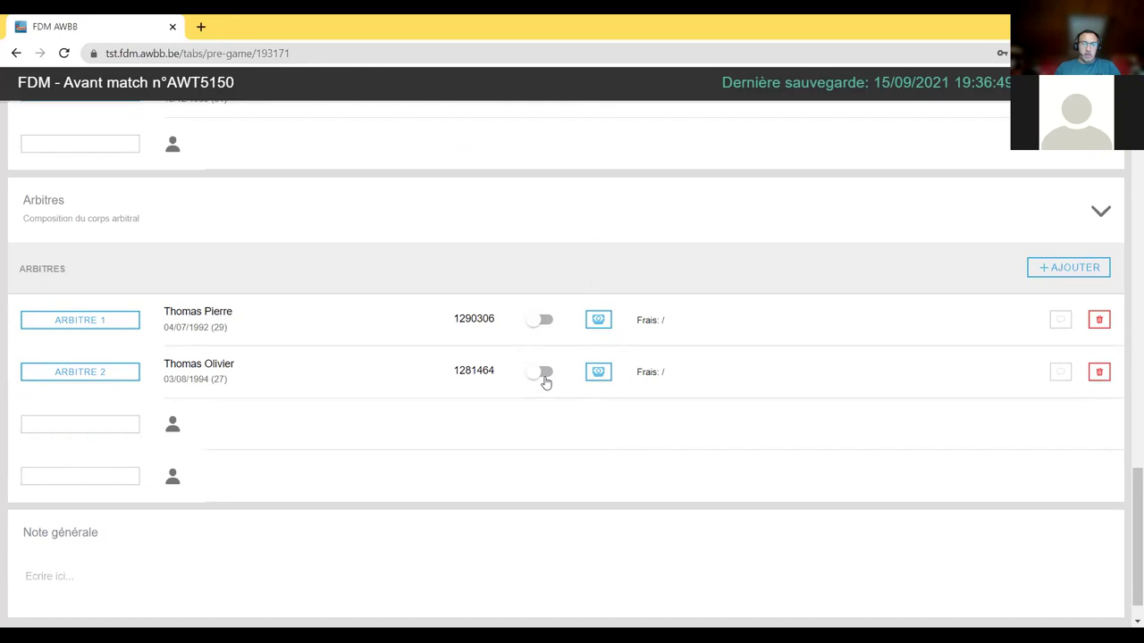
click(605, 329)
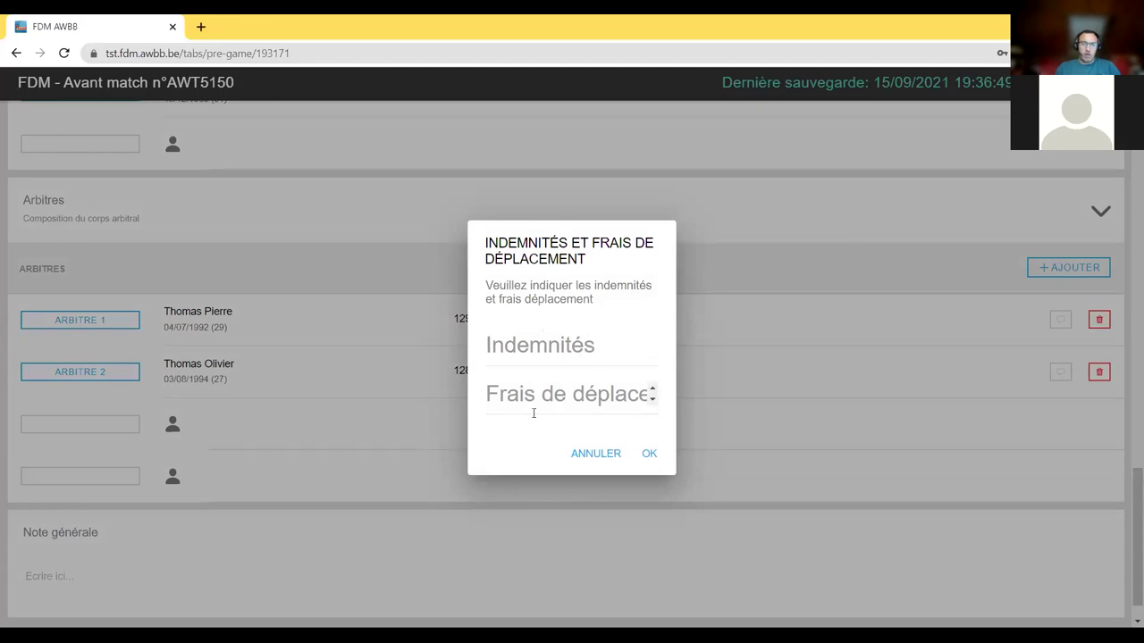
click(537, 365)
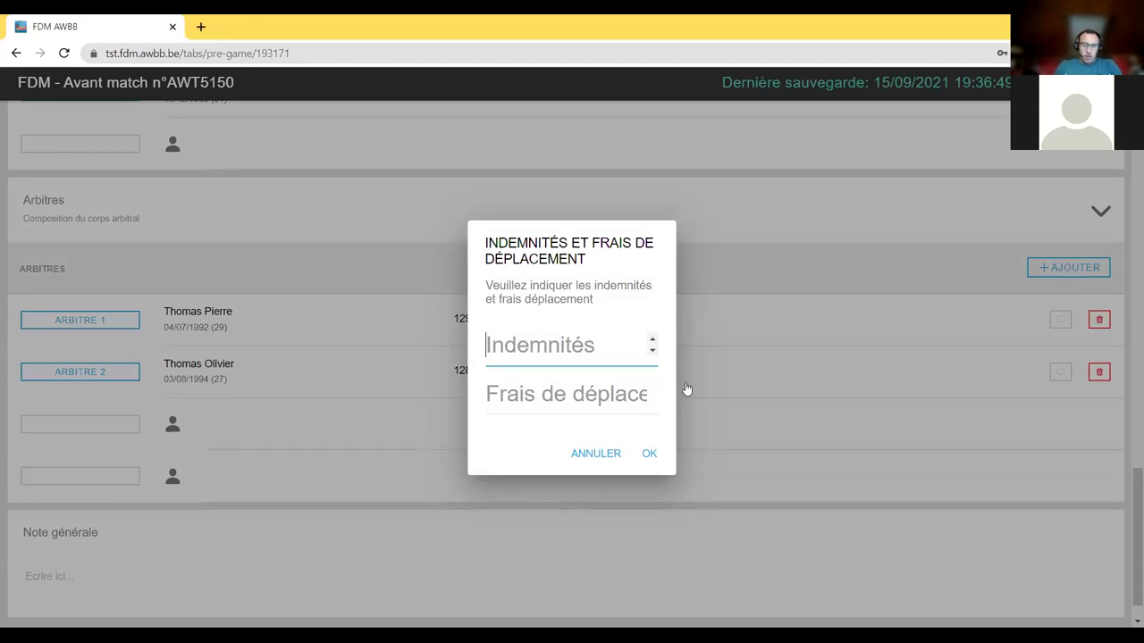
text(22)
key(Tab)
text(13)
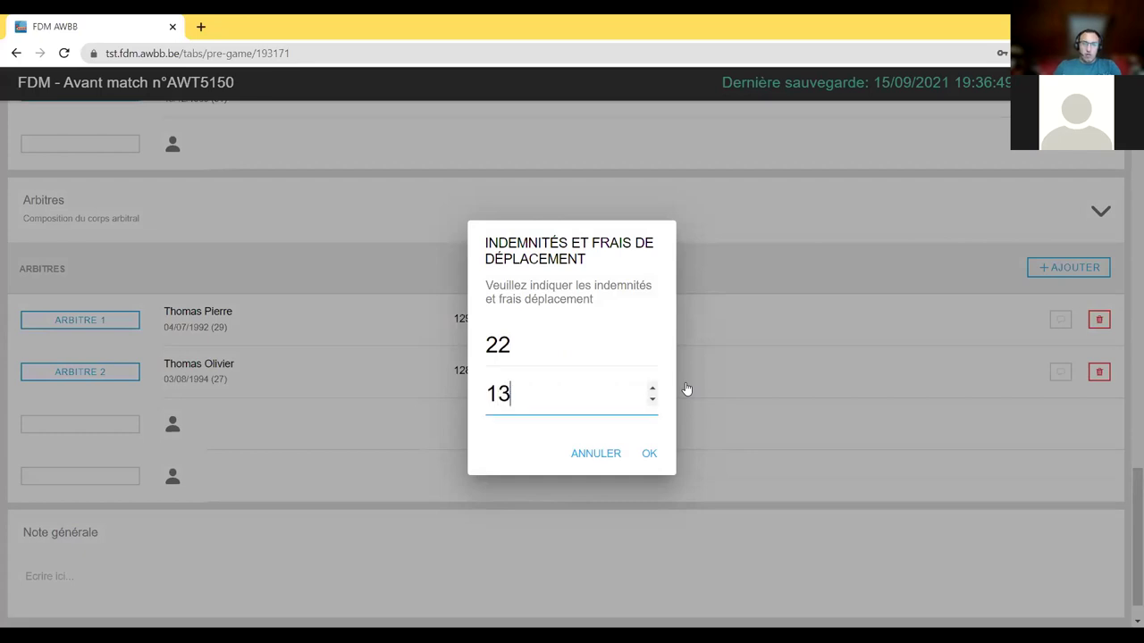
click(649, 454)
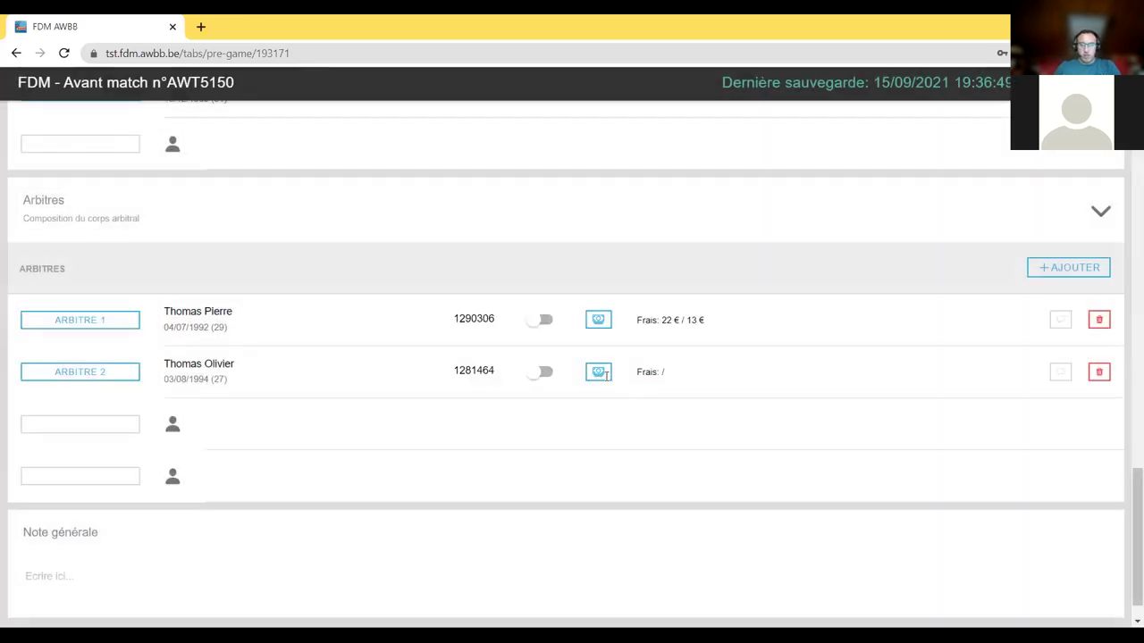
- Enter Arbitre 2's fees as 22 € allowance and 50 € travel costs
click(599, 373)
text(22)
key(Tab)
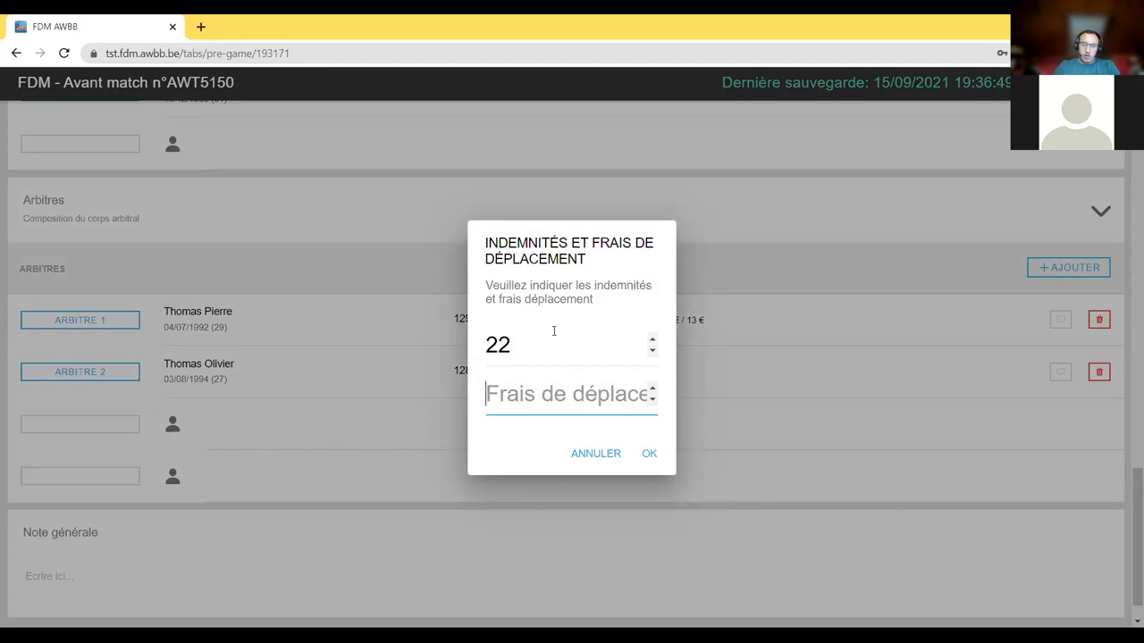
text(50)
click(649, 454)
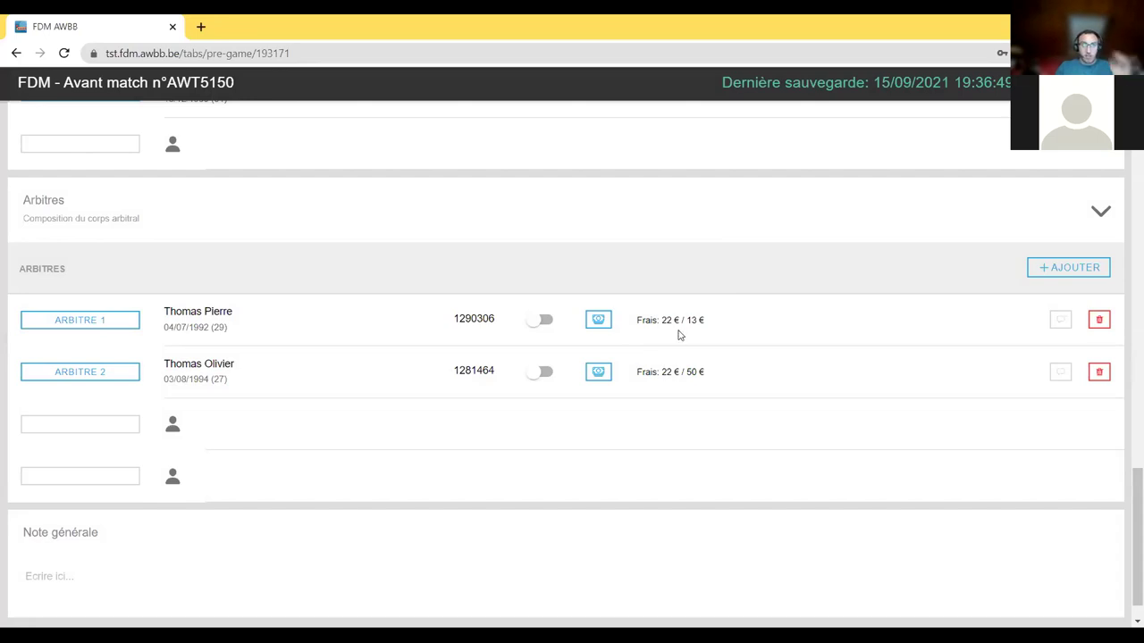
- Correct Arbitre 2's travel costs to 7.20 €
click(598, 371)
key(Tab)
text(7)
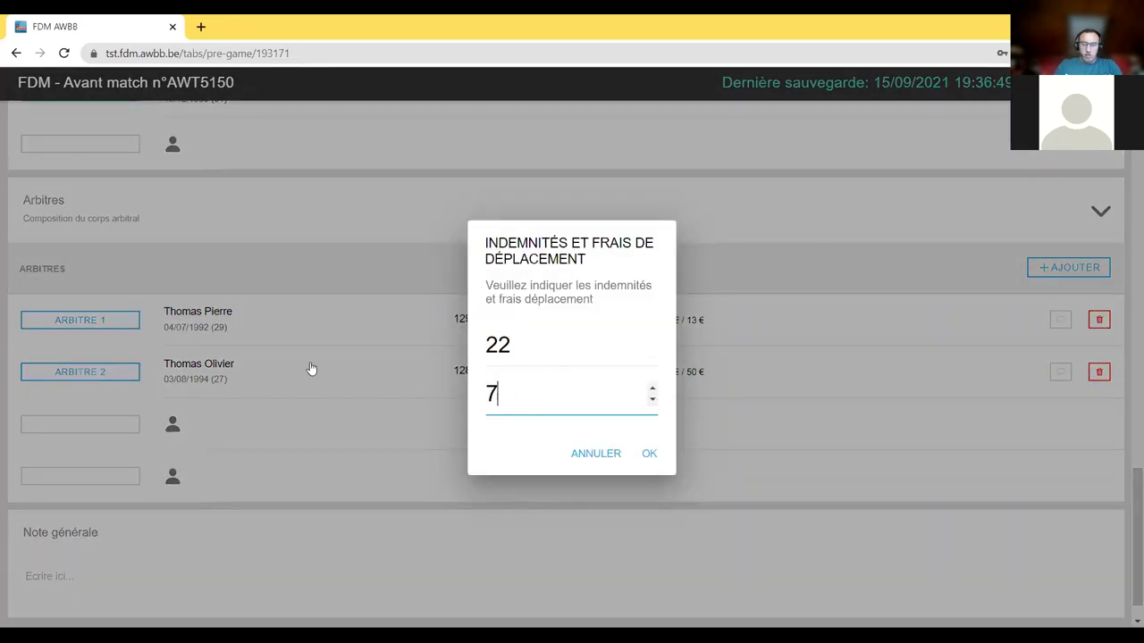
text(.20)
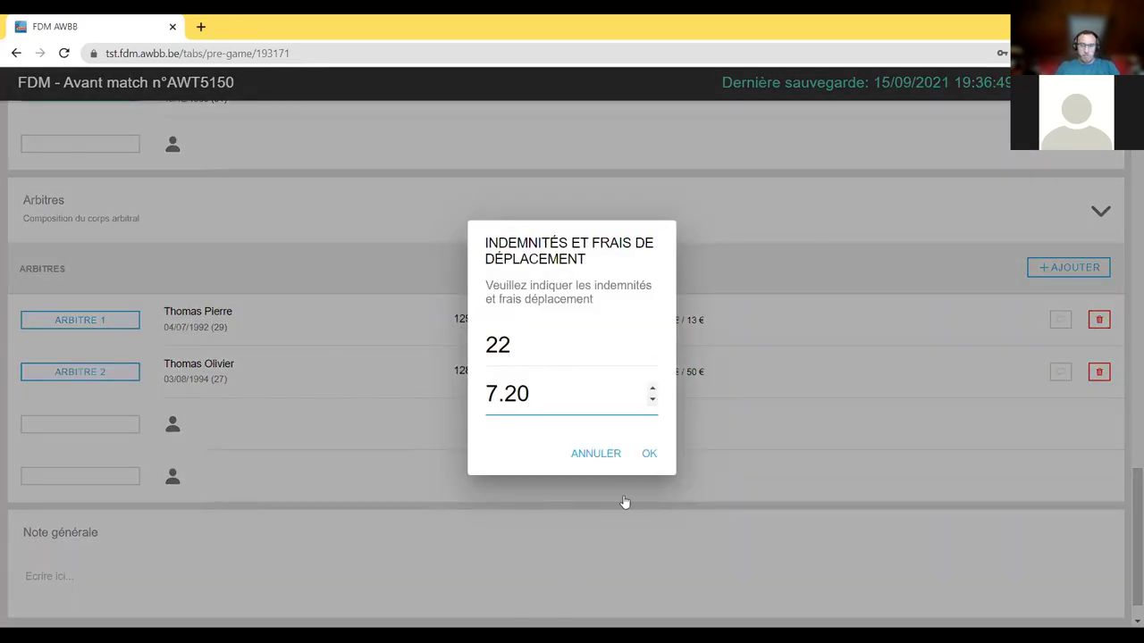
click(649, 456)
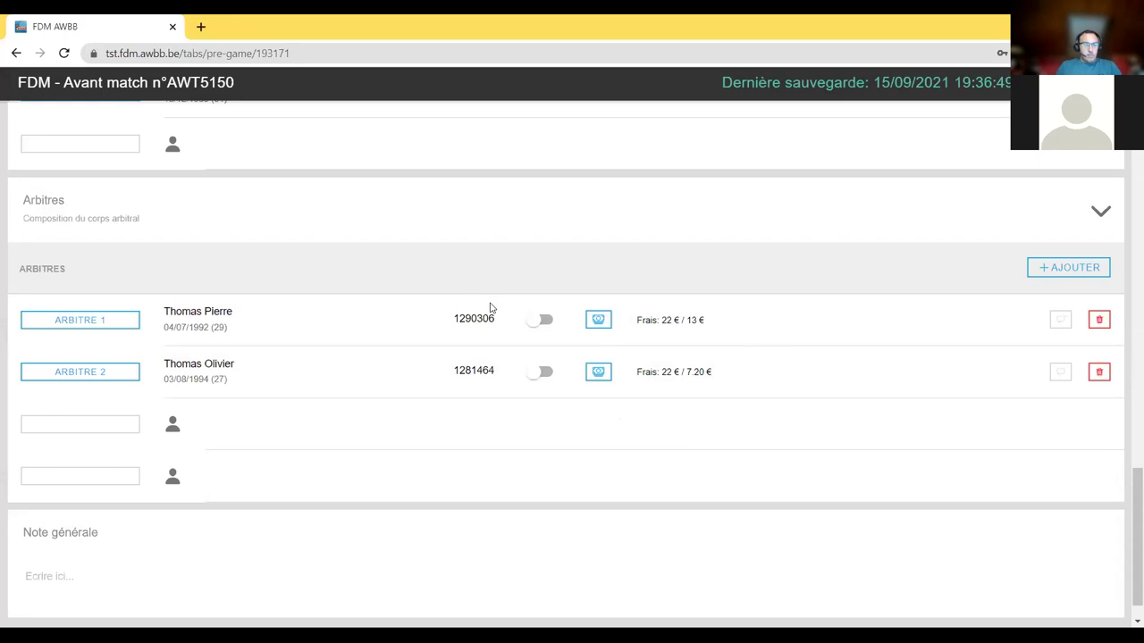
scroll(494, 361, down, 1)
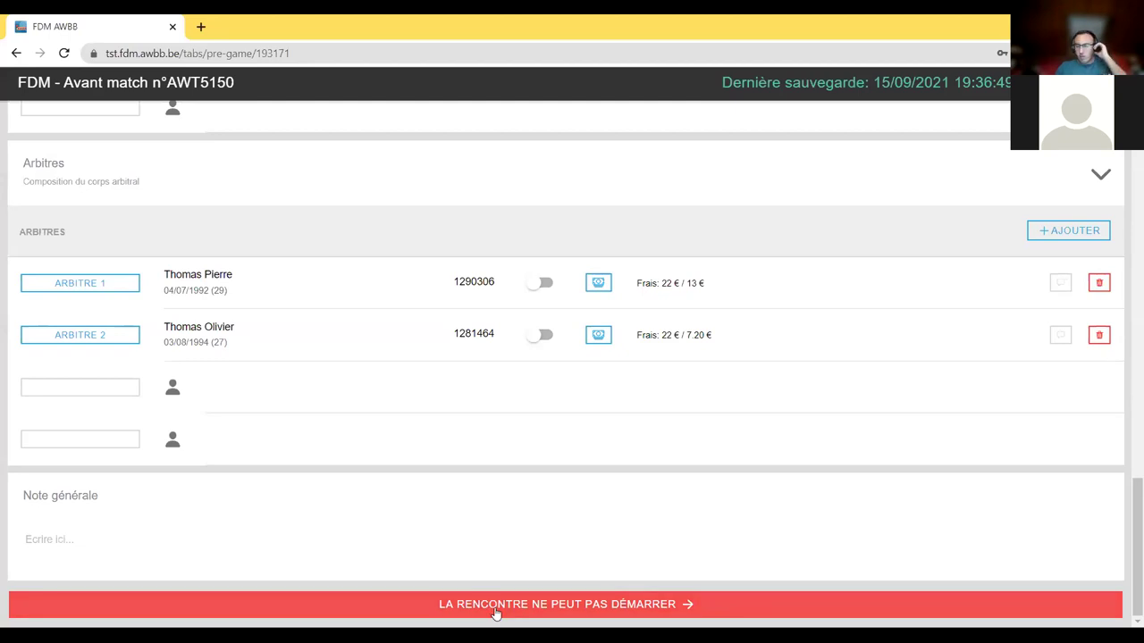
scroll(760, 324, up, 10)
scroll(924, 113, up, 5)
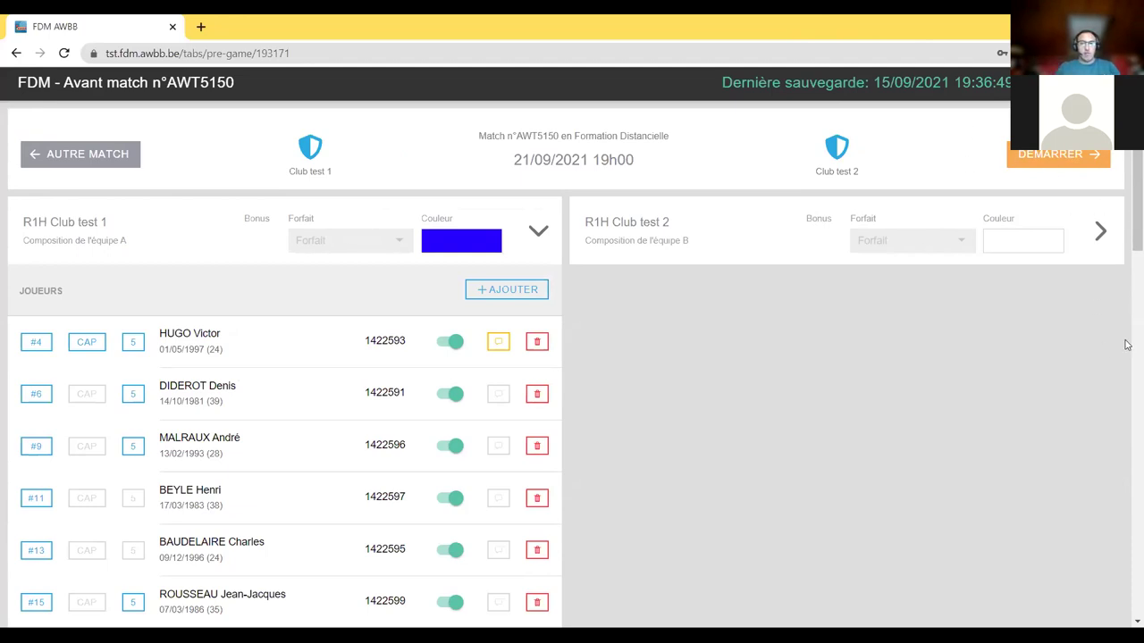
click(1061, 160)
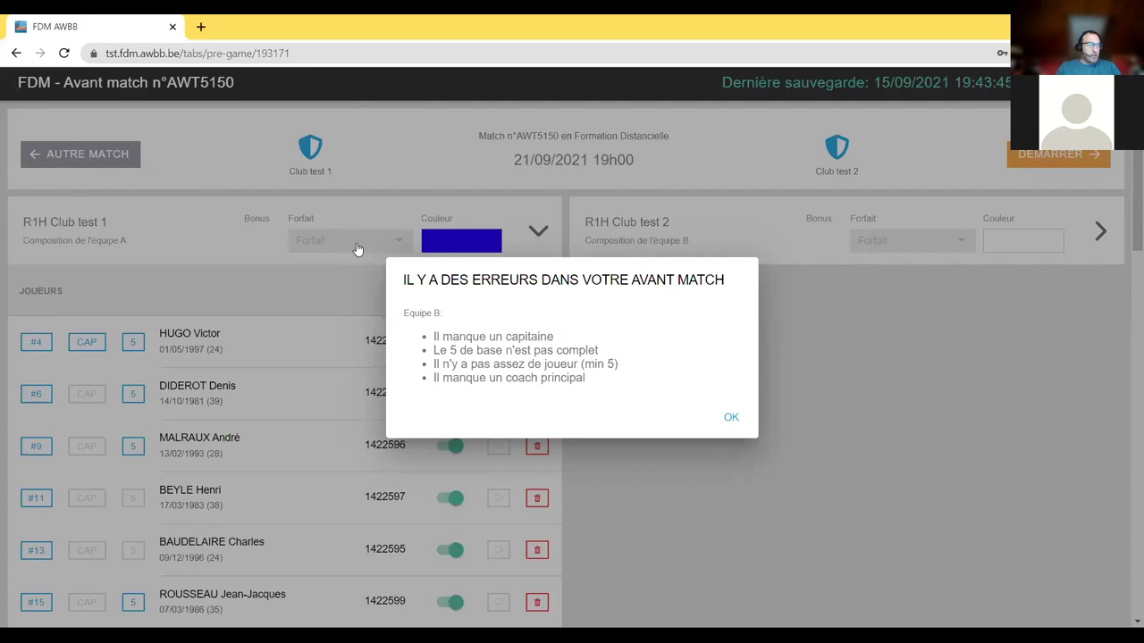
click(738, 427)
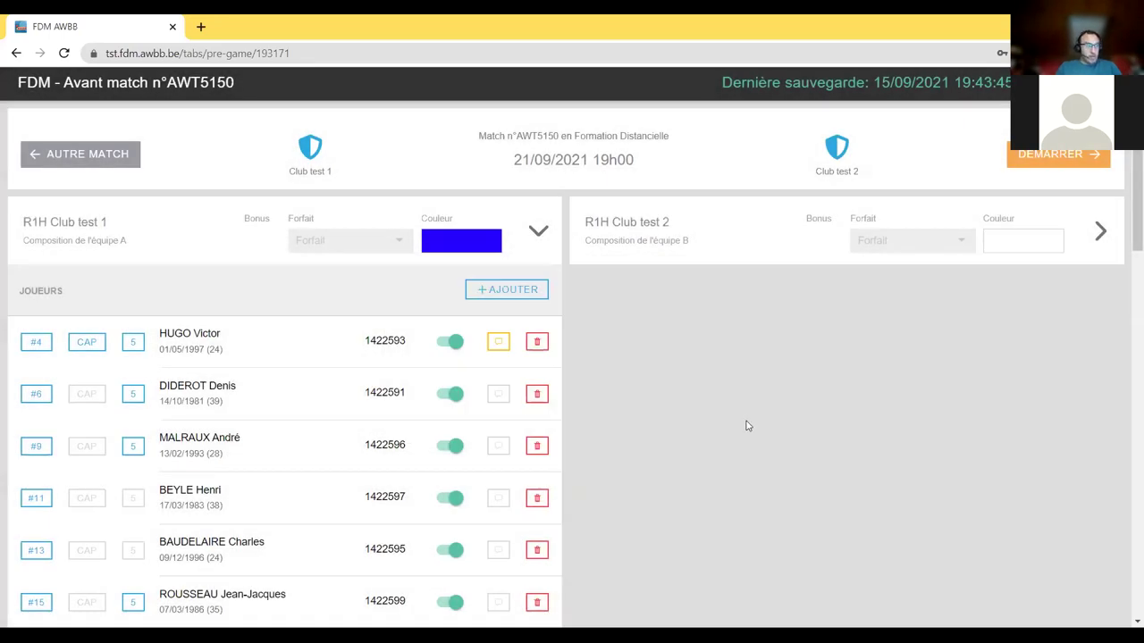
scroll(748, 426, down, 15)
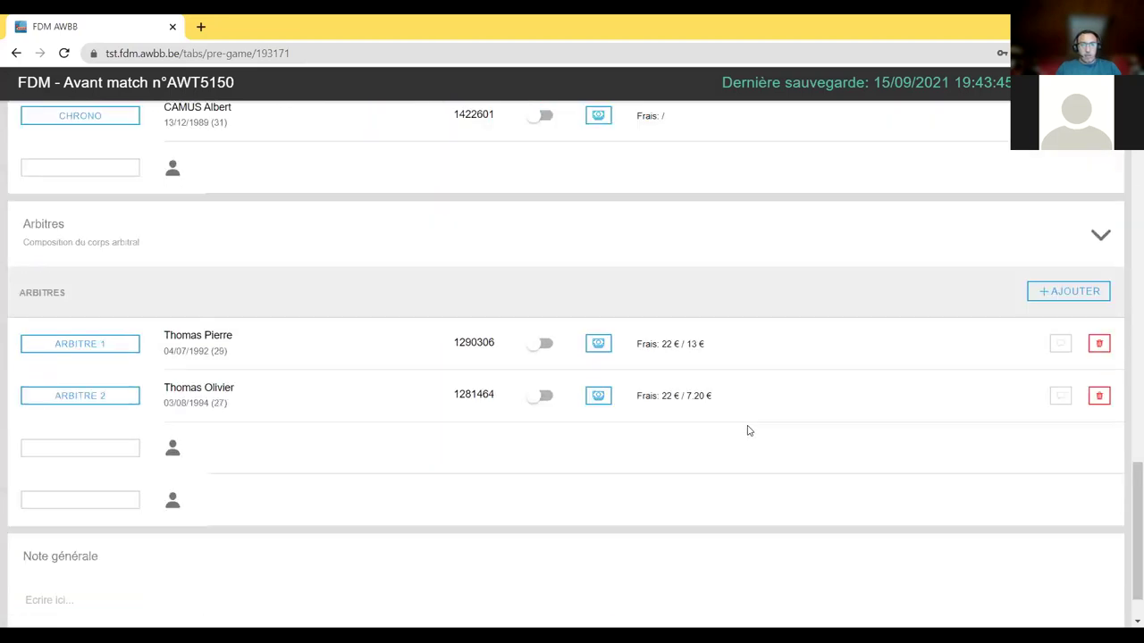
scroll(749, 430, down, 1)
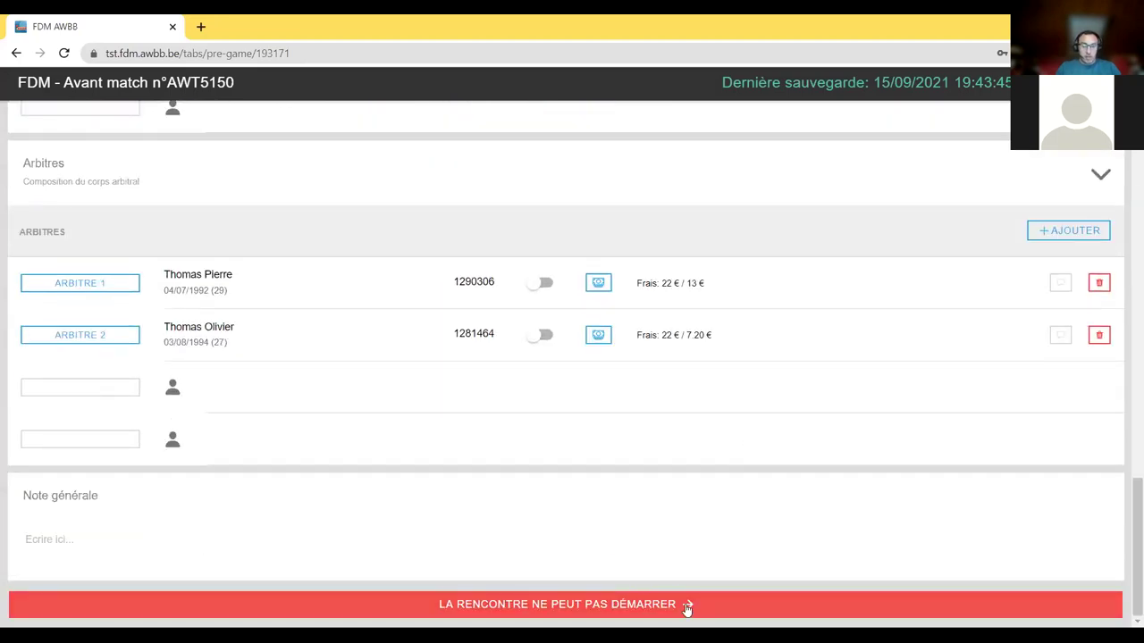
click(608, 607)
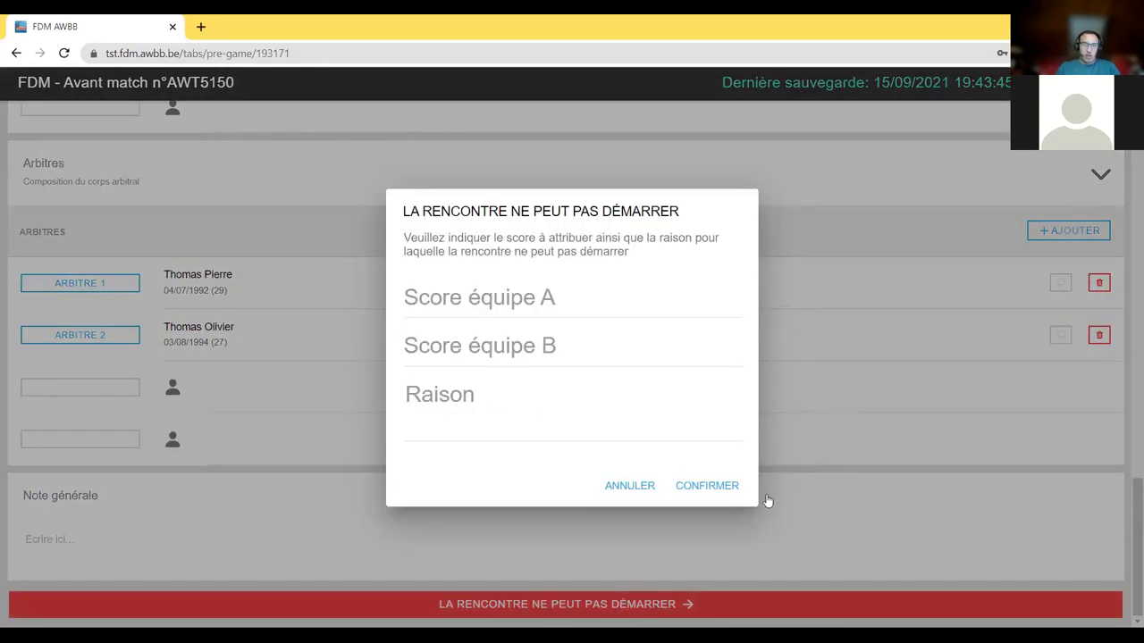
click(623, 487)
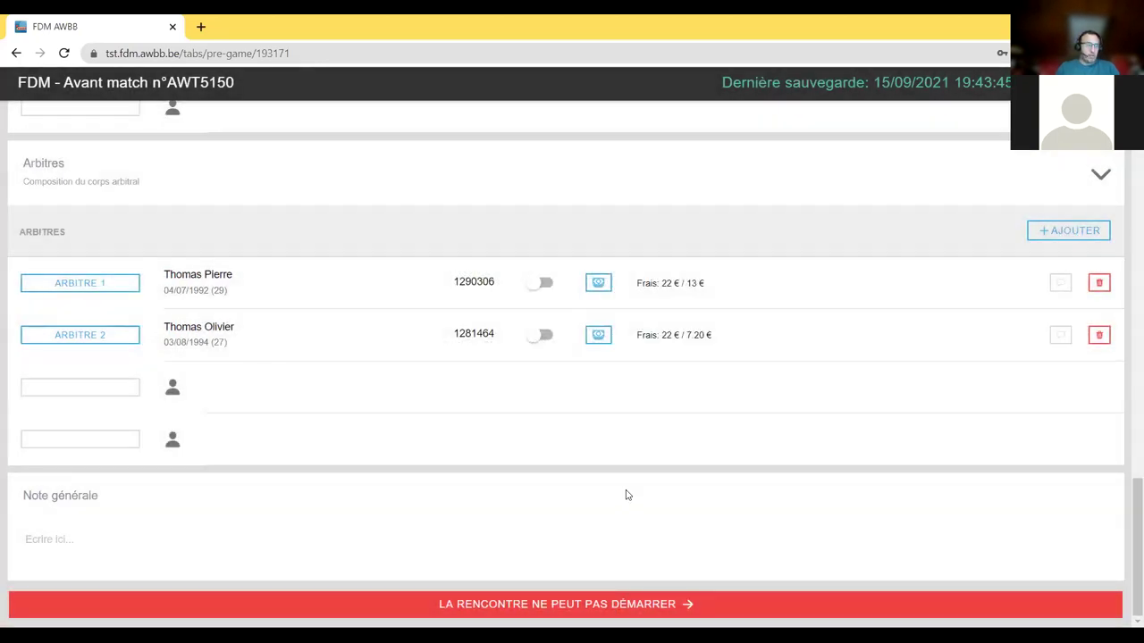
scroll(653, 452, up, 2)
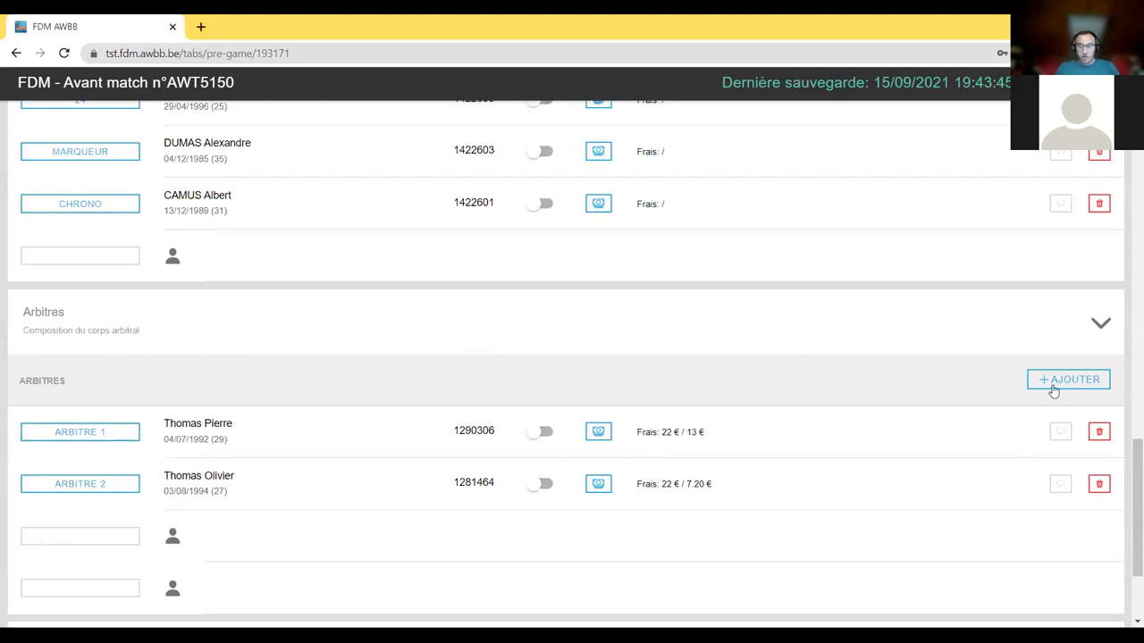
click(1054, 386)
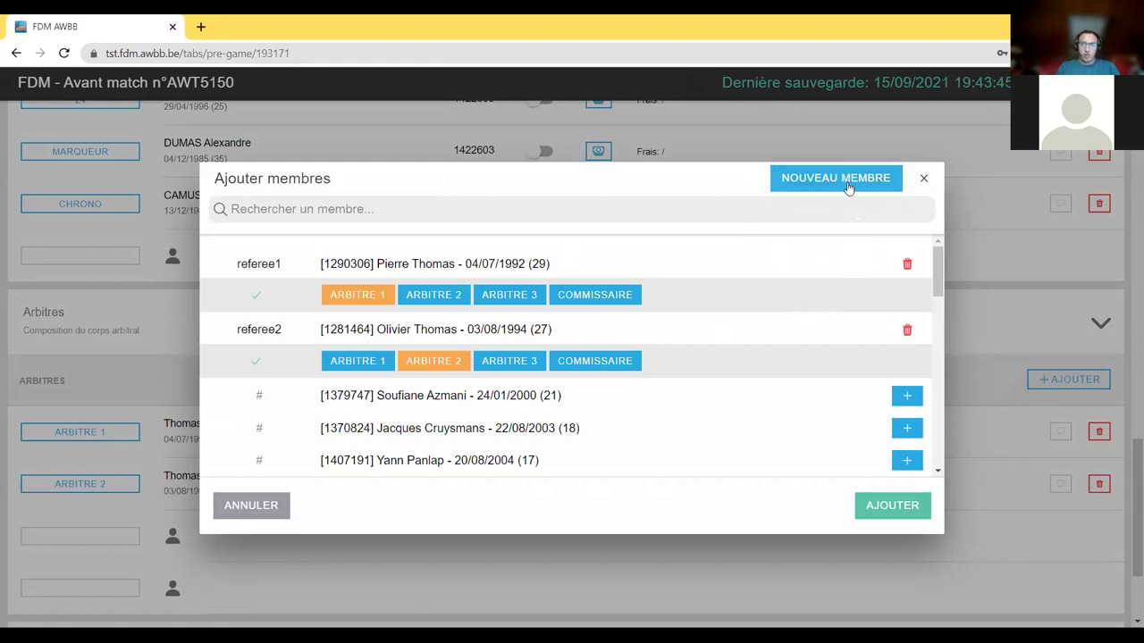
click(923, 179)
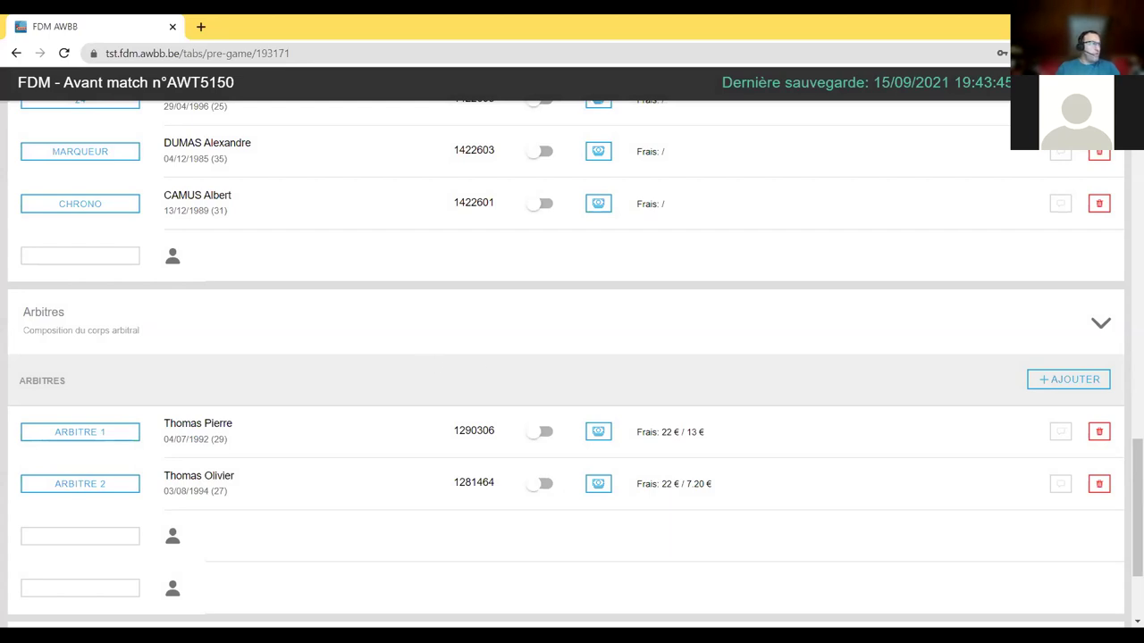
scroll(643, 413, up, 15)
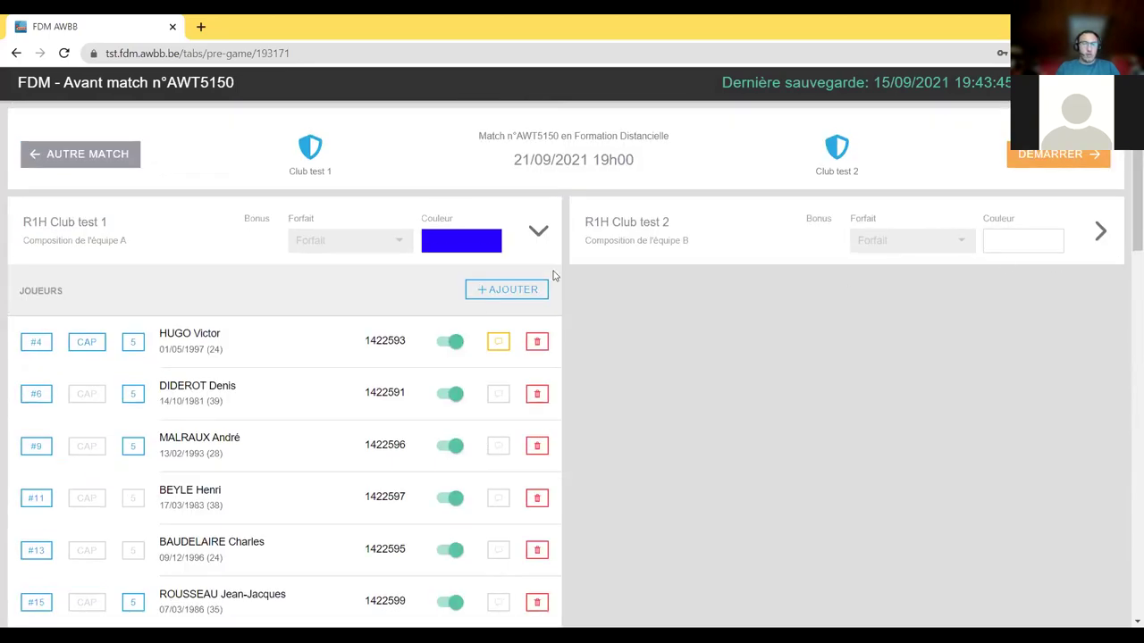
- Pick green #18f093 for team B's Couleur and confirm with Selectionner
click(1028, 238)
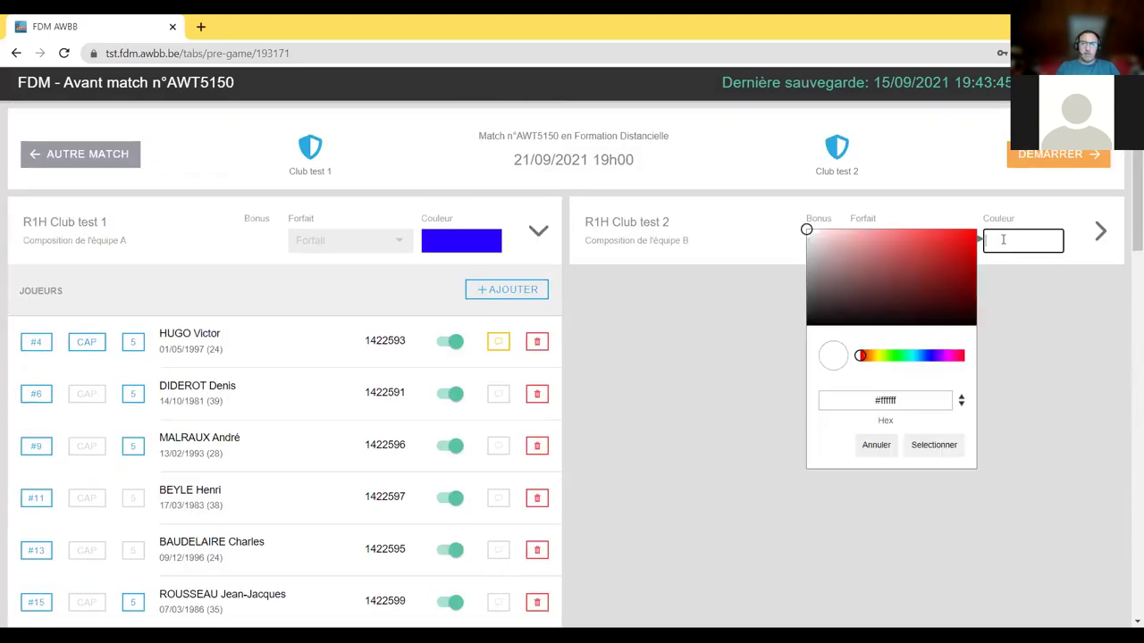
click(950, 259)
drag(950, 259, 960, 235)
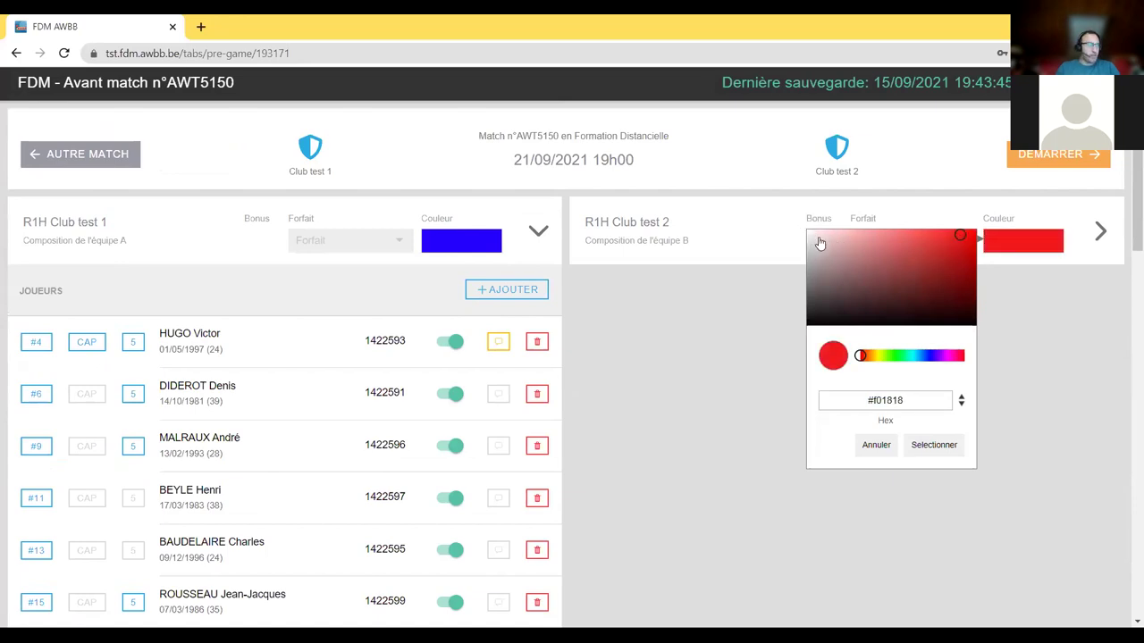
drag(909, 357, 905, 356)
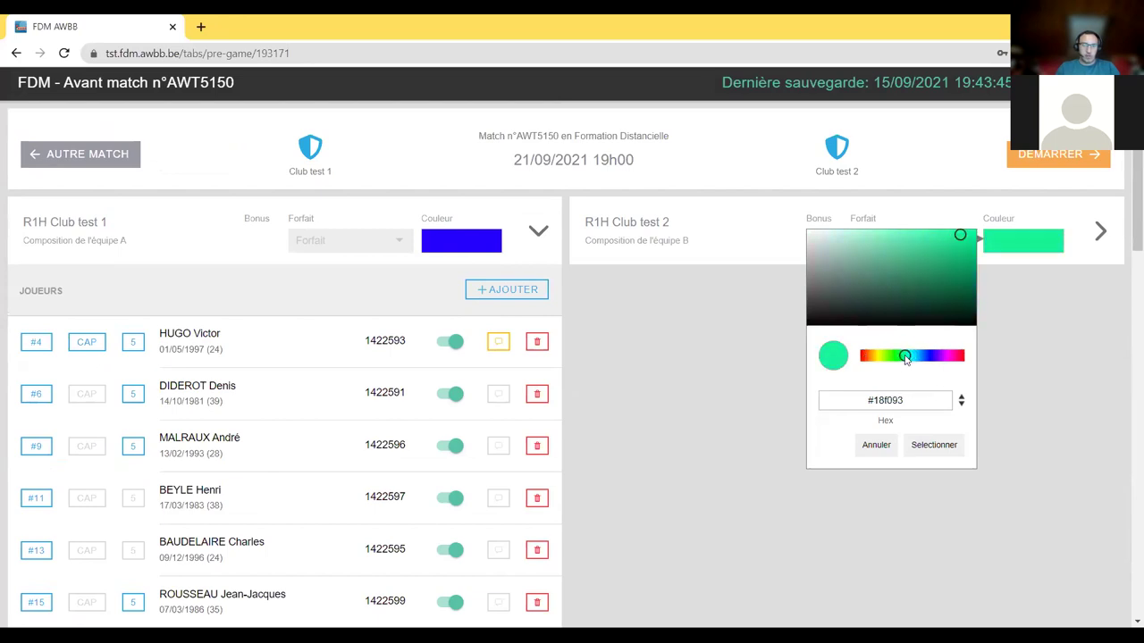
click(935, 451)
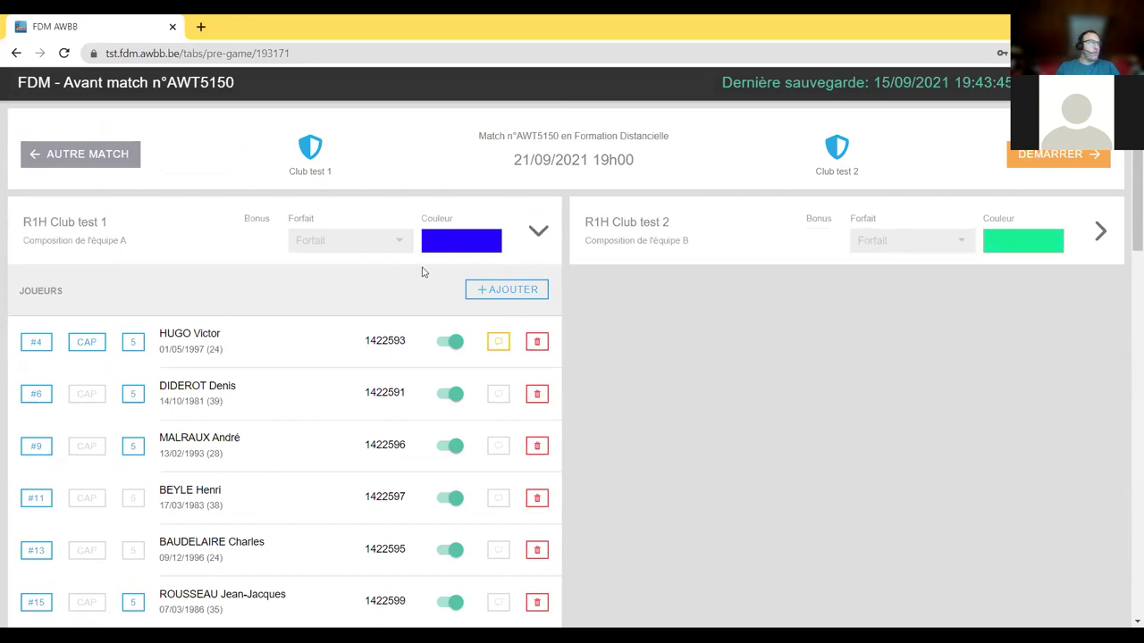
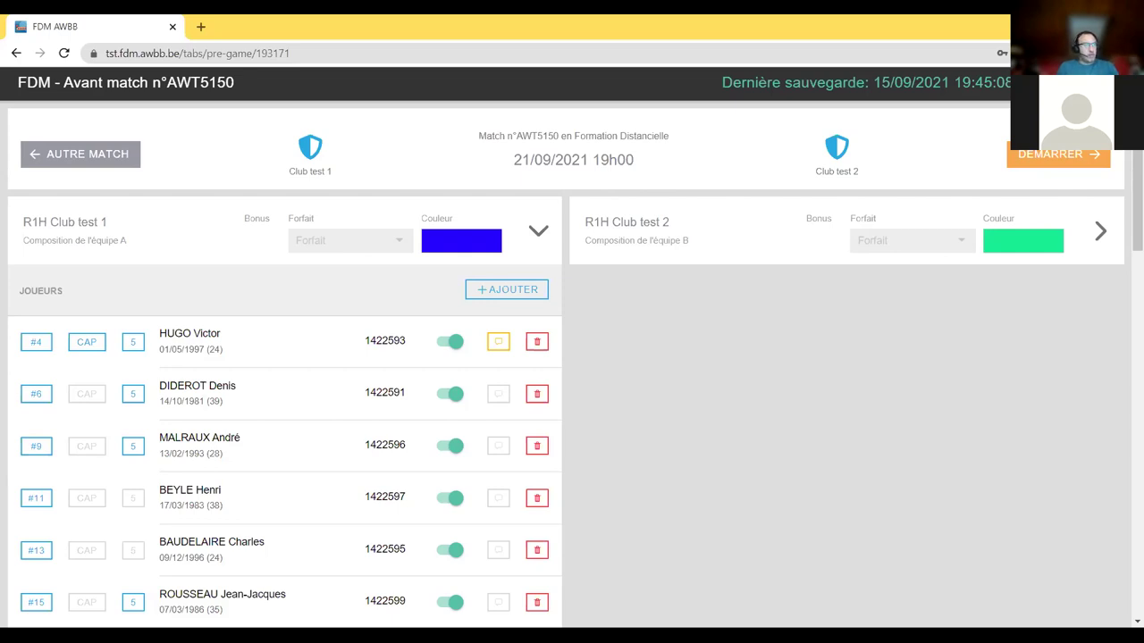
- Scroll down the pre-game sheet to show the two referees (Arbitres) and the Note générale box
scroll(541, 442, down, 20)
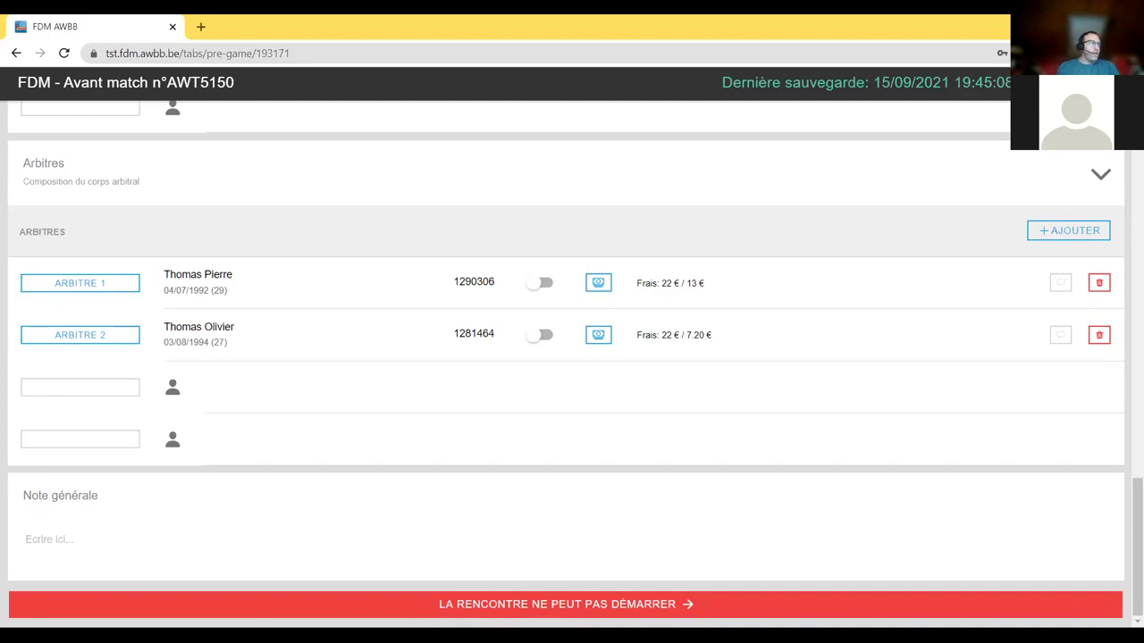
click(581, 606)
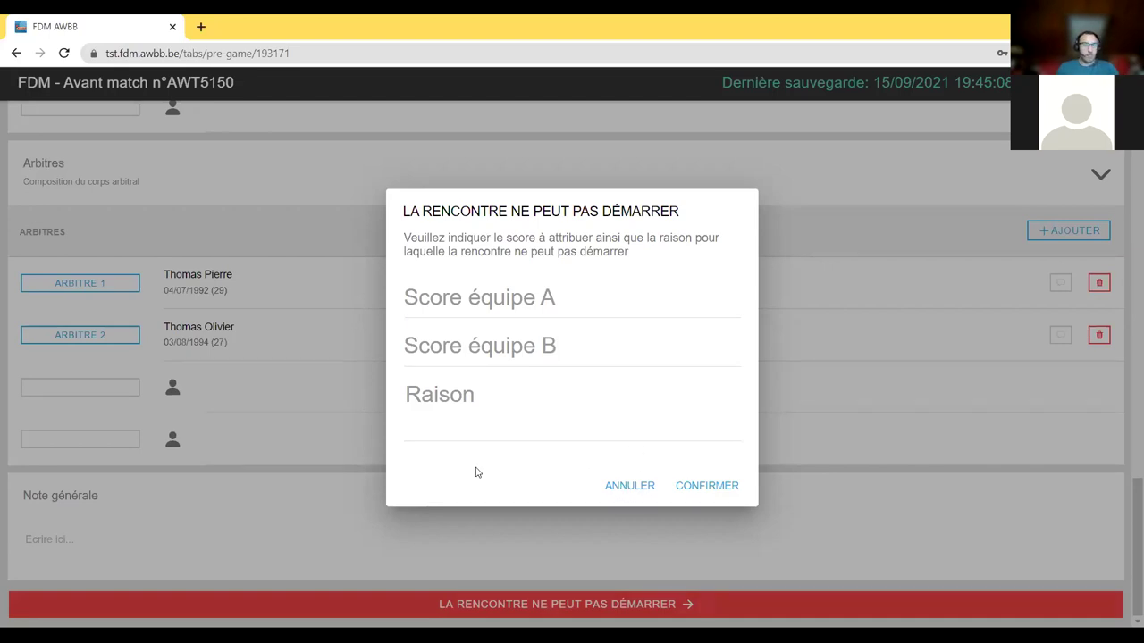
key(Escape)
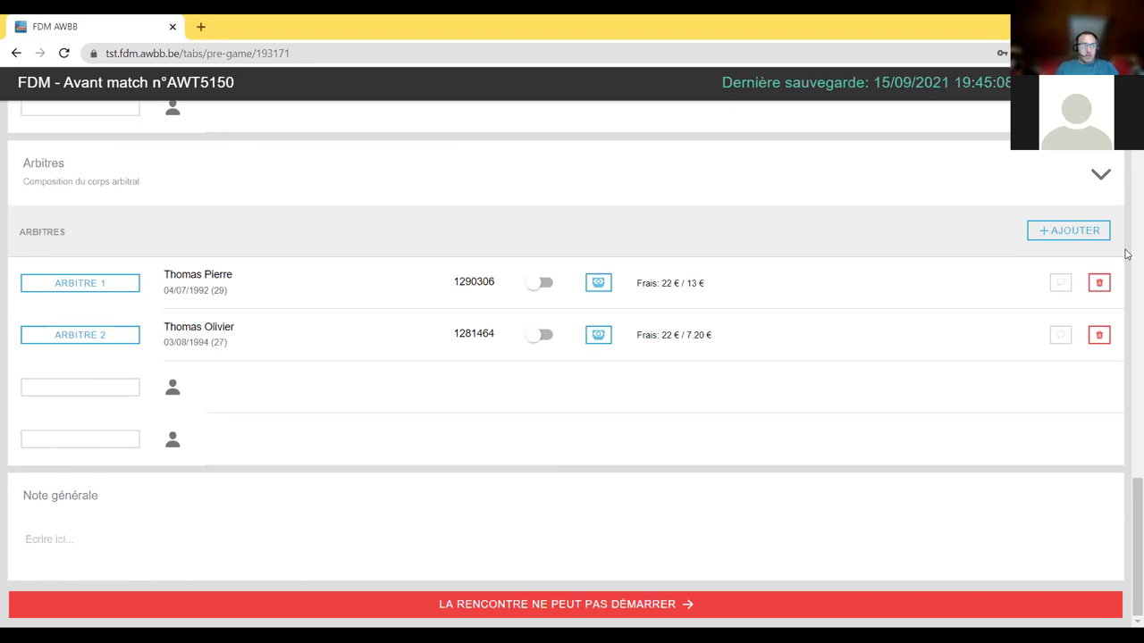
- Expand team B's composition section on the pre-game sheet
scroll(960, 299, up, 10)
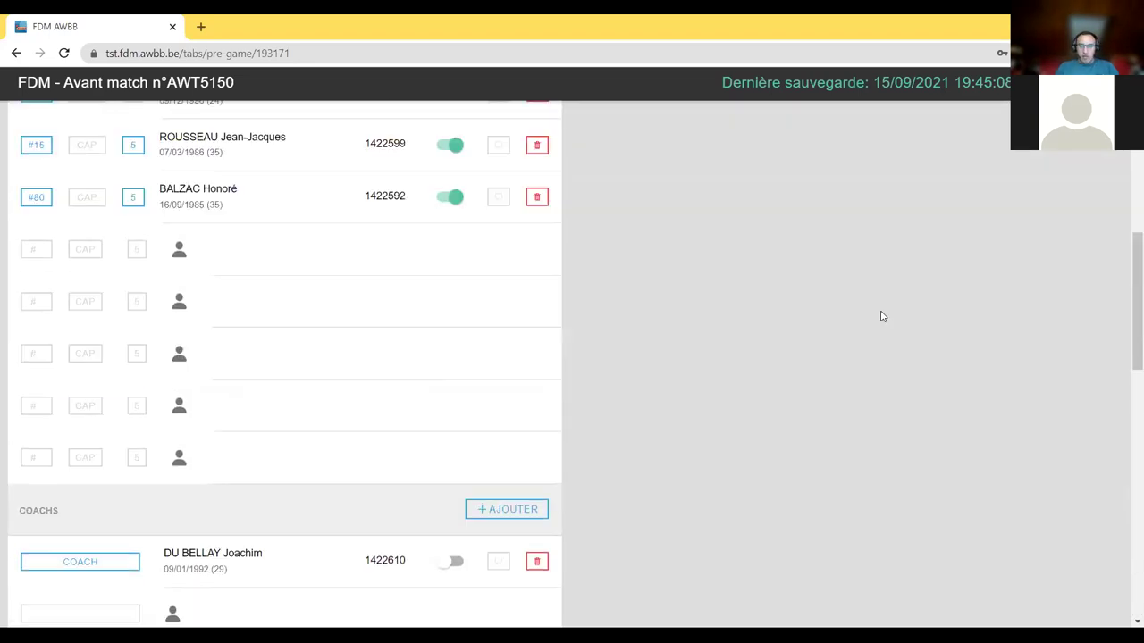
scroll(882, 316, up, 5)
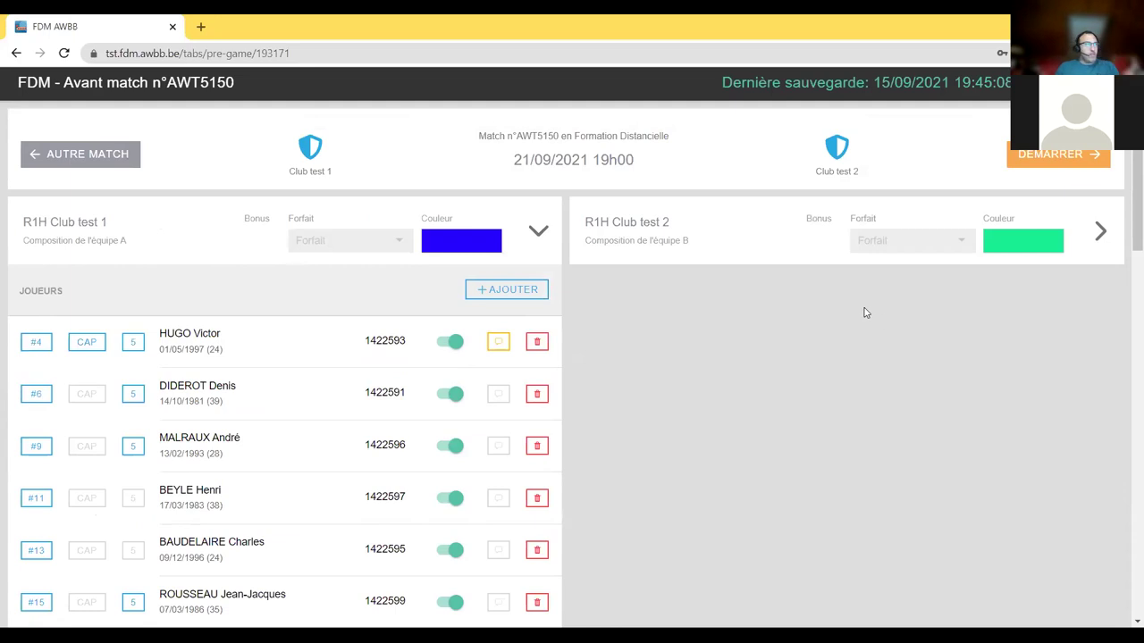
click(1098, 233)
scroll(922, 434, down, 4)
scroll(921, 434, up, 3)
- Add a member as team B's first player, wearing number 4 and designated captain
click(1071, 222)
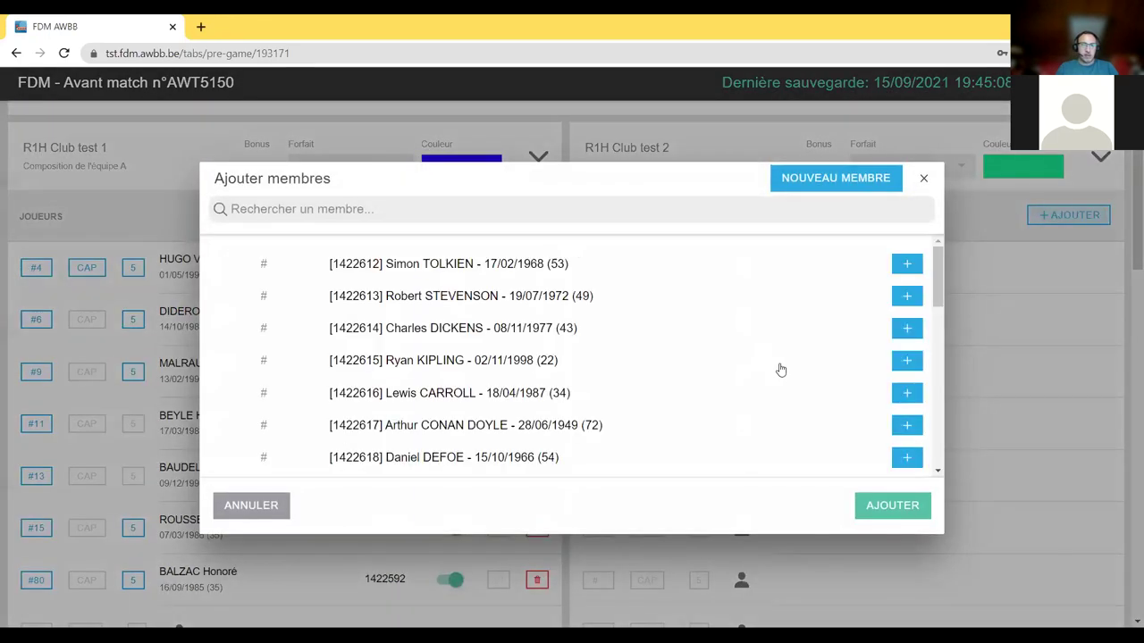
scroll(502, 335, down, 1)
scroll(506, 331, up, 3)
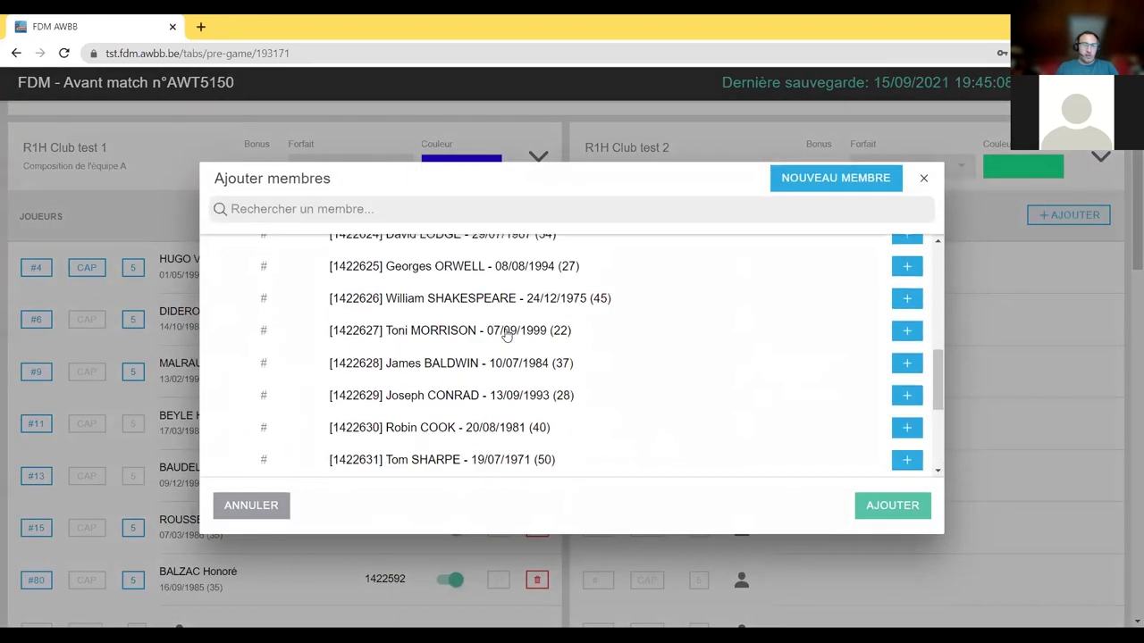
scroll(482, 365, down, 3)
scroll(485, 366, up, 4)
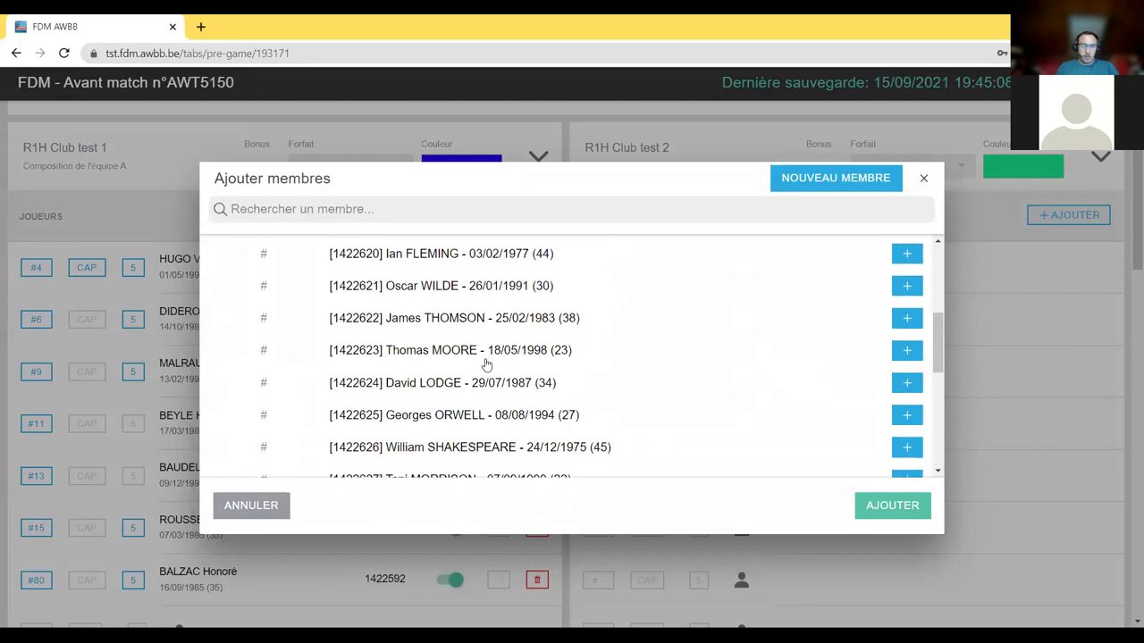
scroll(424, 308, down, 1)
click(406, 310)
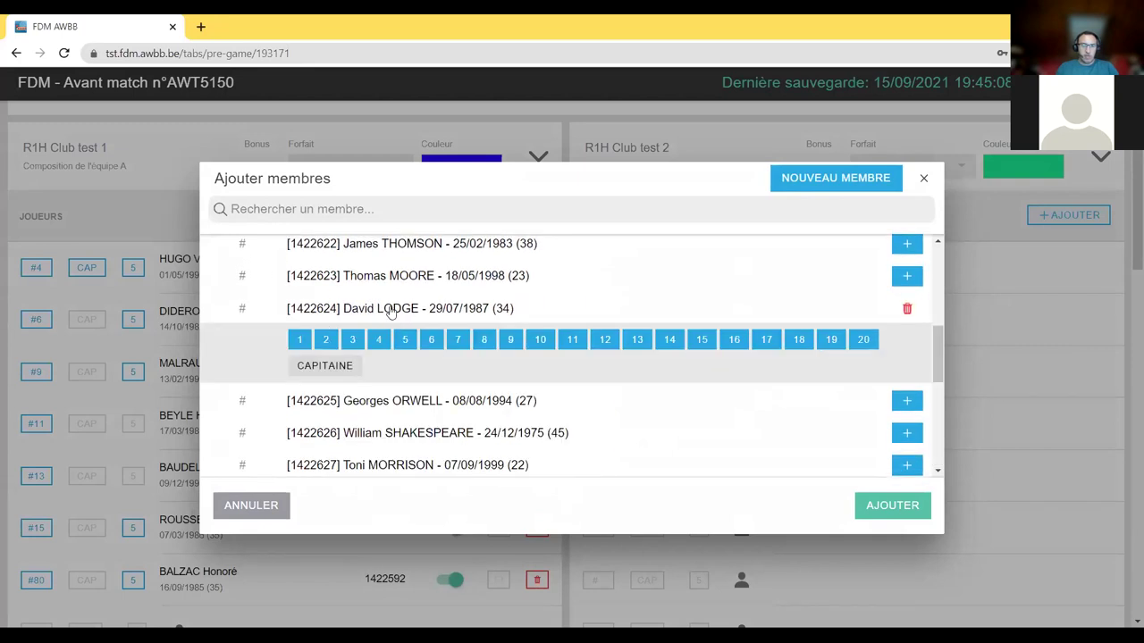
click(378, 339)
click(336, 369)
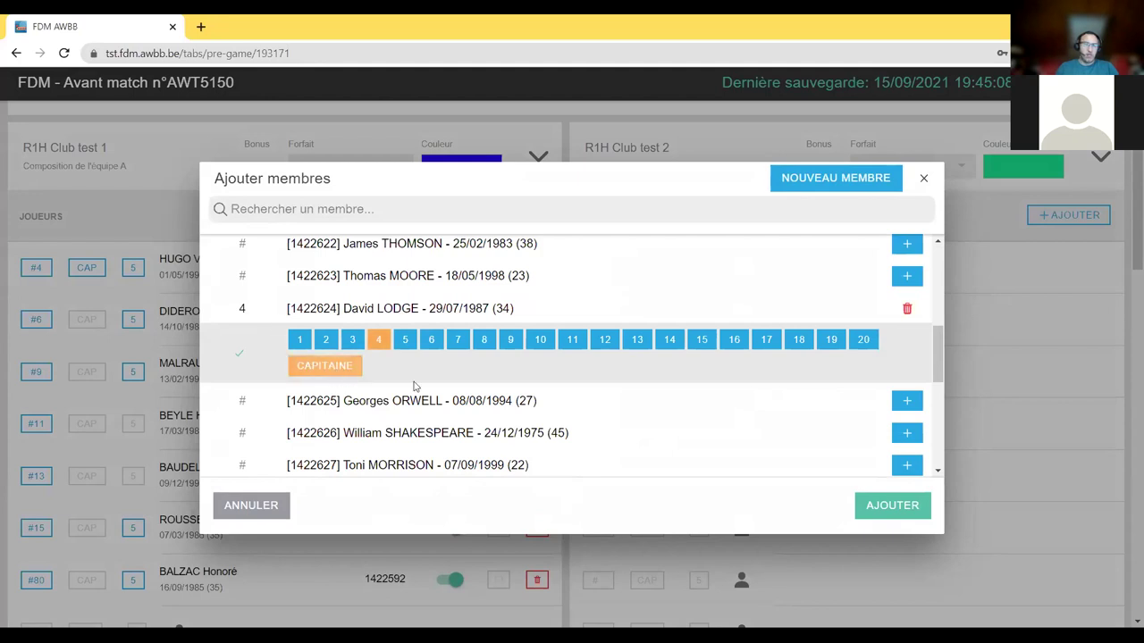
click(910, 506)
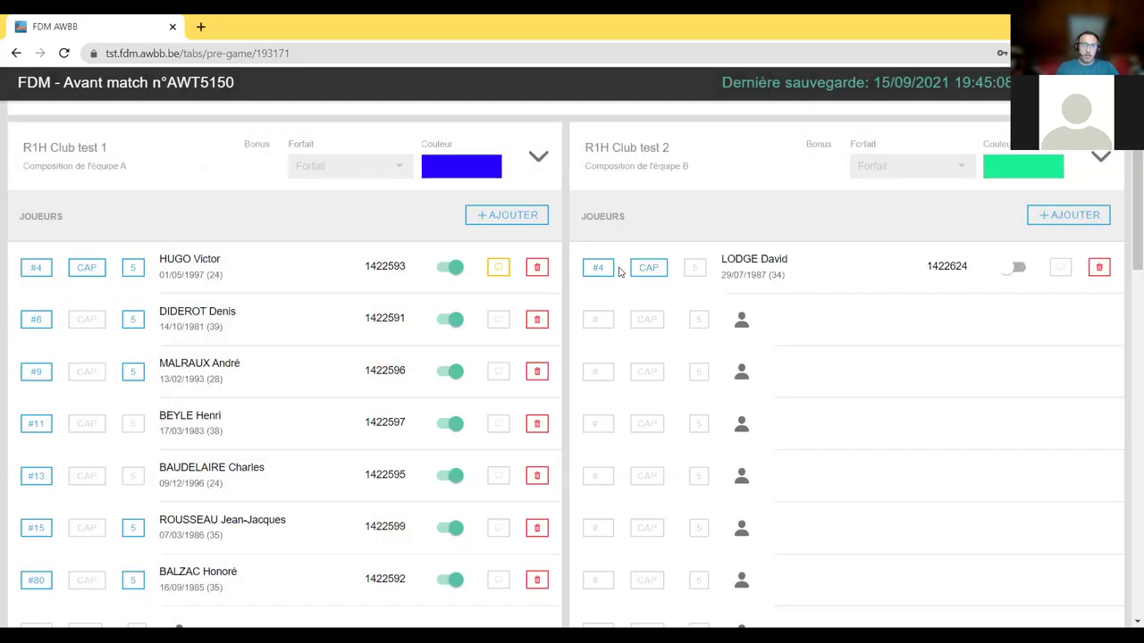
- Search for the captain by name and add him as team B's coach
scroll(998, 354, down, 8)
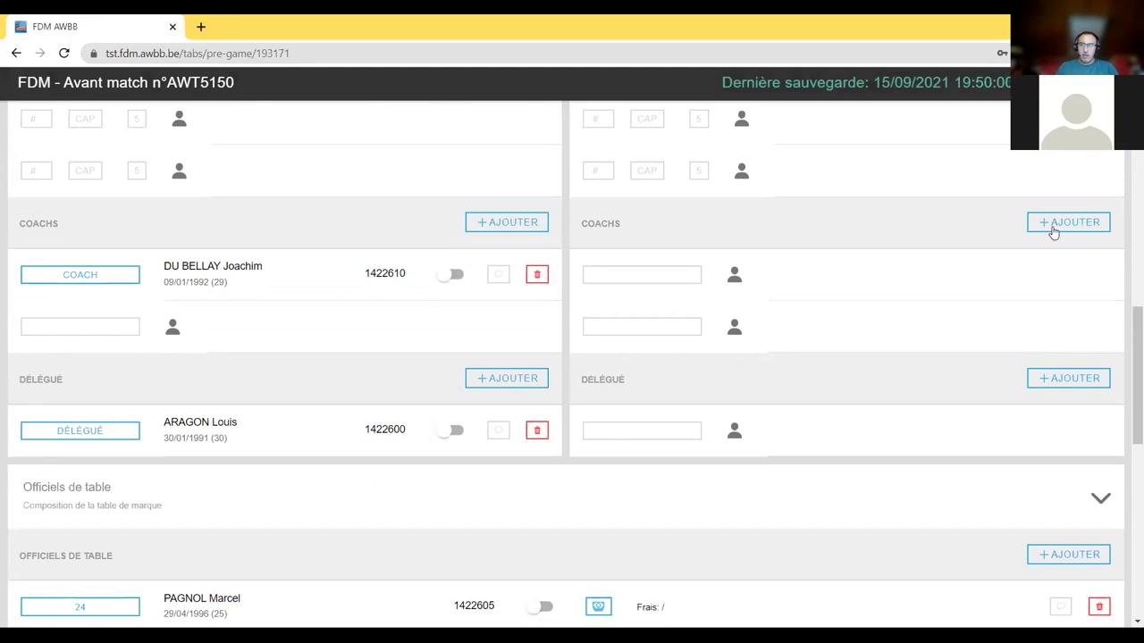
click(1053, 223)
text(l)
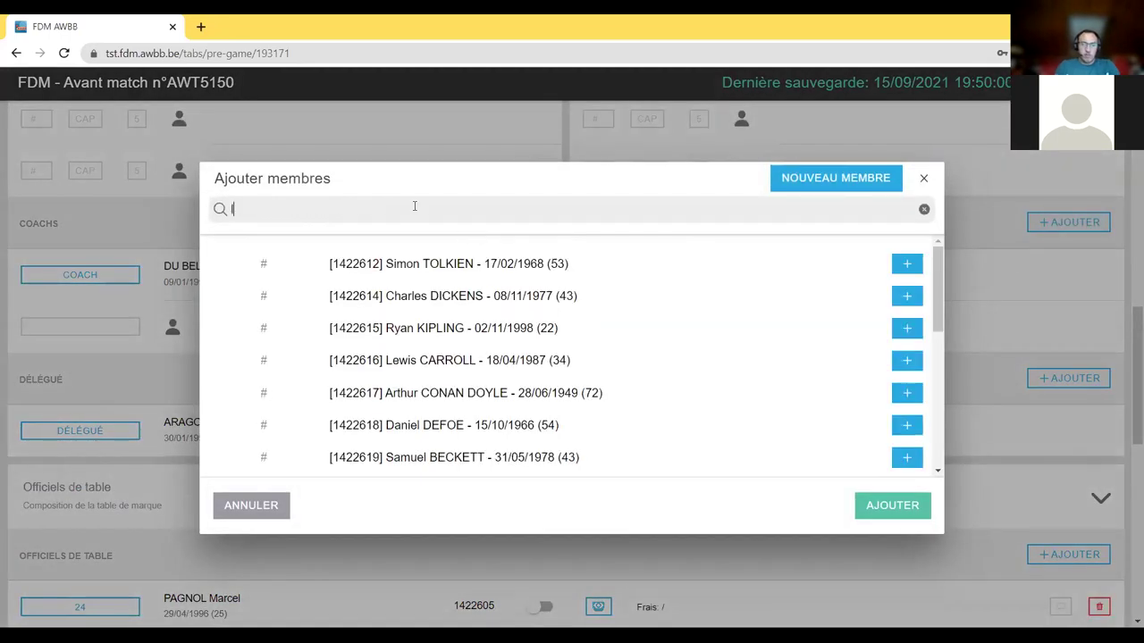
text(odg)
click(492, 279)
click(357, 302)
click(885, 506)
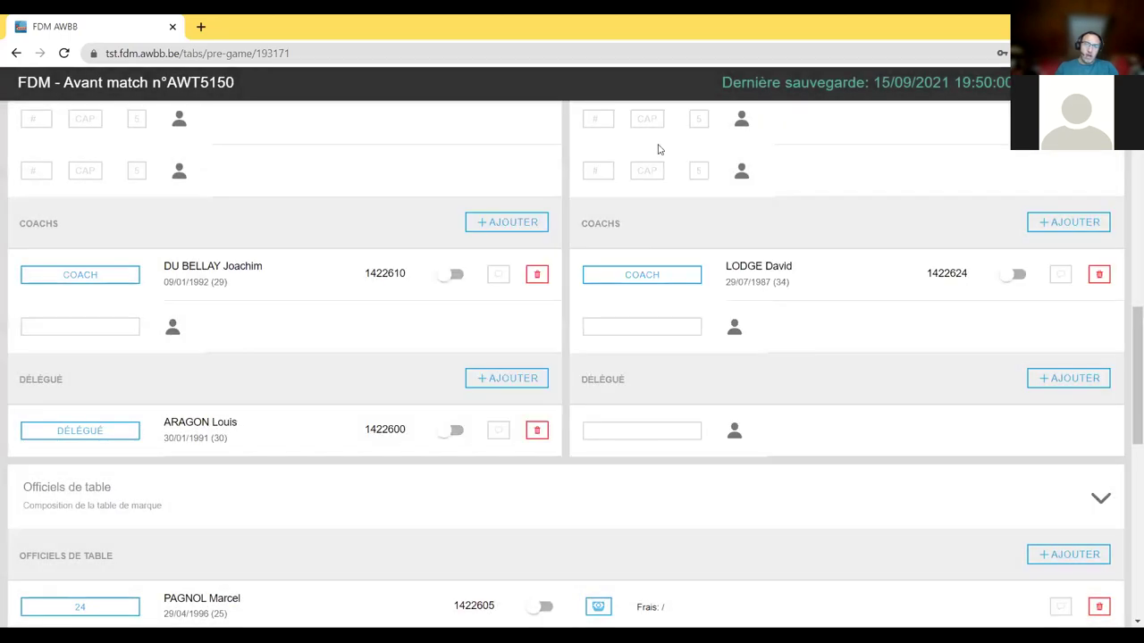
- Add a second member to team B's staff as assistant coach
scroll(844, 286, up, 5)
scroll(763, 322, down, 5)
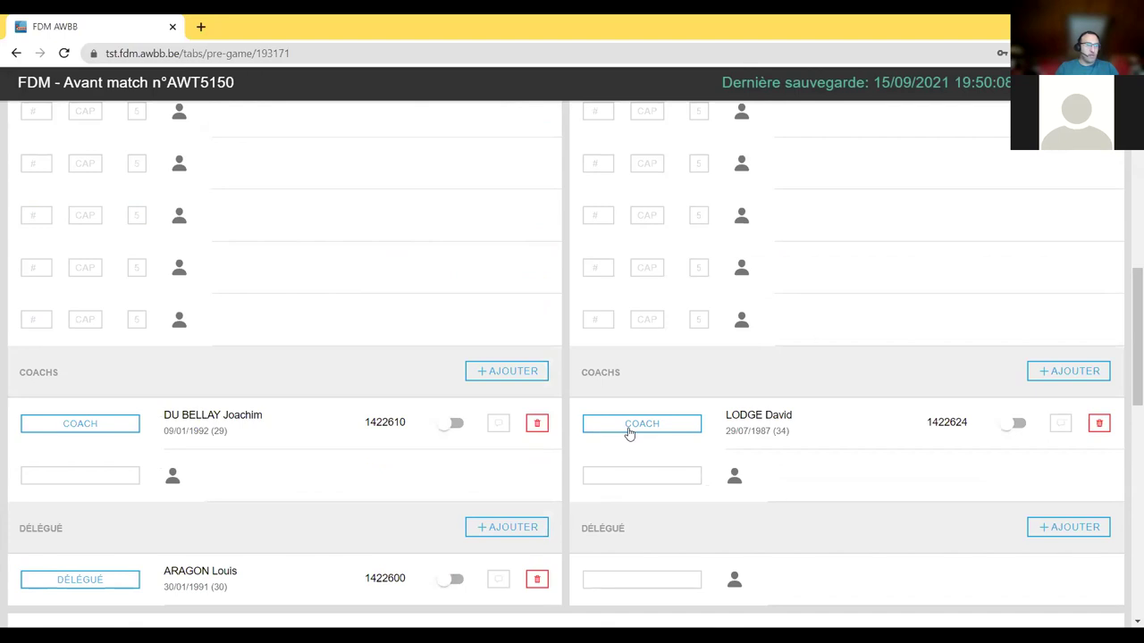
scroll(792, 343, up, 3)
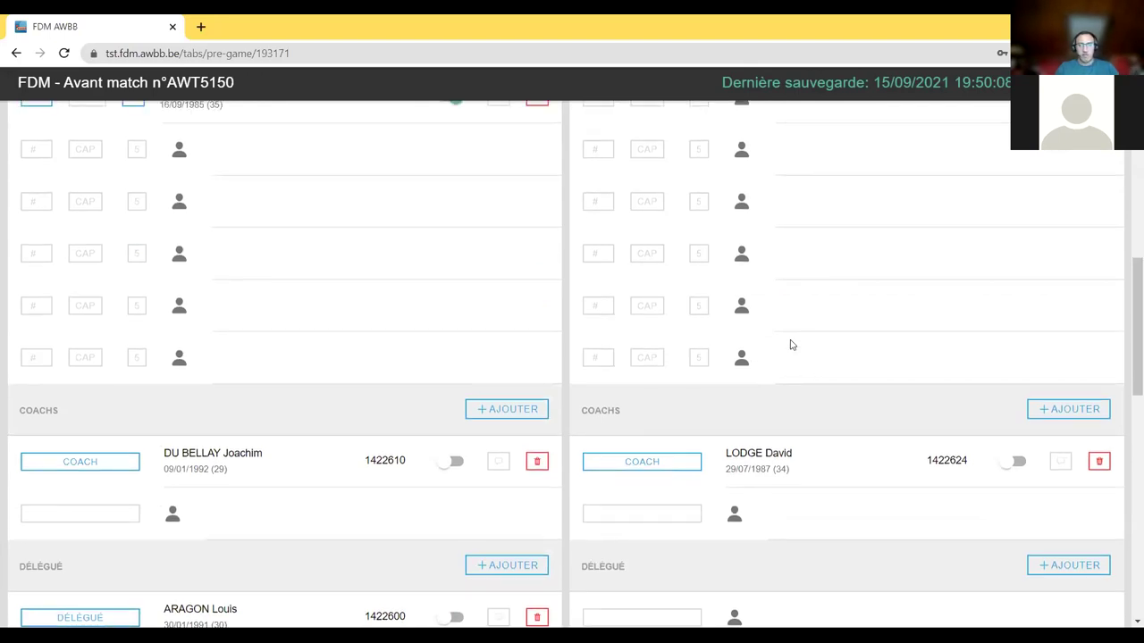
scroll(792, 345, down, 4)
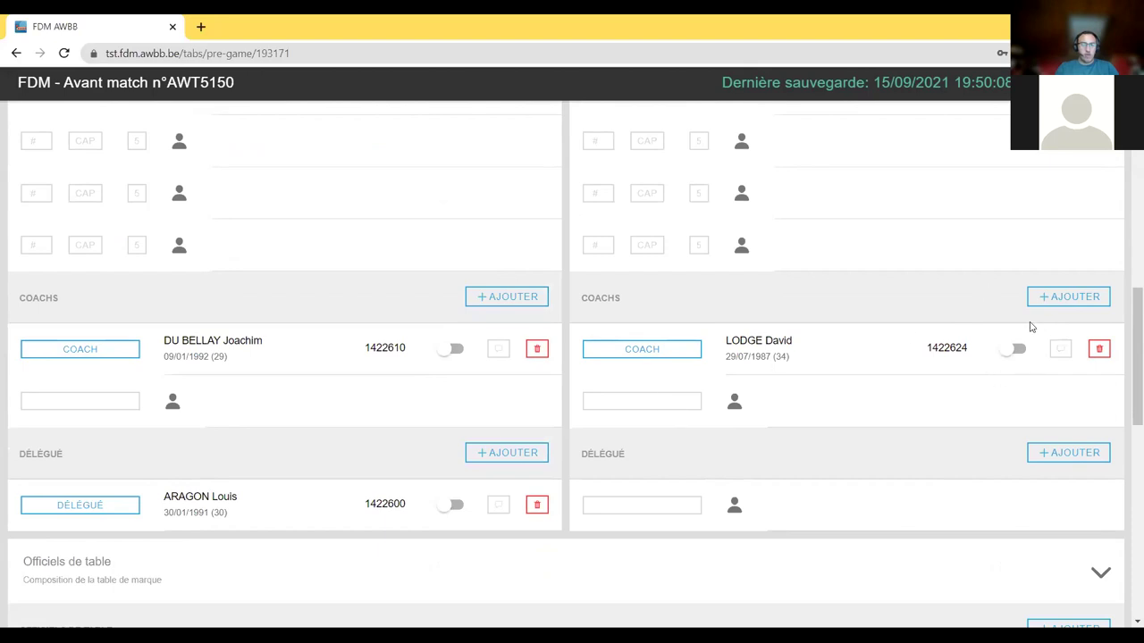
click(1069, 297)
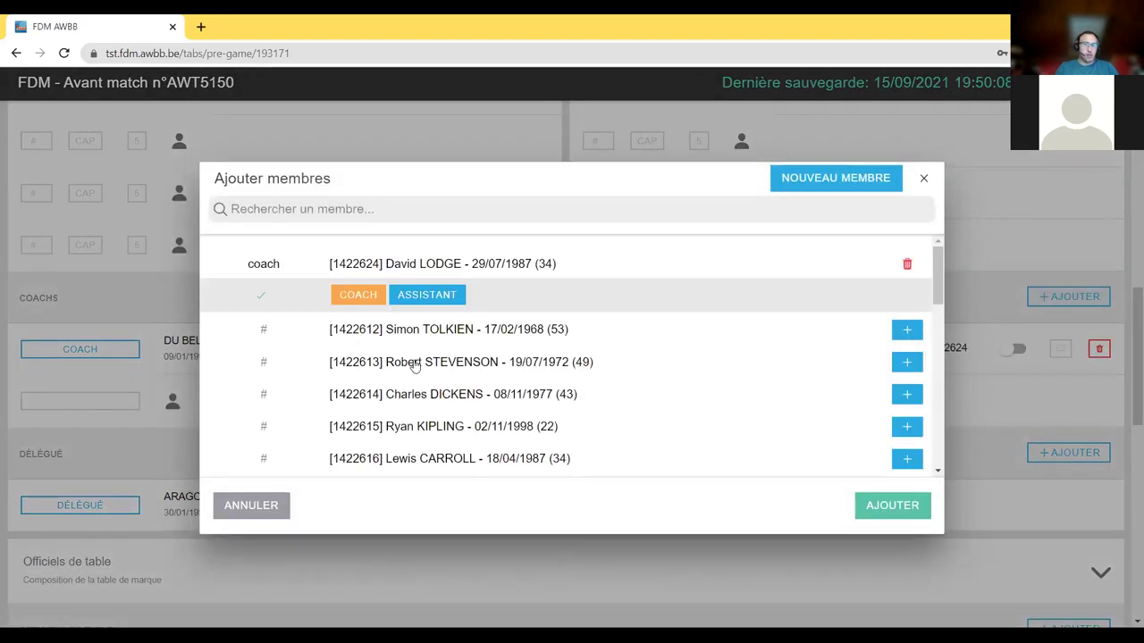
click(415, 367)
click(404, 395)
click(882, 507)
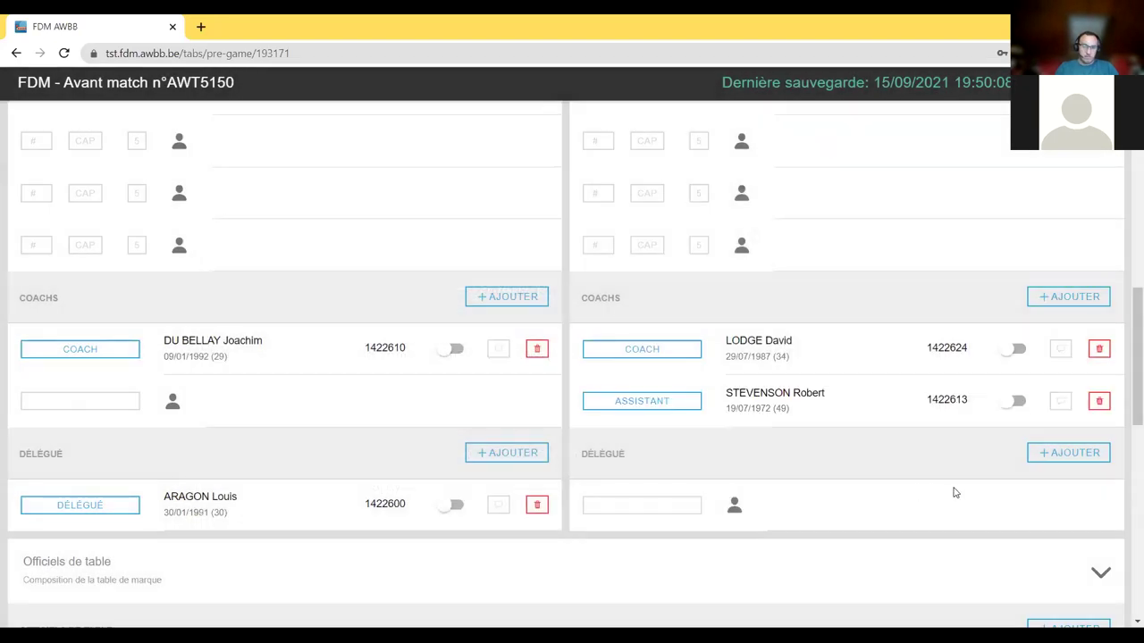
scroll(894, 232, up, 8)
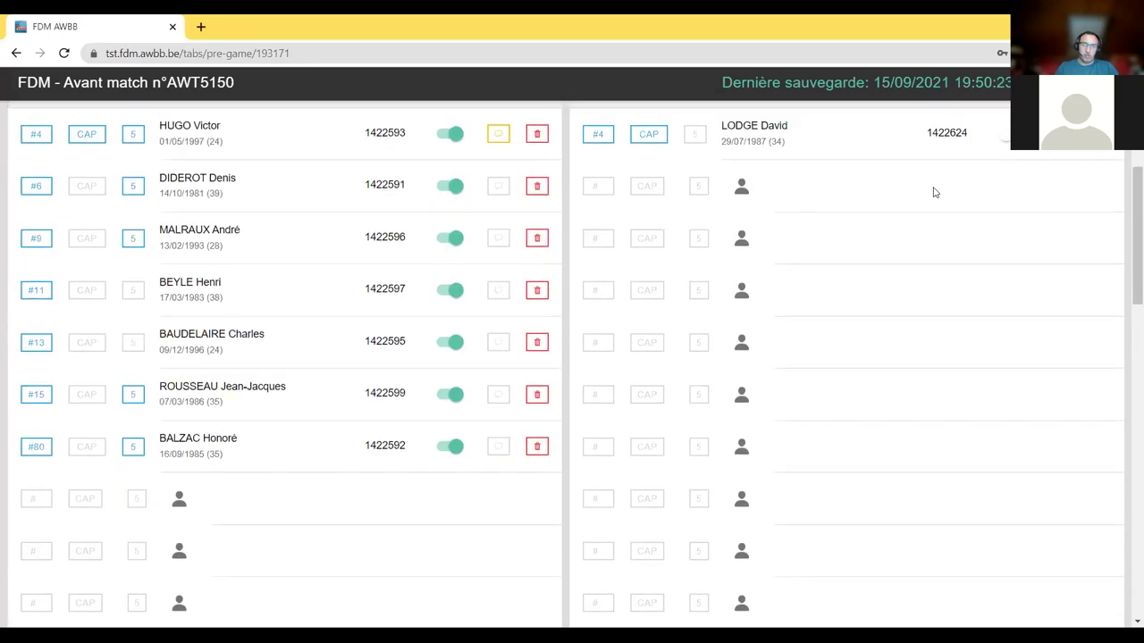
- Attempt to start the match, dismiss the error list, and remove team B's assistant coach
click(1080, 158)
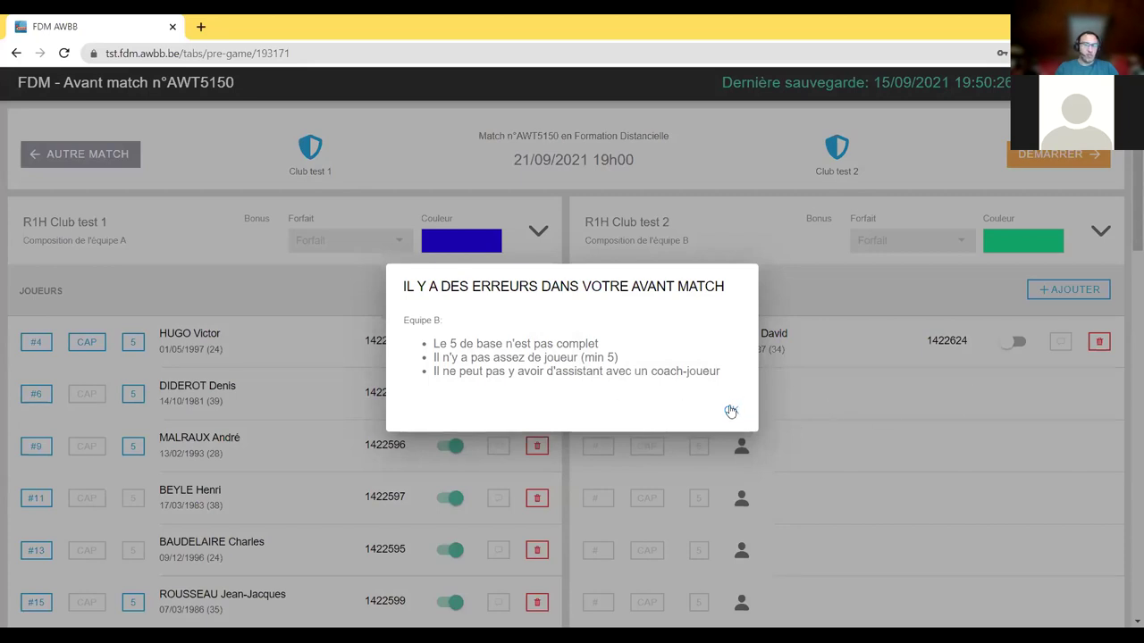
click(730, 410)
scroll(1075, 452, down, 8)
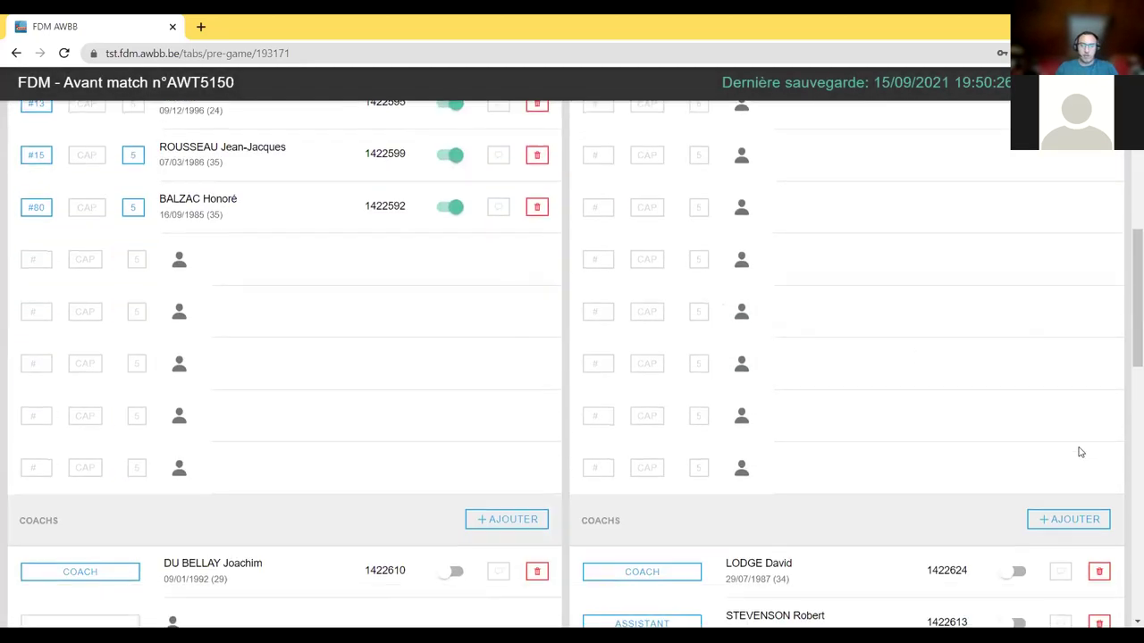
click(1099, 400)
click(659, 387)
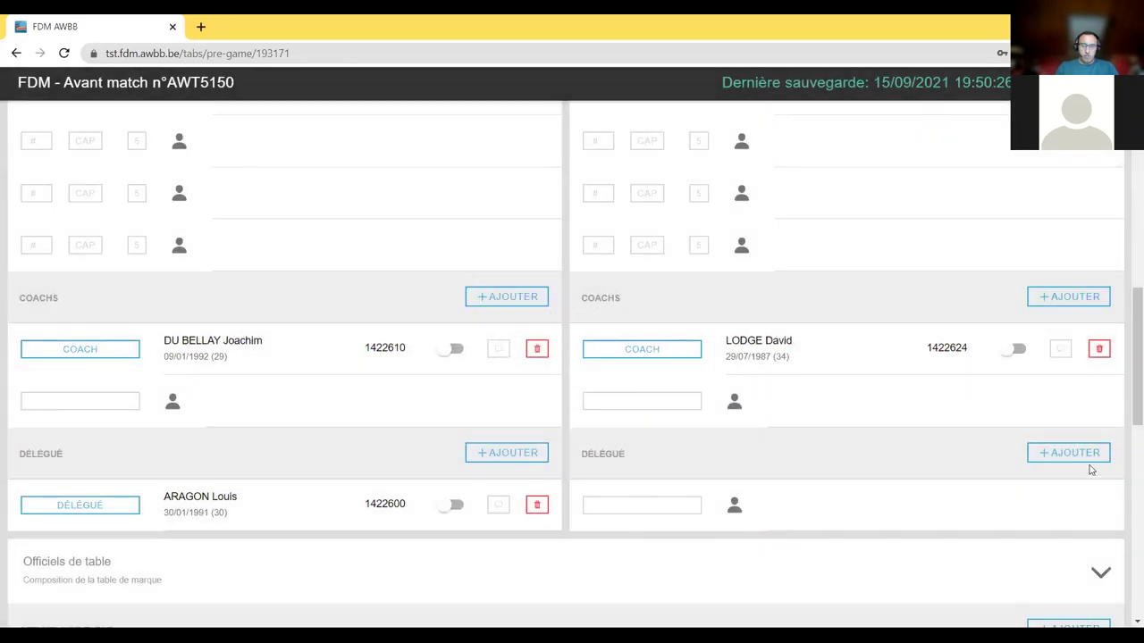
- Add another member as team B's delegate (DÉLÉGUÉ)
click(1055, 452)
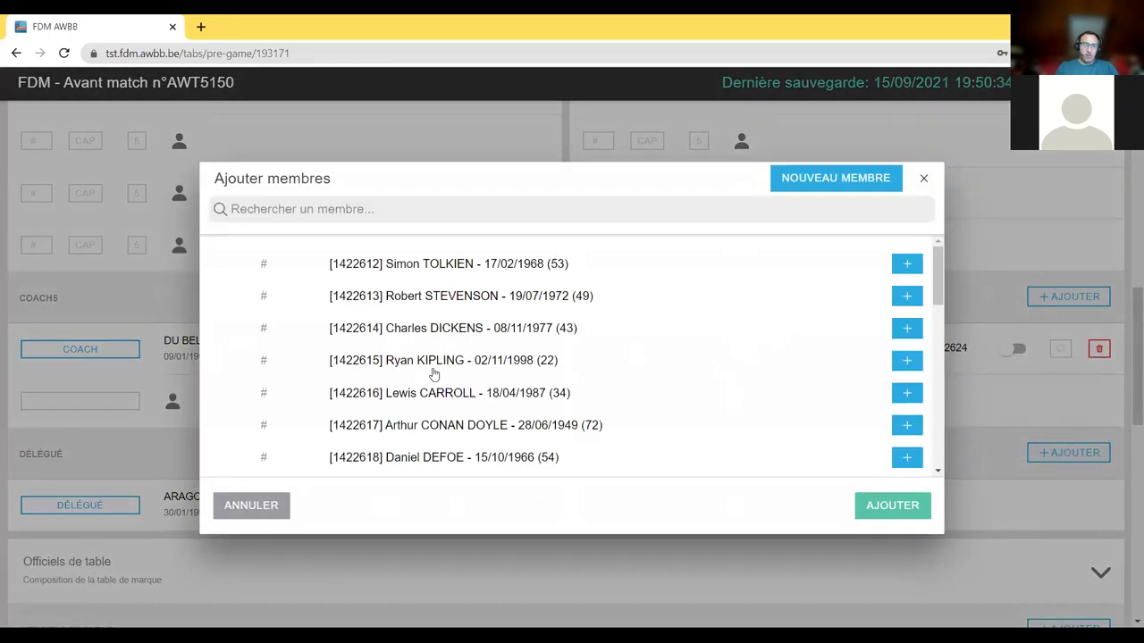
scroll(432, 368, down, 2)
scroll(455, 414, down, 5)
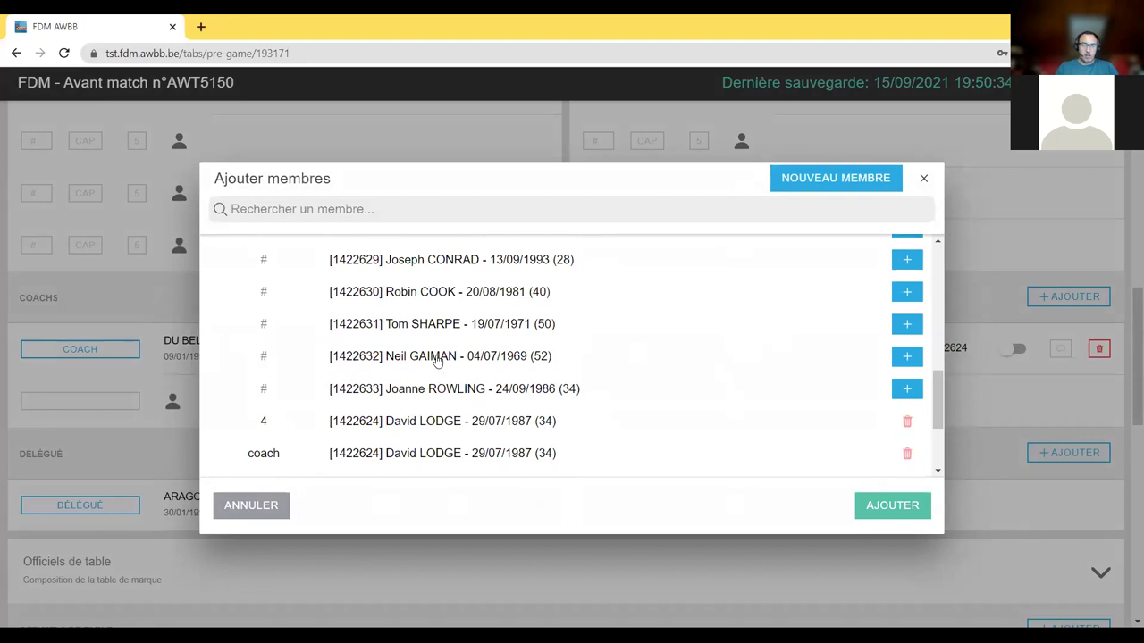
click(434, 362)
click(386, 393)
click(886, 505)
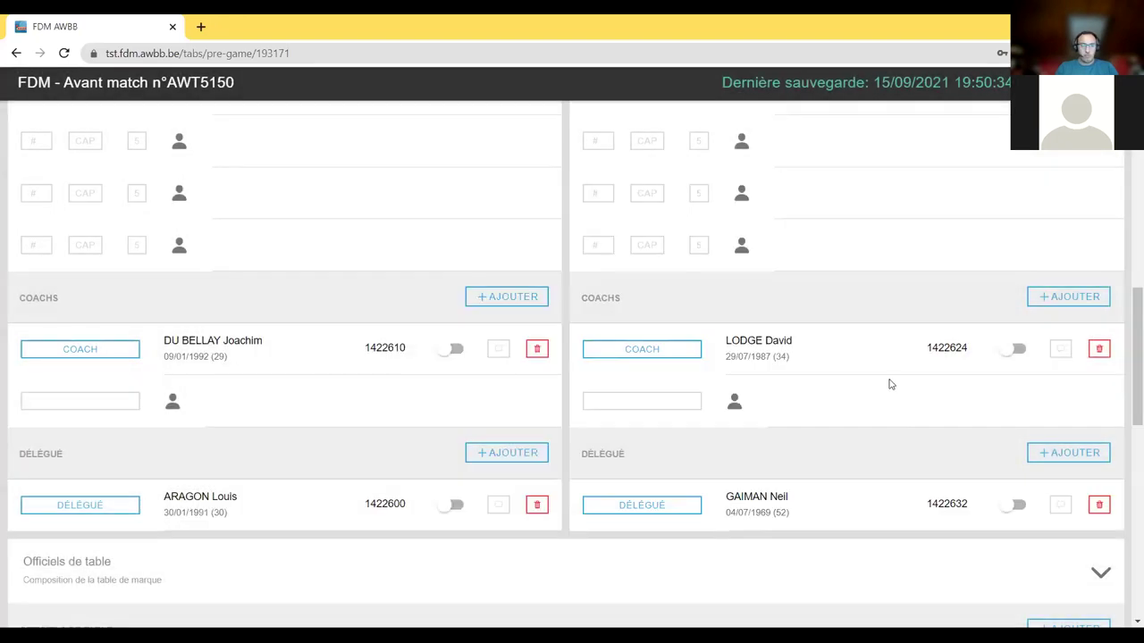
scroll(889, 384, up, 8)
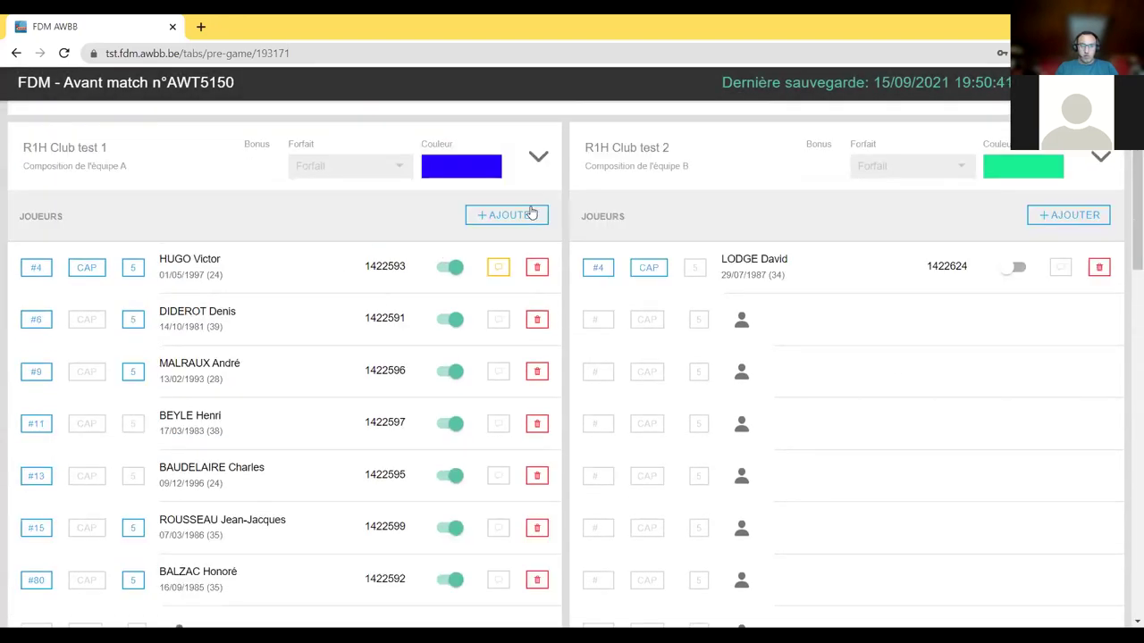
- Select three members for Club test 2 with shirt numbers 4, 7 and 9
click(1084, 229)
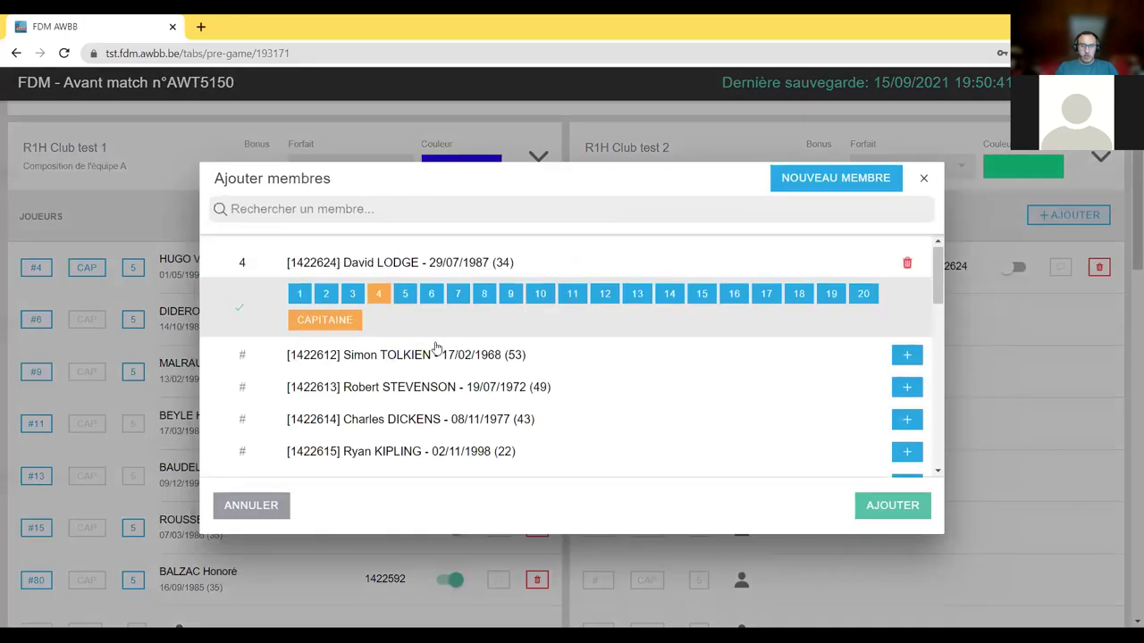
scroll(434, 349, down, 3)
click(435, 244)
click(382, 274)
click(419, 340)
click(457, 363)
click(464, 425)
click(510, 456)
- Select three more players numbered 10, 11 and 13 and confirm adding them
scroll(590, 402, down, 3)
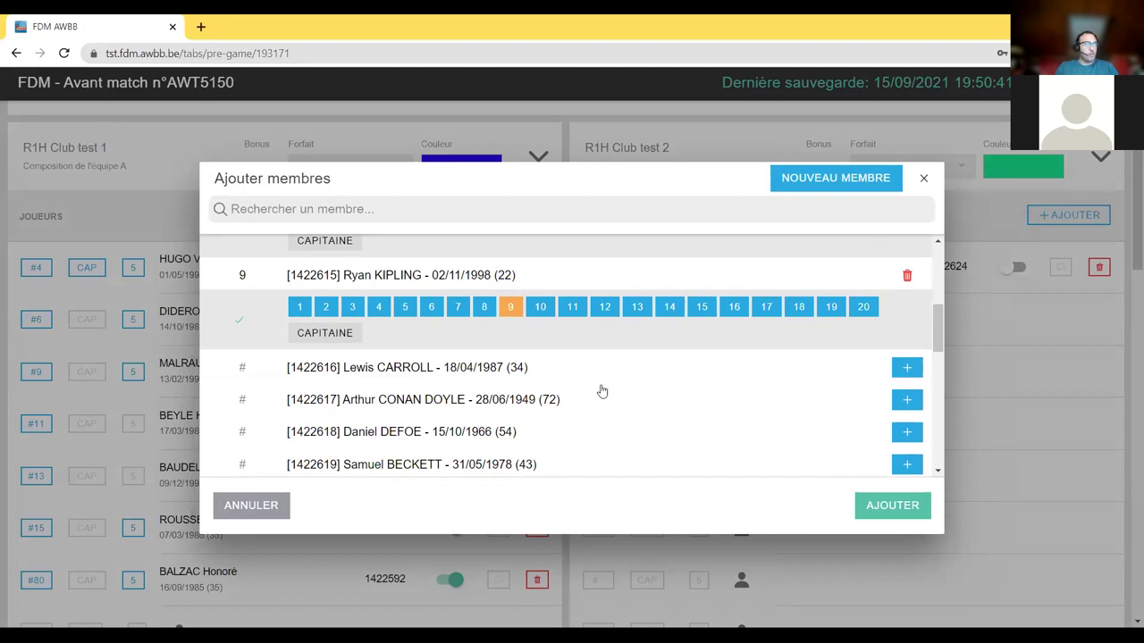
click(485, 374)
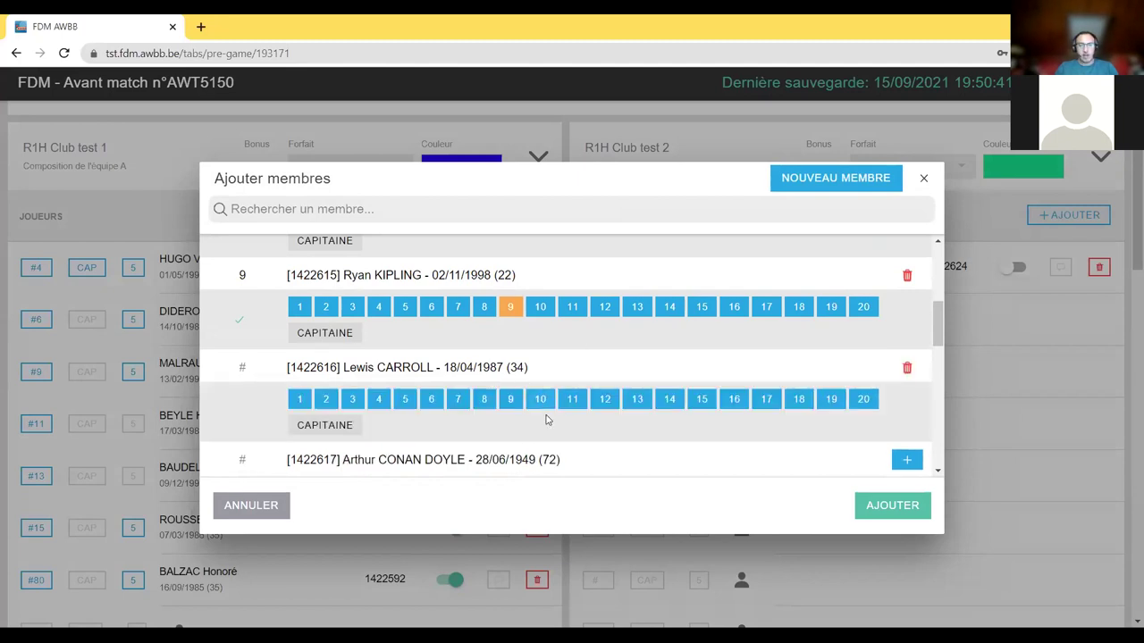
click(540, 398)
scroll(540, 399, down, 1)
click(536, 394)
click(577, 418)
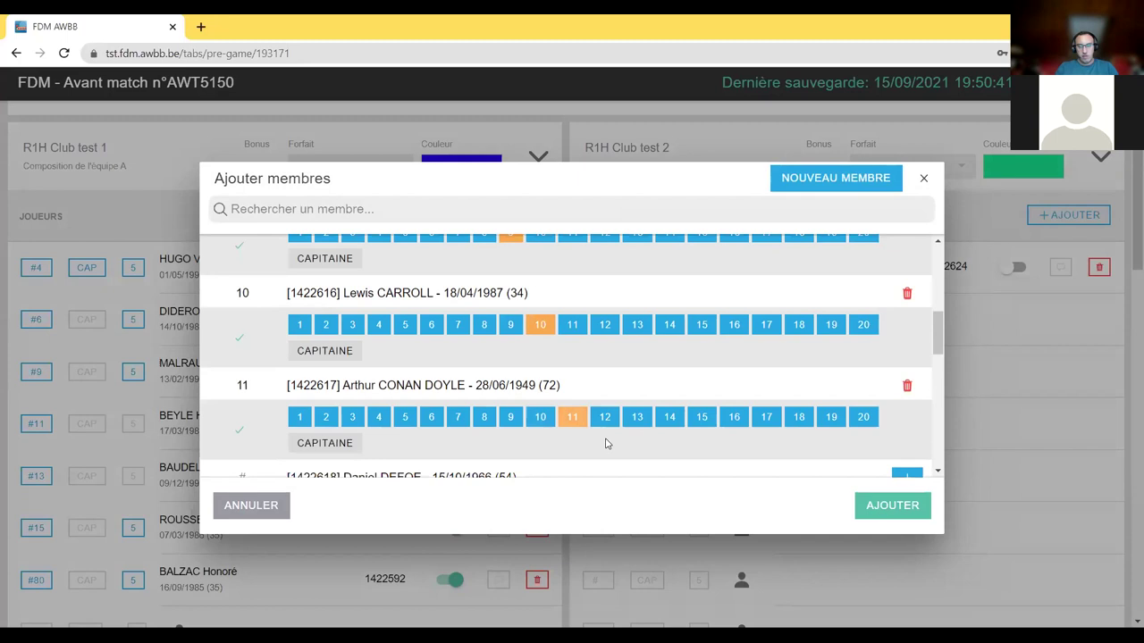
scroll(590, 358, down, 3)
scroll(572, 321, up, 1)
click(574, 358)
click(637, 393)
click(864, 510)
scroll(880, 453, down, 2)
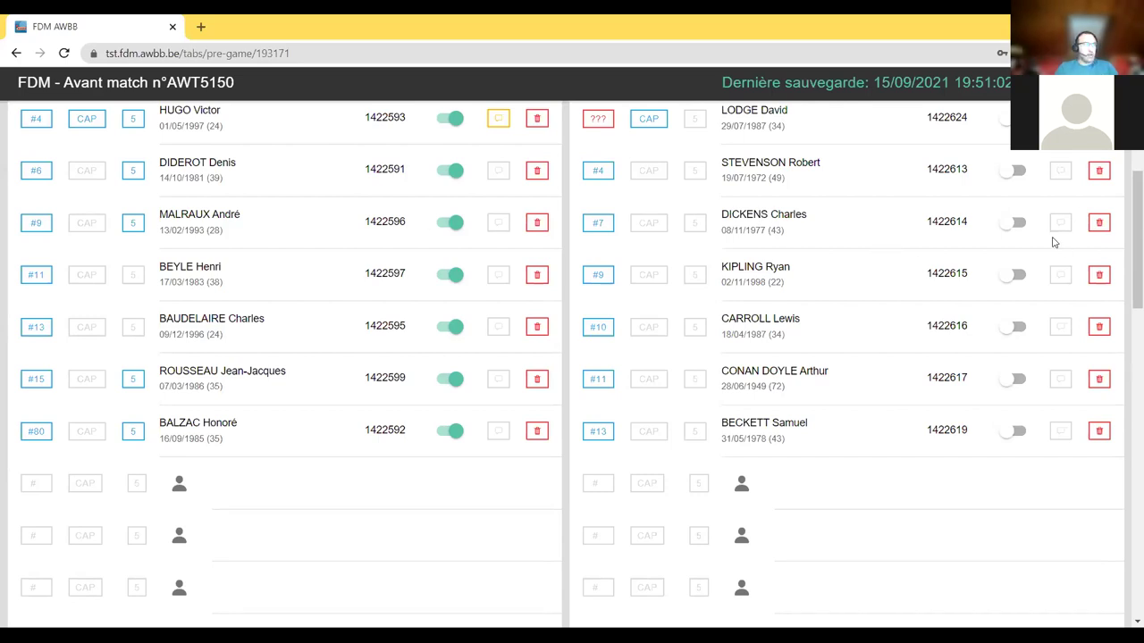
- Change team B captain's missing '???' shirt number to 01
scroll(1014, 330, up, 2)
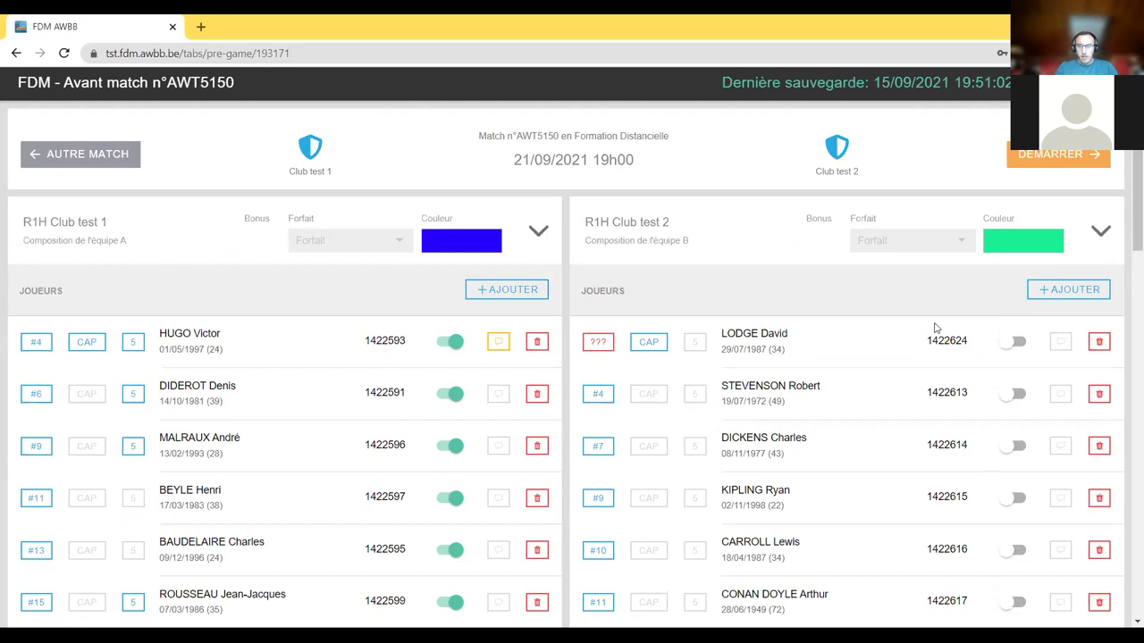
scroll(804, 259, down, 1)
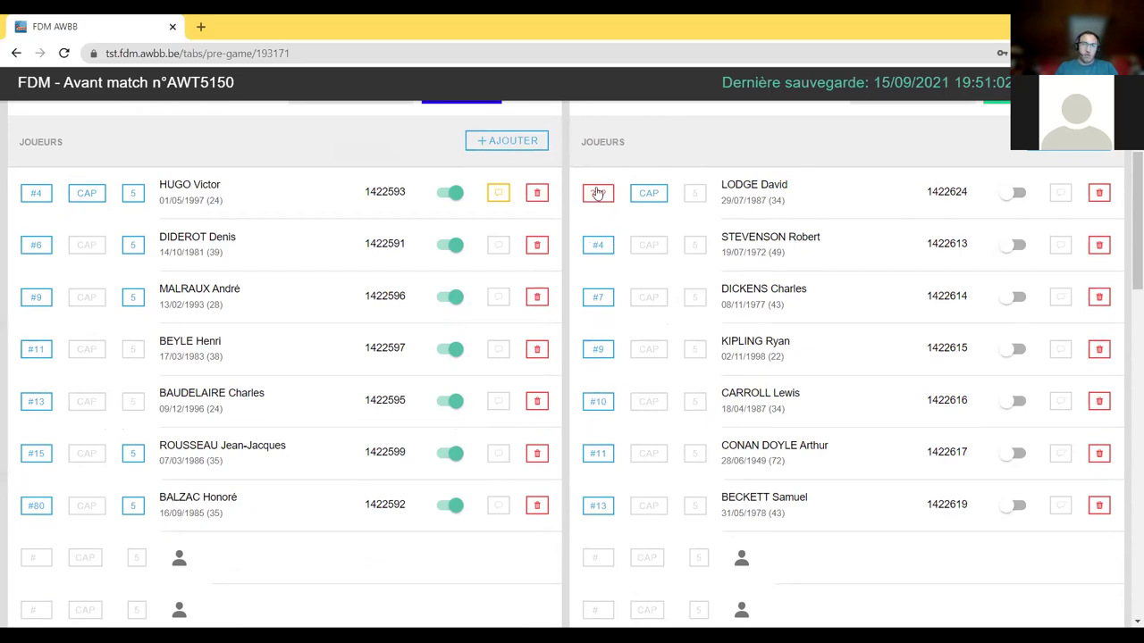
click(598, 194)
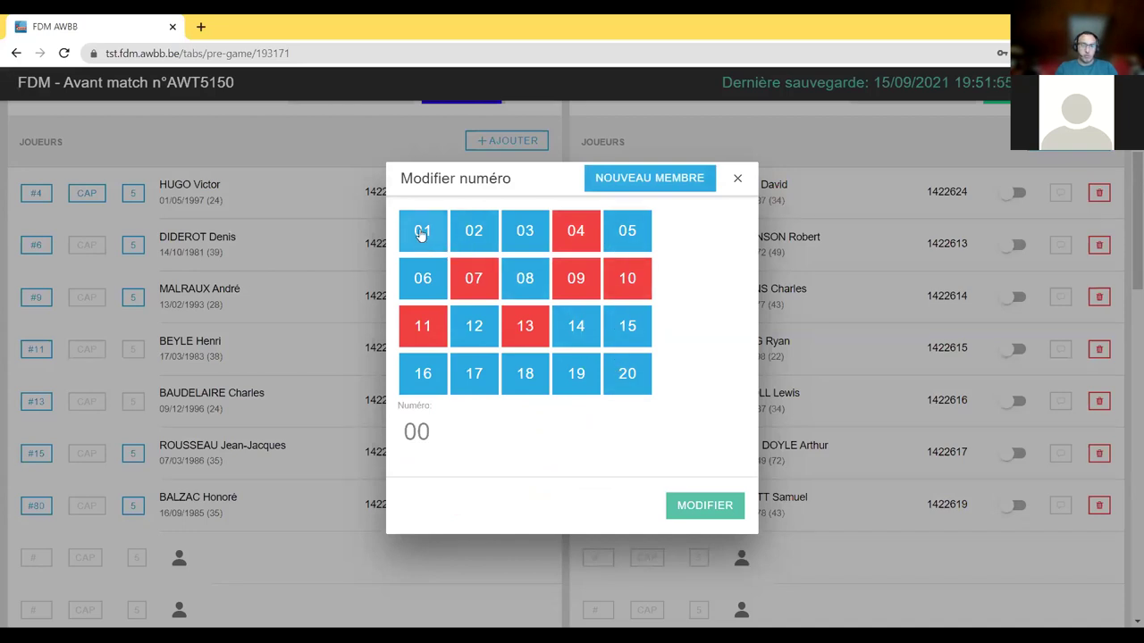
click(421, 231)
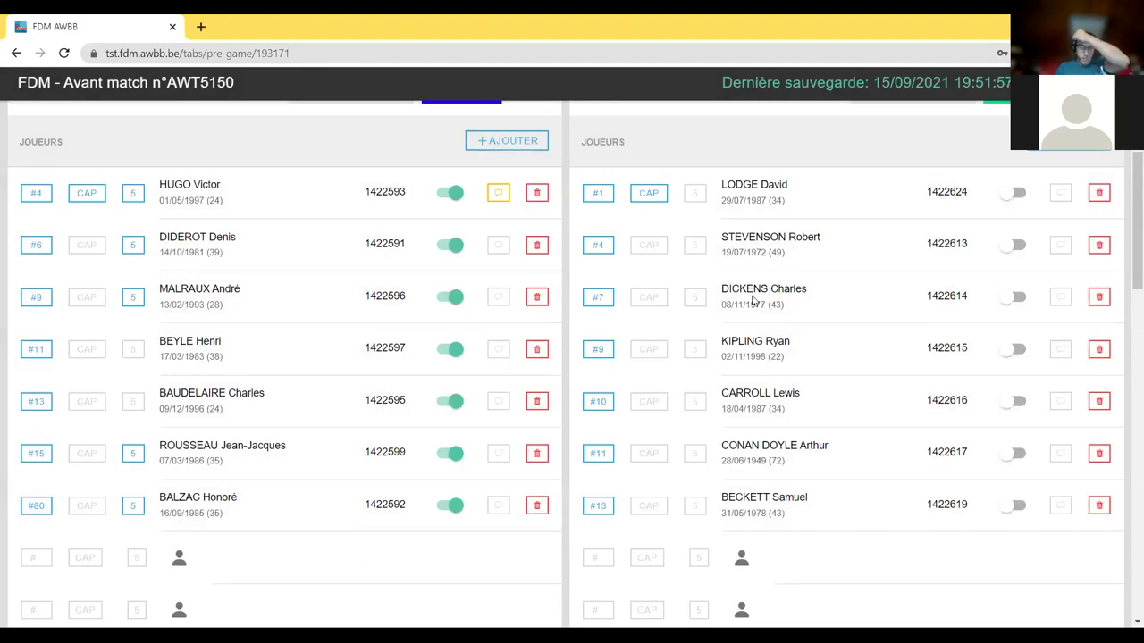
scroll(842, 357, down, 2)
scroll(804, 362, up, 2)
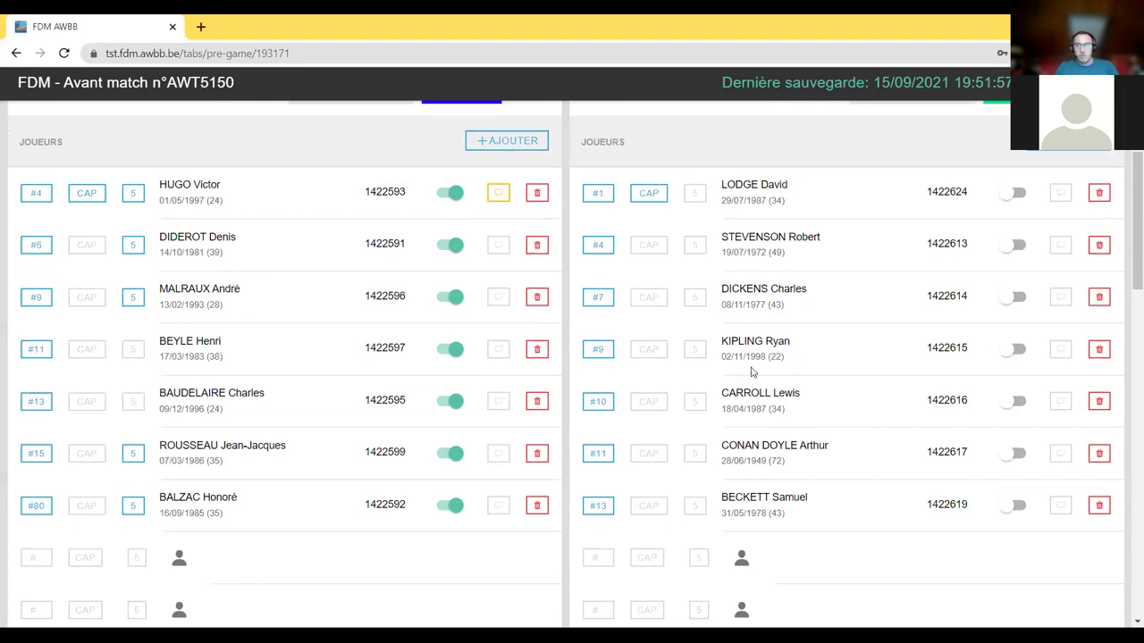
scroll(753, 372, down, 6)
scroll(765, 391, up, 6)
scroll(785, 394, up, 2)
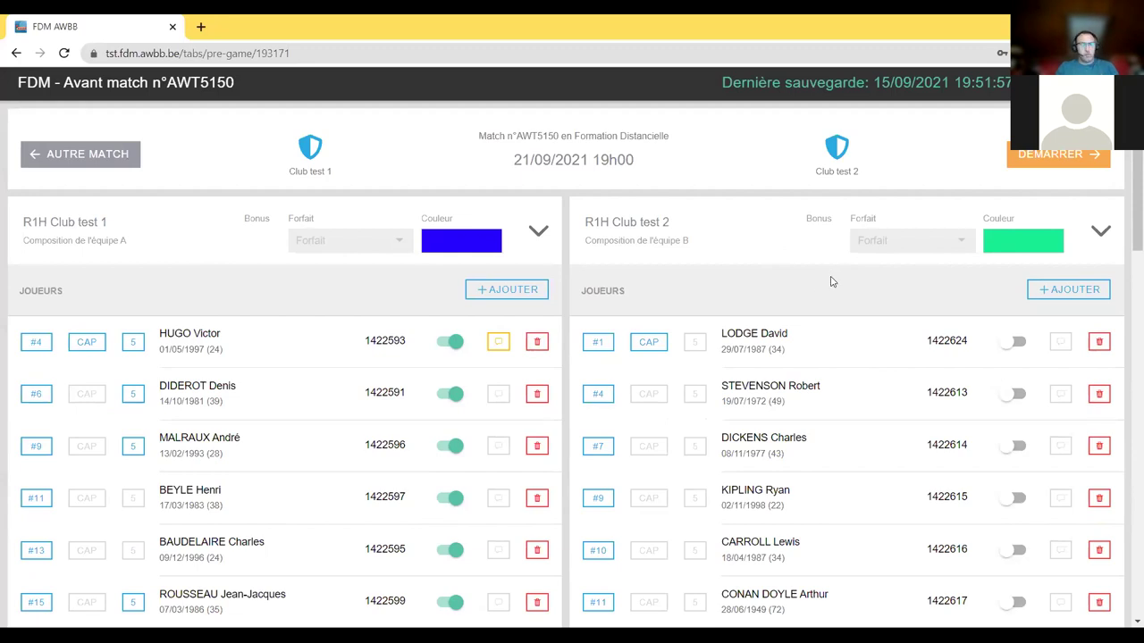
- After the failed start check, mark five team B players as the starting five
click(1054, 164)
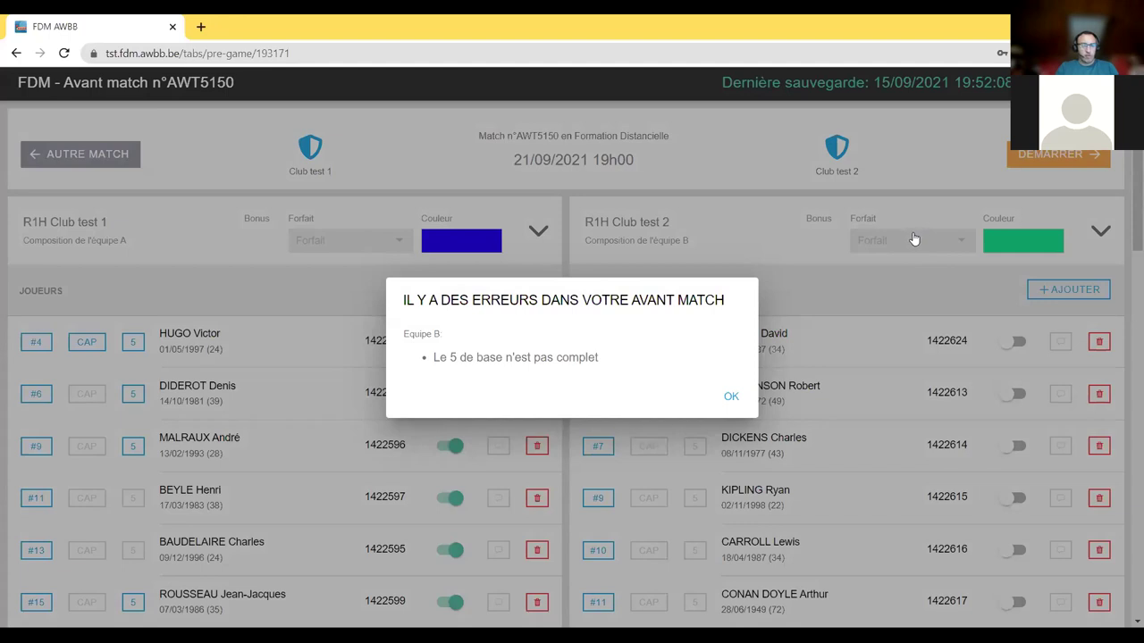
click(736, 401)
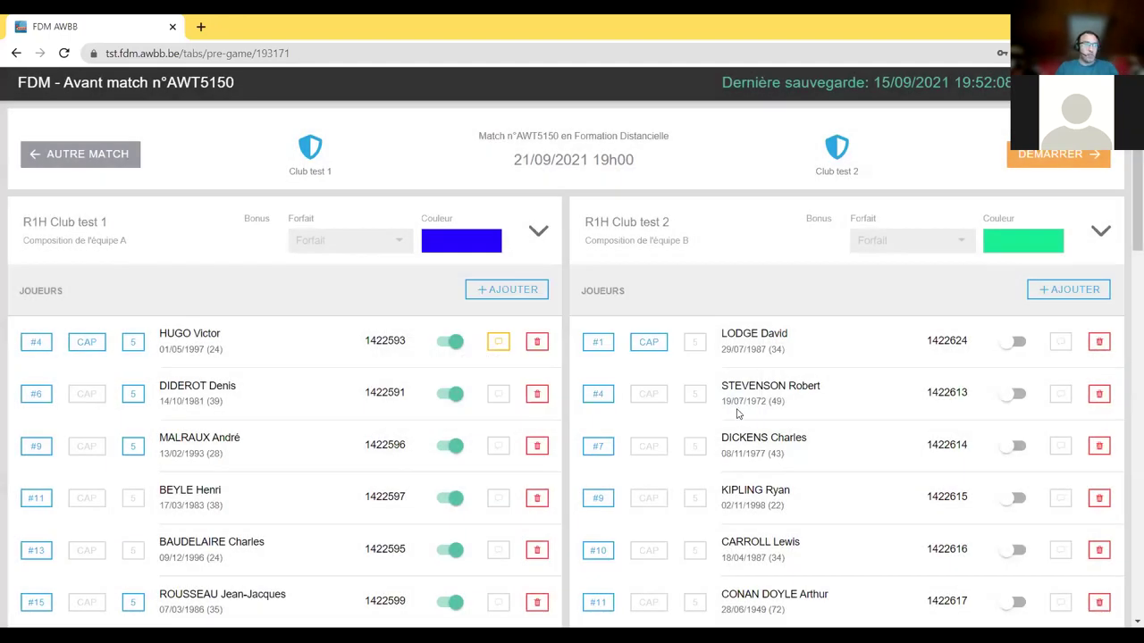
scroll(721, 359, down, 1)
scroll(720, 358, down, 1)
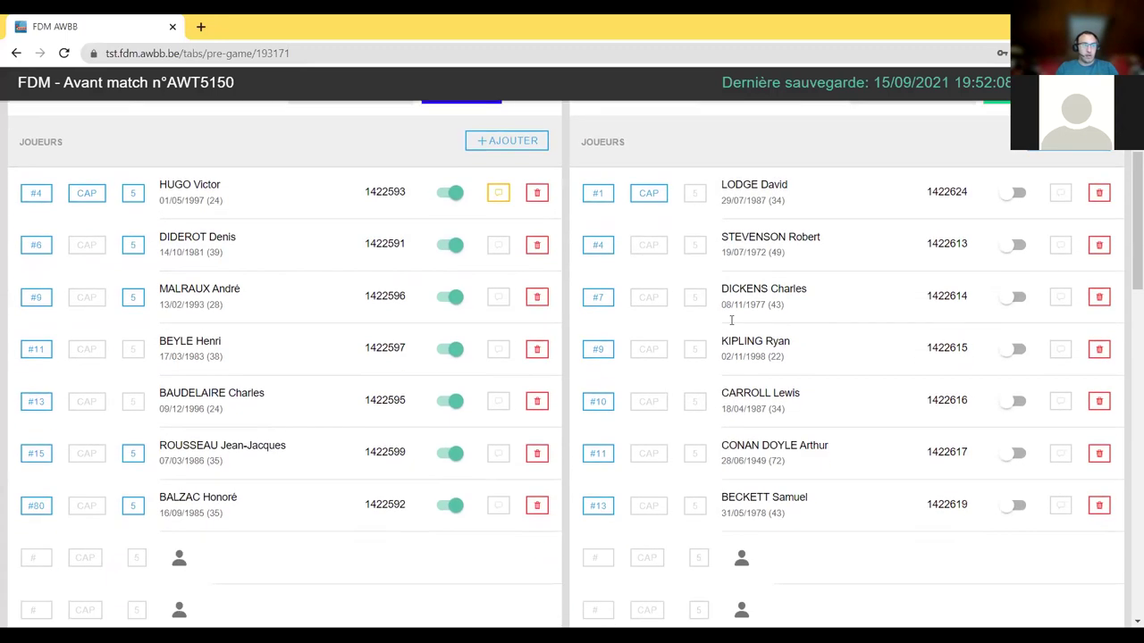
click(694, 244)
click(694, 297)
click(694, 401)
click(694, 453)
click(694, 509)
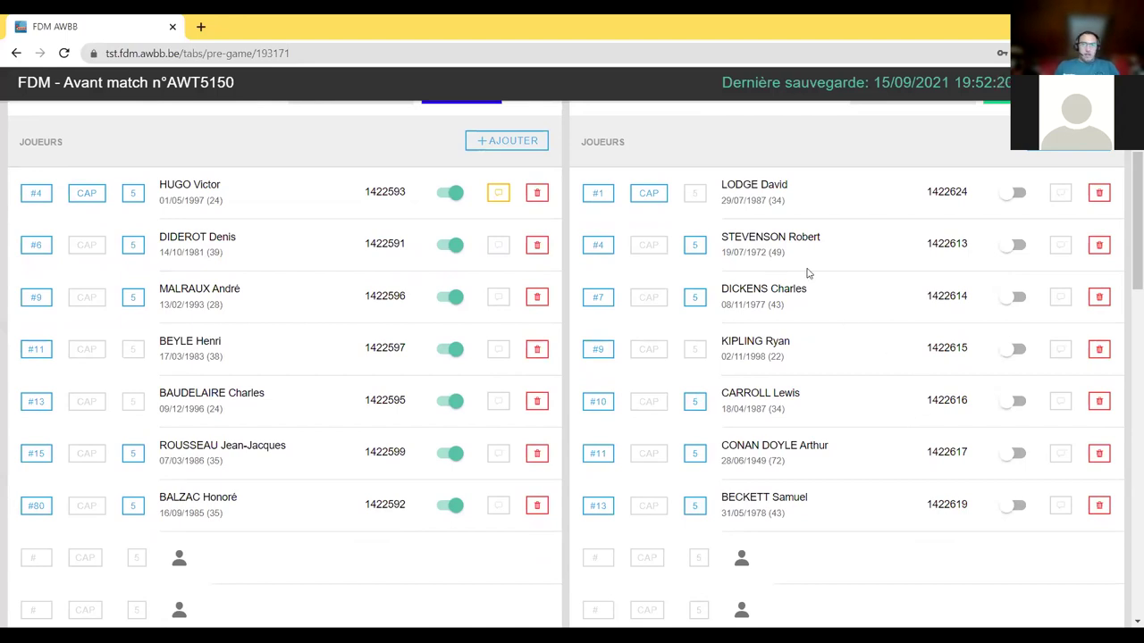
scroll(804, 270, up, 2)
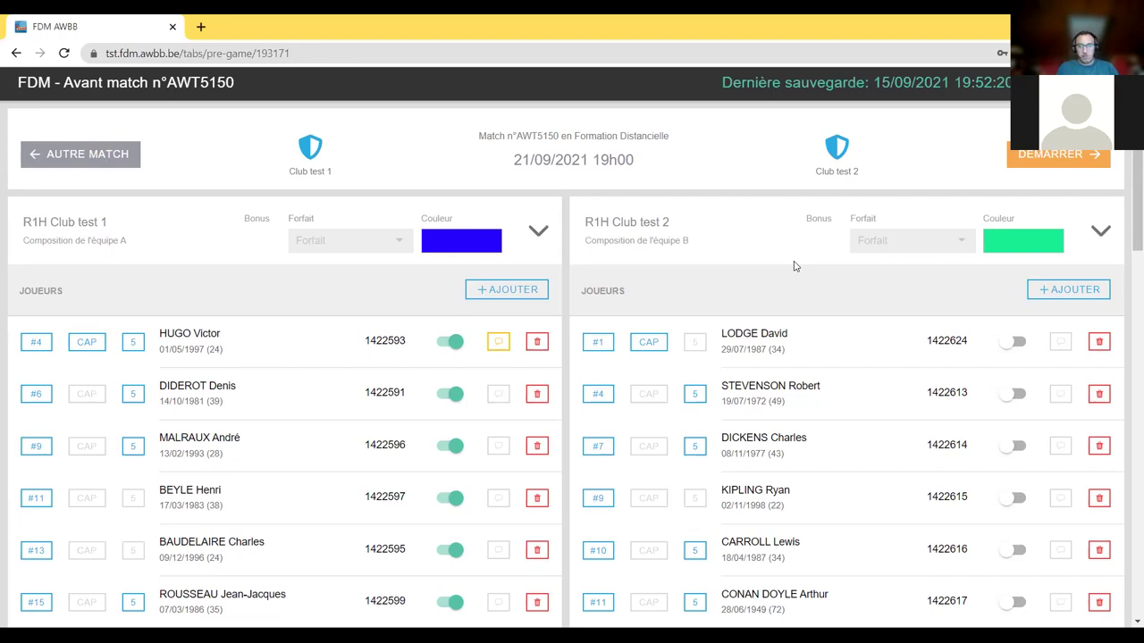
- Mark all seven team B players, including the captain, as present
scroll(1063, 384, down, 3)
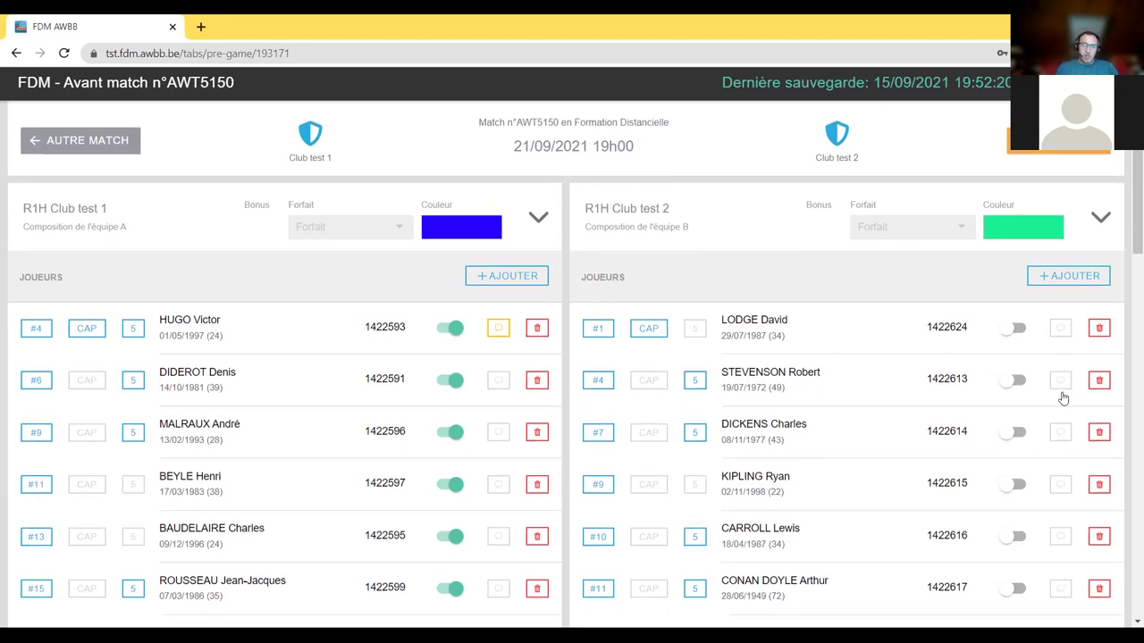
click(1014, 506)
click(1014, 453)
click(1014, 400)
click(1019, 296)
click(1012, 350)
click(1017, 244)
click(1005, 193)
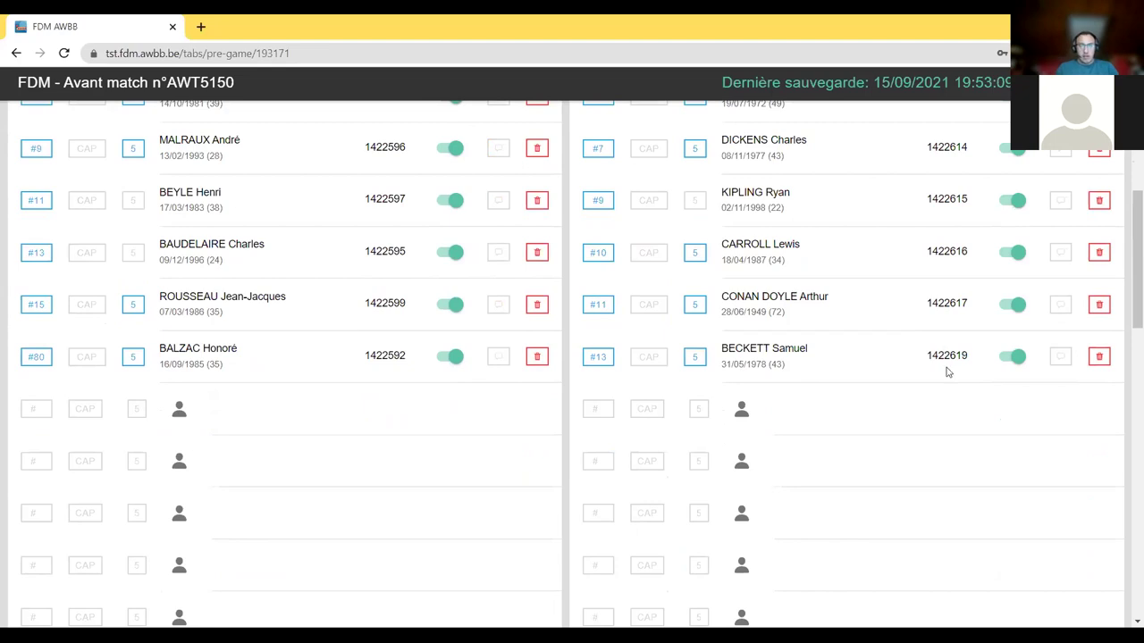
- Mark both teams' coaches and both delegates as present
scroll(944, 370, up, 5)
scroll(965, 352, down, 10)
click(1012, 275)
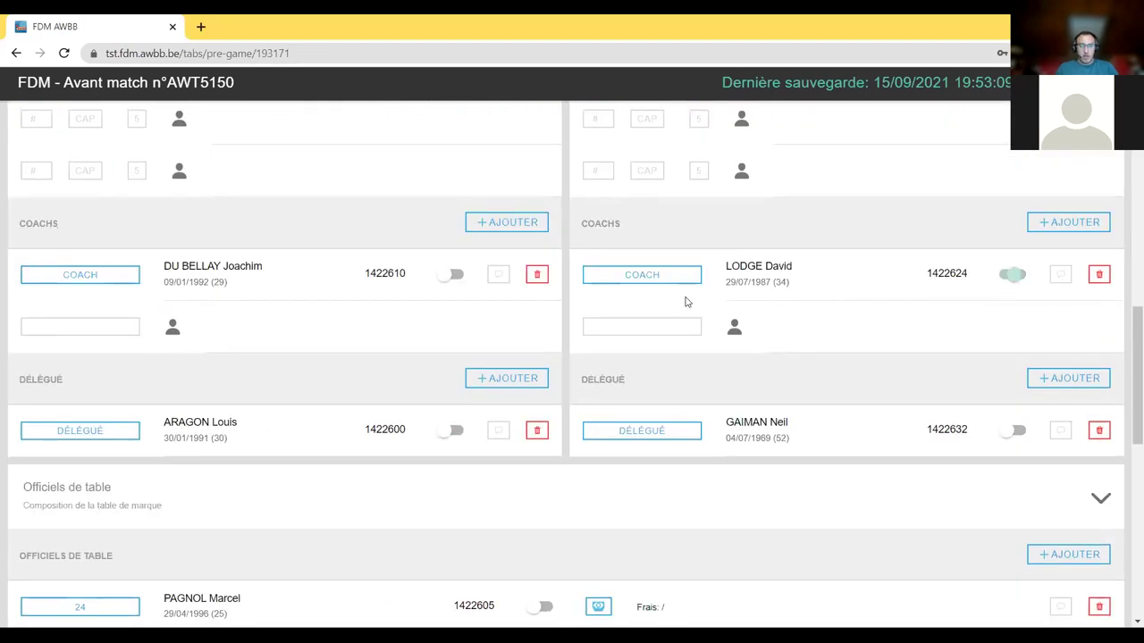
click(451, 274)
click(451, 430)
click(1016, 430)
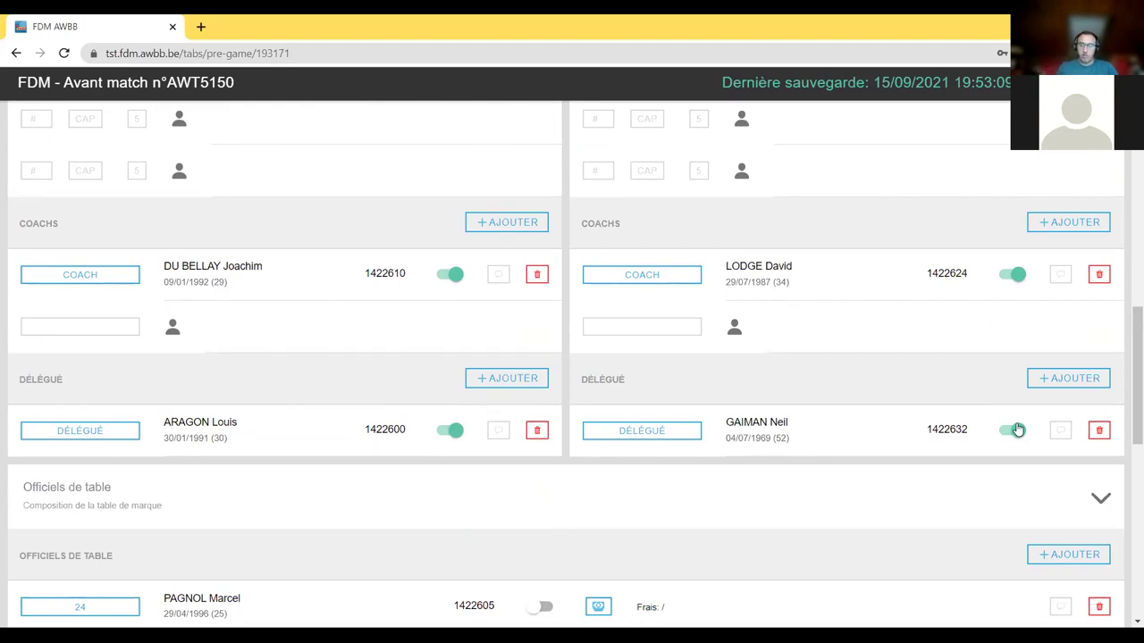
- Mark the three table officials (Officiels de table) as present
scroll(799, 360, up, 5)
scroll(930, 331, up, 4)
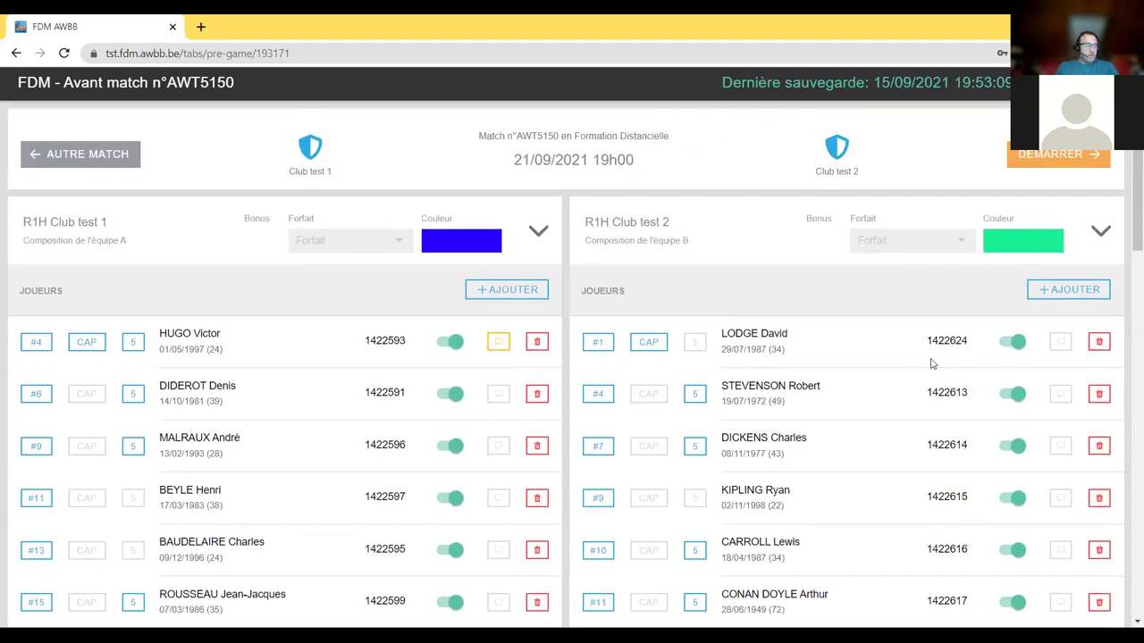
scroll(894, 358, down, 9)
scroll(838, 385, down, 3)
click(542, 234)
click(539, 286)
click(541, 339)
scroll(559, 346, up, 12)
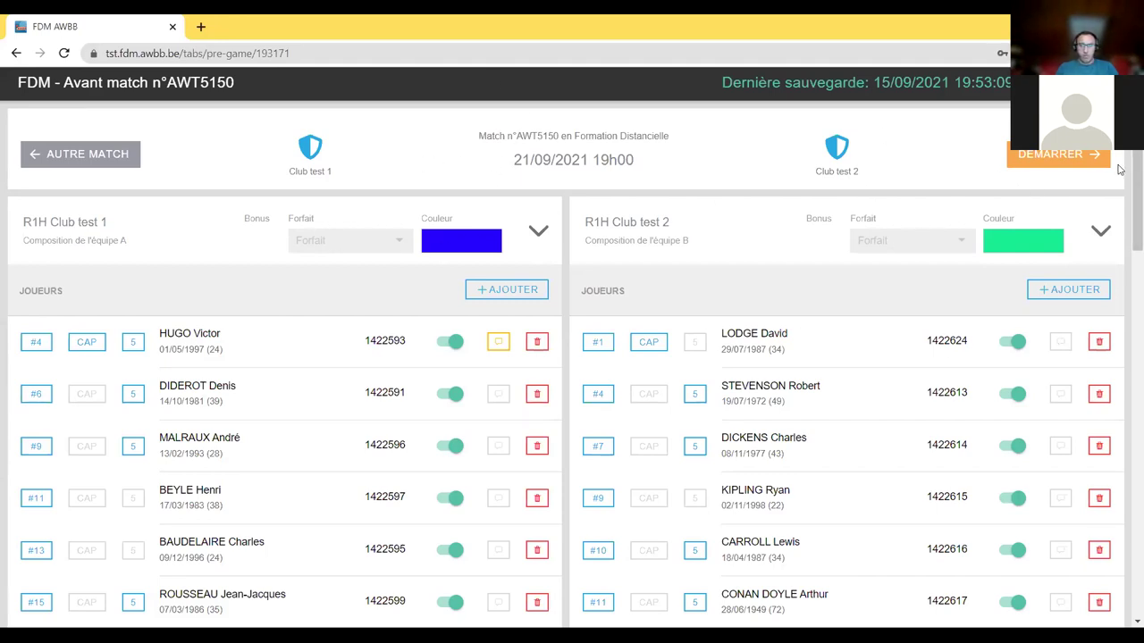
- Move to the scoring screen, switch Chrome to full screen with F11, then return to the rosters
click(1052, 159)
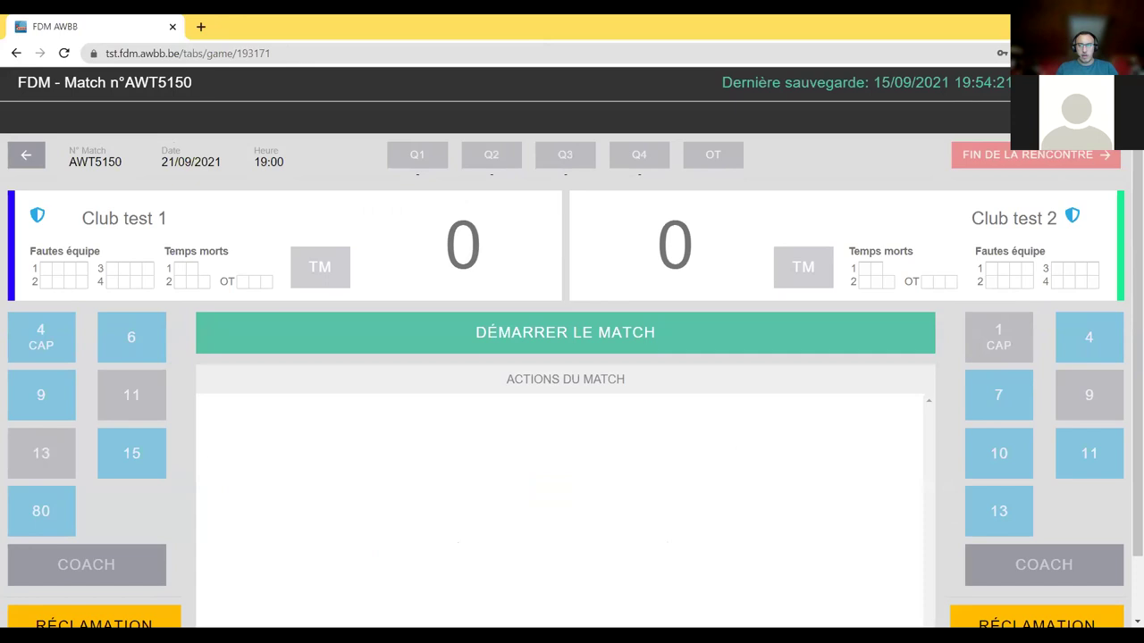
click(1129, 53)
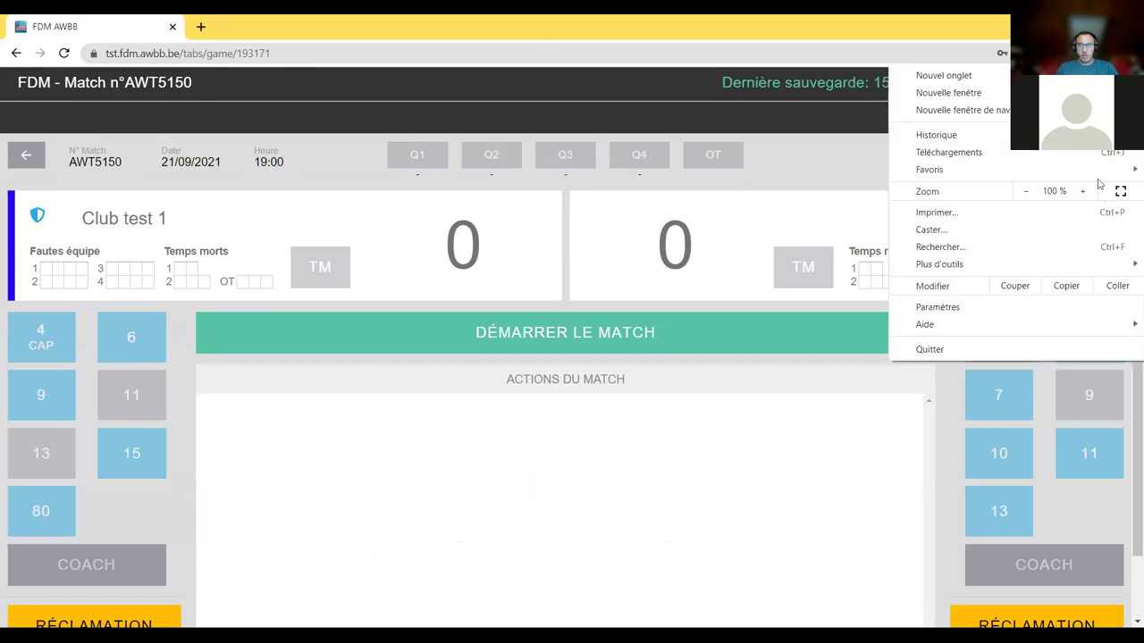
key(F11)
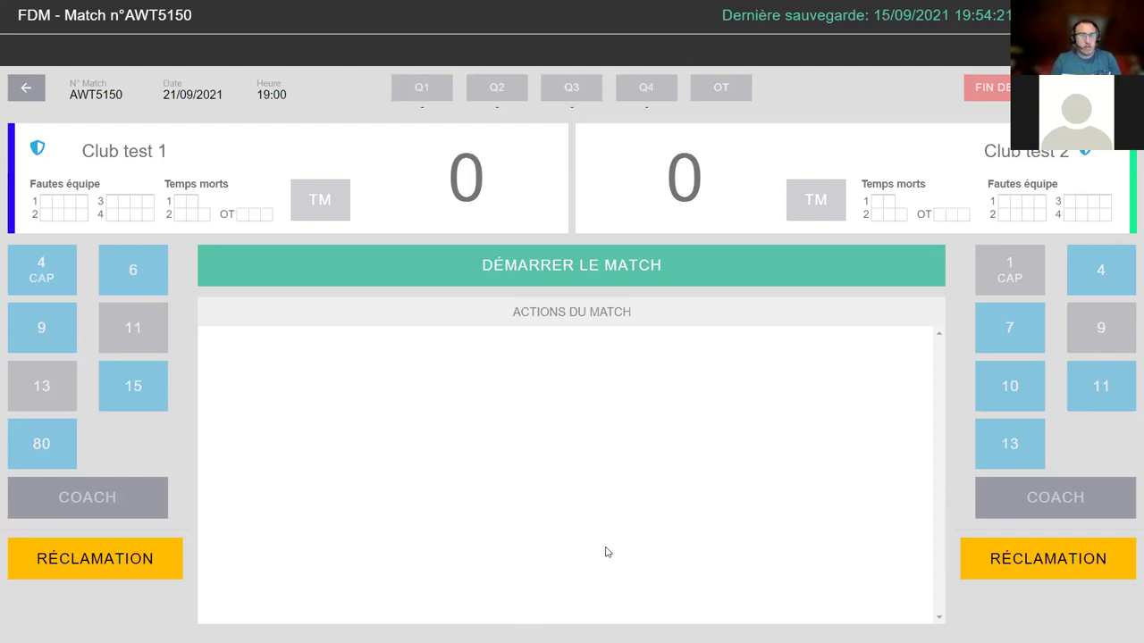
click(892, 157)
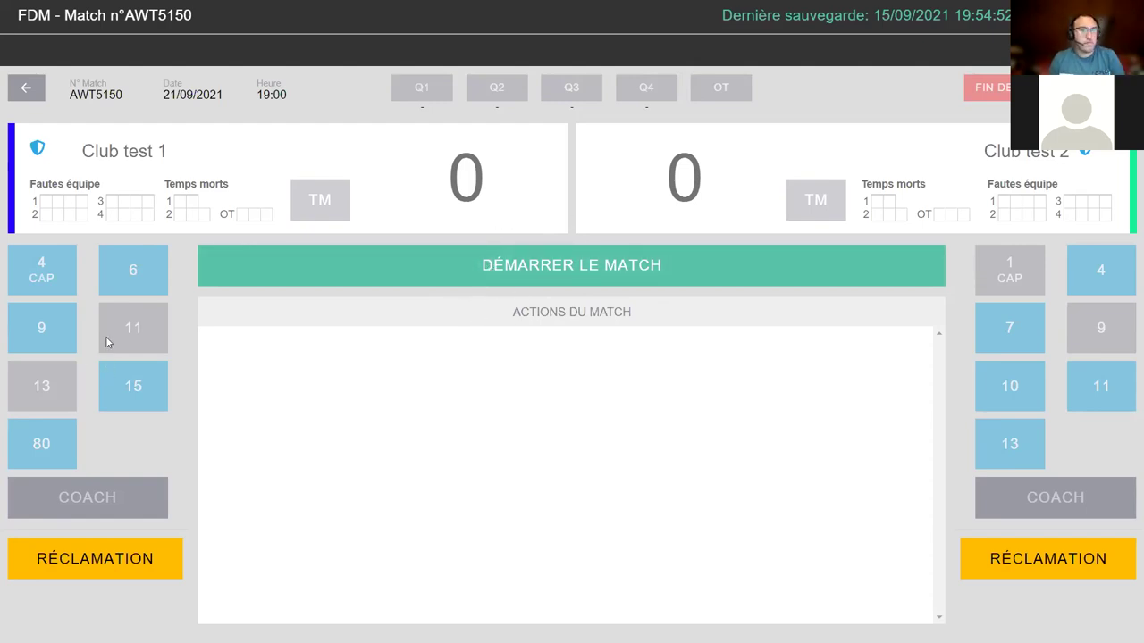
- Start match AWT5150 with the start time minutes set to 54 (19:54)
click(572, 273)
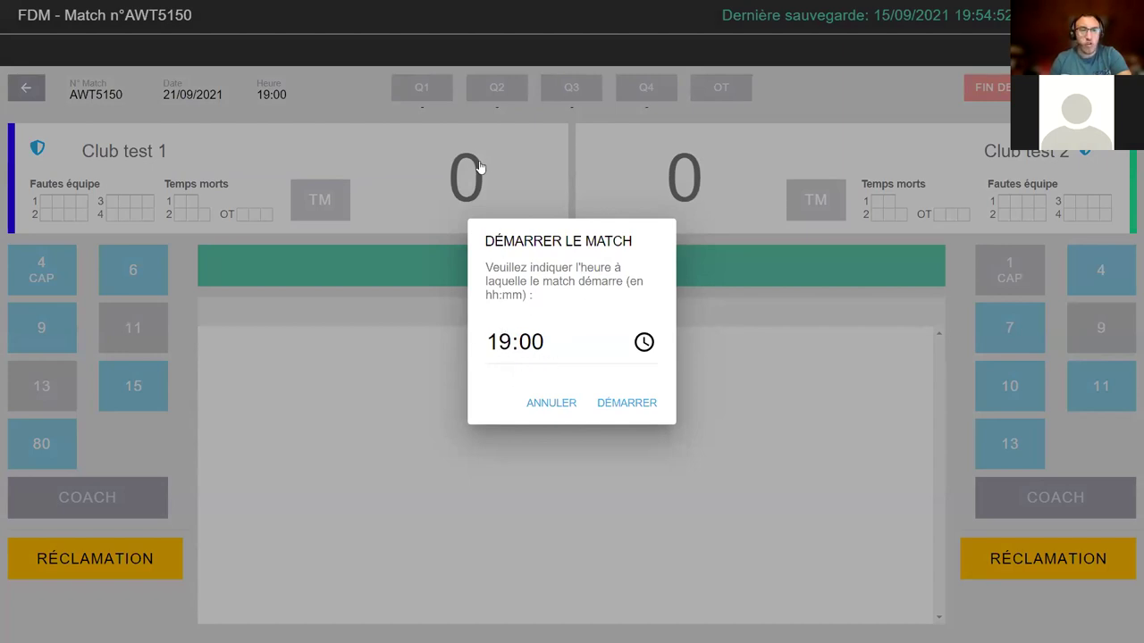
click(529, 341)
text(54)
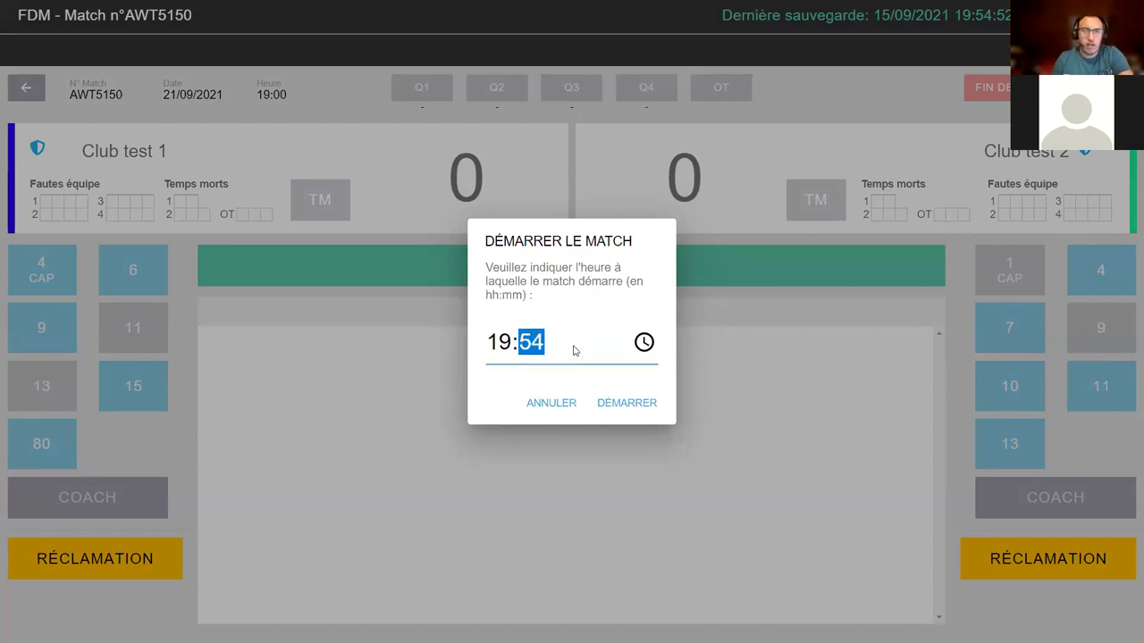
click(626, 418)
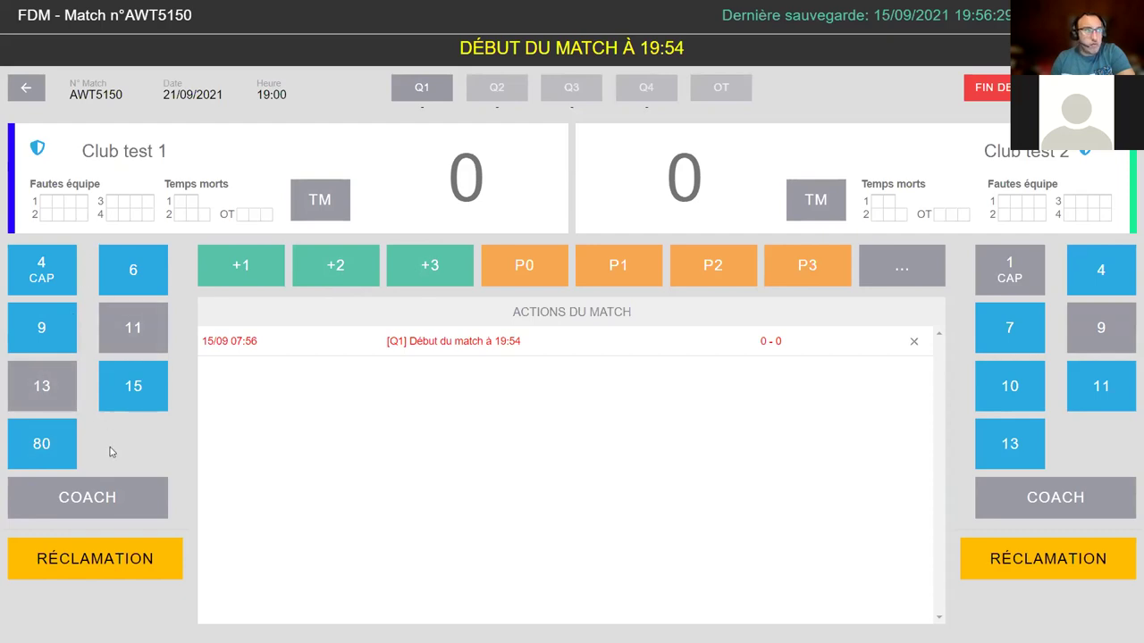
click(24, 92)
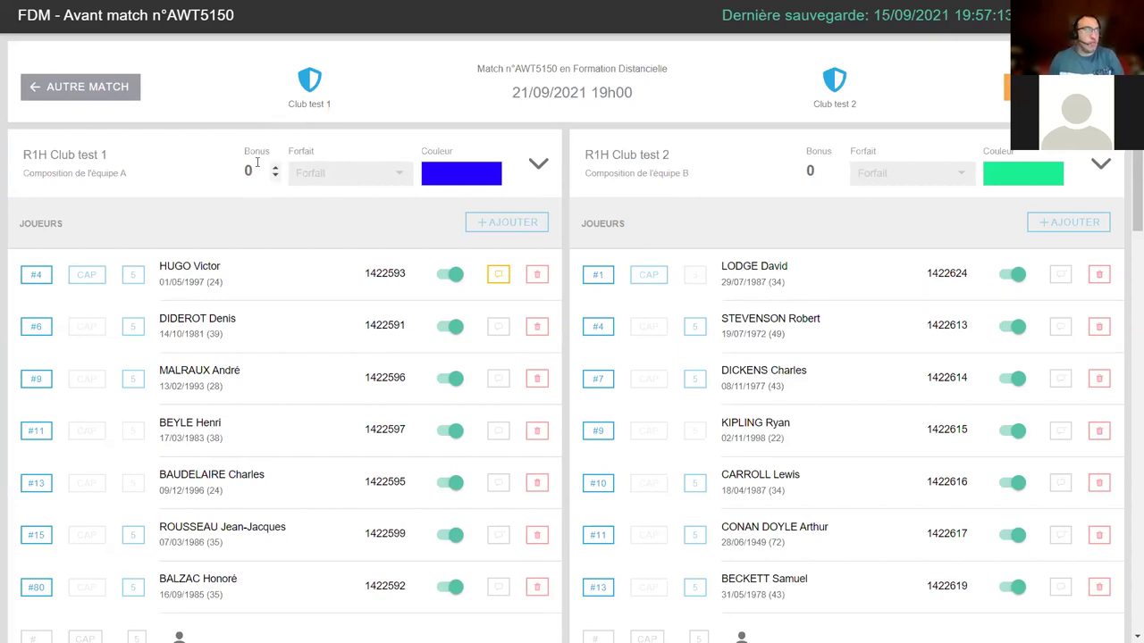
drag(261, 170, 207, 170)
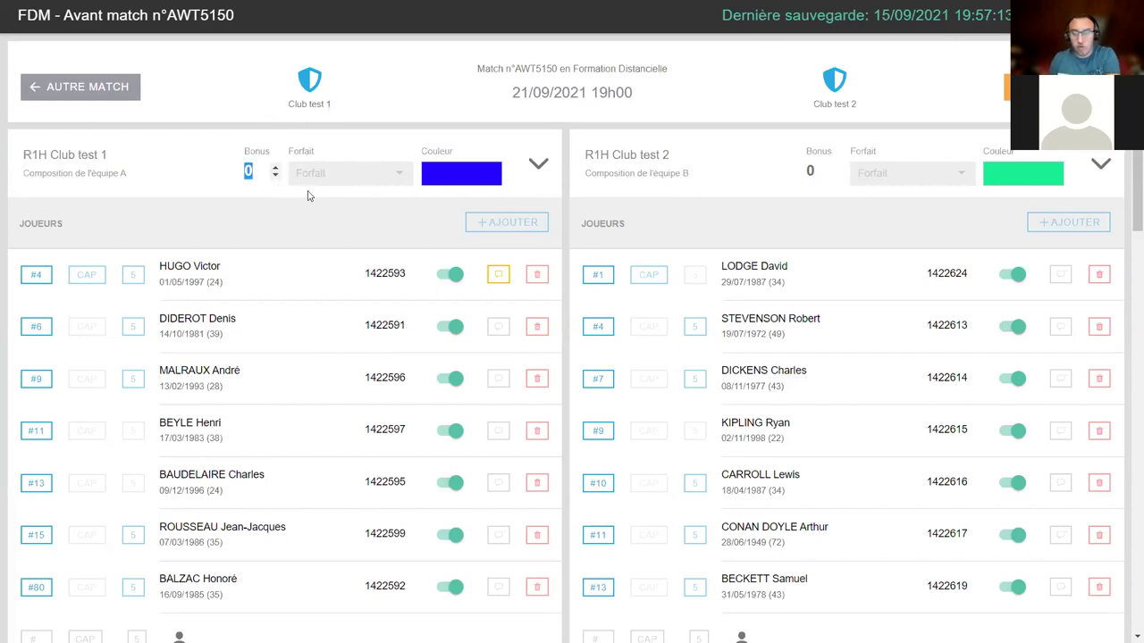
text(5)
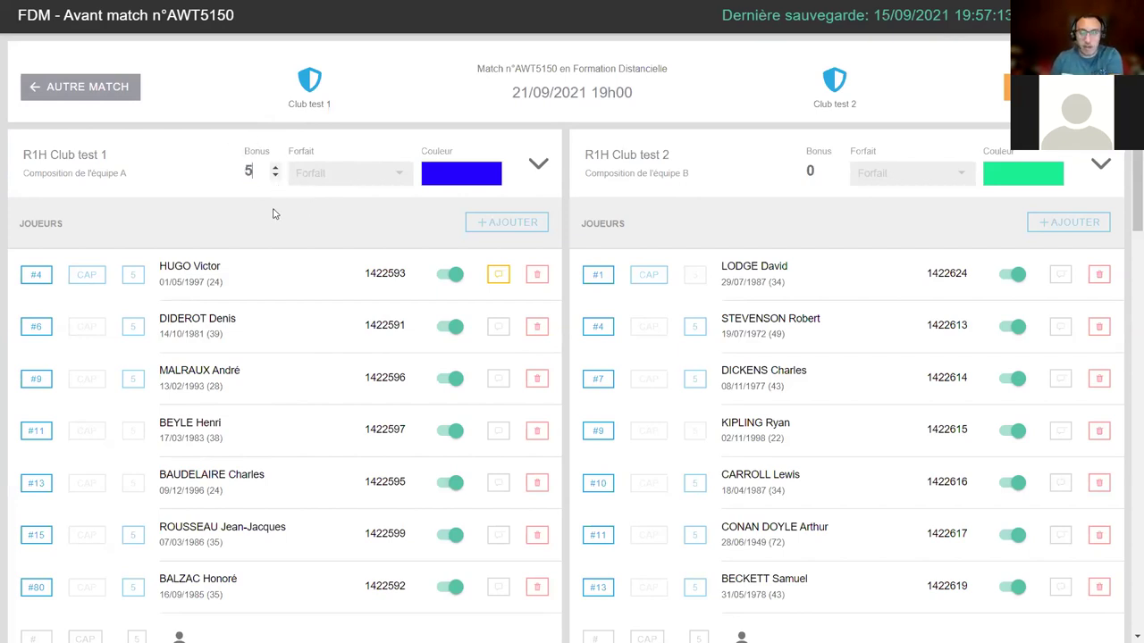
text(0)
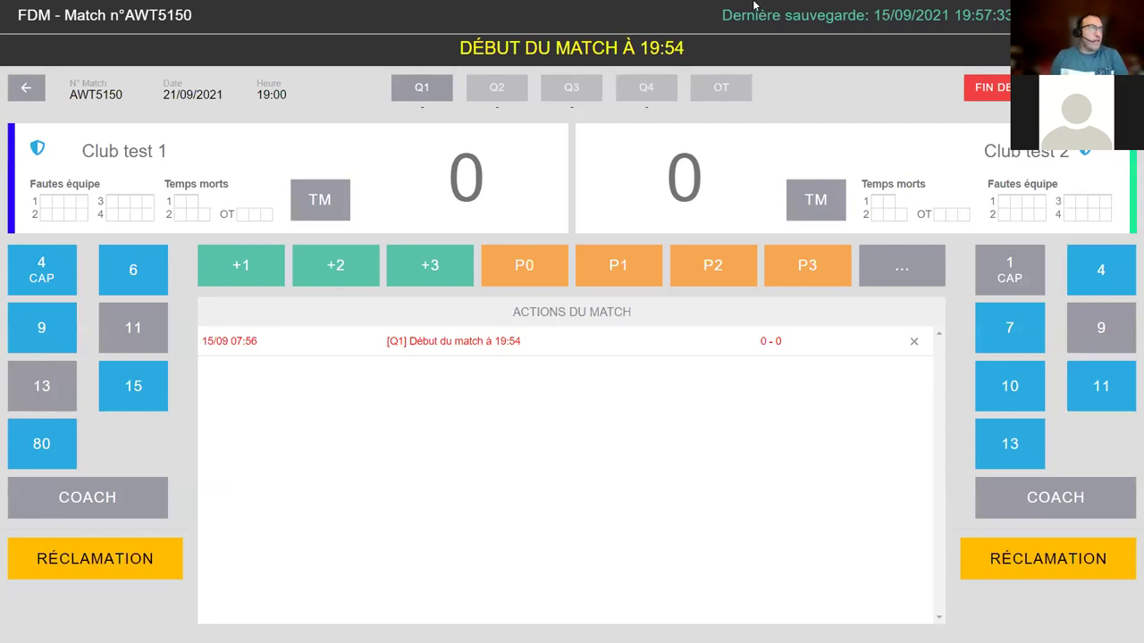
- Show AWT5150's live scoring screen with the Q1 kickoff entry at 19:54, 0–0
mouse_move(712, 44)
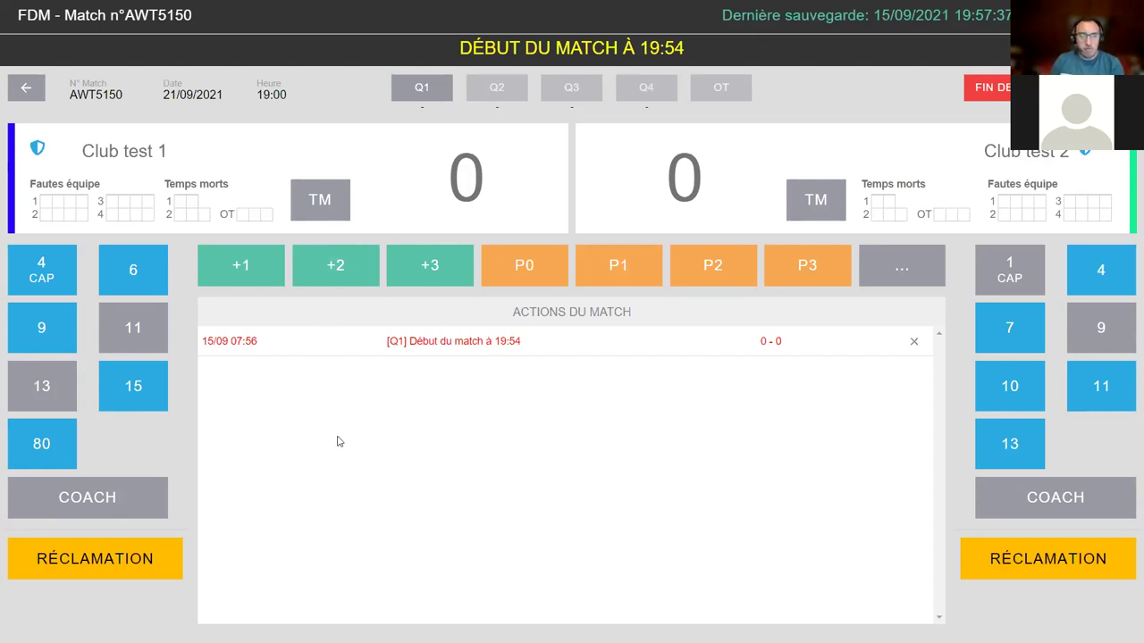
- Log a two-pointer for home player 9 and a three-pointer for visitor player 7
click(370, 276)
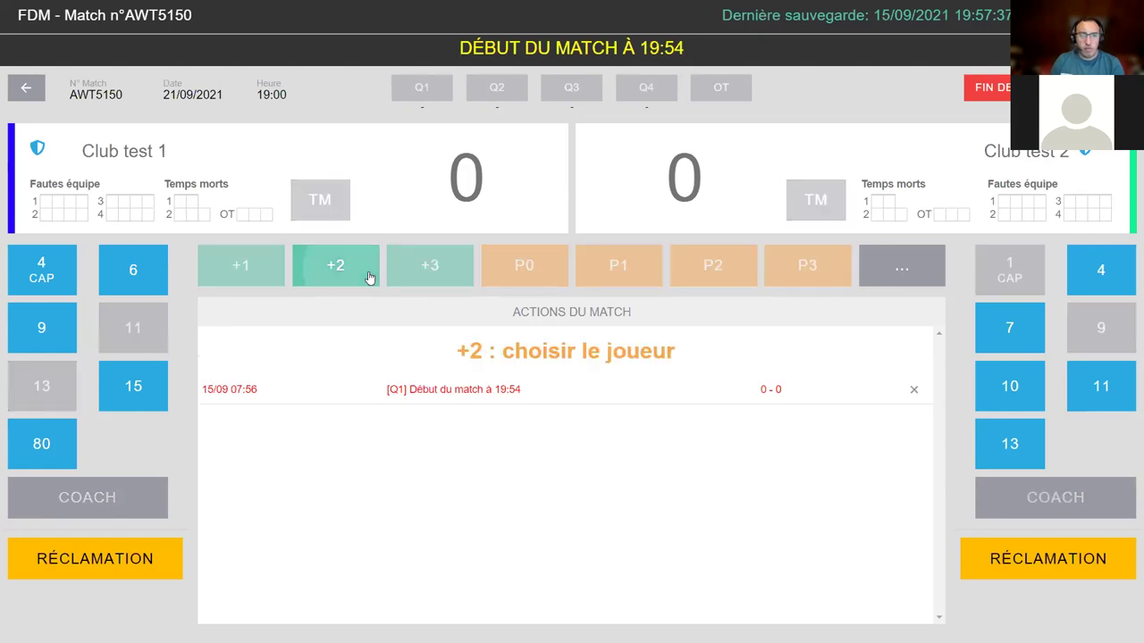
click(40, 324)
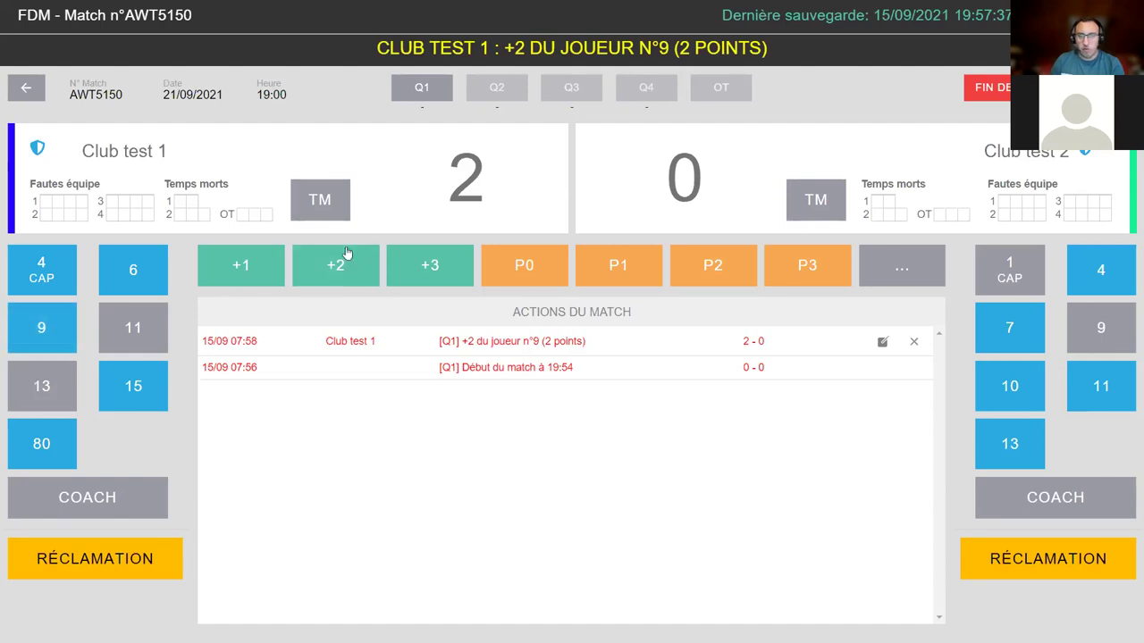
click(454, 267)
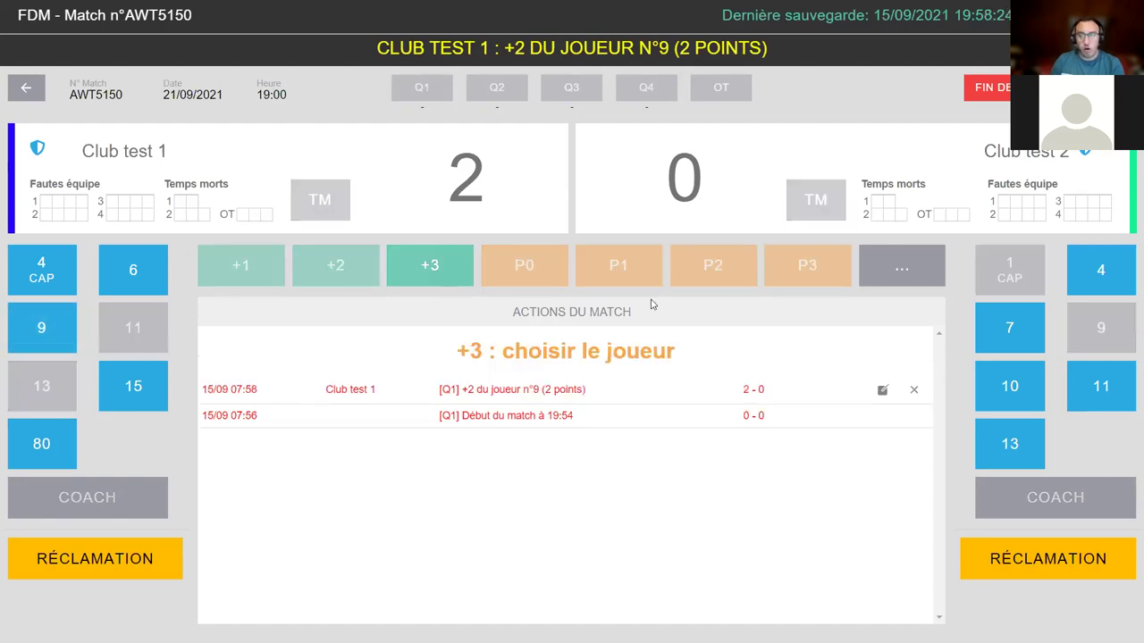
click(1032, 335)
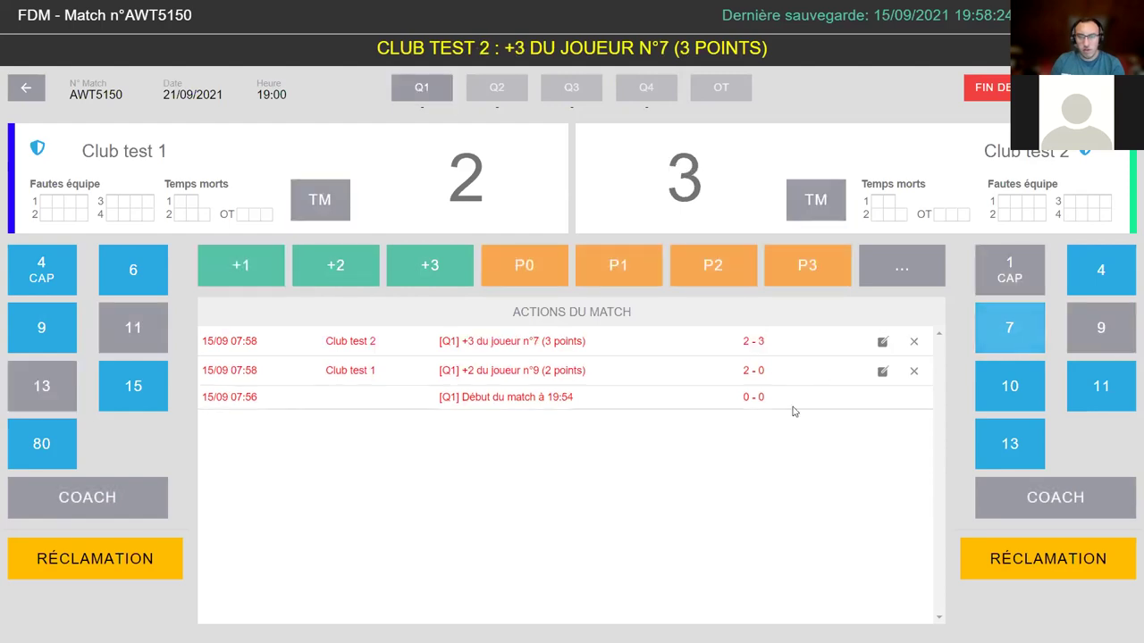
drag(193, 340, 792, 337)
click(315, 406)
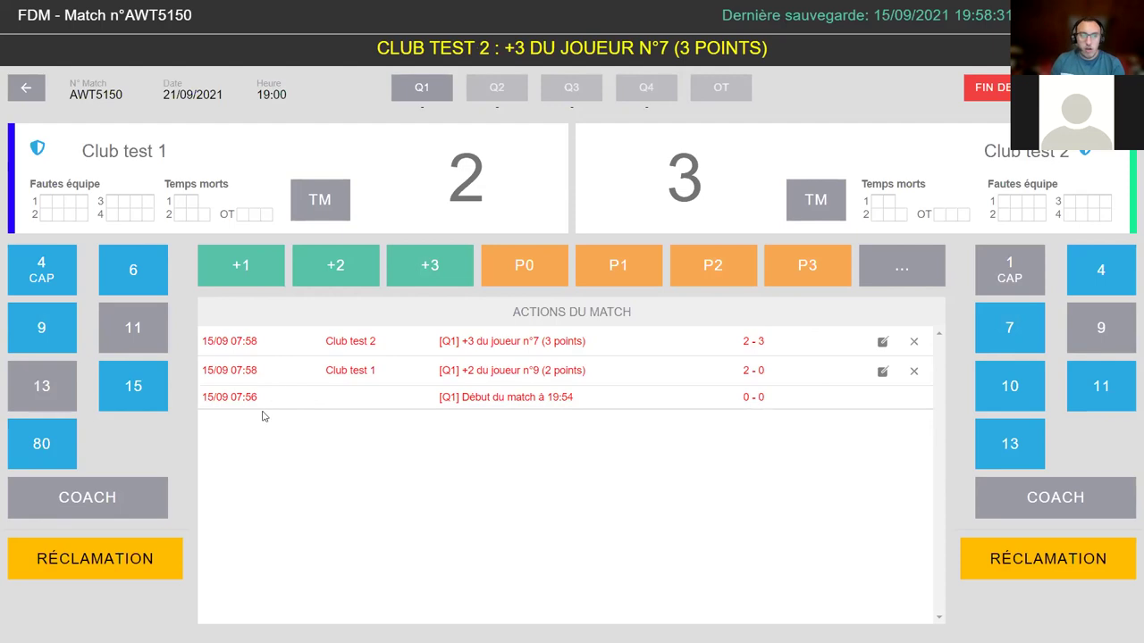
- Add two more two-pointers for home player 9 and one for player 4, reaching 8–3
click(23, 340)
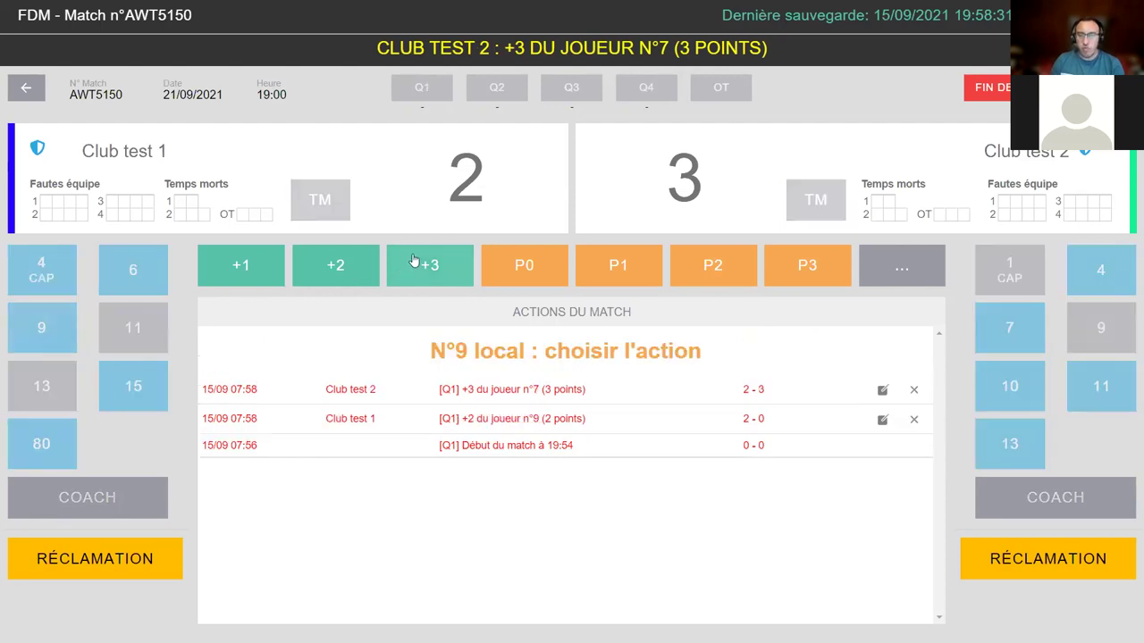
click(367, 278)
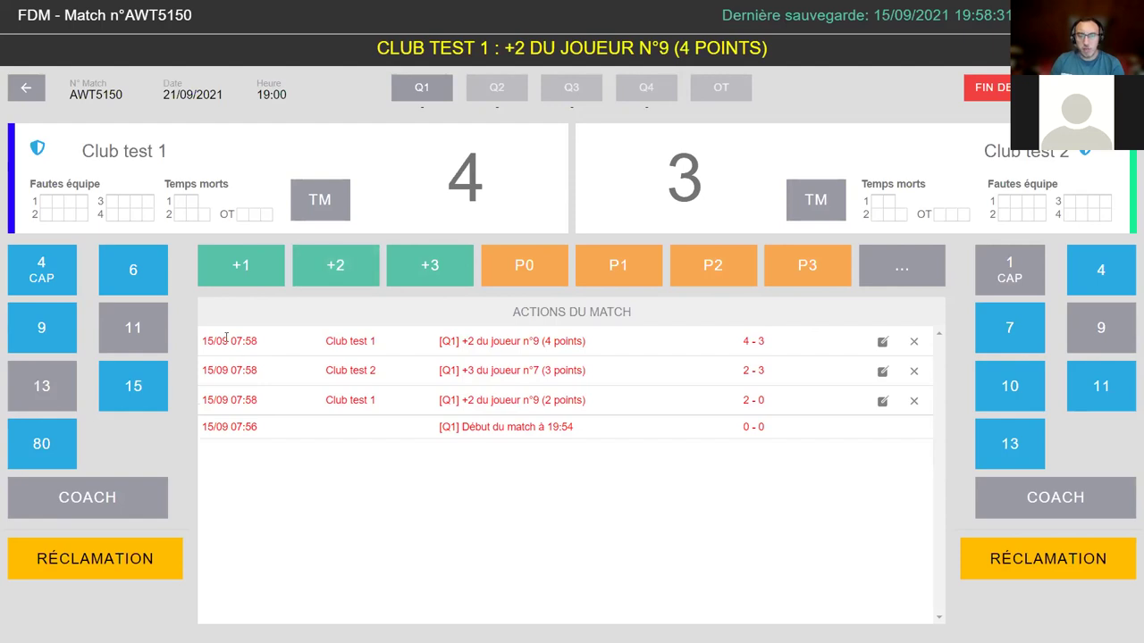
drag(316, 350, 423, 351)
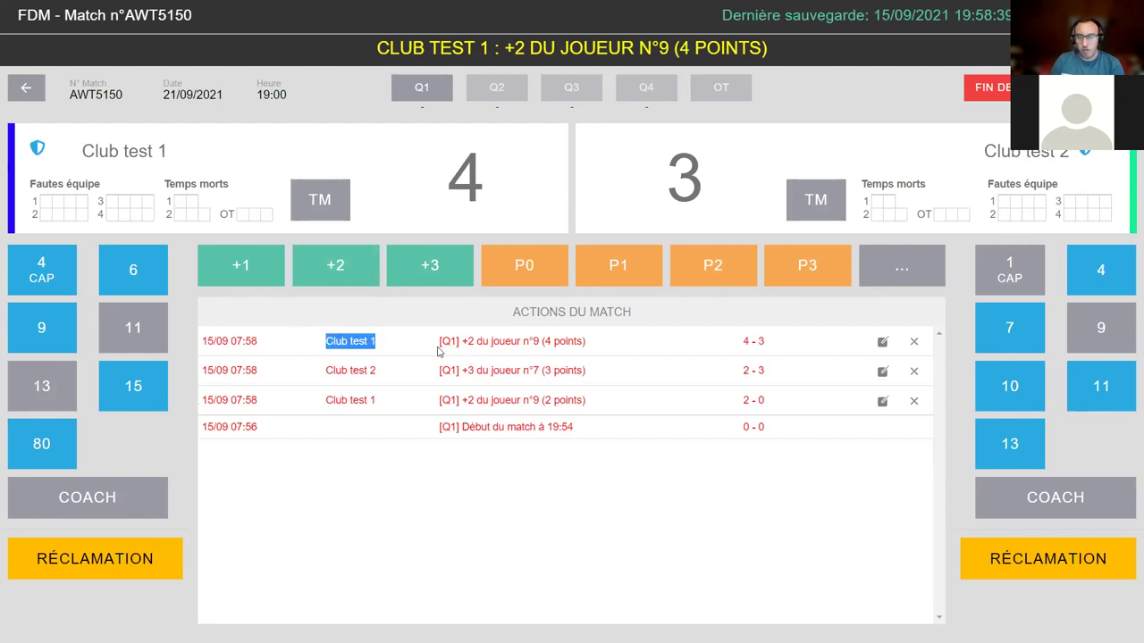
triple_click(574, 347)
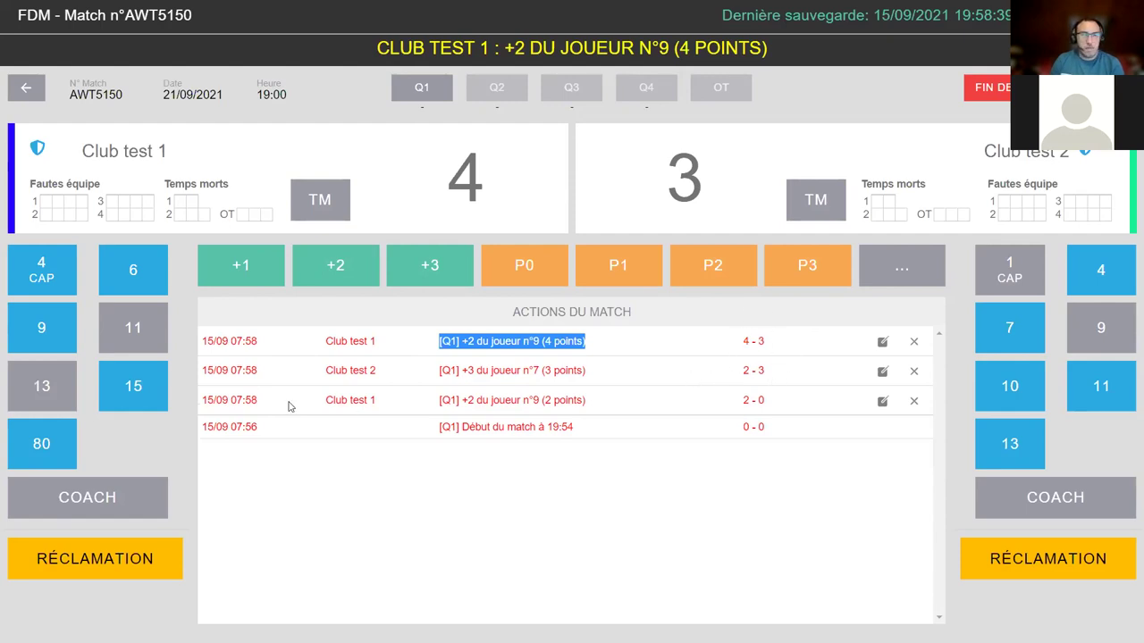
click(337, 283)
click(41, 332)
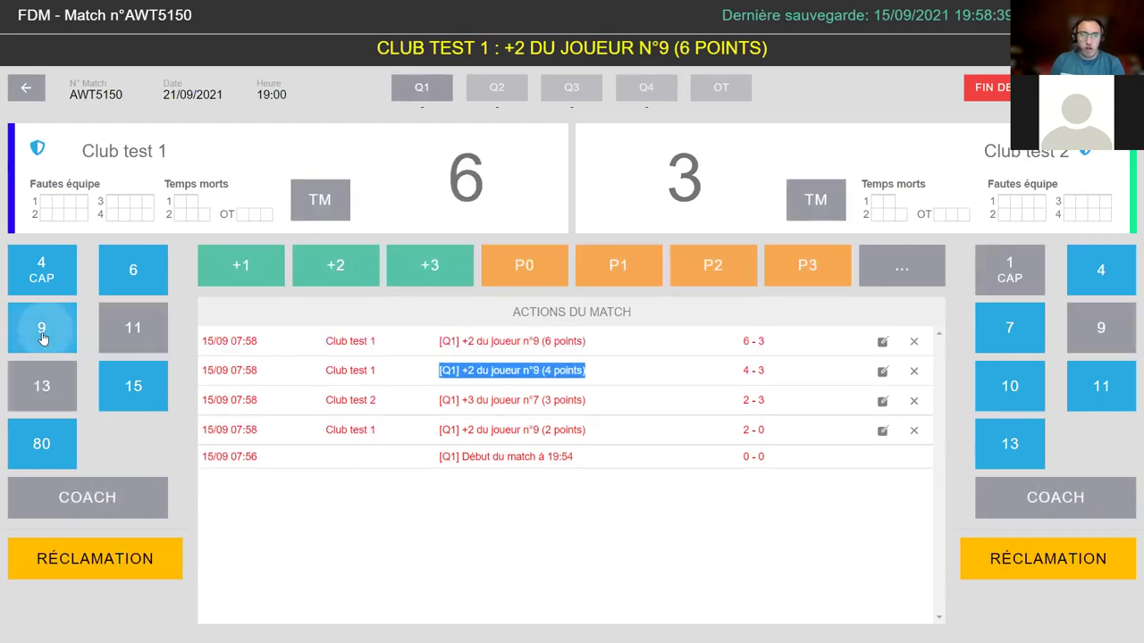
click(39, 272)
click(323, 267)
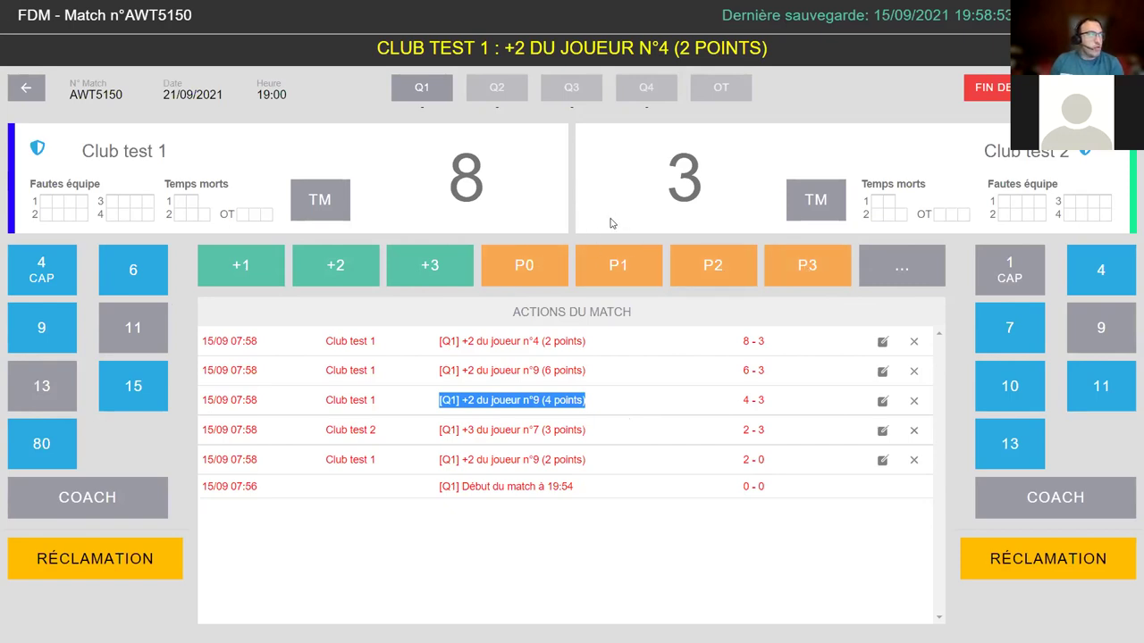
click(550, 366)
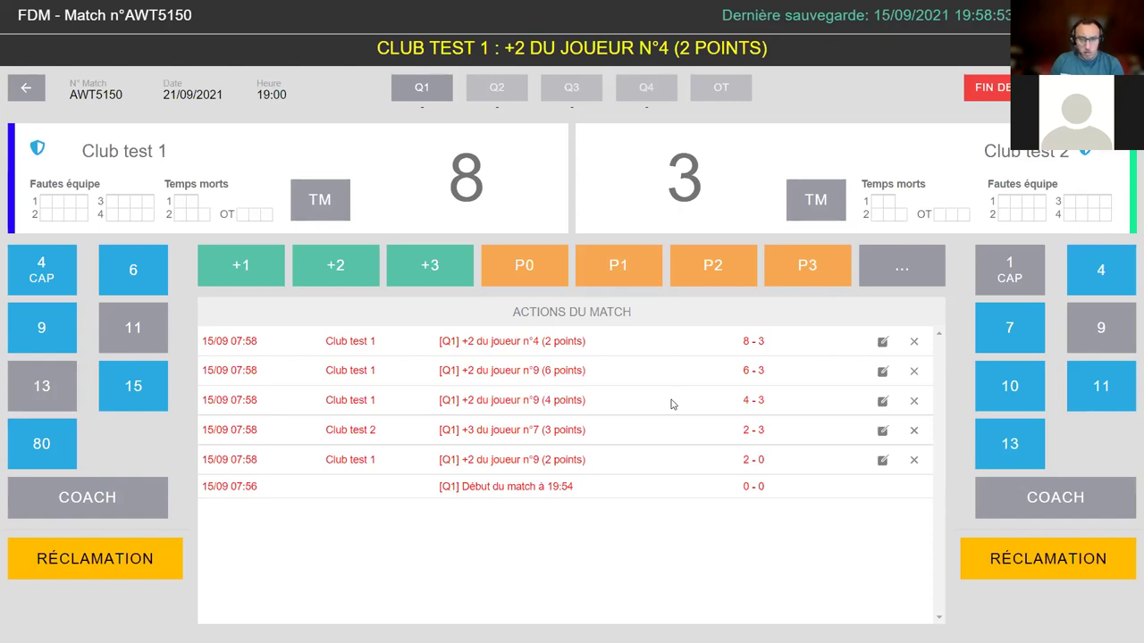
drag(545, 341, 645, 352)
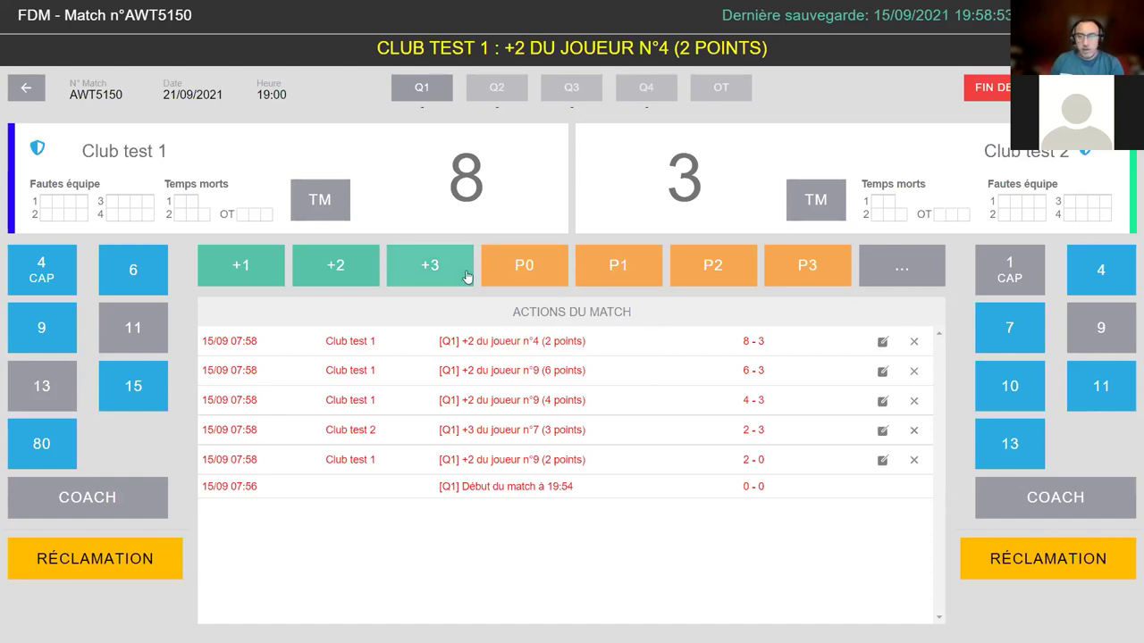
- Cancel player 4's +2 entry in the actions list, leaving Club test 1 on 6
click(913, 341)
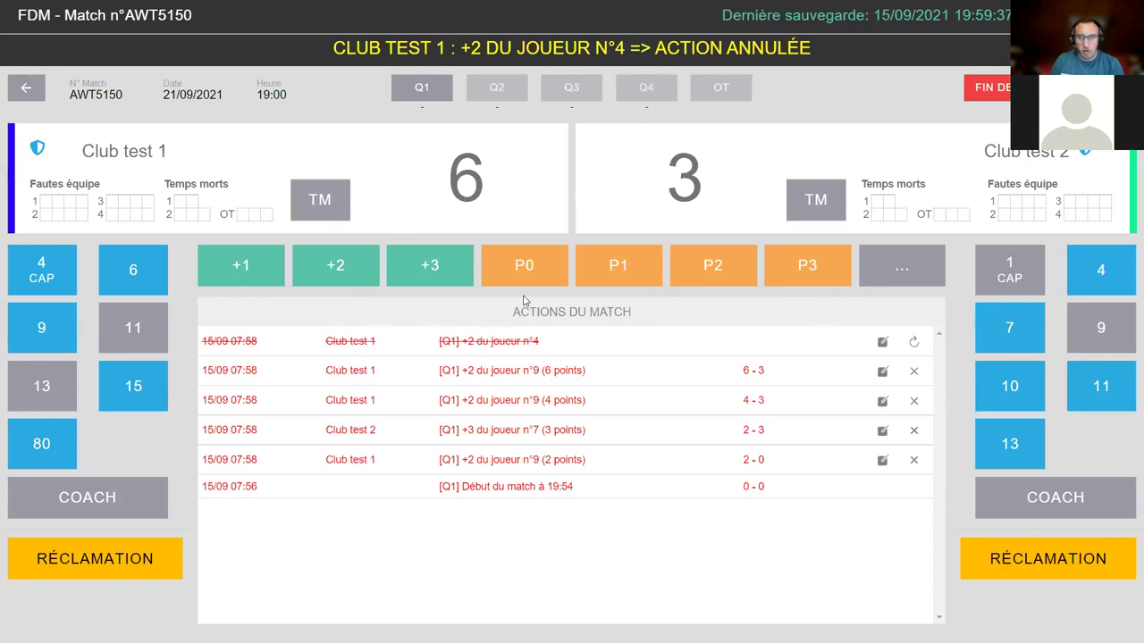
double_click(495, 171)
click(525, 176)
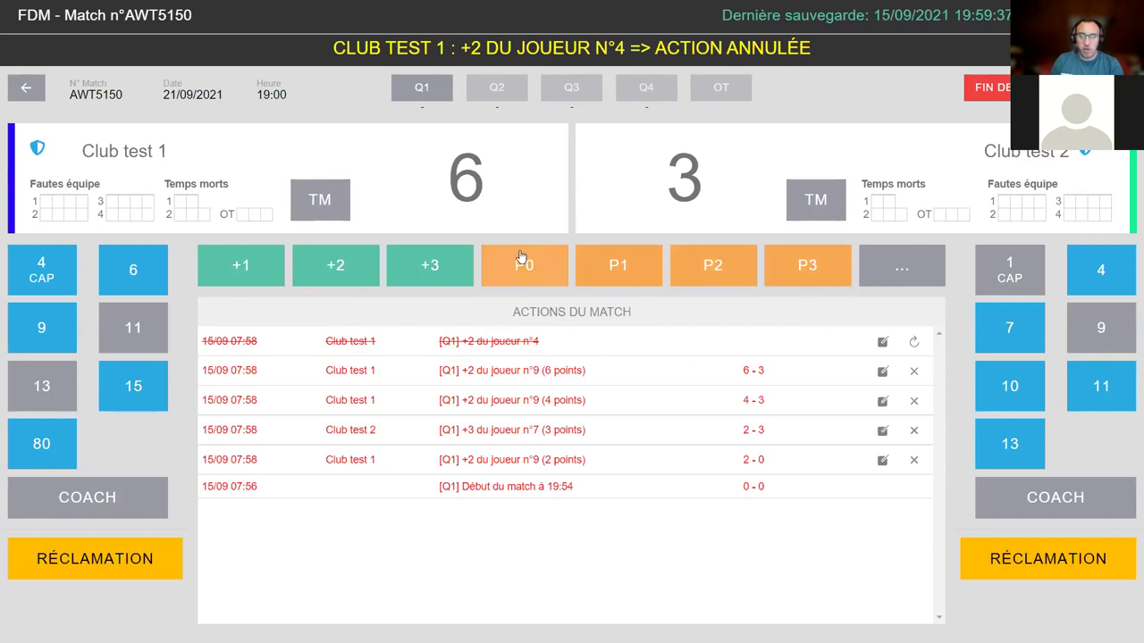
- Record a P2 personal foul on home player 9
click(705, 271)
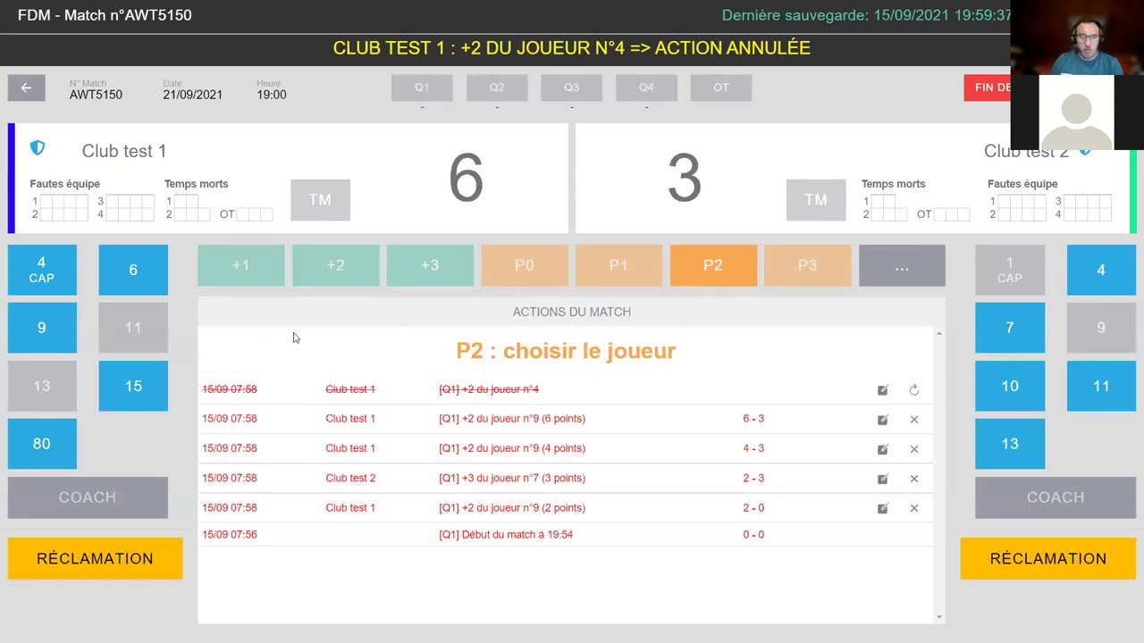
click(37, 333)
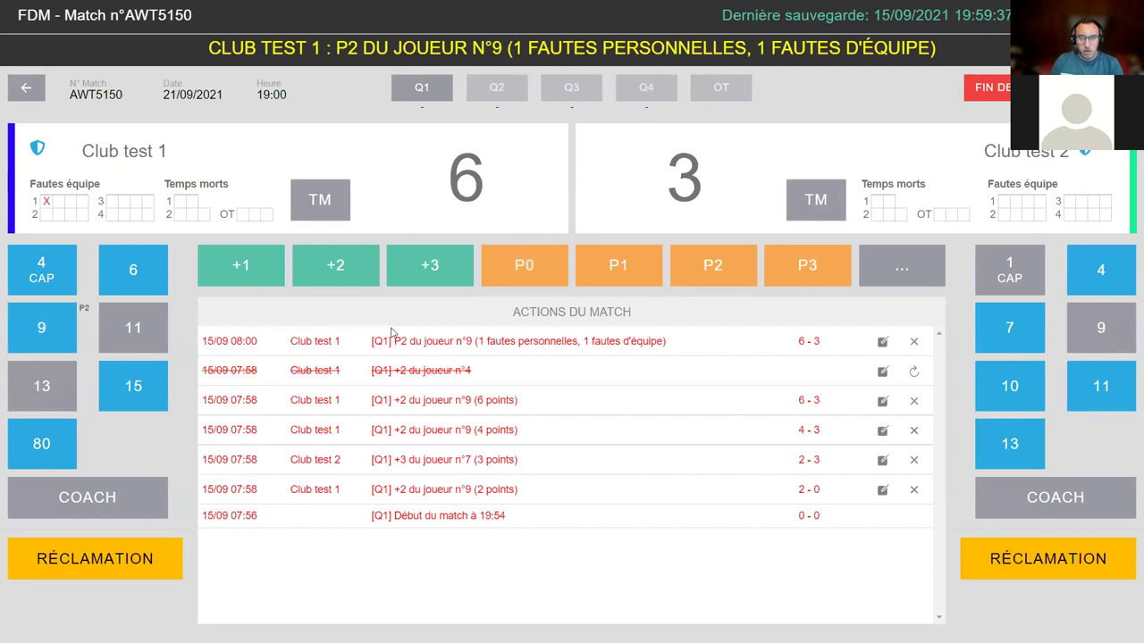
drag(393, 342, 686, 356)
drag(207, 48, 886, 48)
click(580, 297)
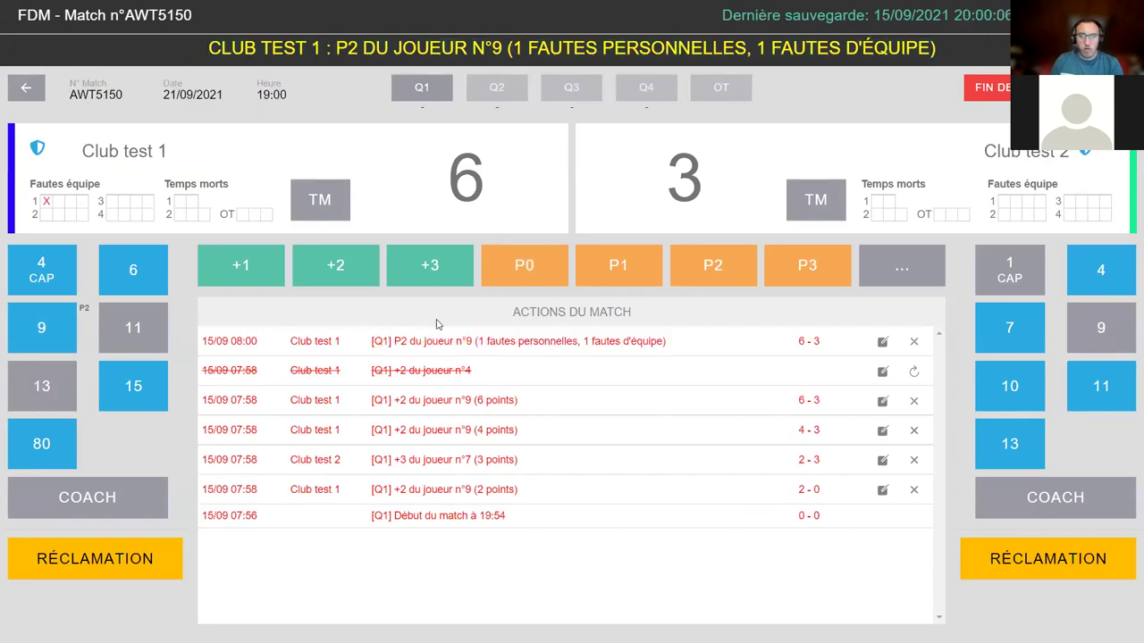
drag(480, 339, 585, 340)
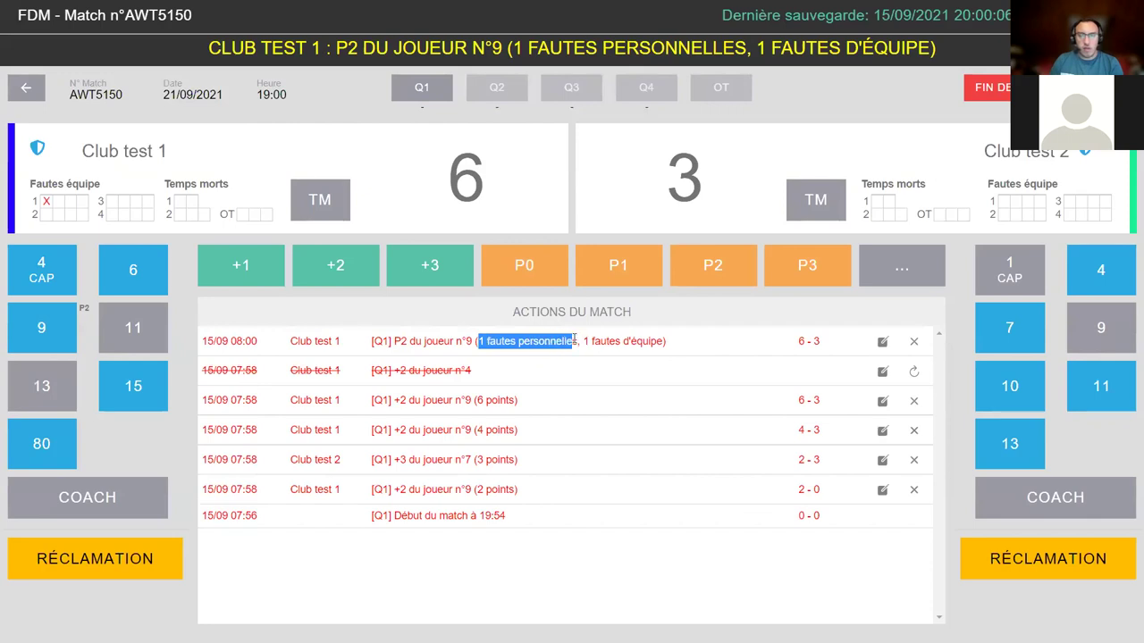
click(579, 337)
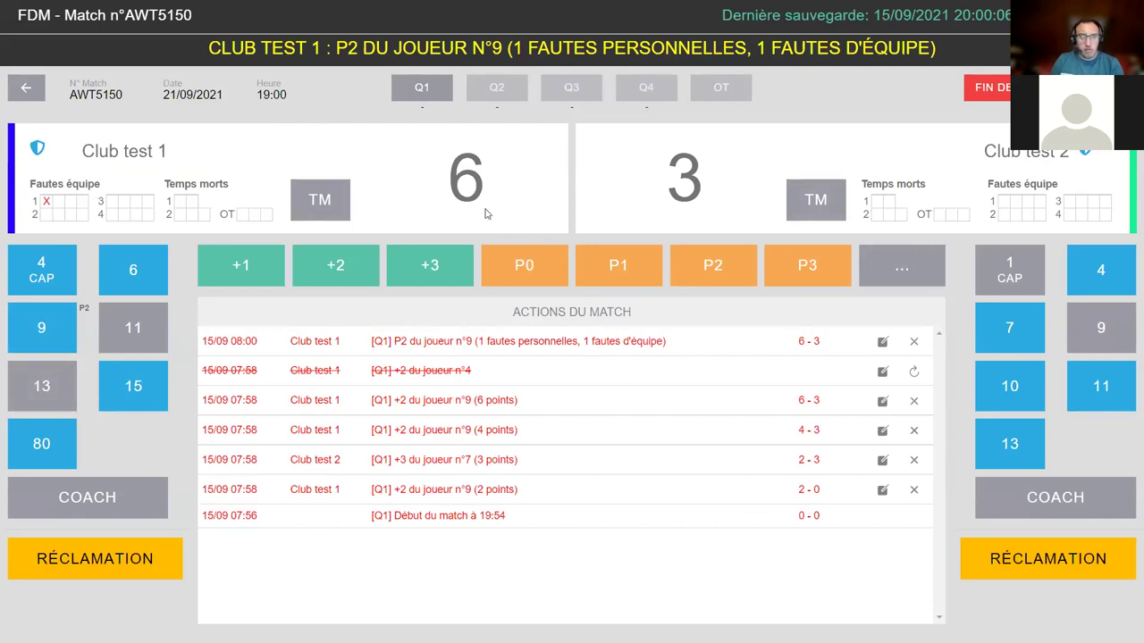
- Record a P2 foul on visitor 10, P3 and P2 on home 4, and P2 on home 80
click(1012, 393)
click(705, 275)
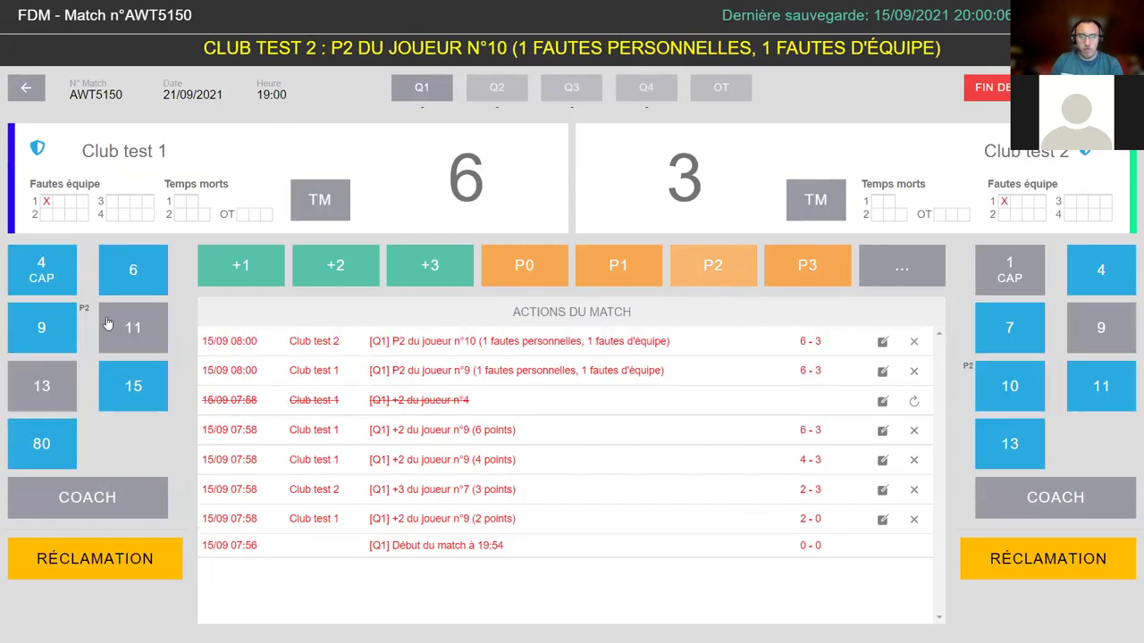
click(773, 265)
click(41, 268)
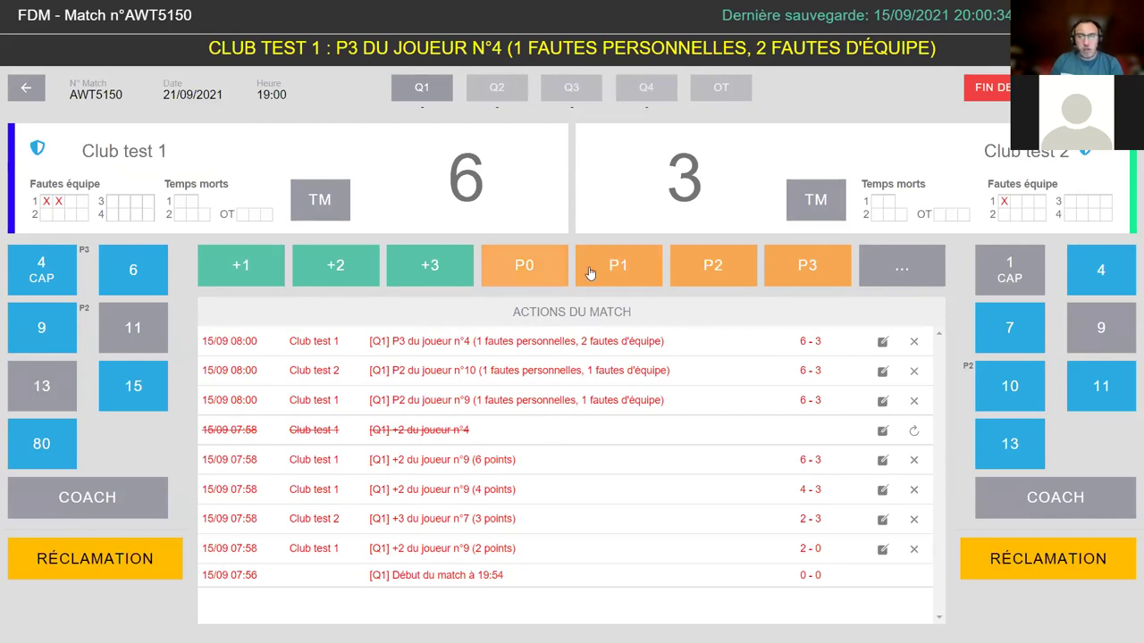
click(696, 265)
click(55, 282)
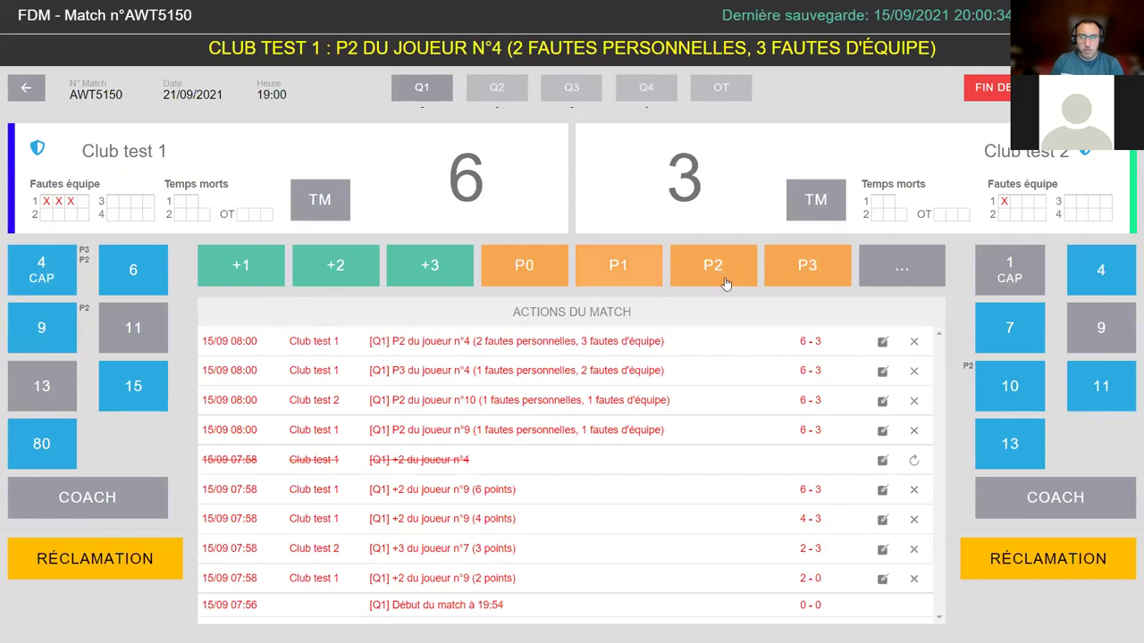
click(722, 284)
click(60, 445)
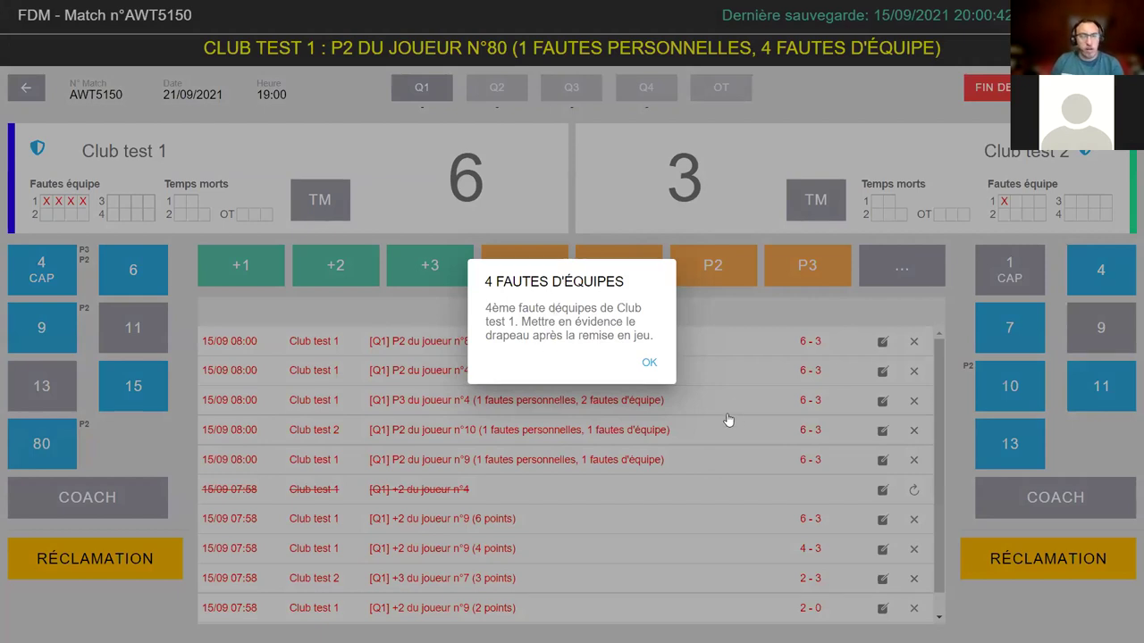
- Dismiss the team-fouls notice, give home player 4 three more P2 fouls, and acknowledge his exclusion
click(651, 364)
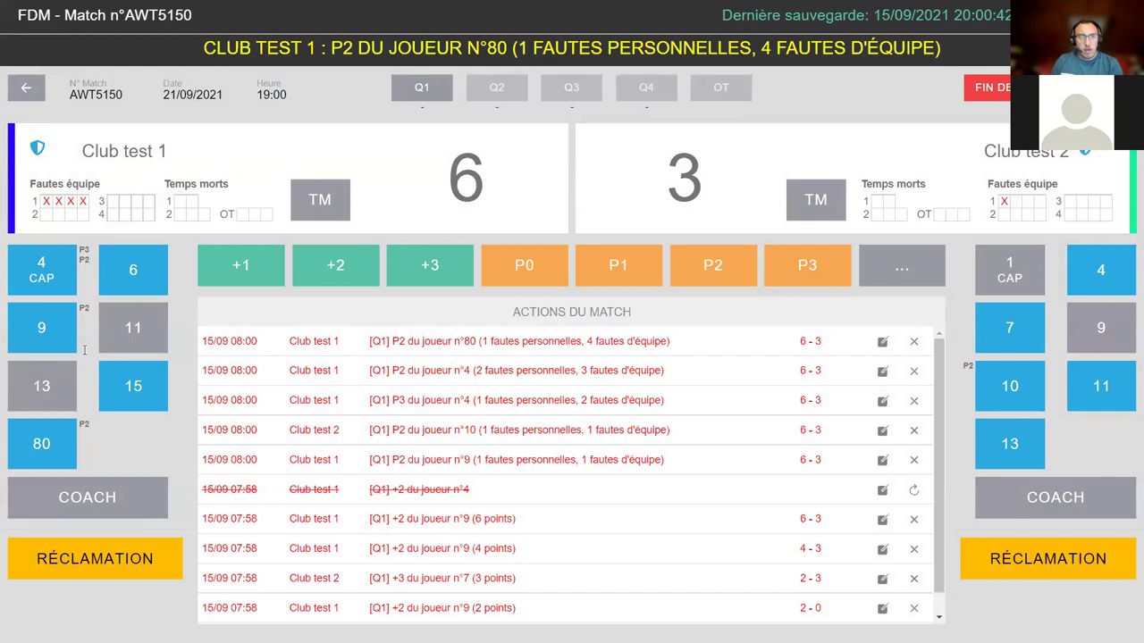
click(36, 282)
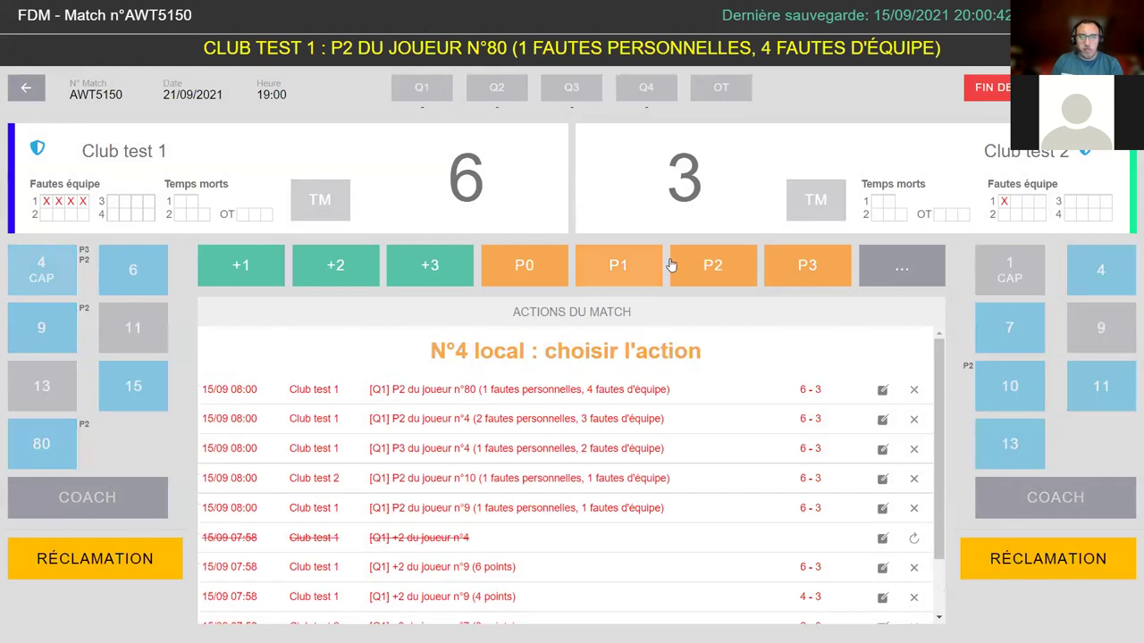
click(693, 268)
click(41, 268)
click(712, 266)
click(41, 268)
click(704, 275)
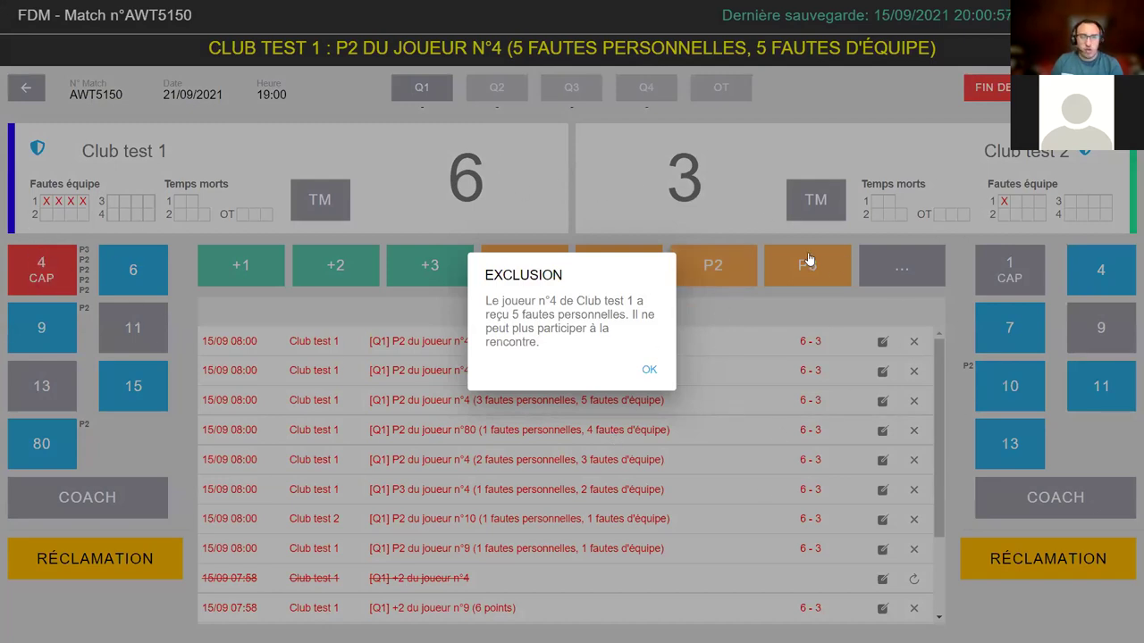
click(651, 372)
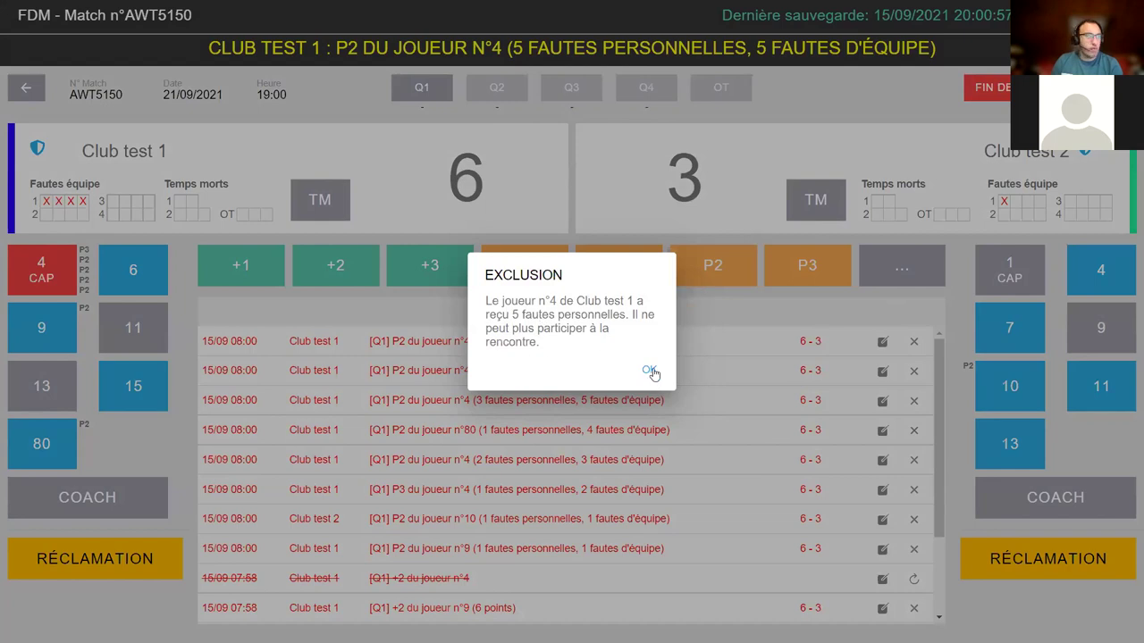
click(652, 371)
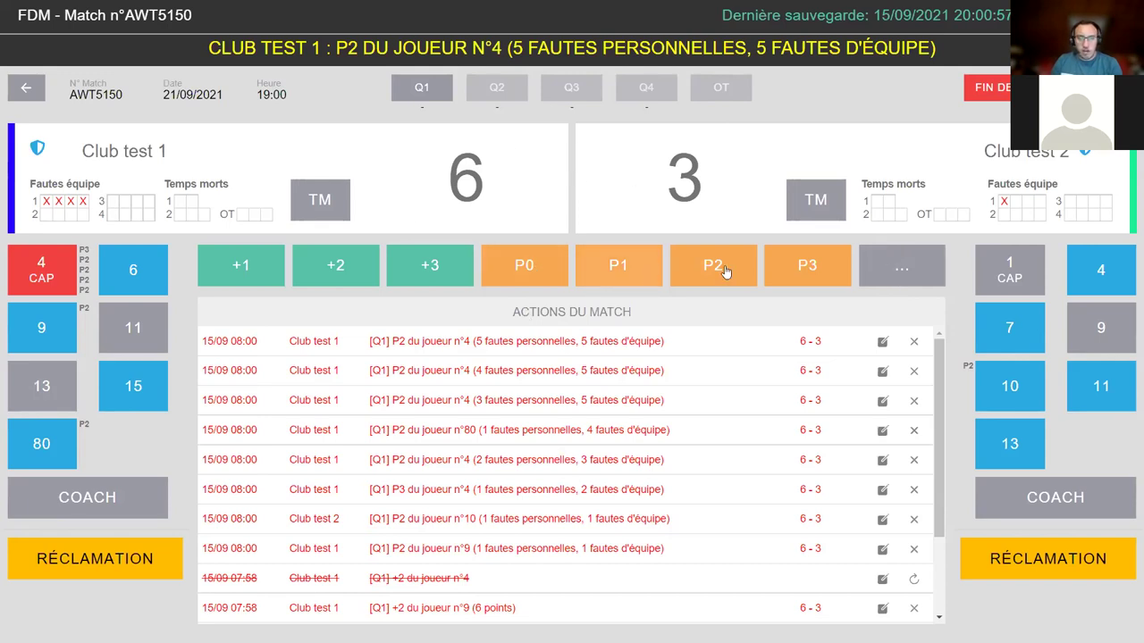
- Record an unsportsmanlike U2 foul on home player 15
click(918, 279)
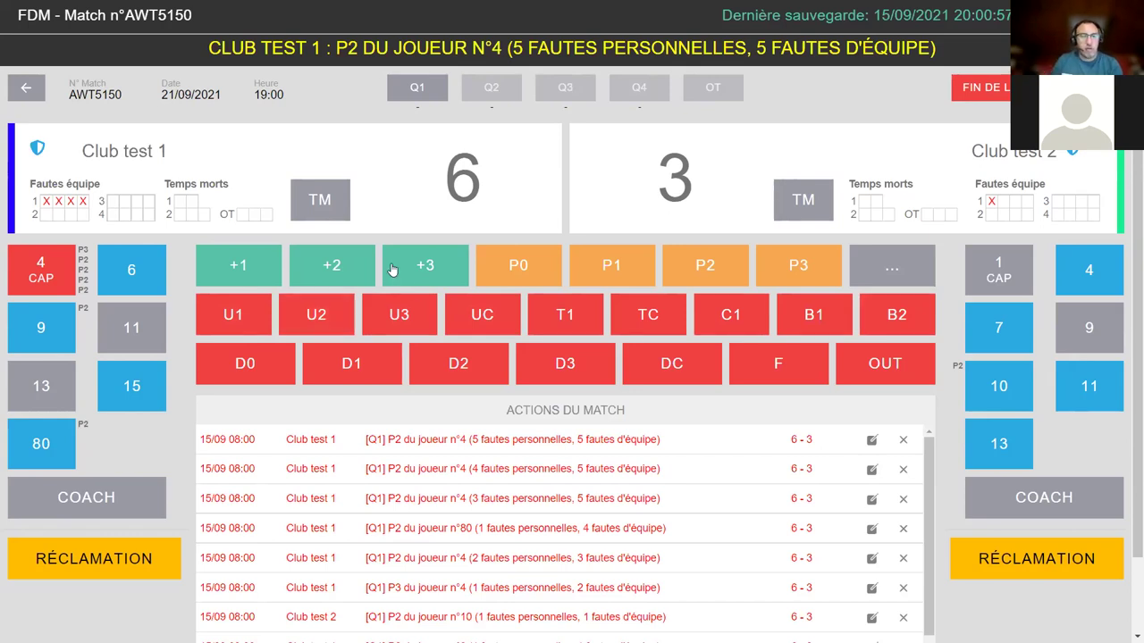
click(330, 320)
drag(455, 451, 476, 451)
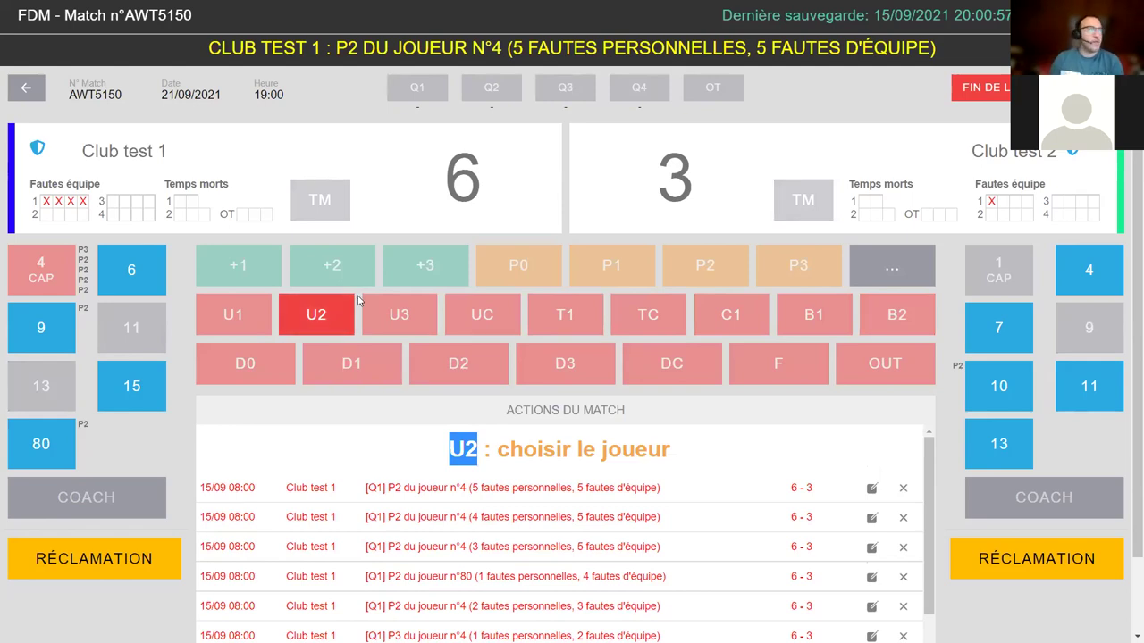
click(317, 314)
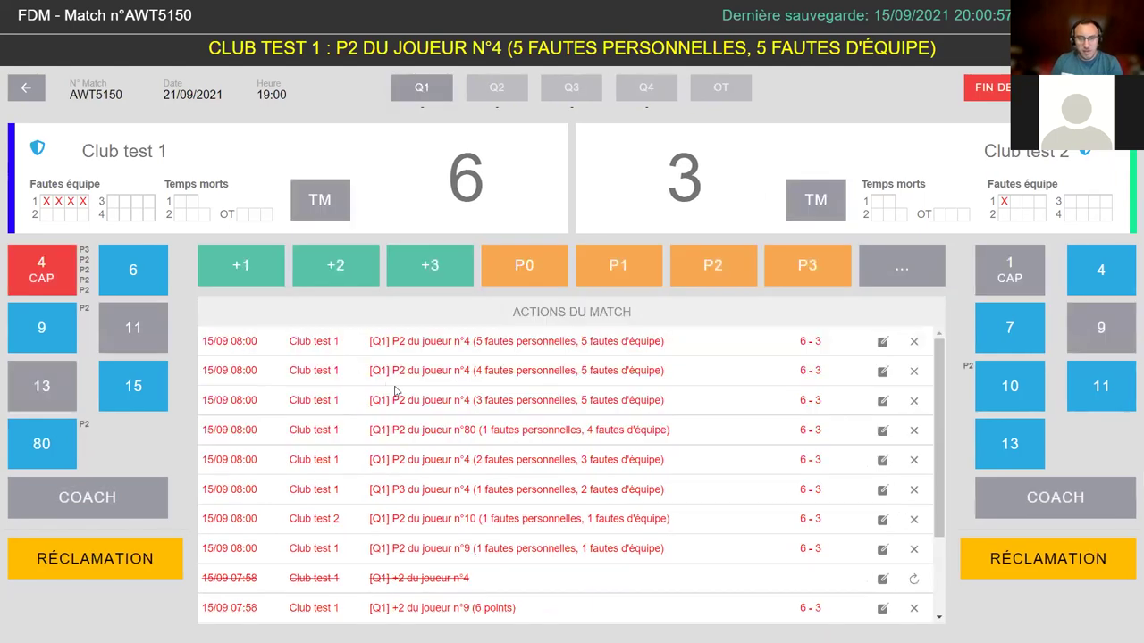
click(869, 265)
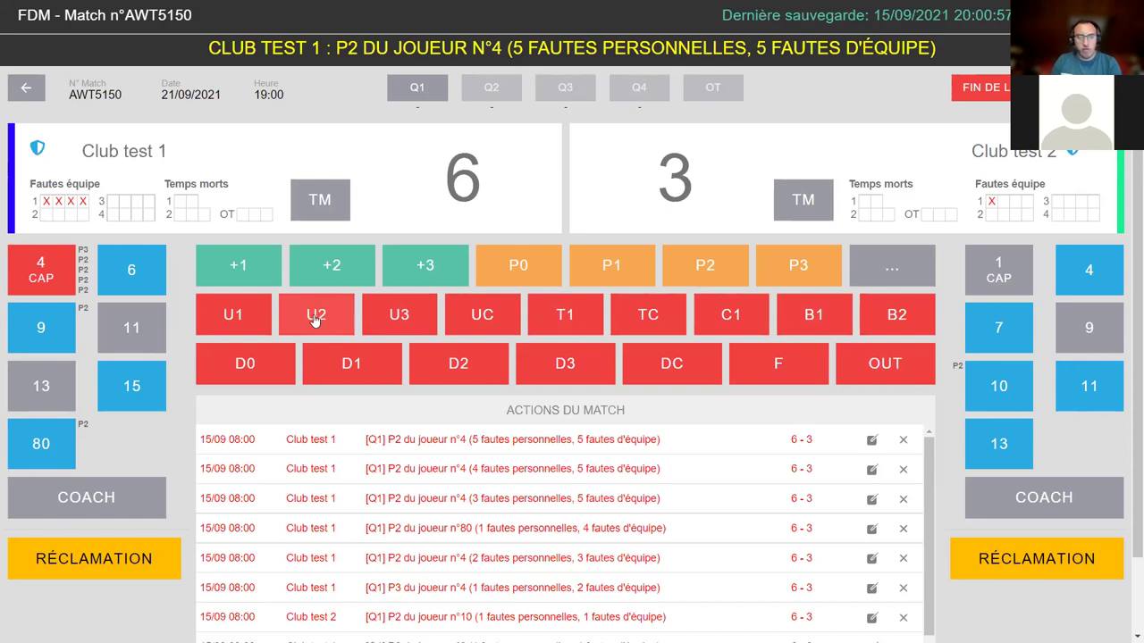
click(332, 314)
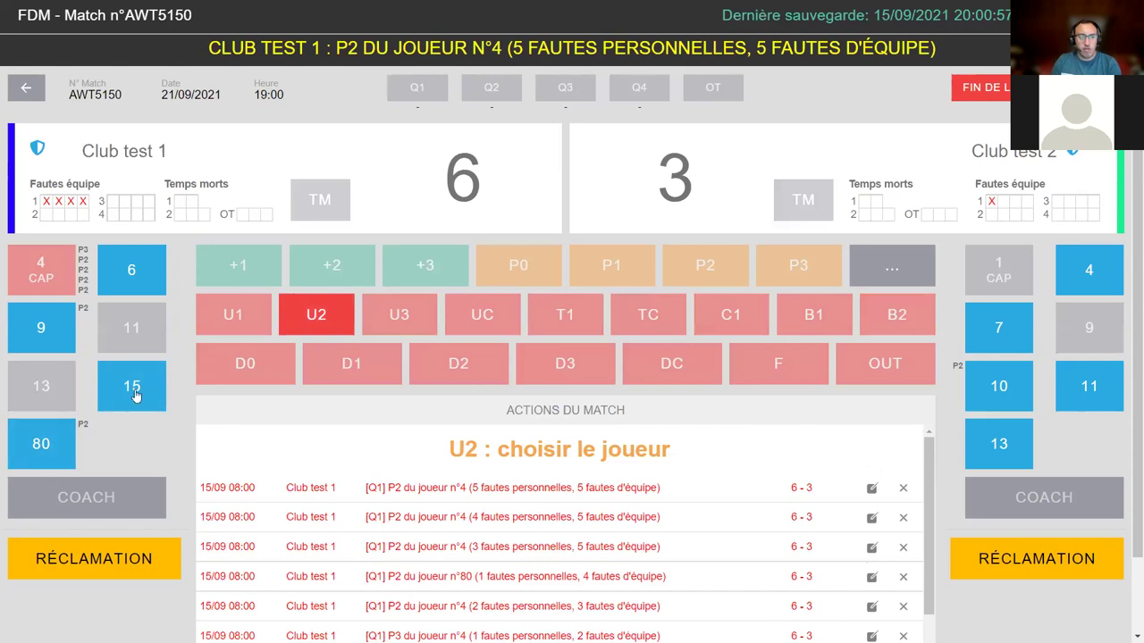
click(133, 385)
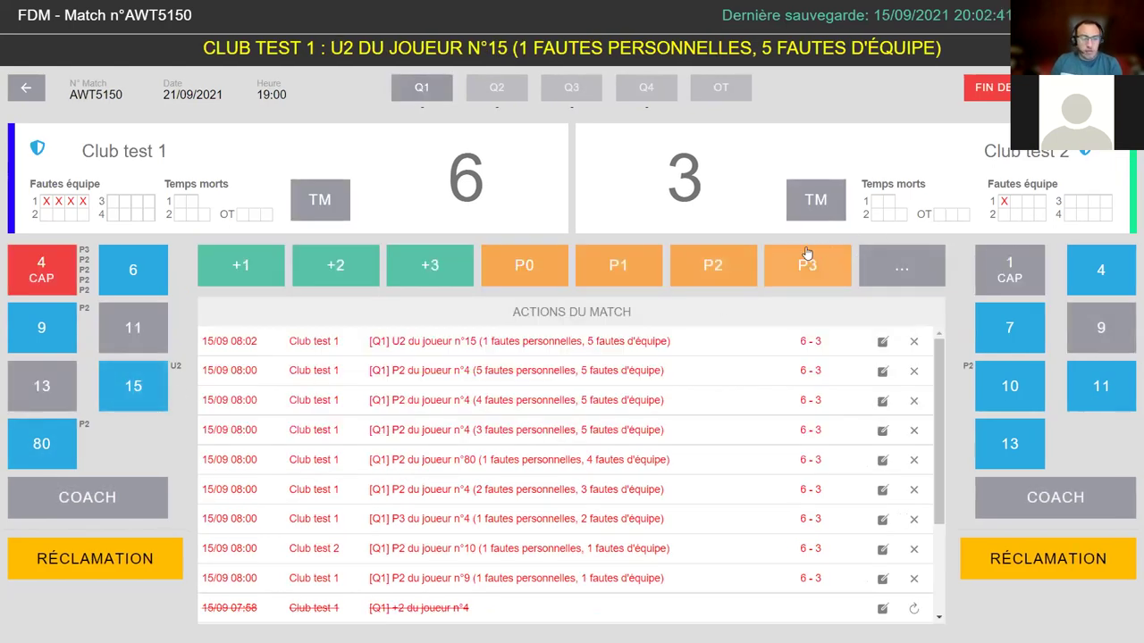
- Add a technical T1 foul on player 15 and acknowledge his exclusion
click(892, 266)
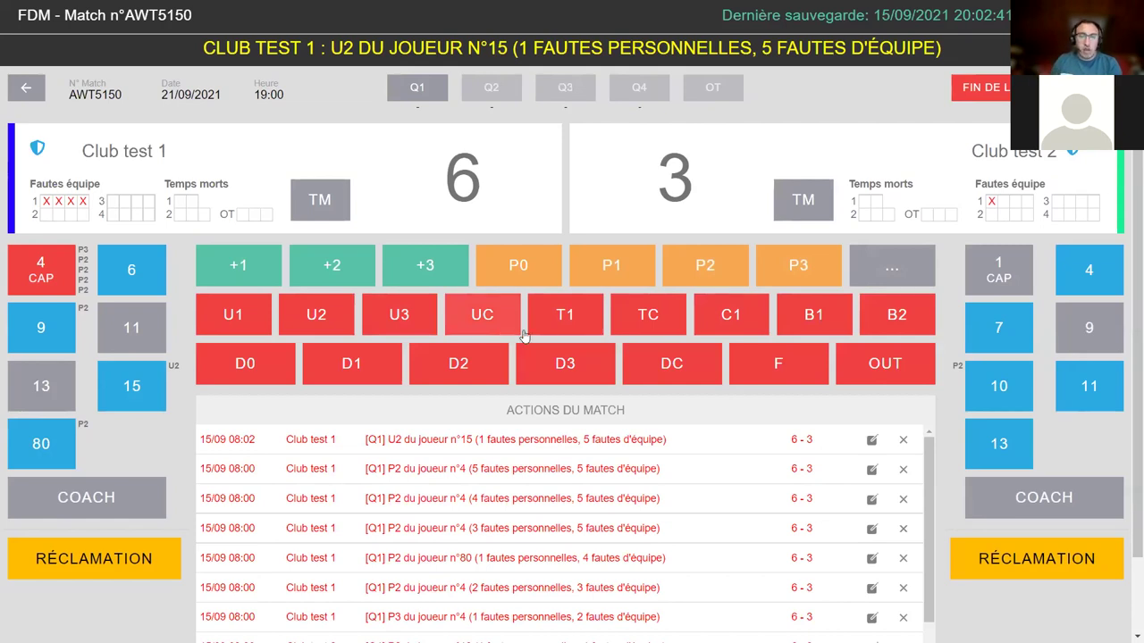
click(554, 319)
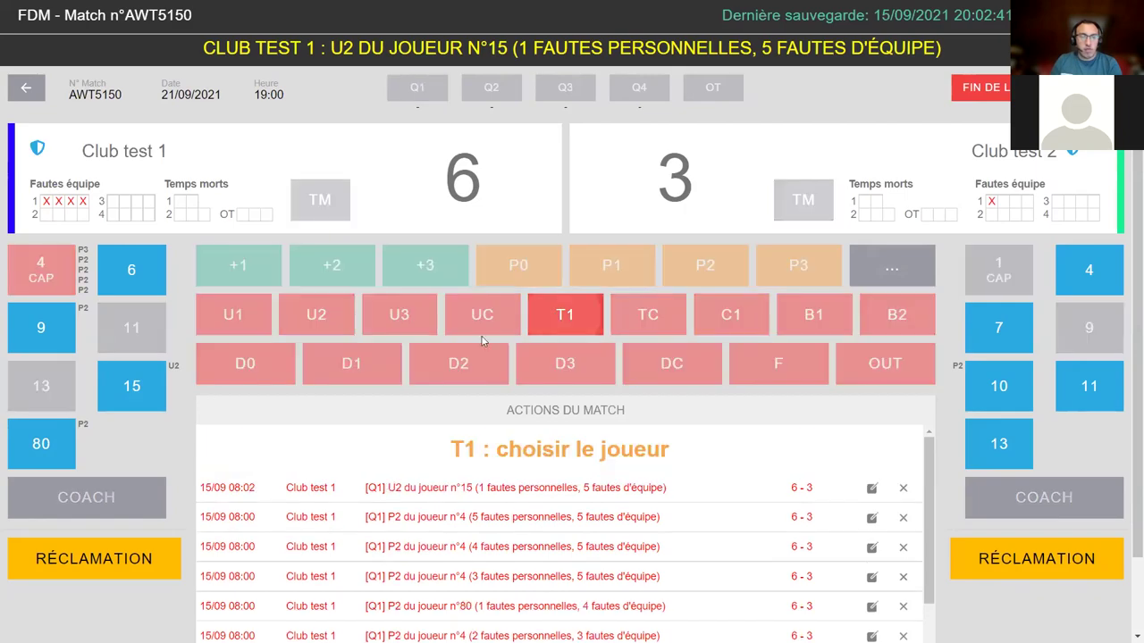
click(129, 384)
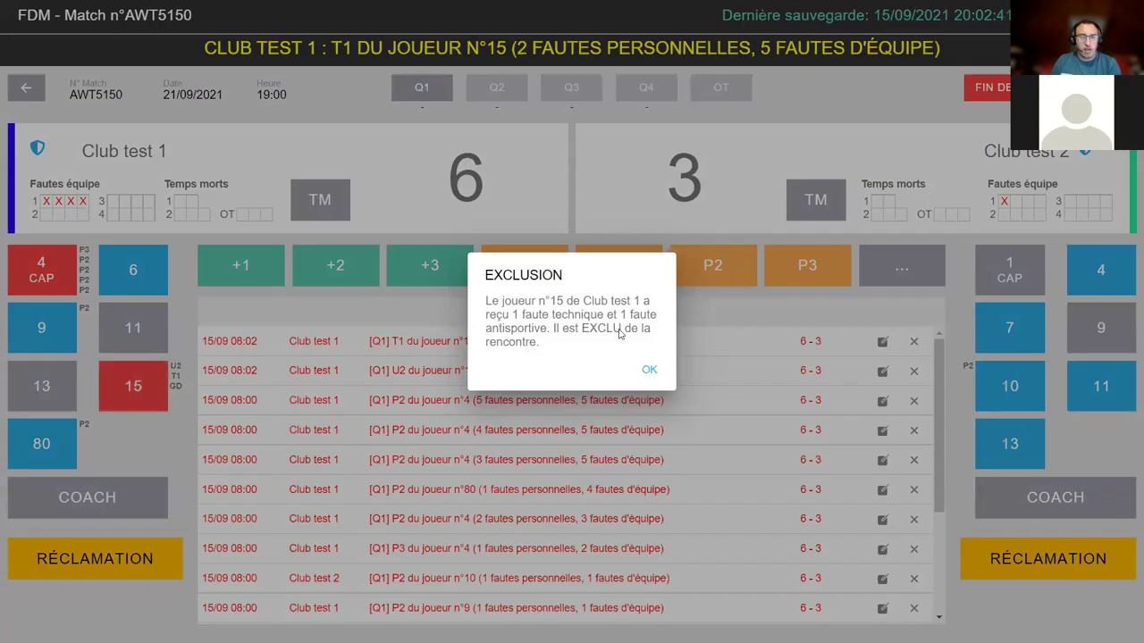
click(649, 370)
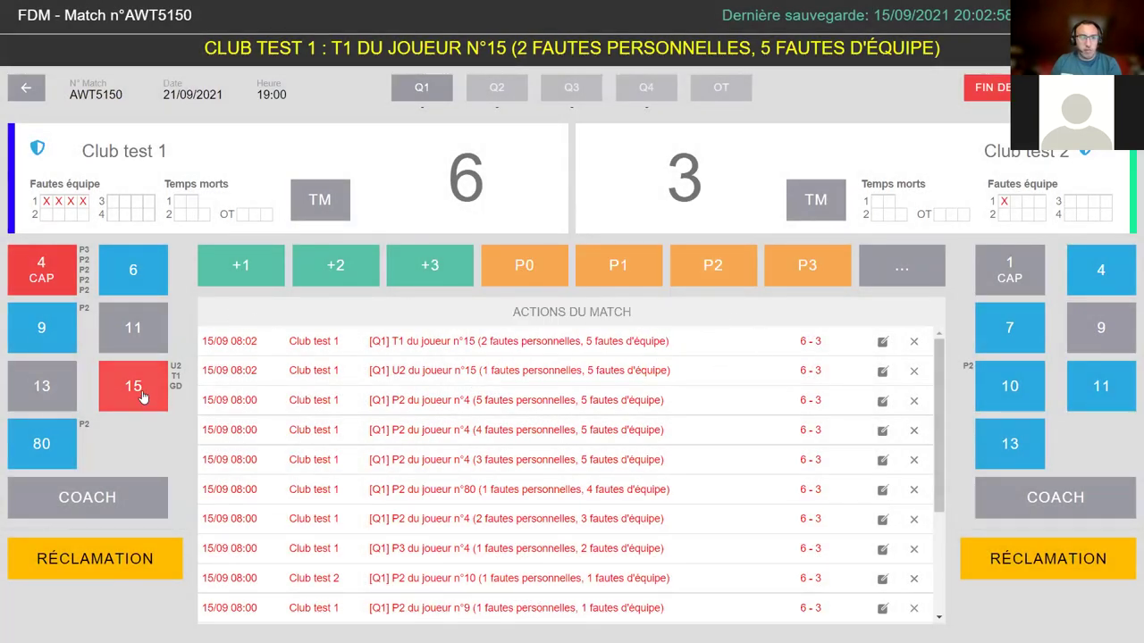
- Start an OUT substitution action from the extra options, then cancel it
click(894, 268)
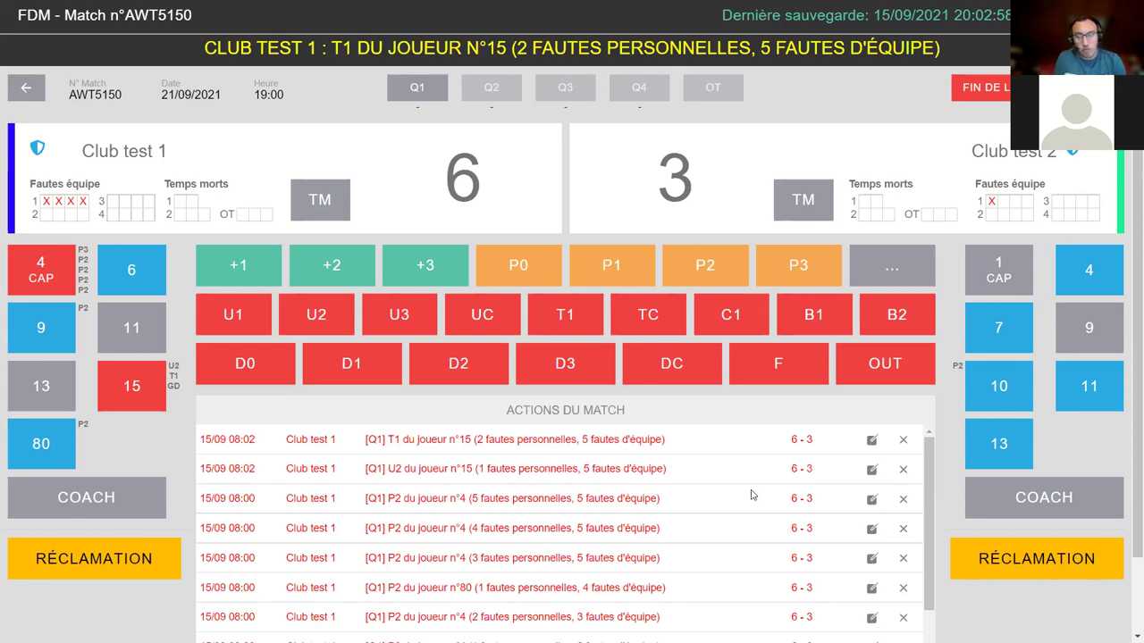
click(911, 377)
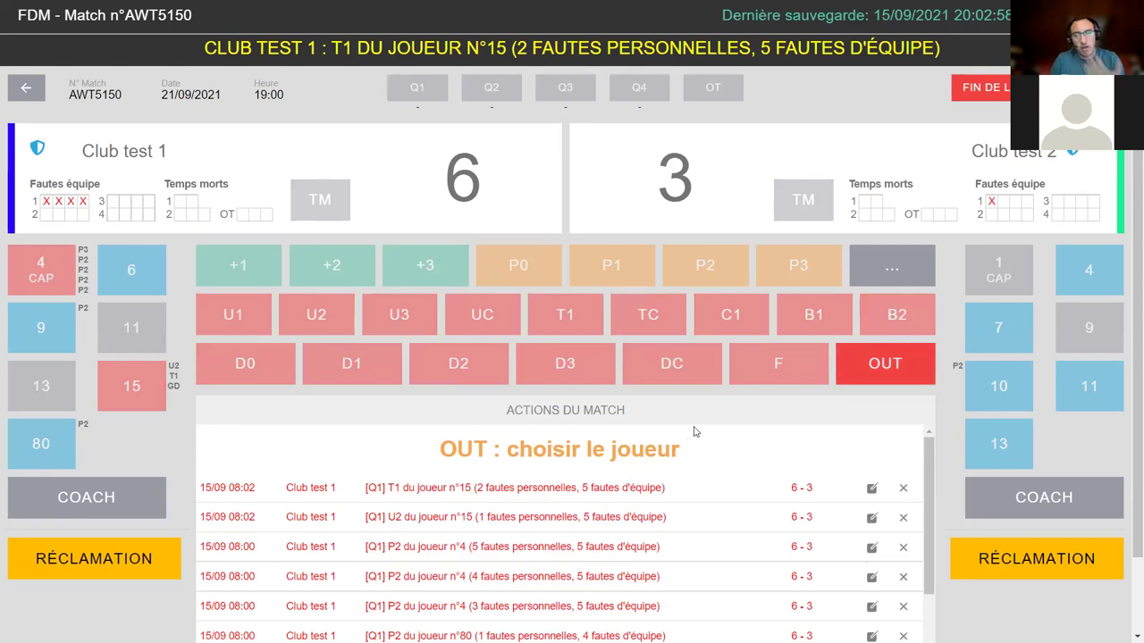
click(882, 370)
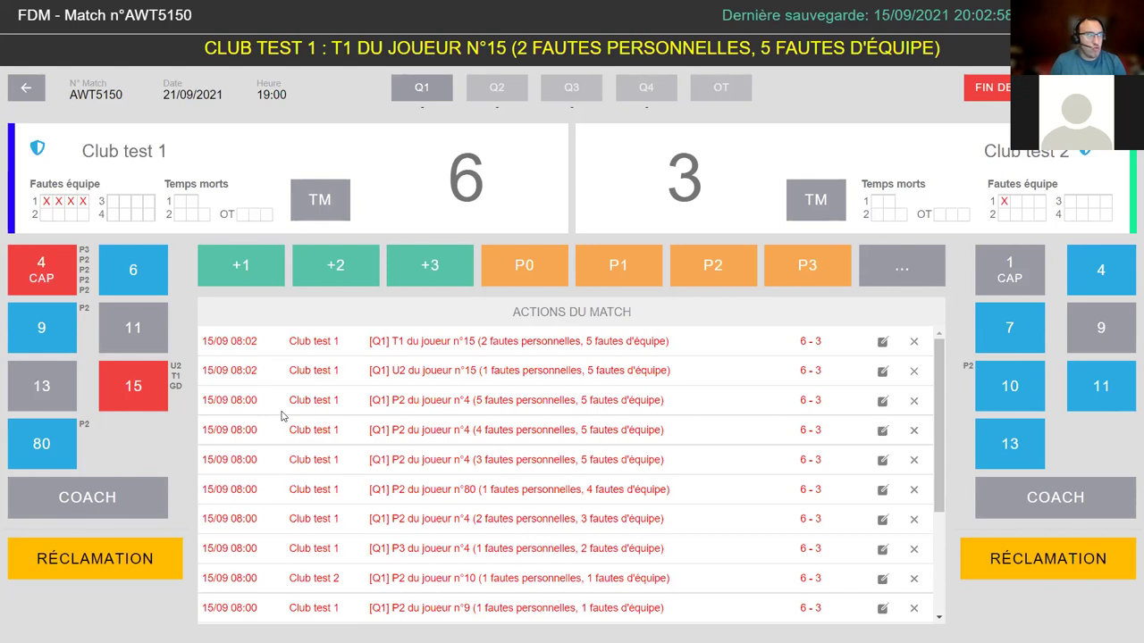
- Log court entries for home player 11 and visitor captain player 1
click(136, 336)
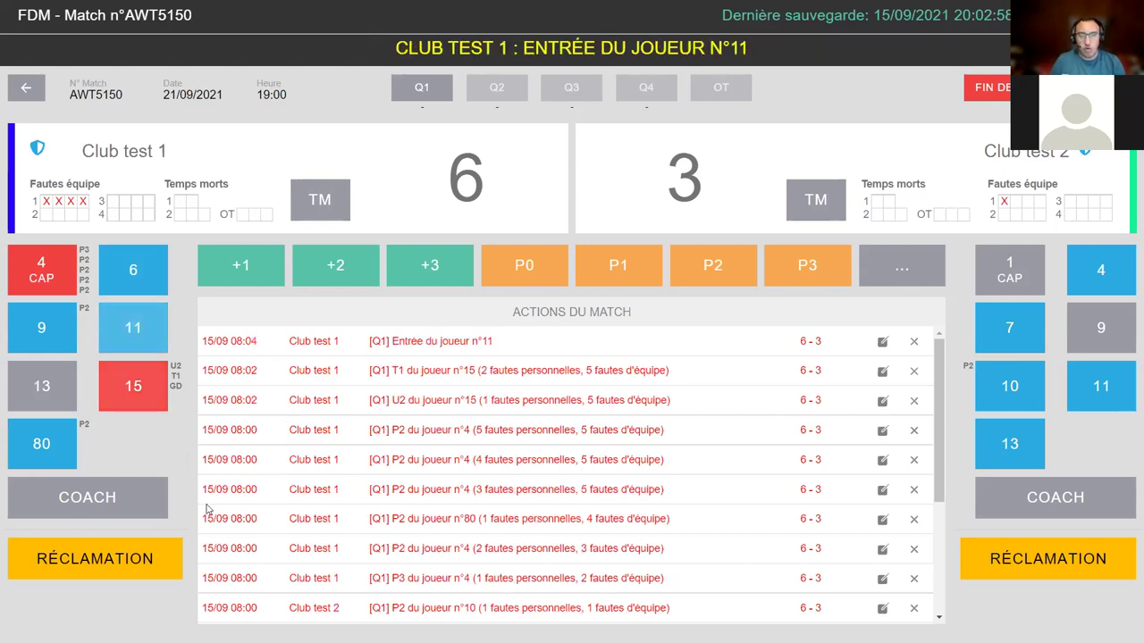
drag(251, 340, 807, 341)
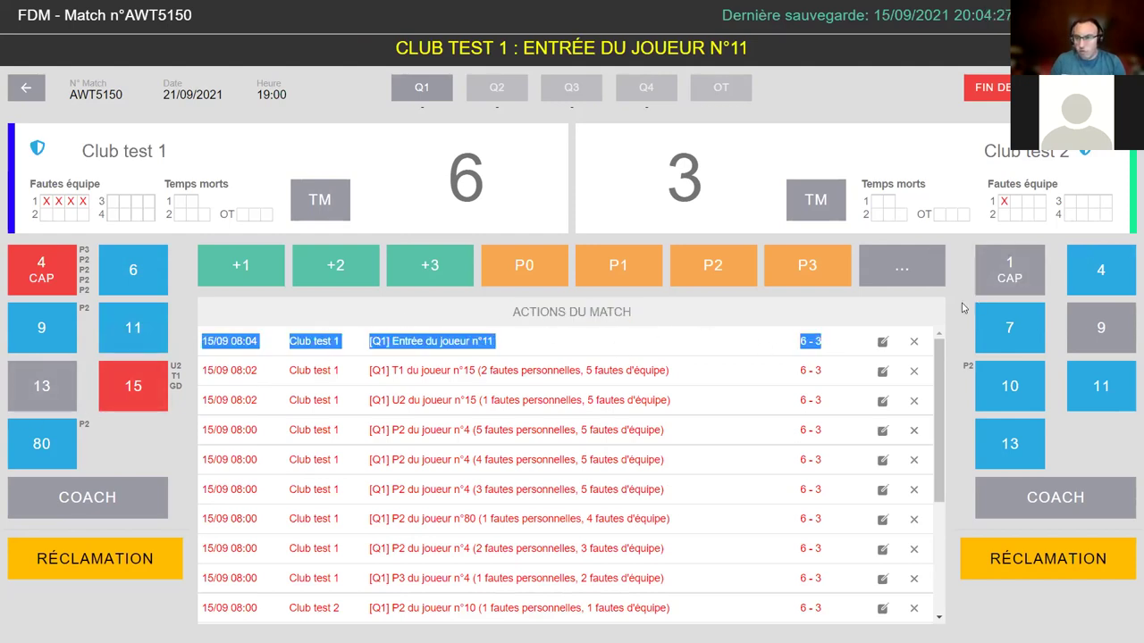
click(1003, 283)
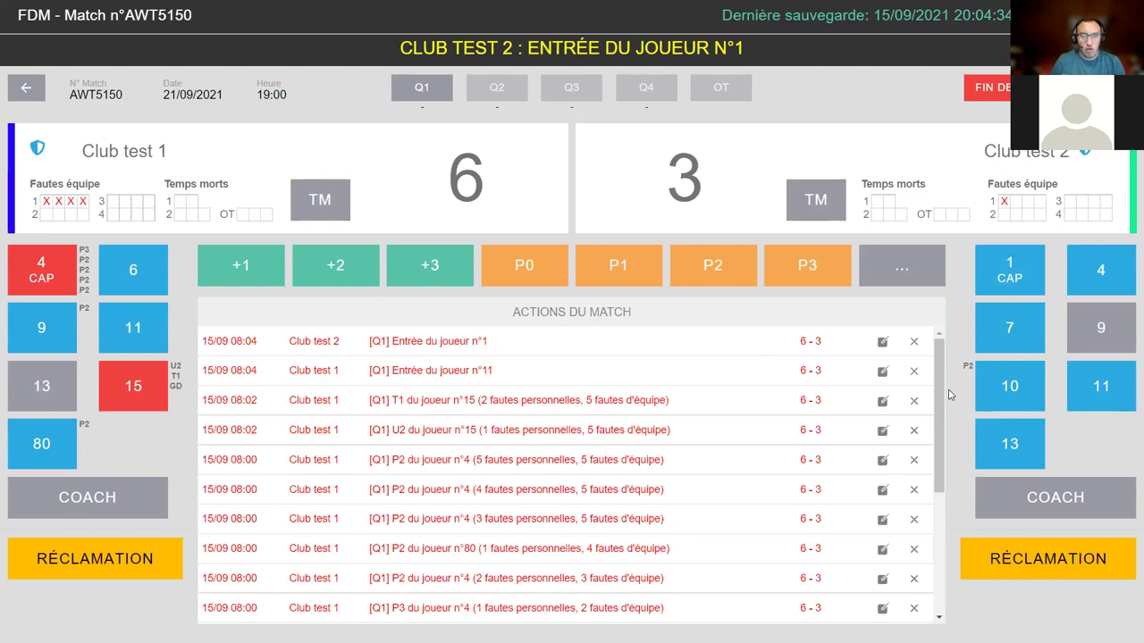
drag(202, 340, 546, 351)
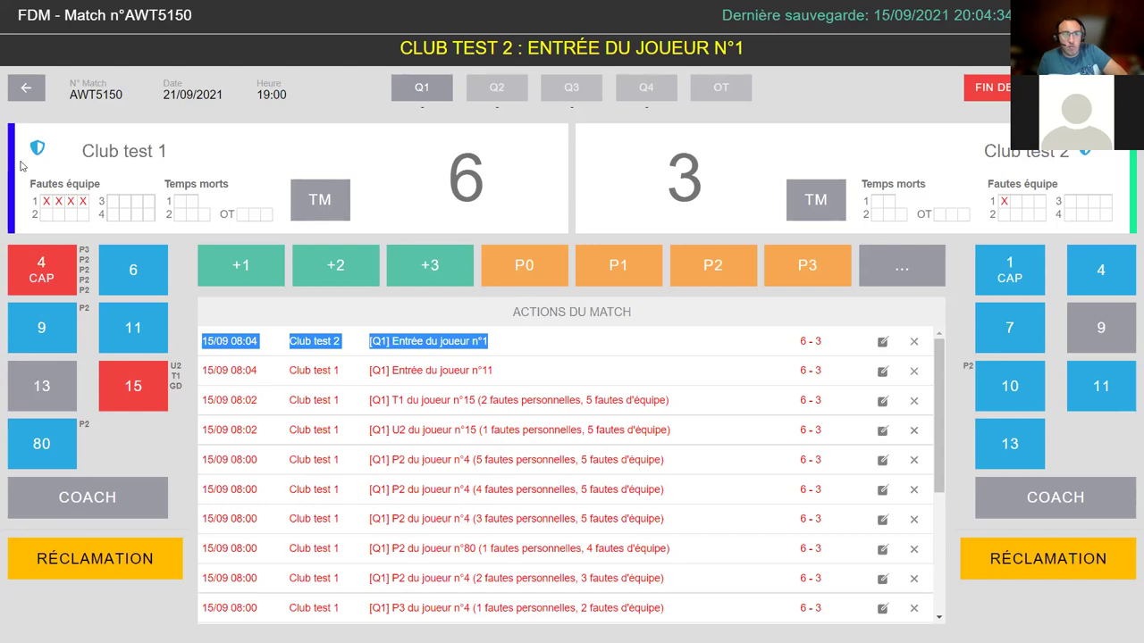
- Credit home players 9 and 11 with a two-point basket each, making it 10–3
click(51, 332)
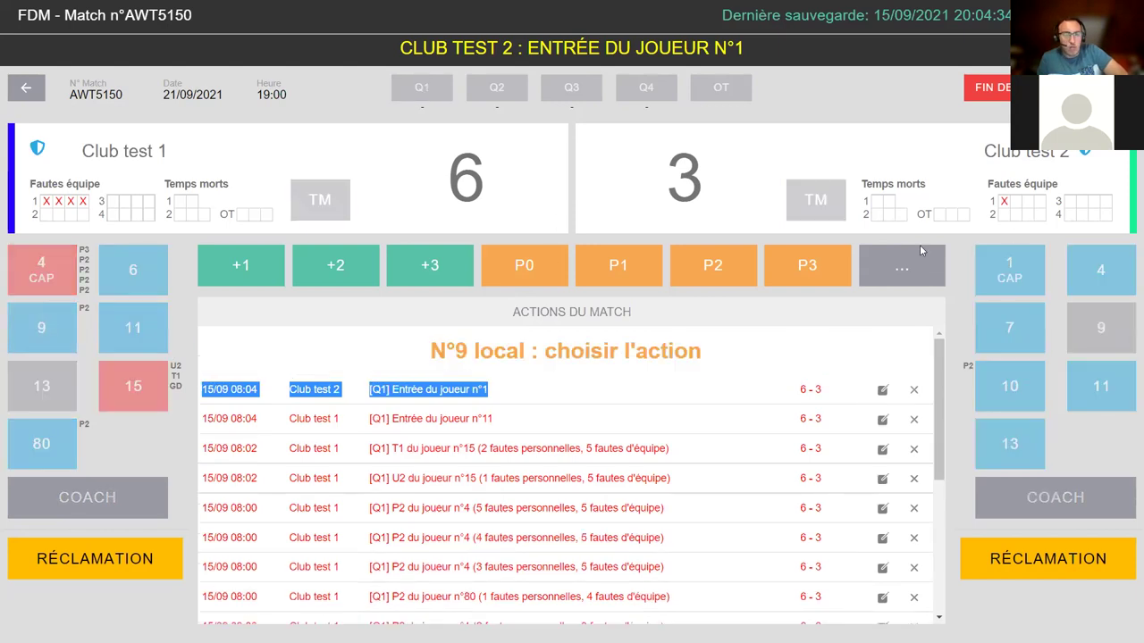
click(923, 253)
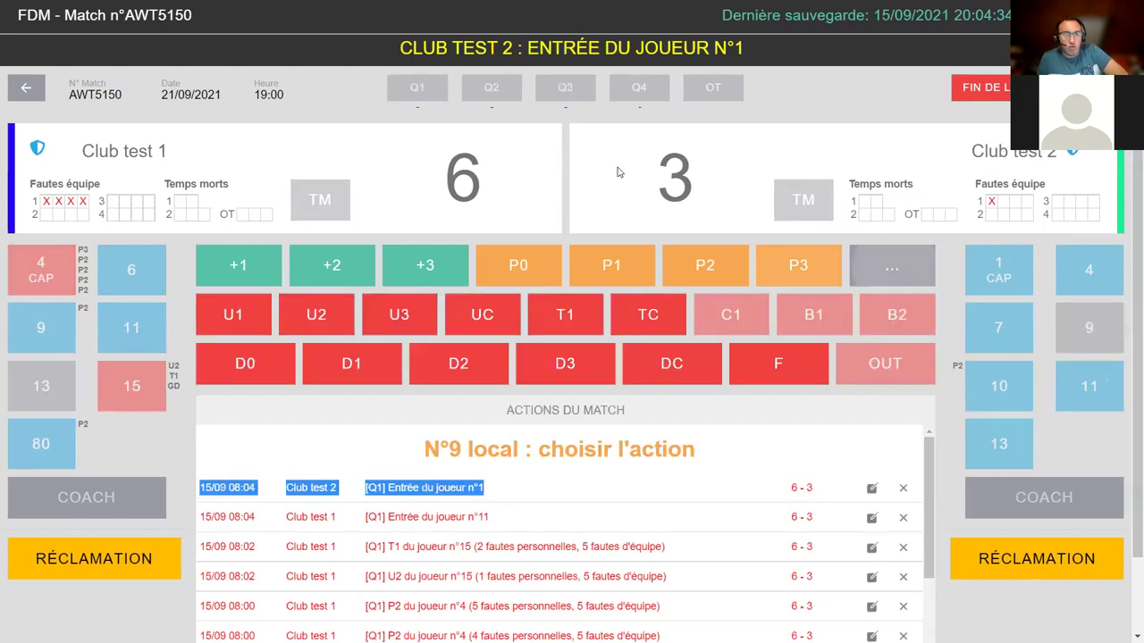
click(902, 273)
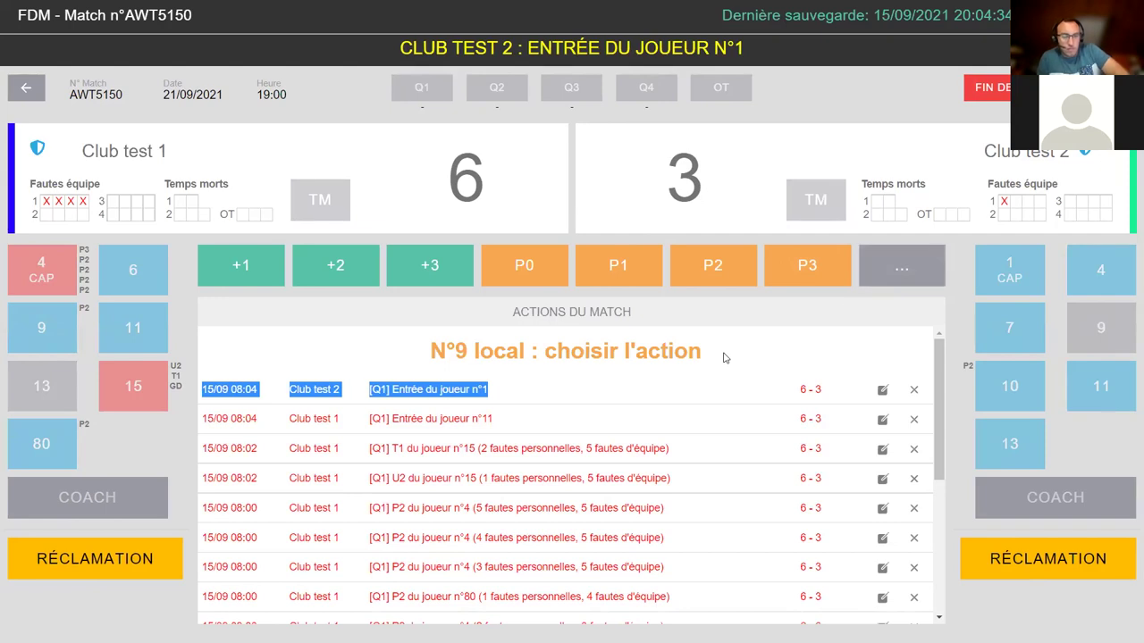
click(353, 279)
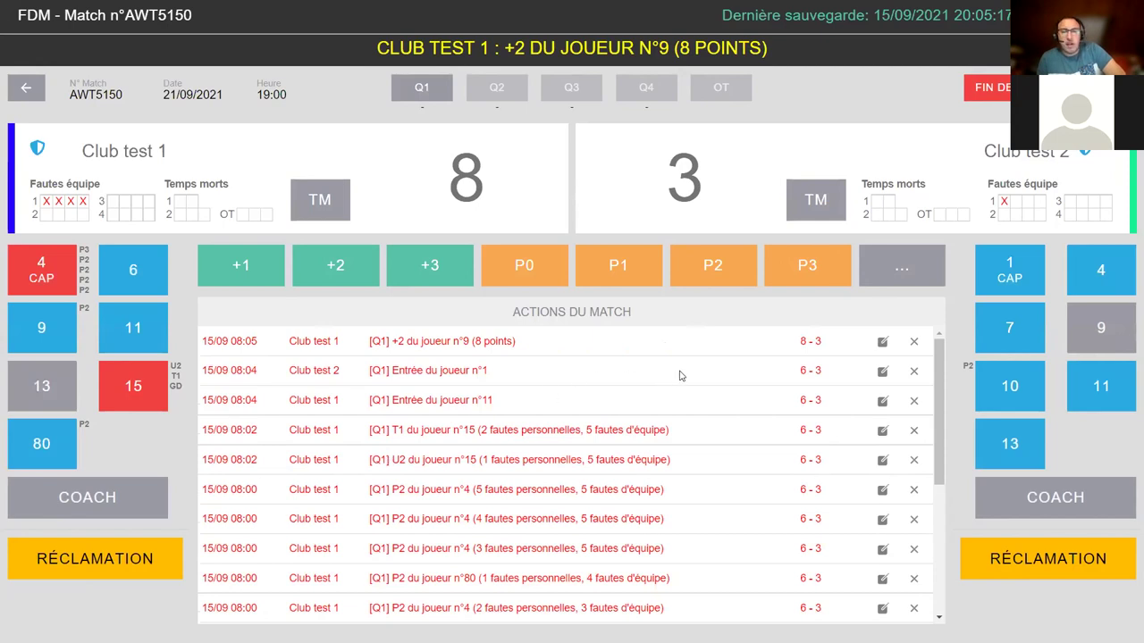
click(885, 260)
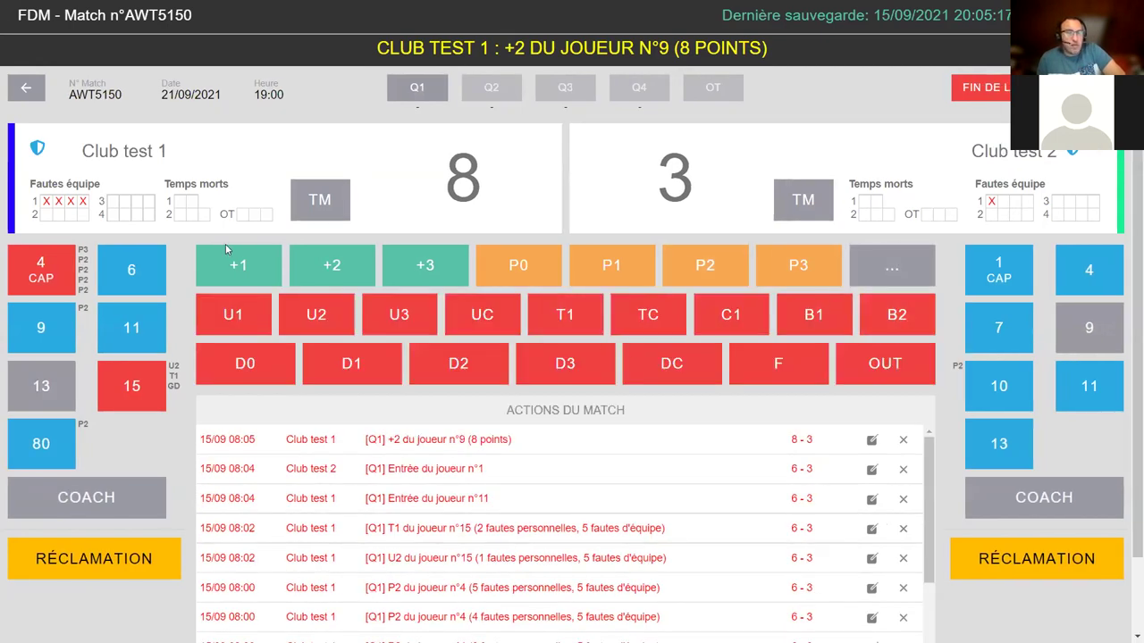
click(338, 268)
click(159, 339)
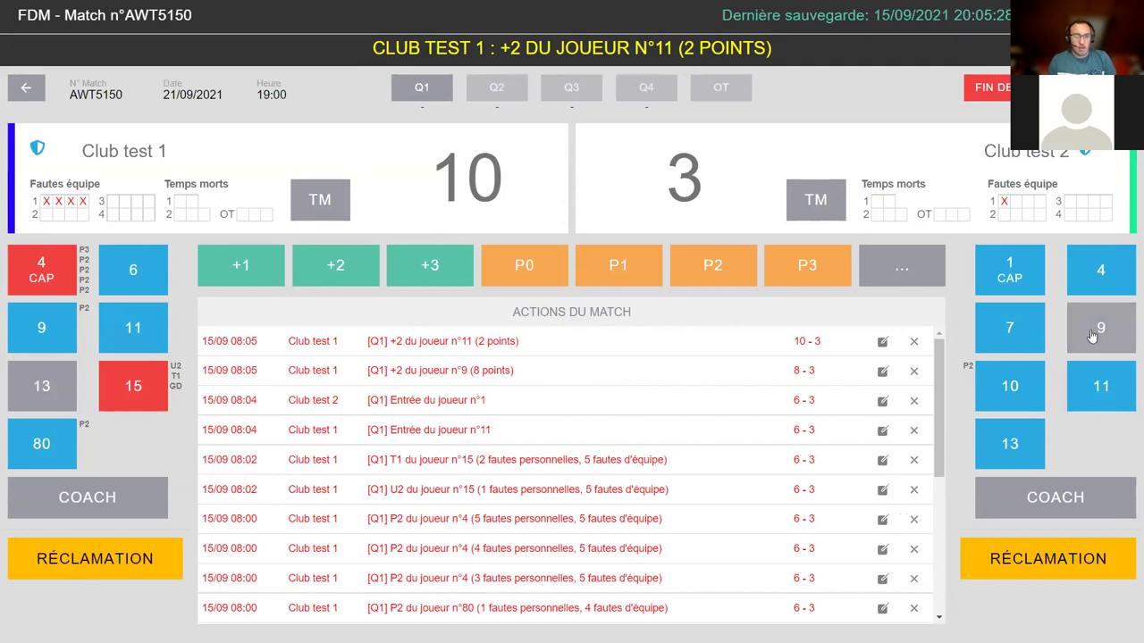
- Log home player 13's entry onto the court
click(37, 391)
drag(215, 337, 847, 355)
click(690, 352)
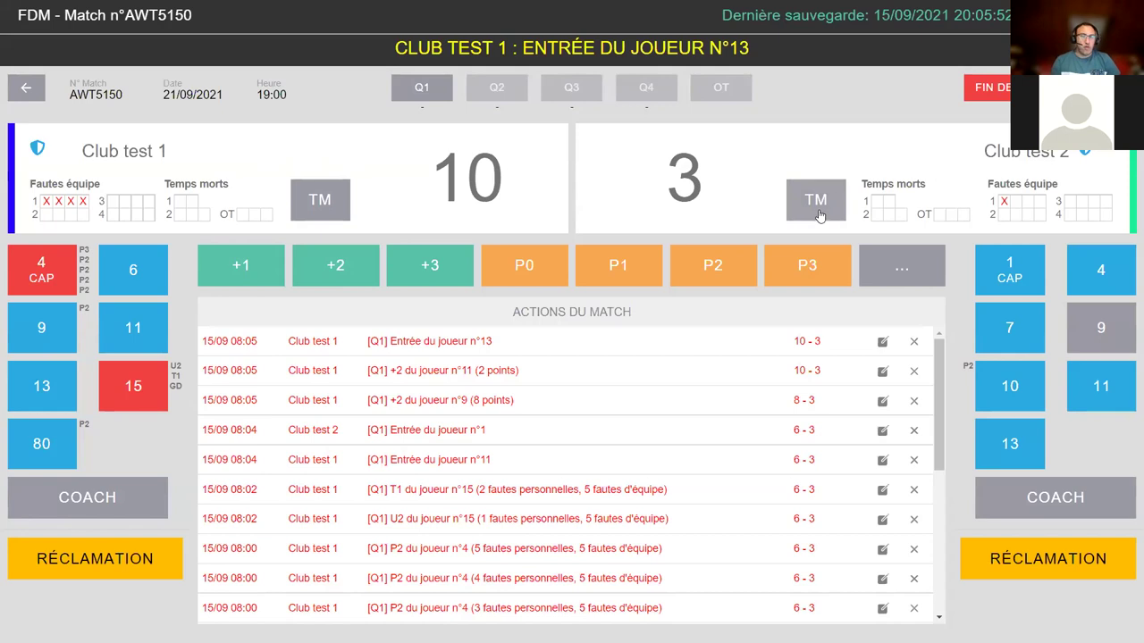
- Record a Club test 2 timeout with 4:24 remaining
click(818, 215)
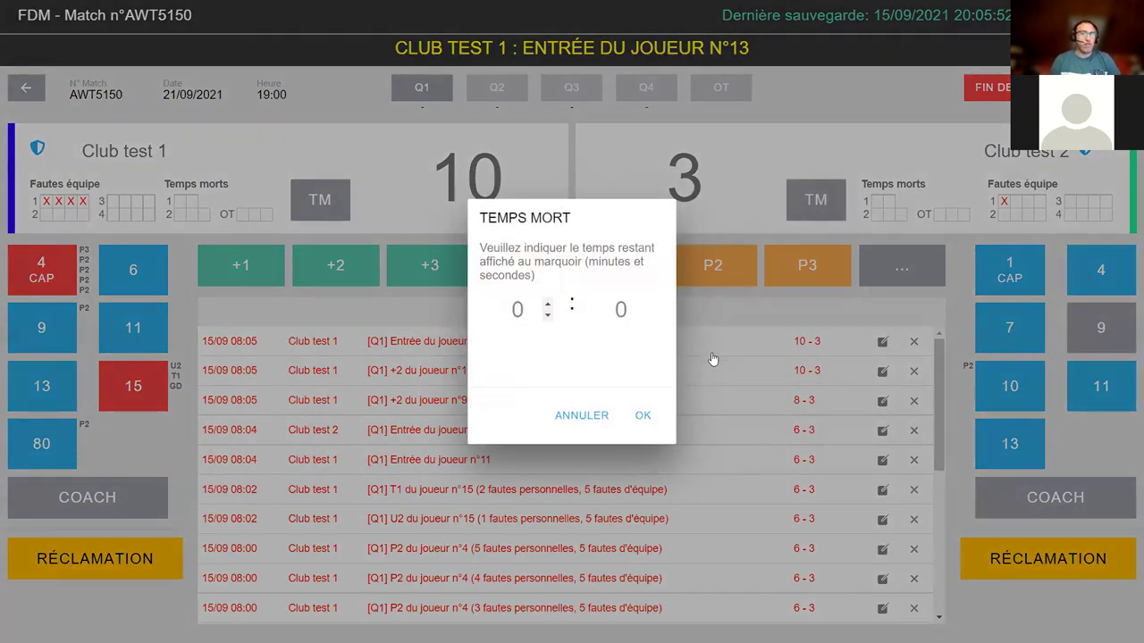
text(4)
key(Tab)
text(24)
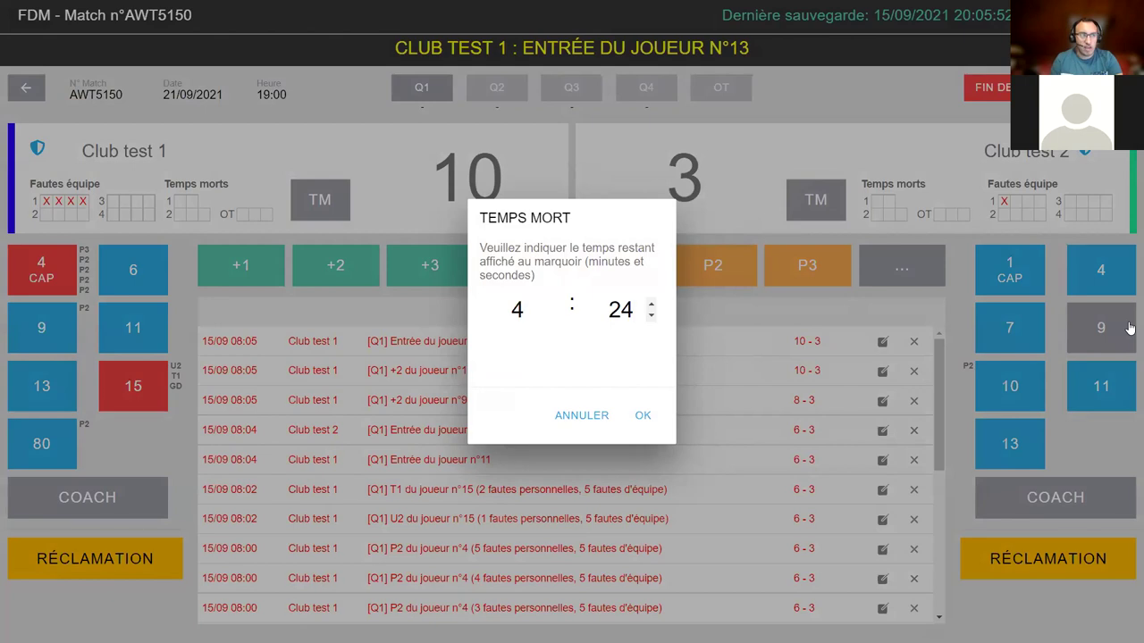
click(651, 419)
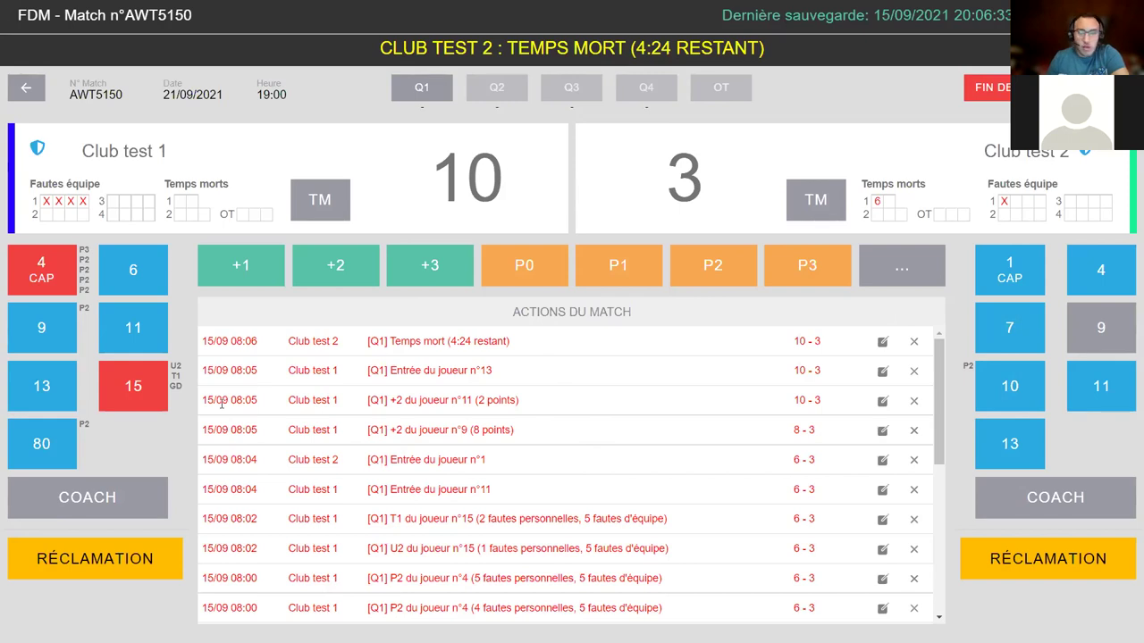
- Cancel player 11's '+2 du joueur n°11' entry, dropping Club test 1 from 10 to 8
drag(204, 400, 826, 404)
triple_click(409, 400)
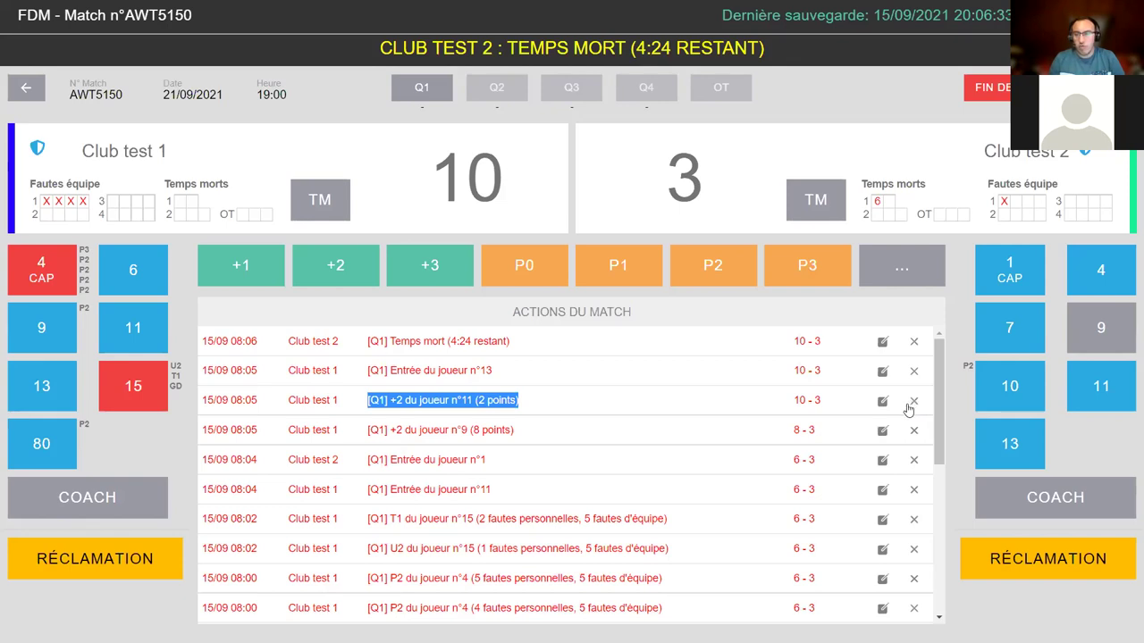
click(912, 404)
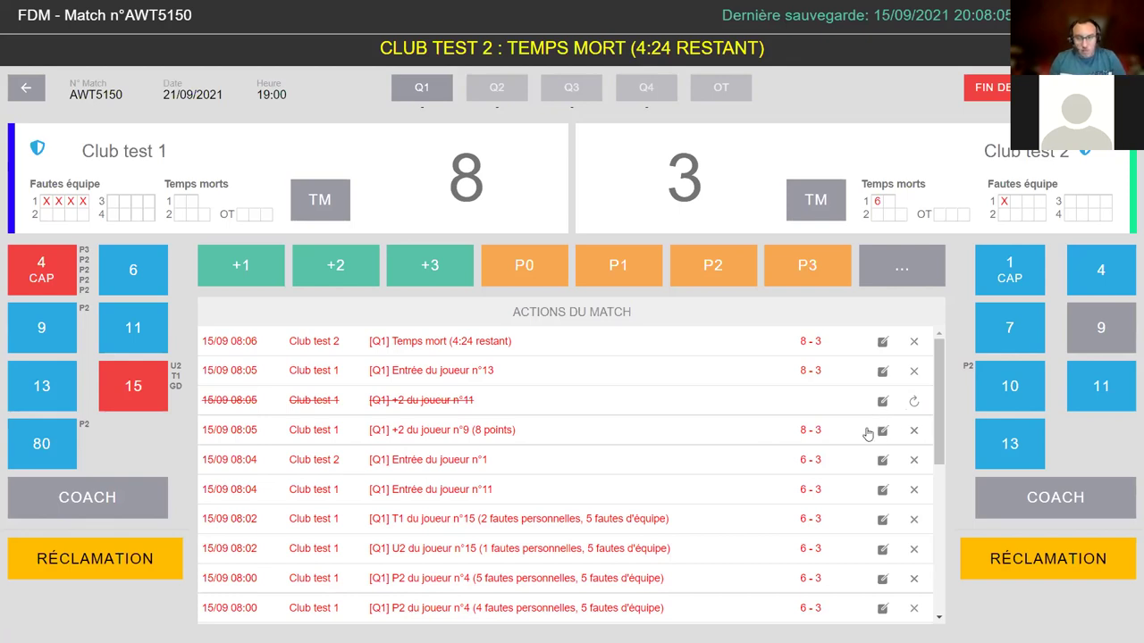
- Change player 9's two-point basket to +3, keeping the same player, and save it
click(882, 431)
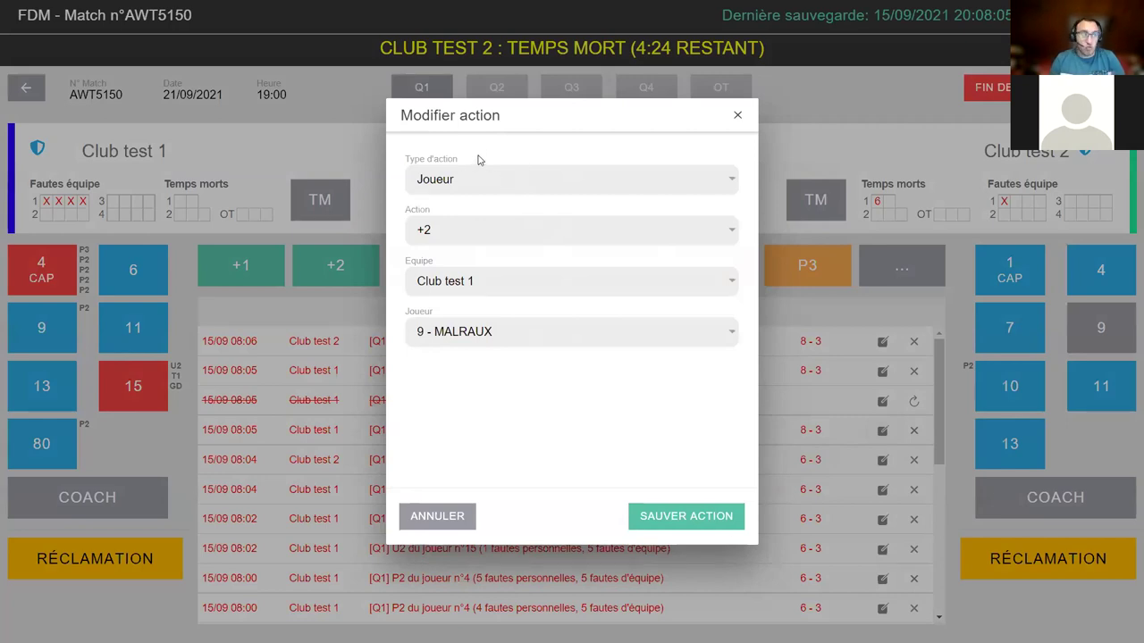
click(460, 243)
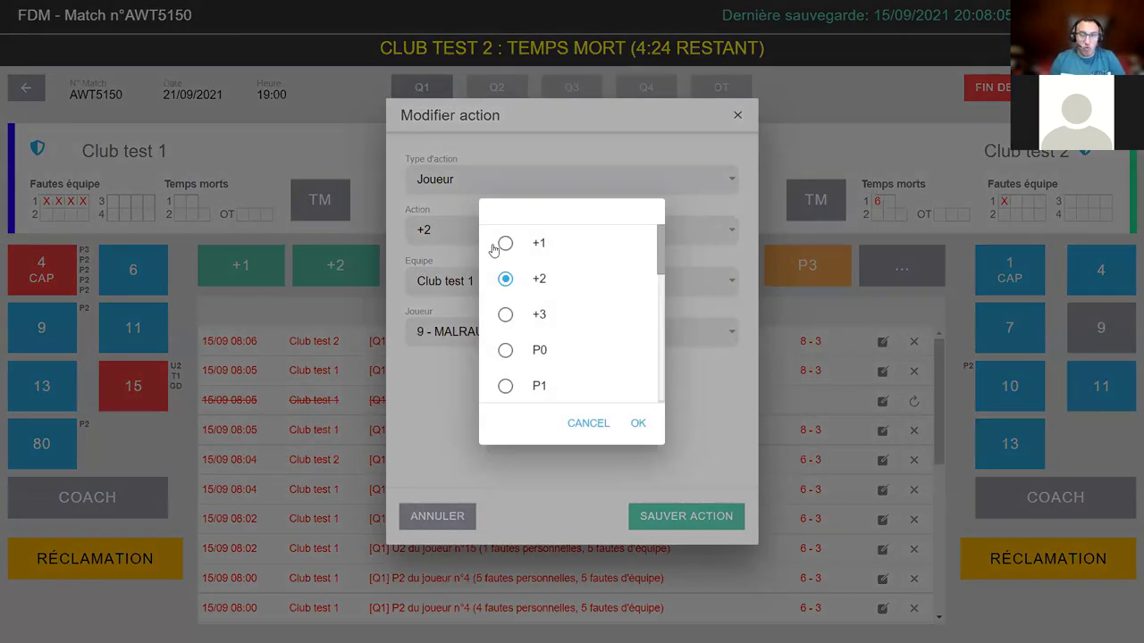
click(506, 316)
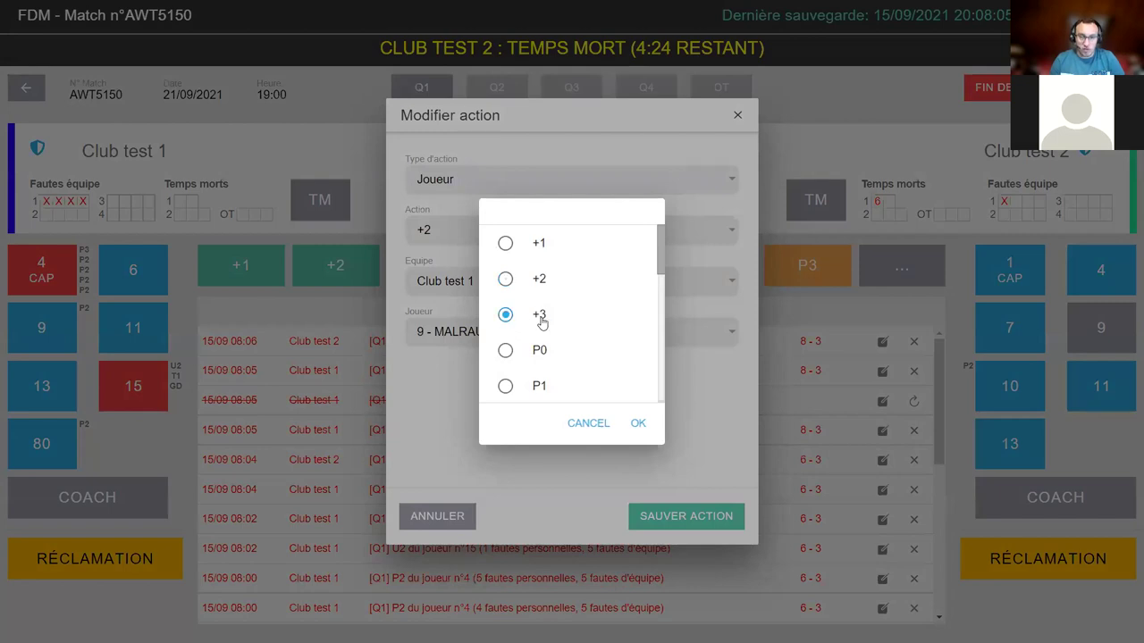
click(634, 426)
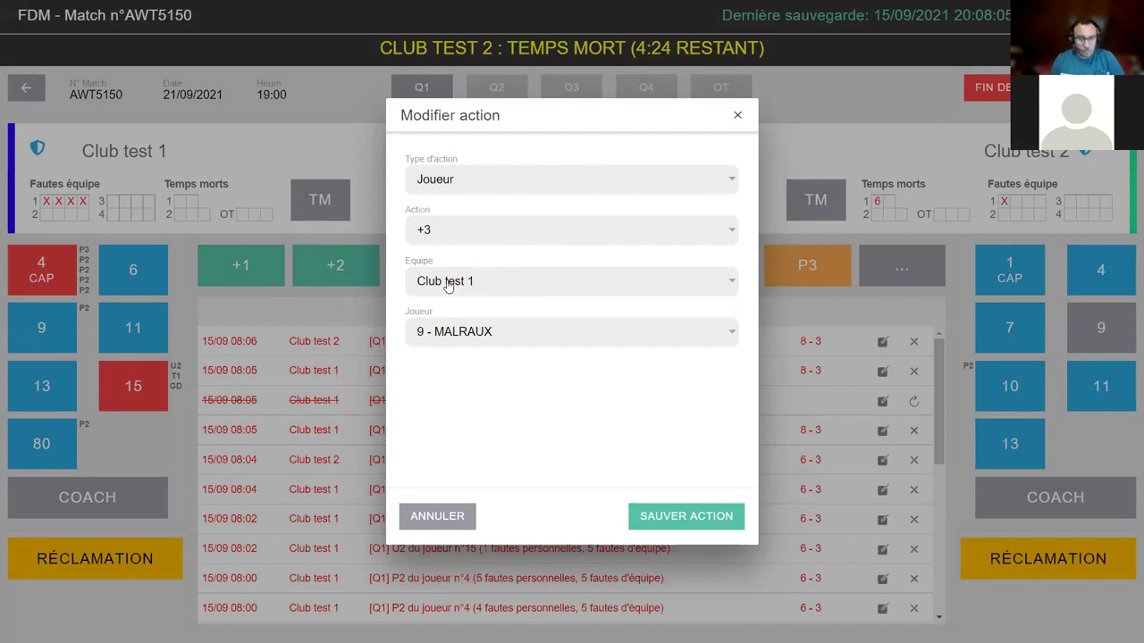
click(469, 330)
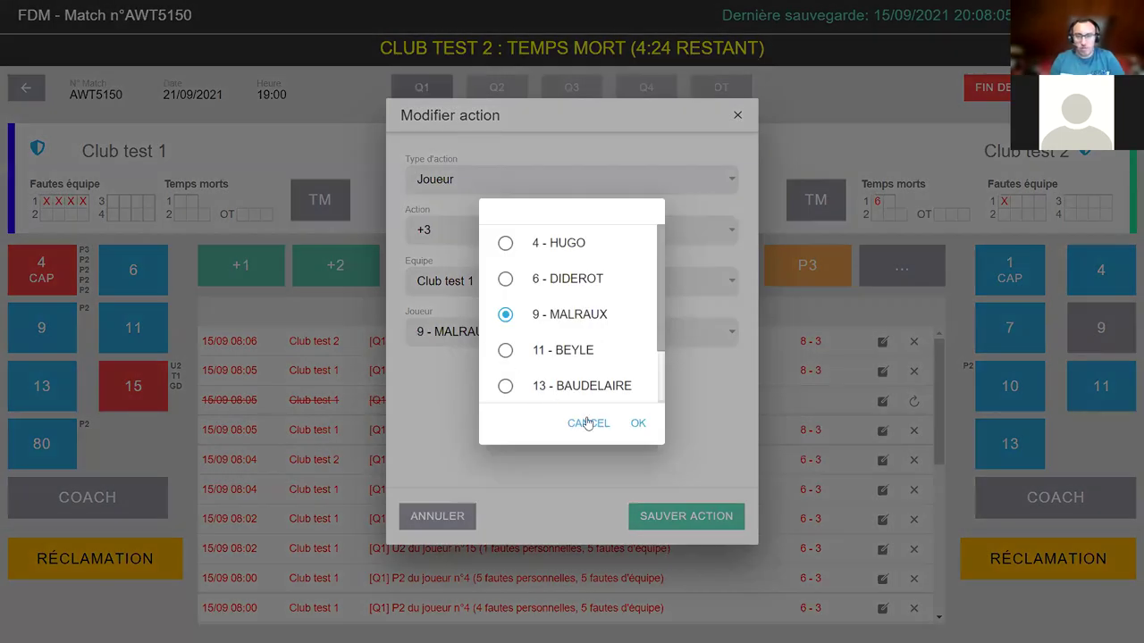
click(587, 422)
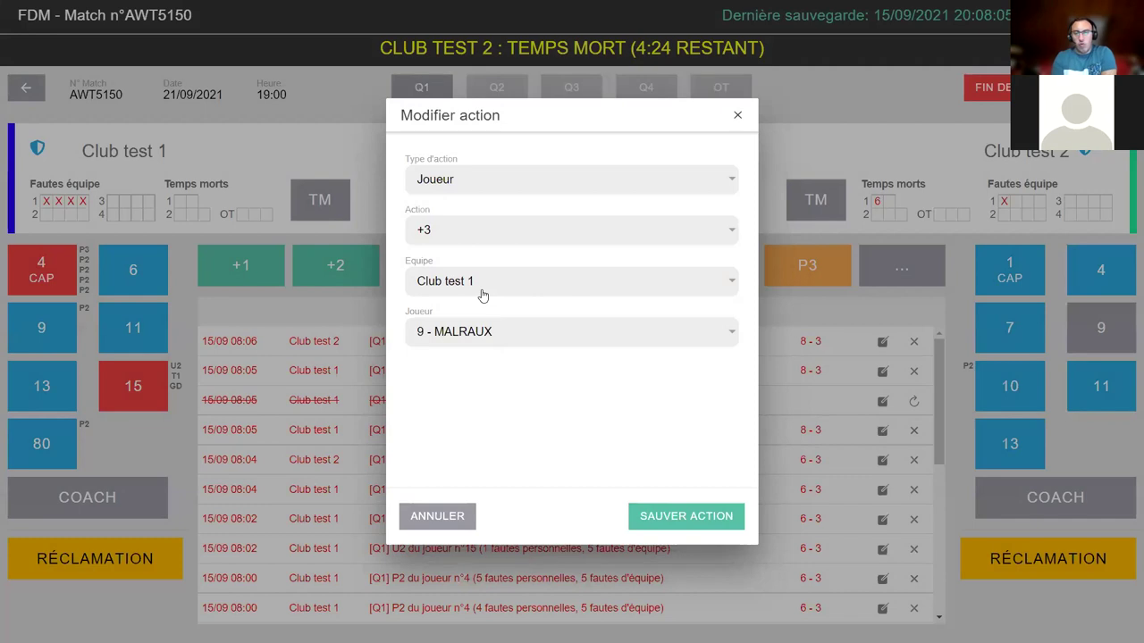
click(694, 520)
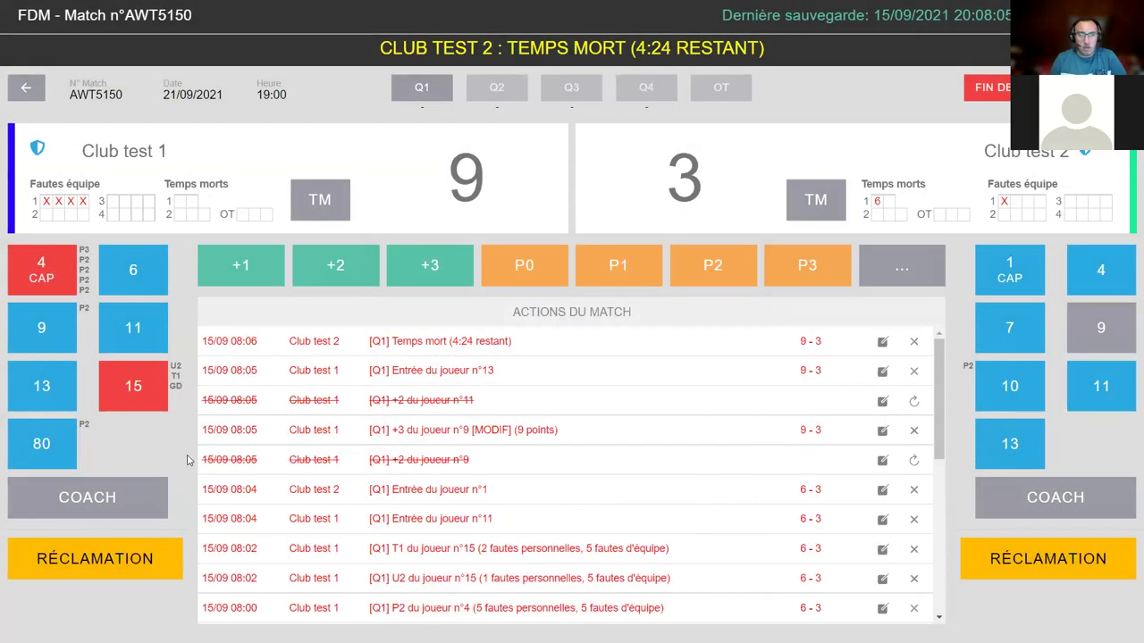
- Highlight the modified three-point entry and its MODIF marker in the log
drag(199, 460, 517, 458)
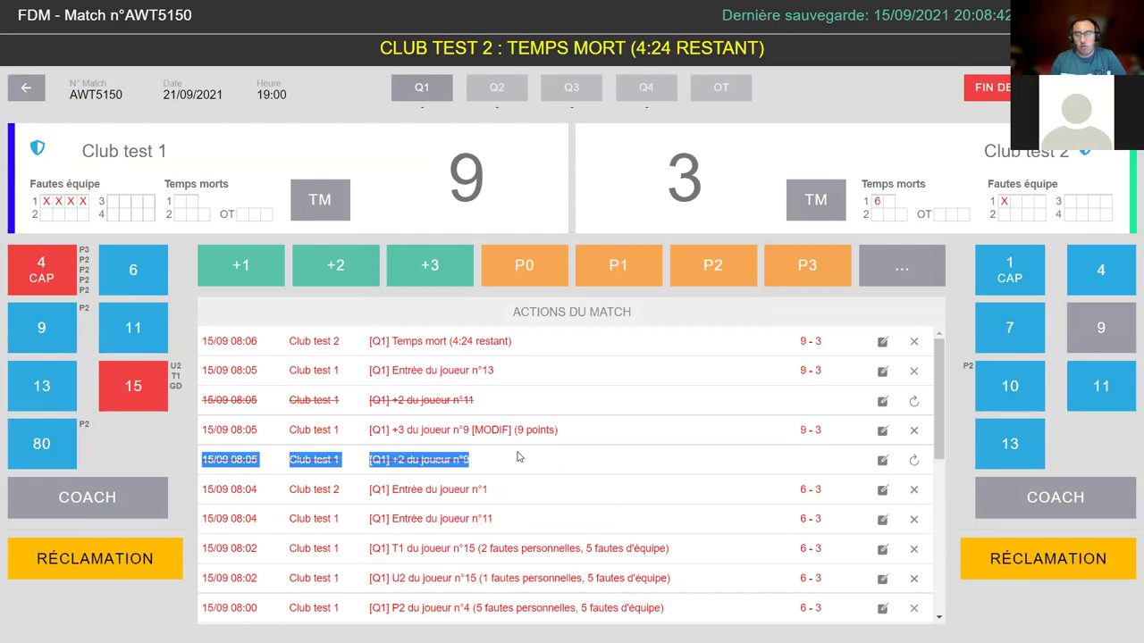
drag(201, 430, 849, 433)
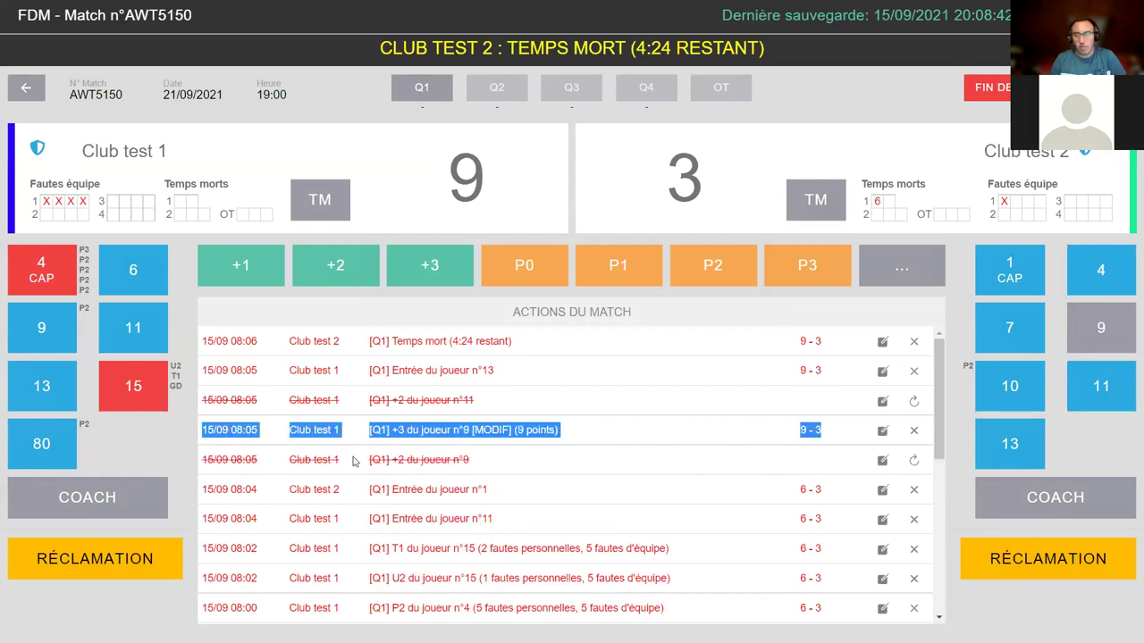
triple_click(497, 431)
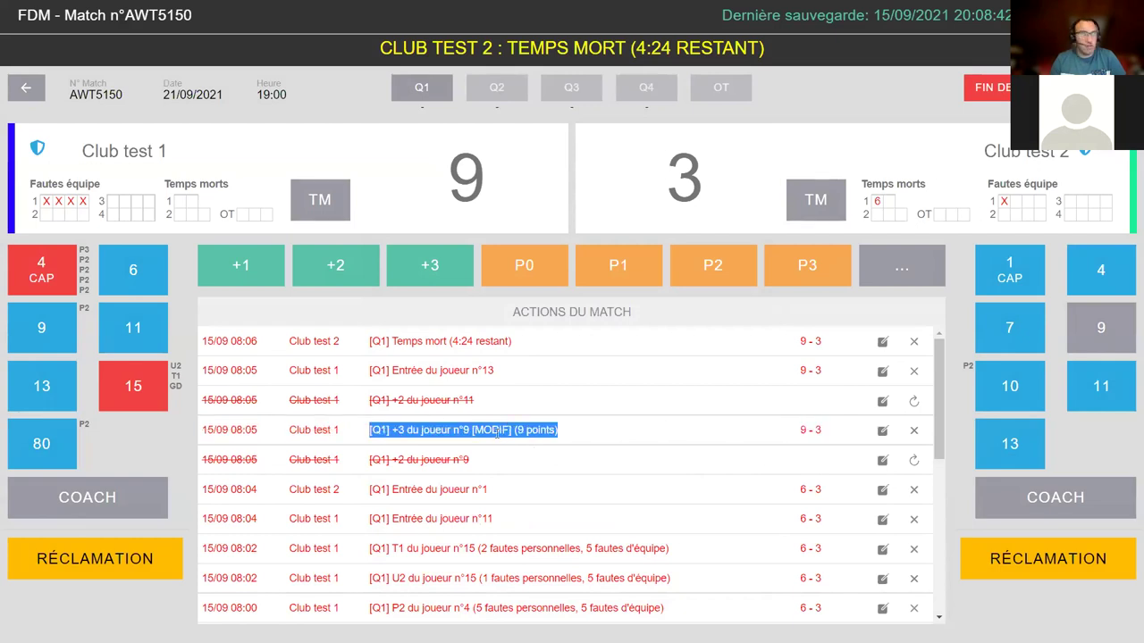
double_click(497, 431)
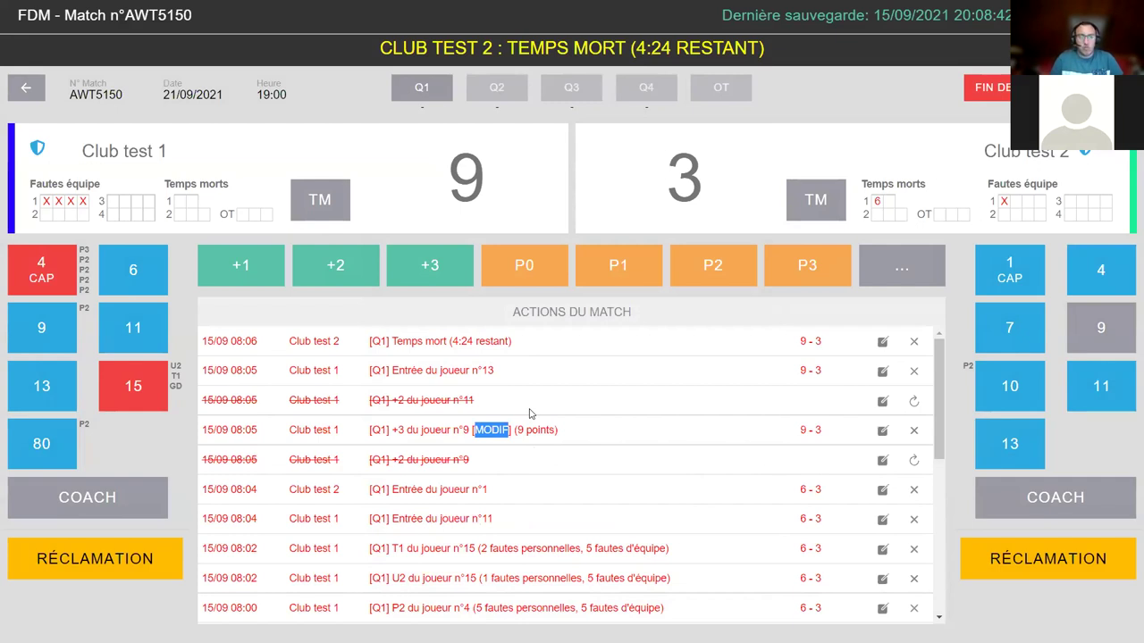
click(182, 209)
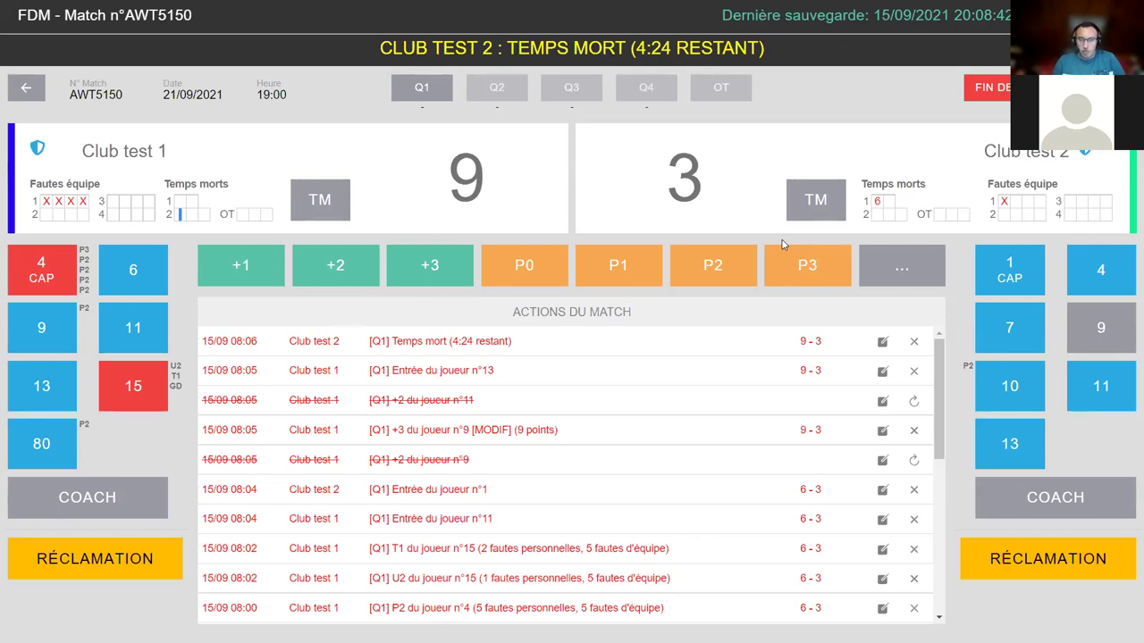
- Log a Club test 1 claim at 1:20 remaining
click(132, 569)
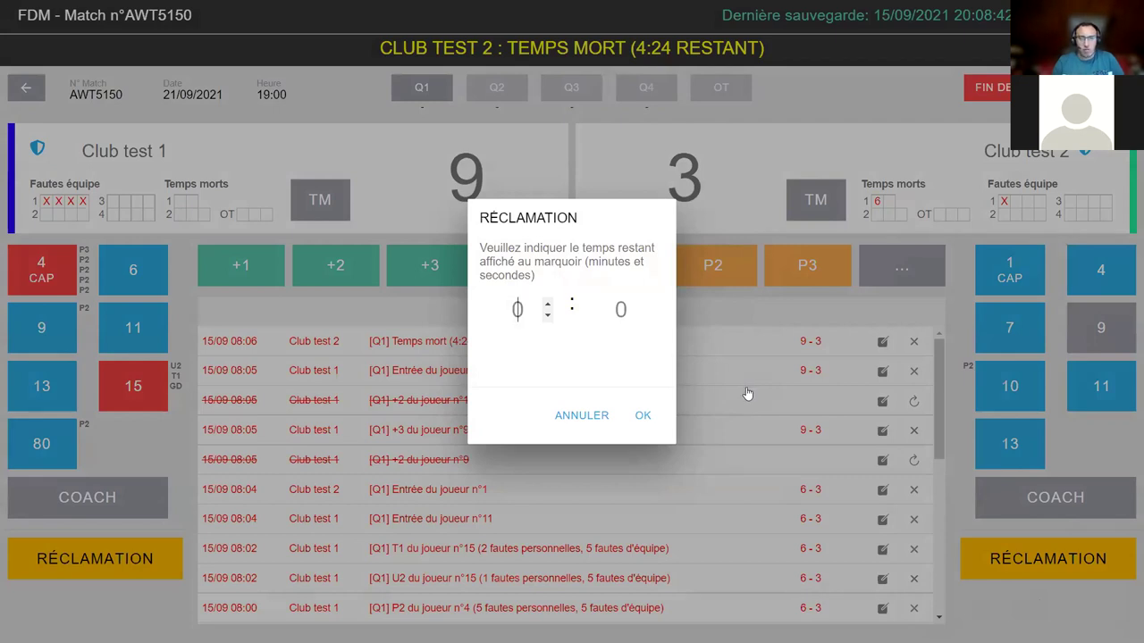
text(1)
key(Tab)
text(20)
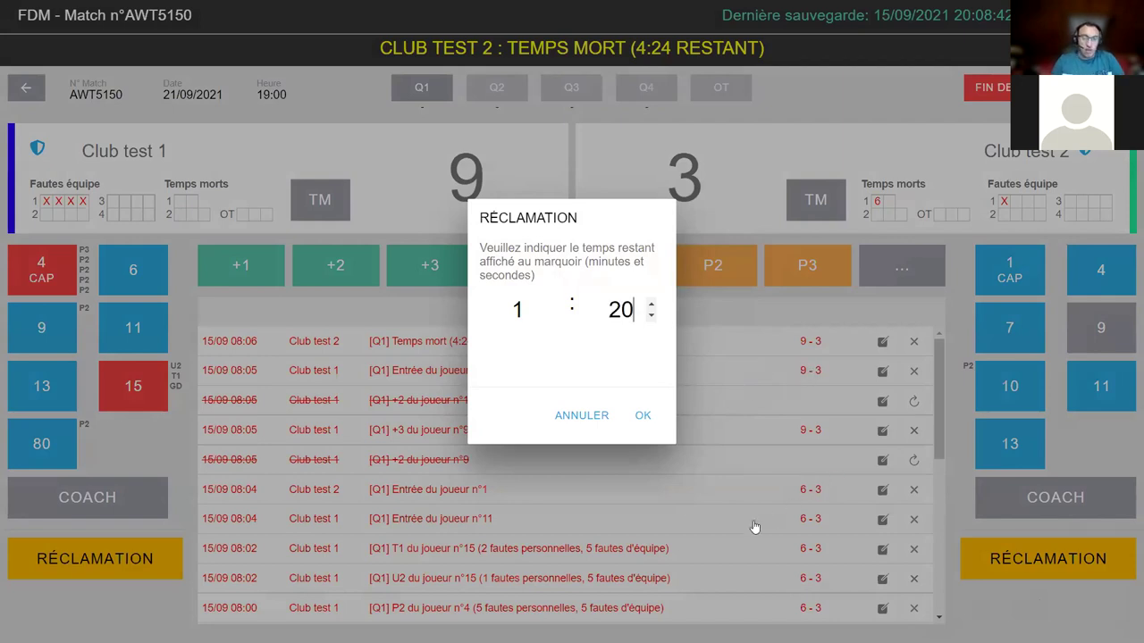
click(644, 412)
- Highlight the new claim entry and the 9–3 score in the log
drag(282, 342, 613, 336)
drag(749, 338, 809, 342)
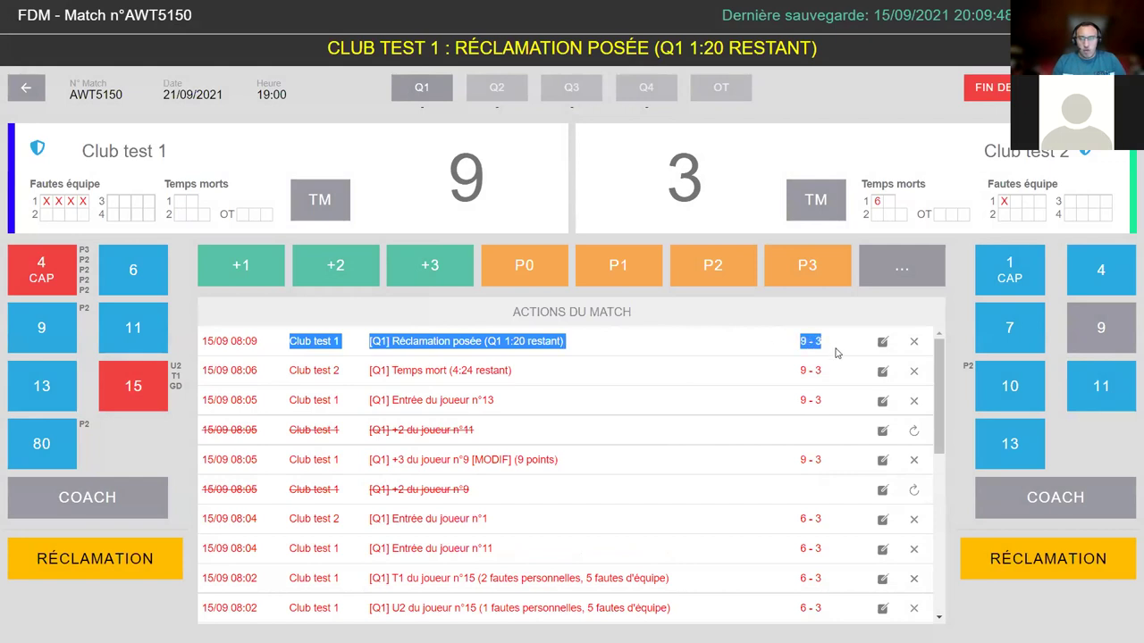
click(314, 345)
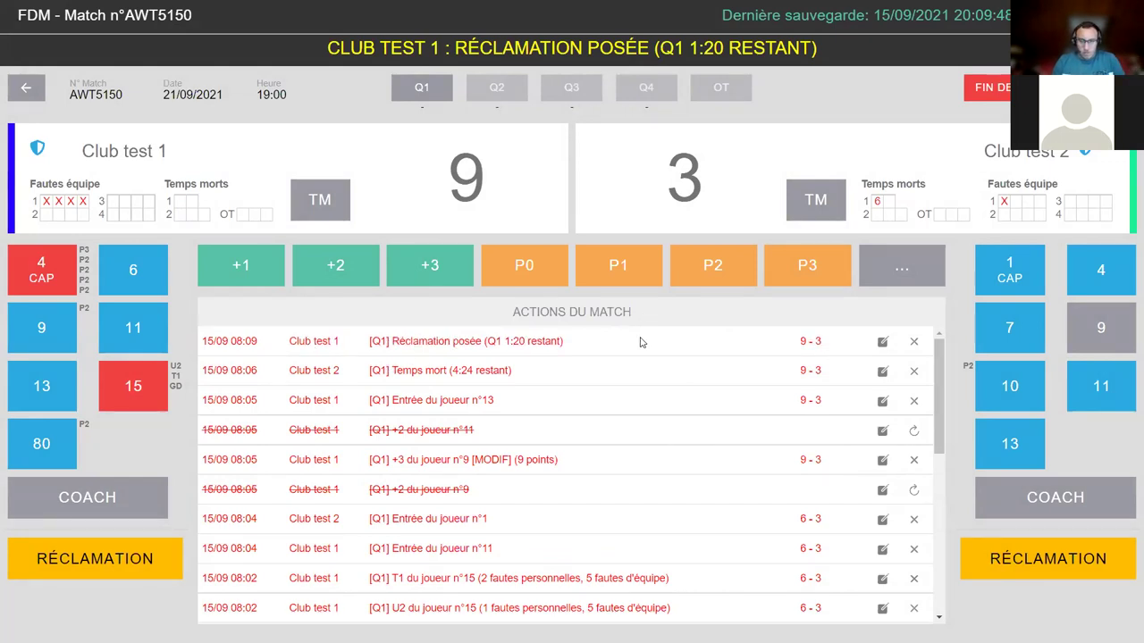
drag(521, 295, 843, 352)
- Review the log by highlighting the last-saved timestamp and the timeout entry
click(817, 350)
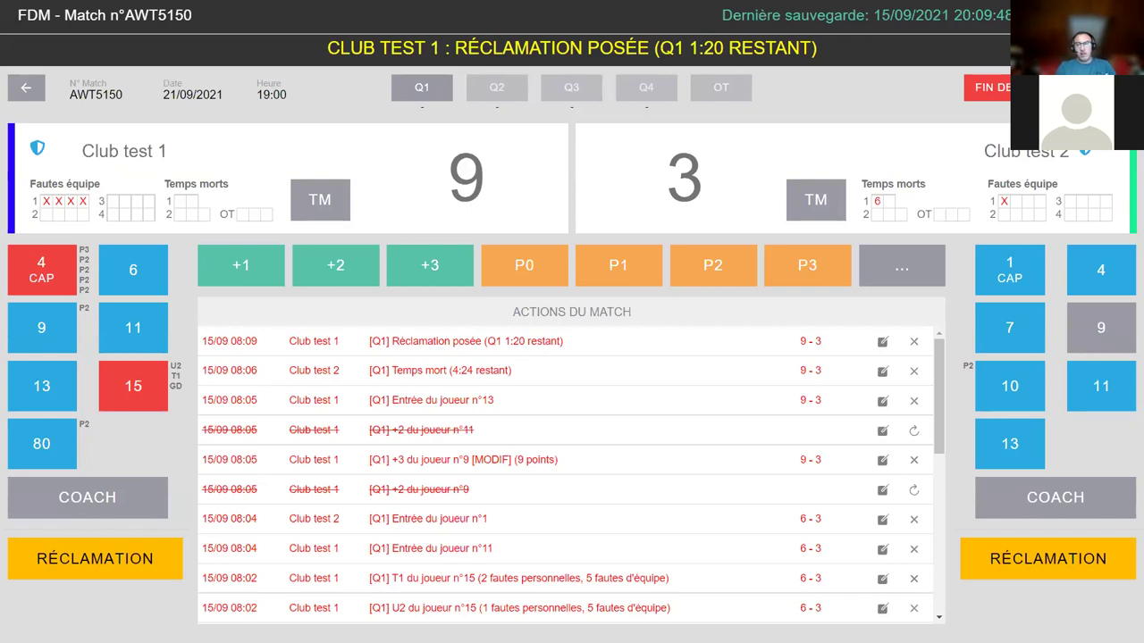
drag(722, 15, 1008, 18)
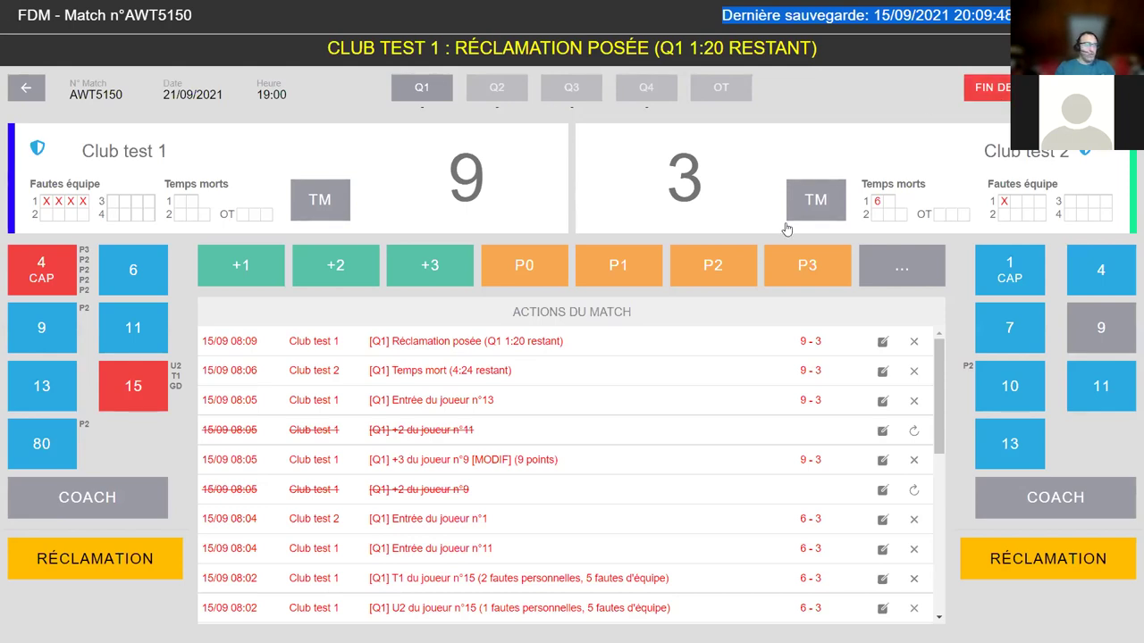
drag(390, 370, 524, 368)
click(532, 371)
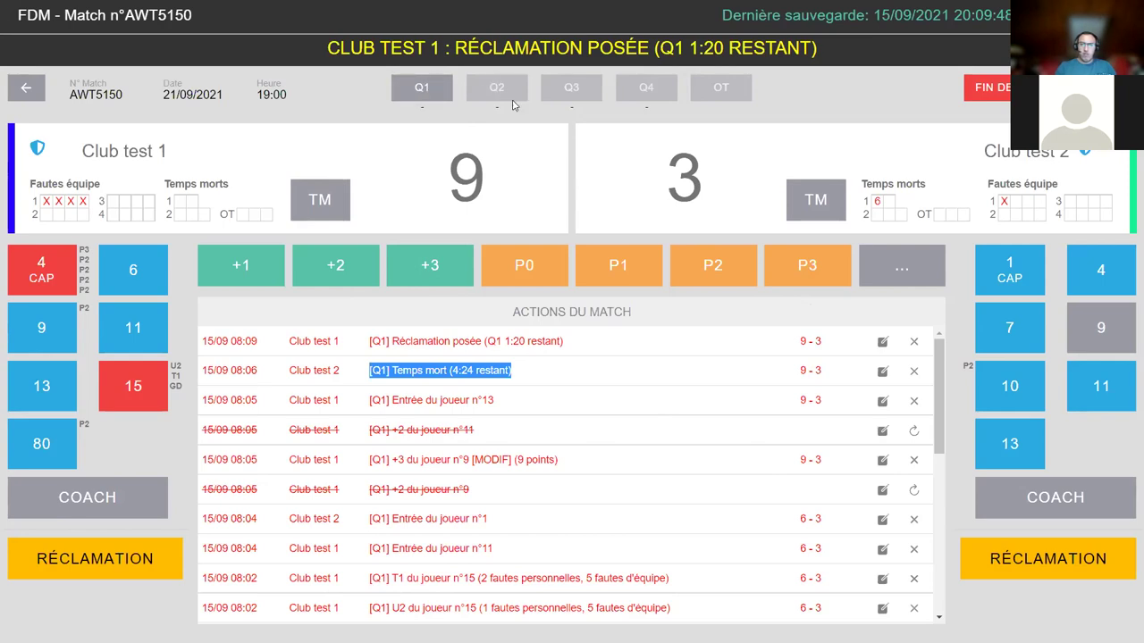
- End the first quarter at 9–3 and start the second quarter
click(419, 91)
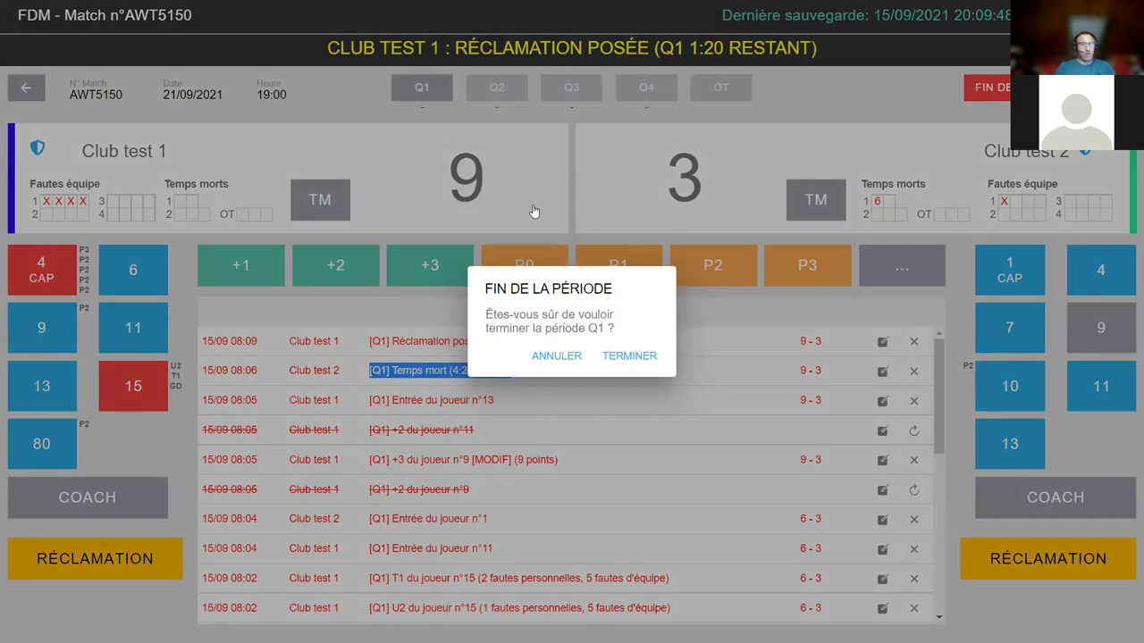
click(647, 357)
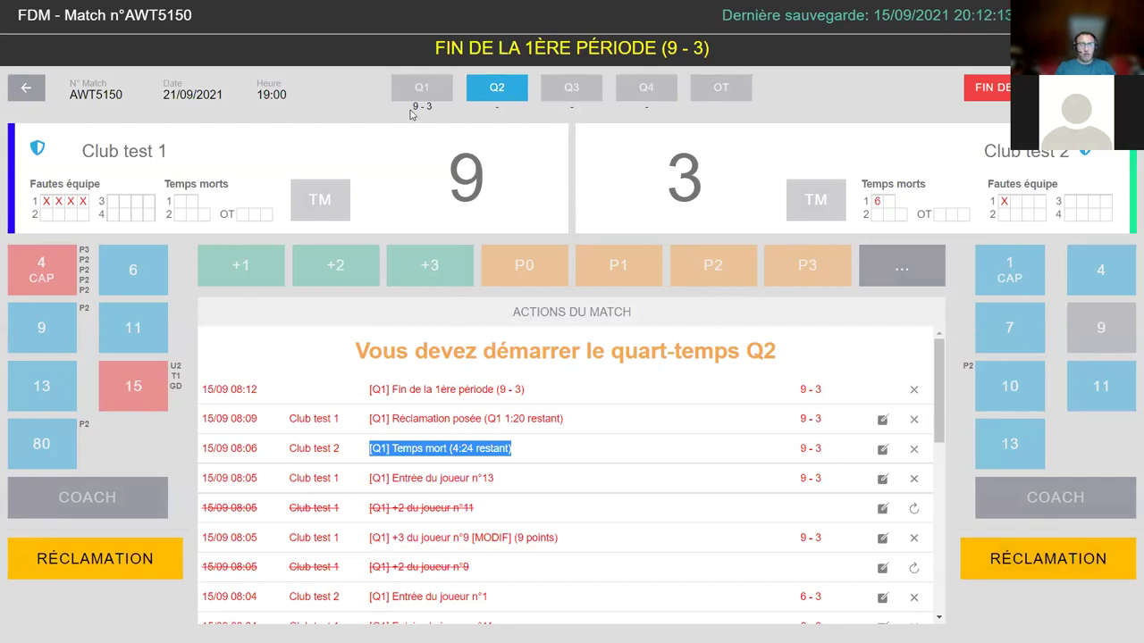
drag(412, 106, 448, 111)
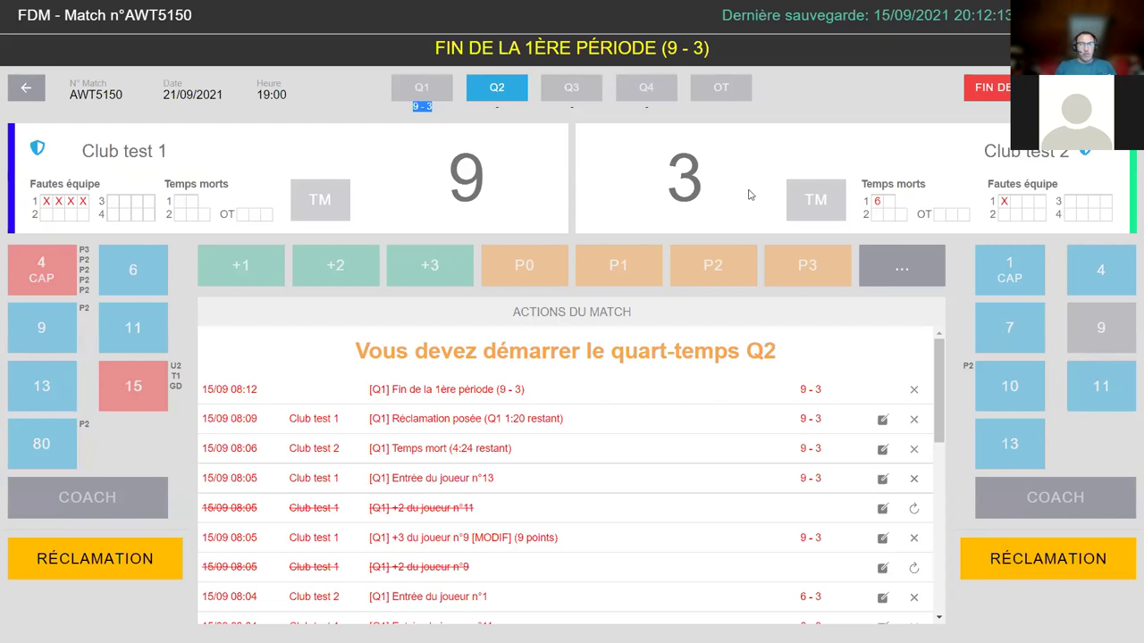
click(531, 381)
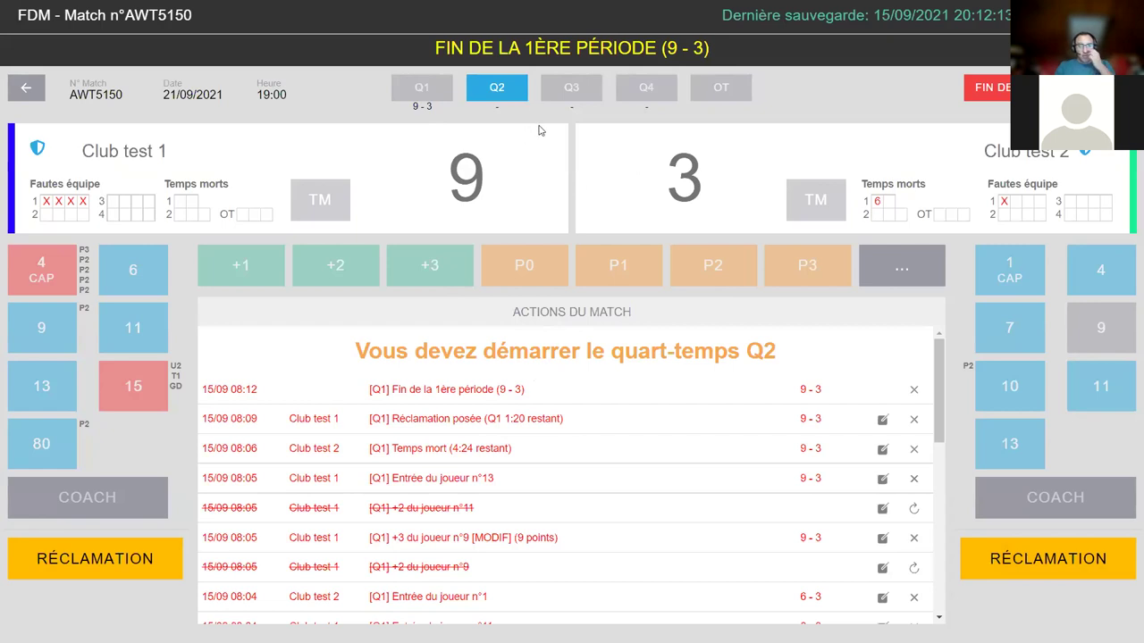
click(489, 96)
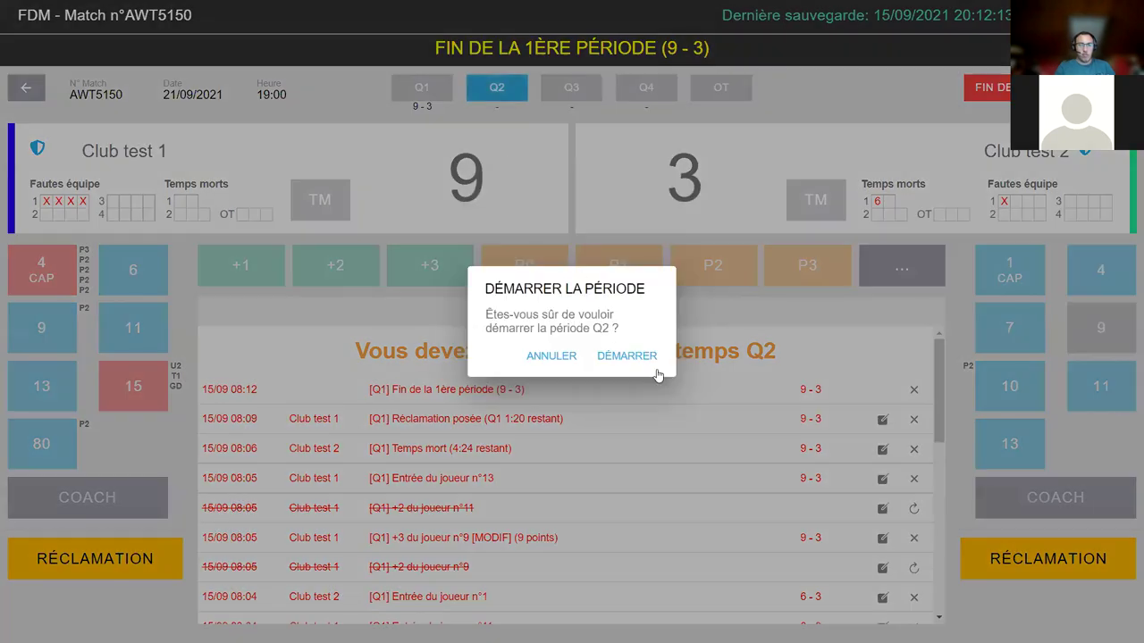
click(631, 358)
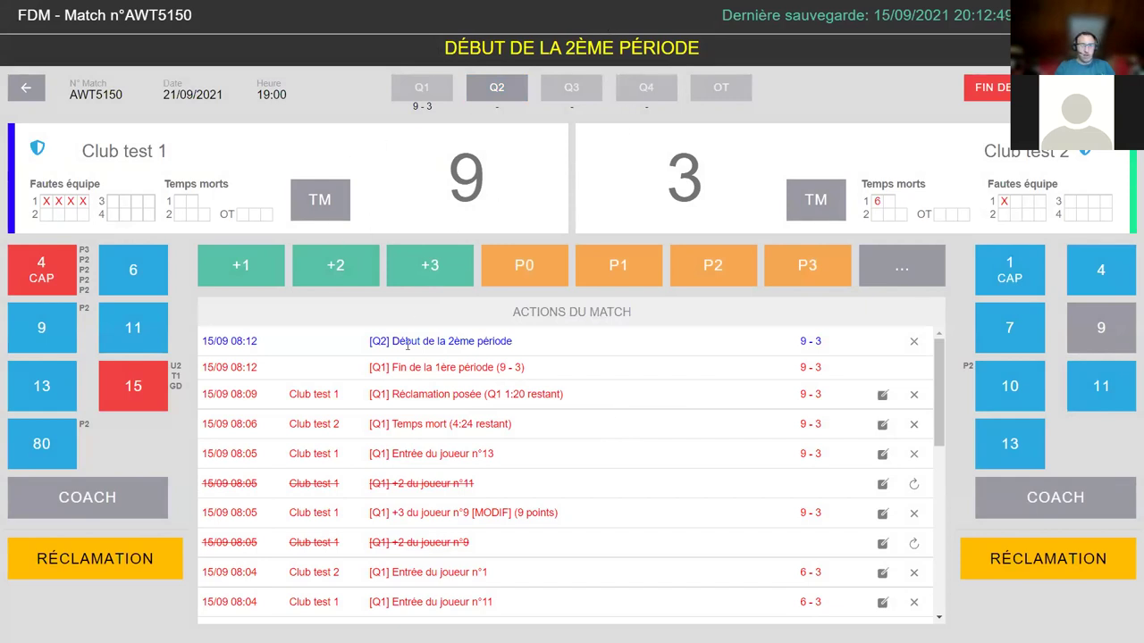
- Record two-pointers for Club test 1 players 9 and 13, and a Club test 2 player 7 three-pointer
click(329, 266)
click(45, 327)
click(328, 280)
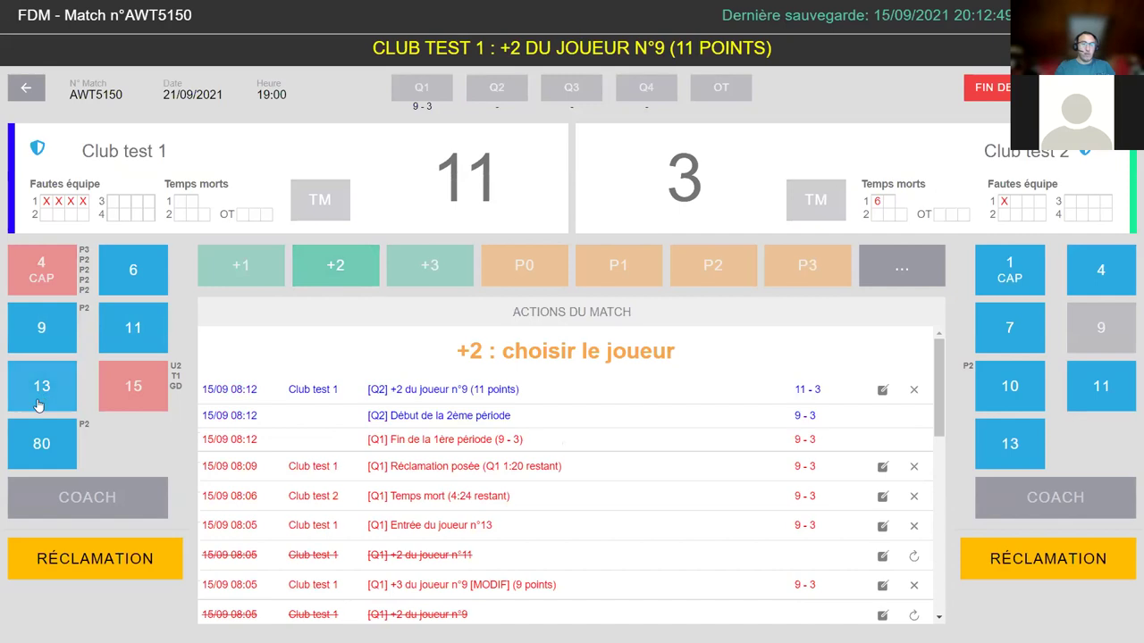
click(39, 403)
click(413, 268)
click(1008, 327)
- Log a P2 foul on player 11 and two-pointers for Club test 2 #11 and Club test 1 #9, then end Q2
click(713, 265)
click(133, 327)
click(335, 265)
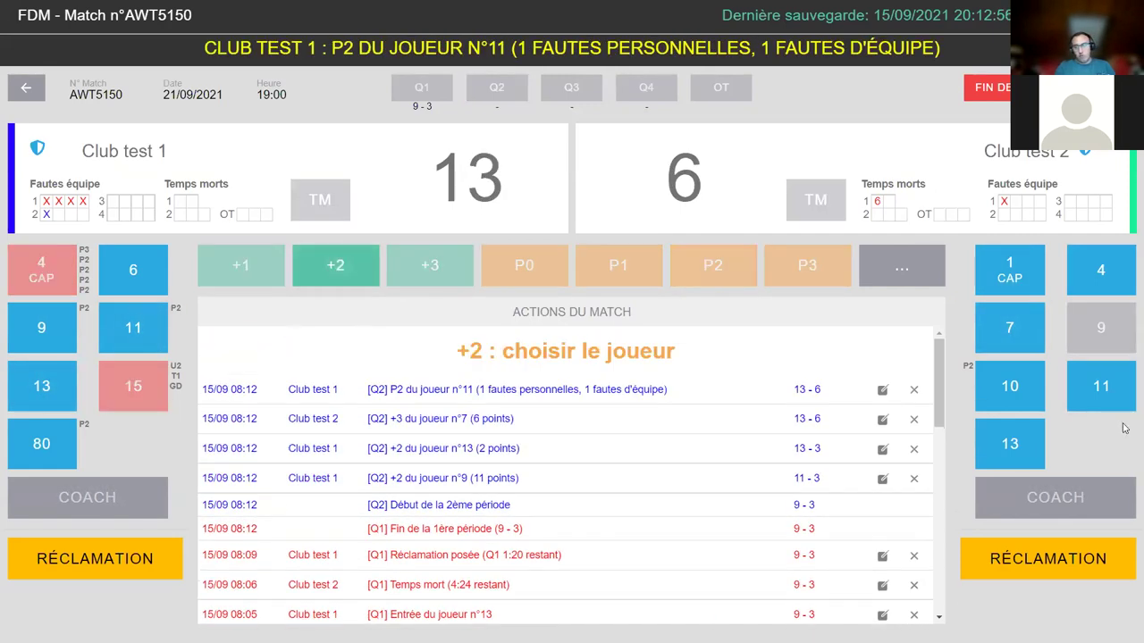
click(1101, 386)
click(338, 269)
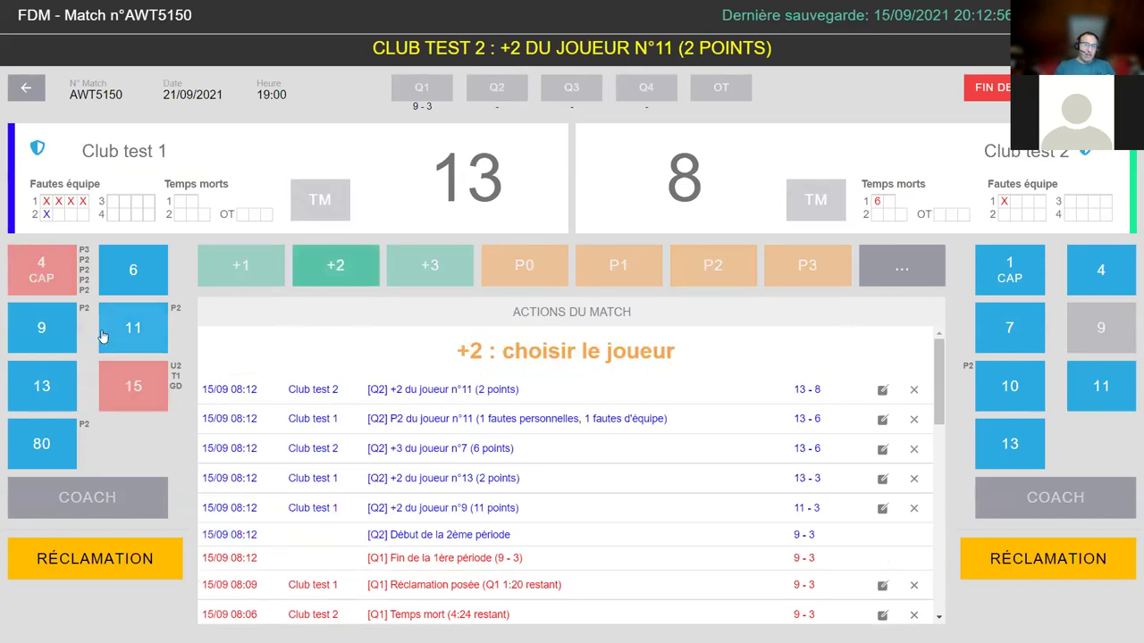
click(57, 338)
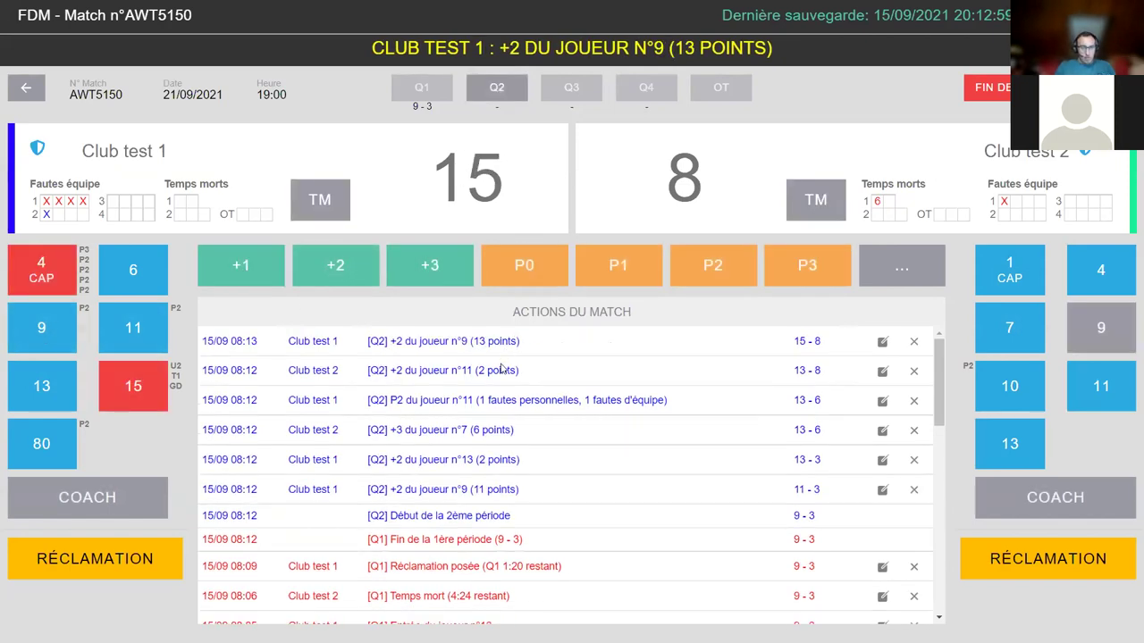
click(515, 89)
click(622, 352)
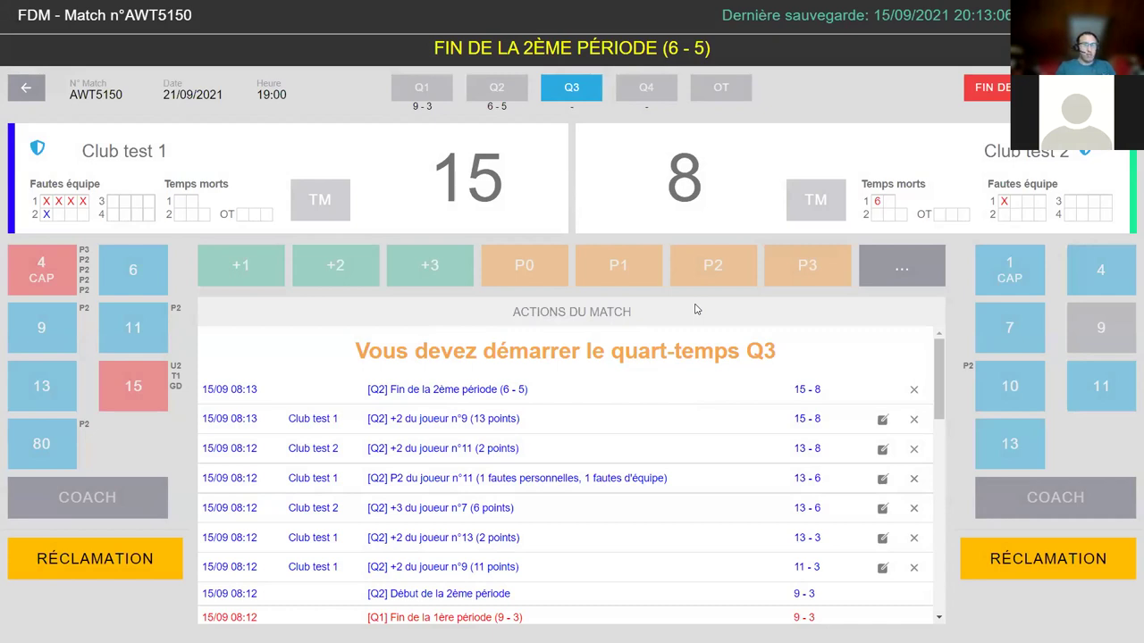
triple_click(219, 389)
drag(777, 381, 859, 385)
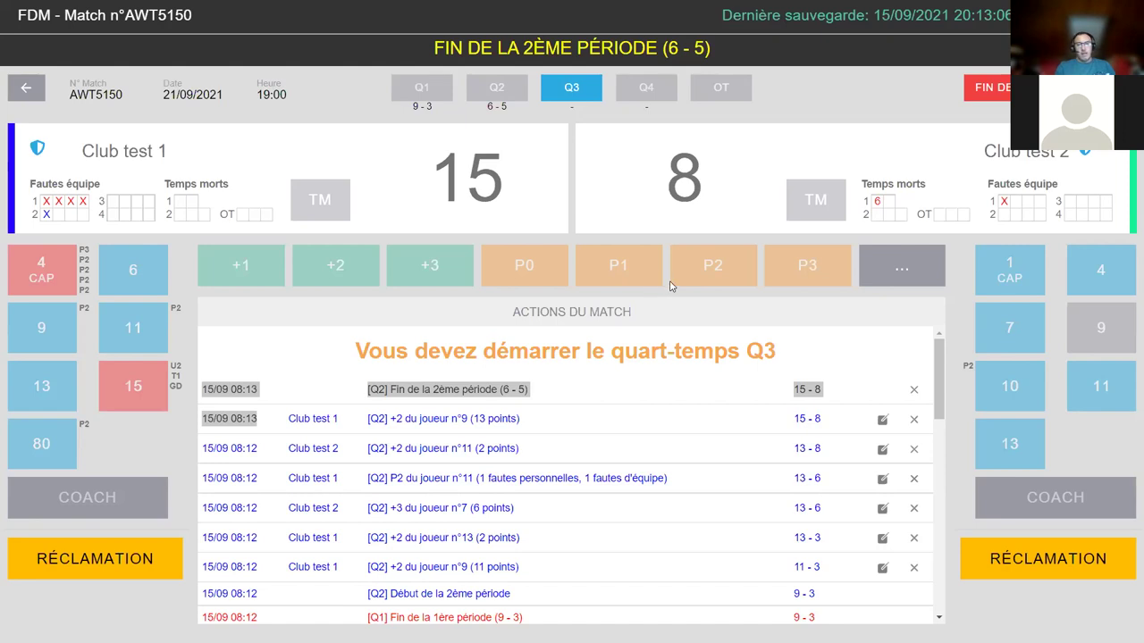
- Start and end a scoreless third quarter, then start the fourth quarter
click(572, 94)
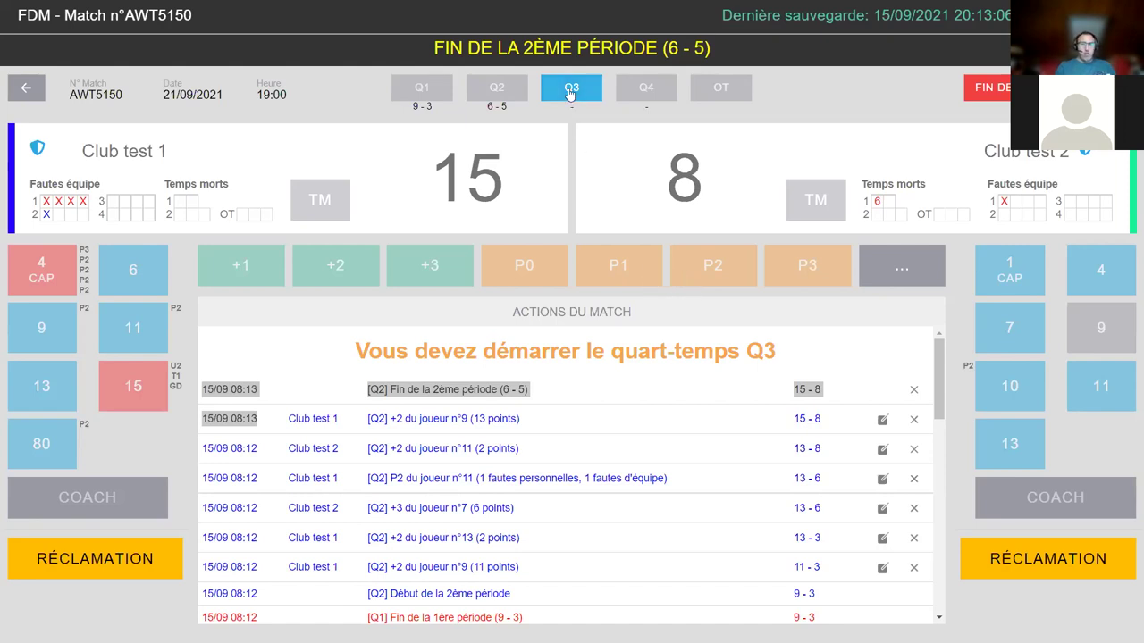
click(626, 355)
click(565, 89)
click(629, 354)
click(647, 93)
click(628, 355)
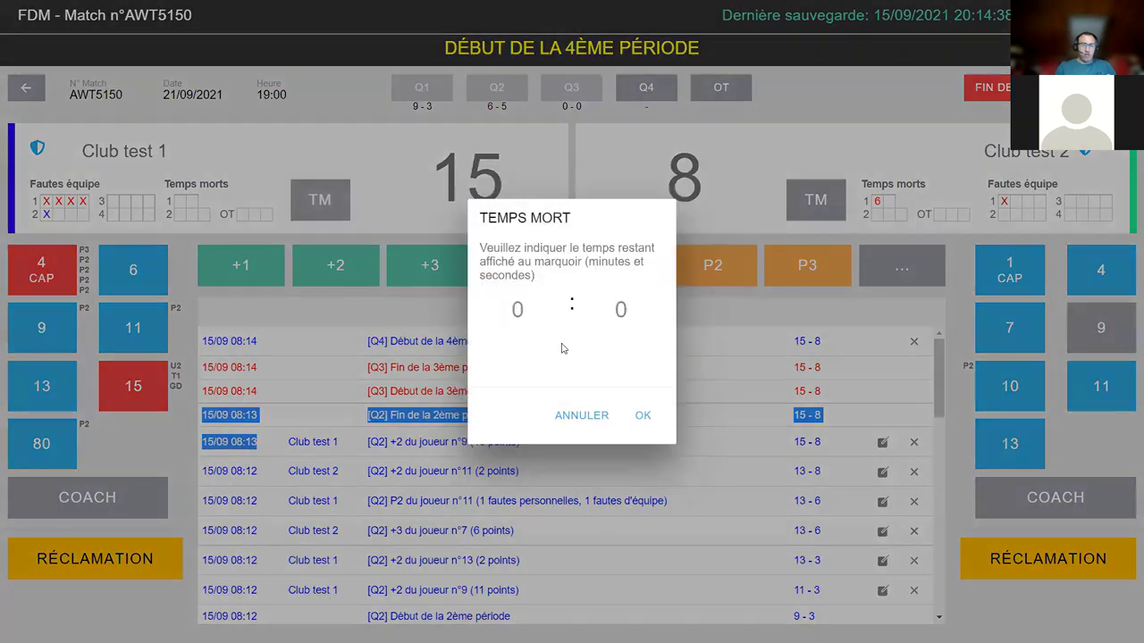
- Log a Club test 1 timeout at 1:59 remaining
click(314, 219)
text(1)
key(Tab)
text(59)
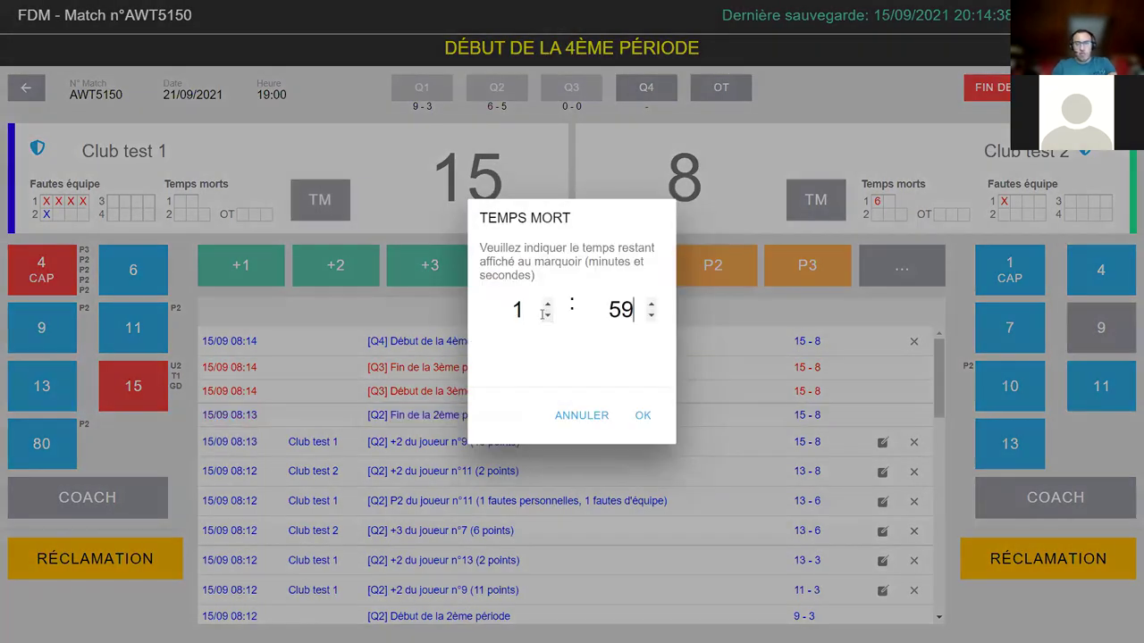
click(643, 416)
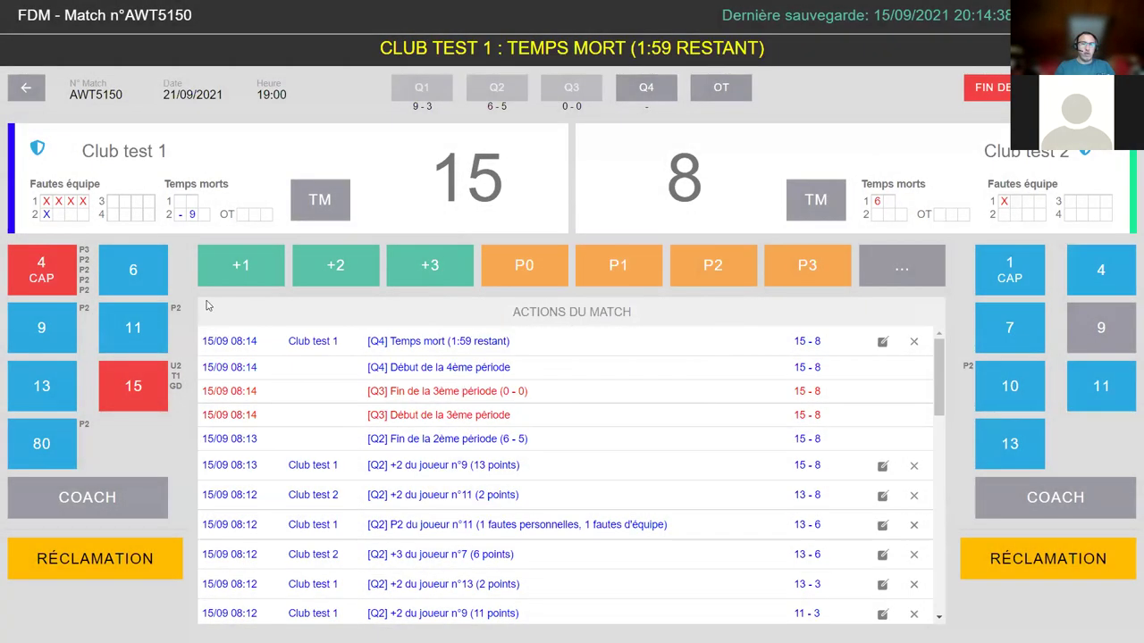
mouse_move(167, 198)
mouse_down()
mouse_move(202, 218)
mouse_move(165, 220)
mouse_up()
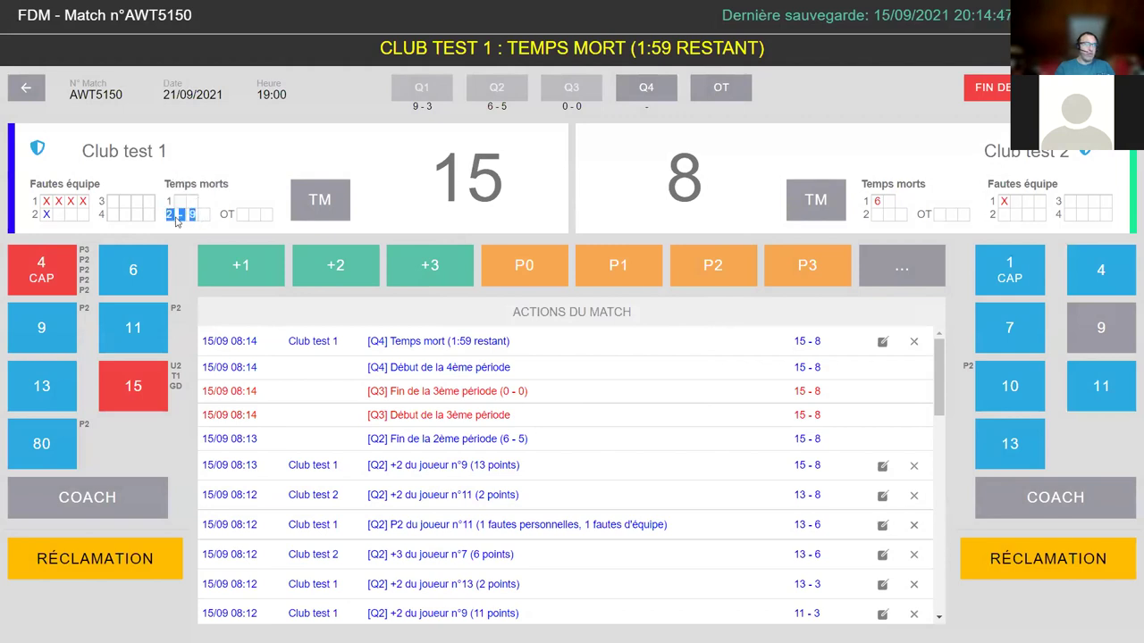
click(213, 216)
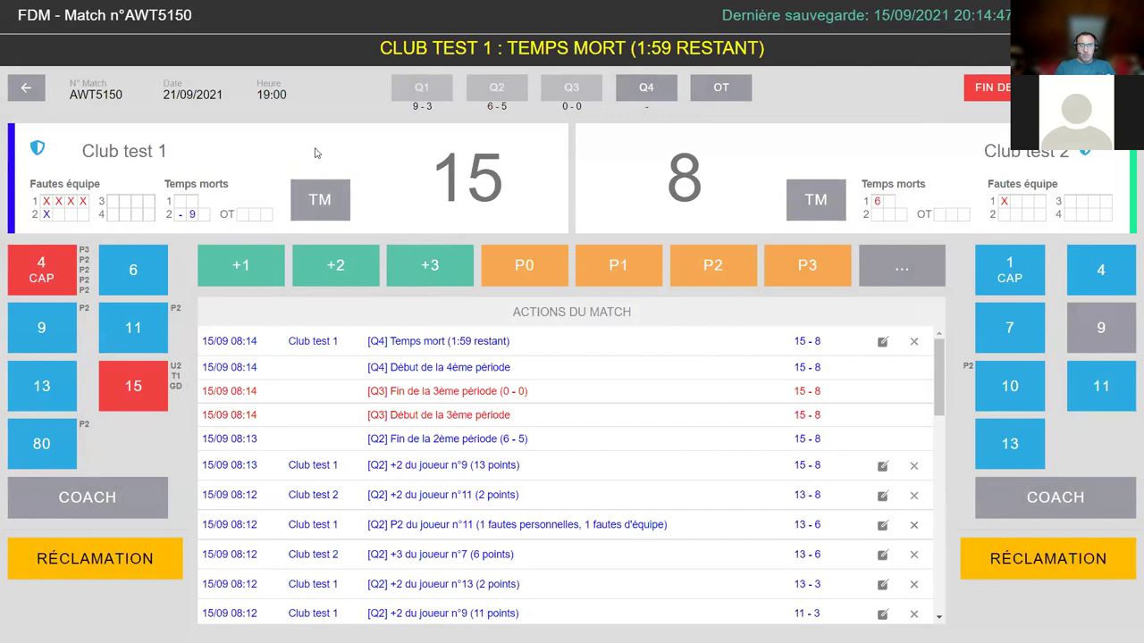
- End Q4, cancel starting overtime, then undo the 'Fin de la 4ème période' entry
click(624, 90)
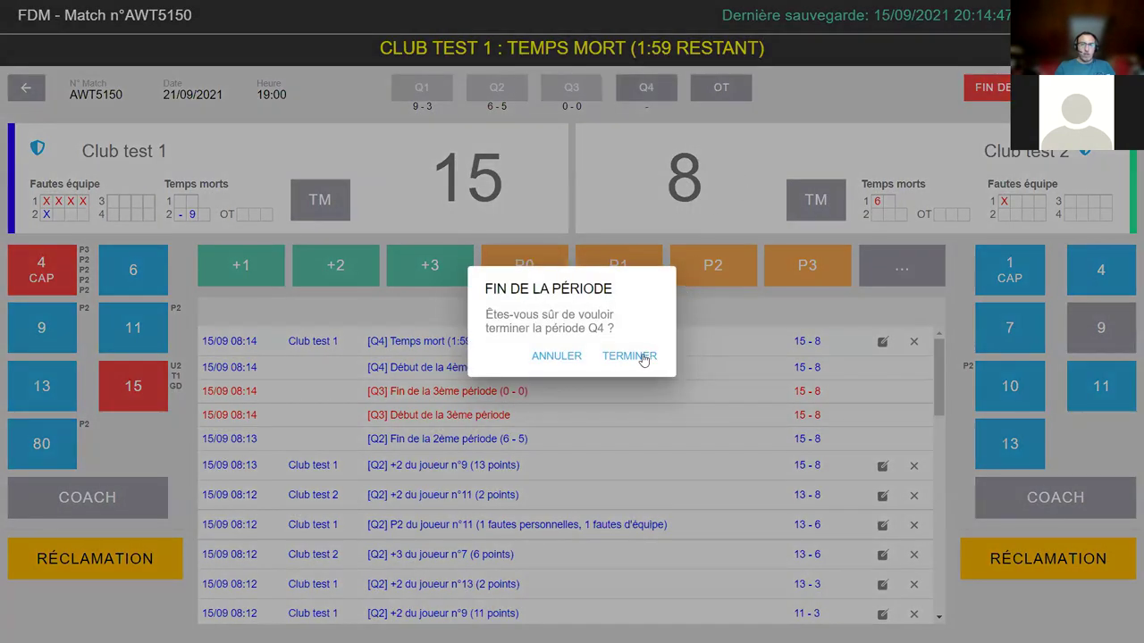
click(640, 356)
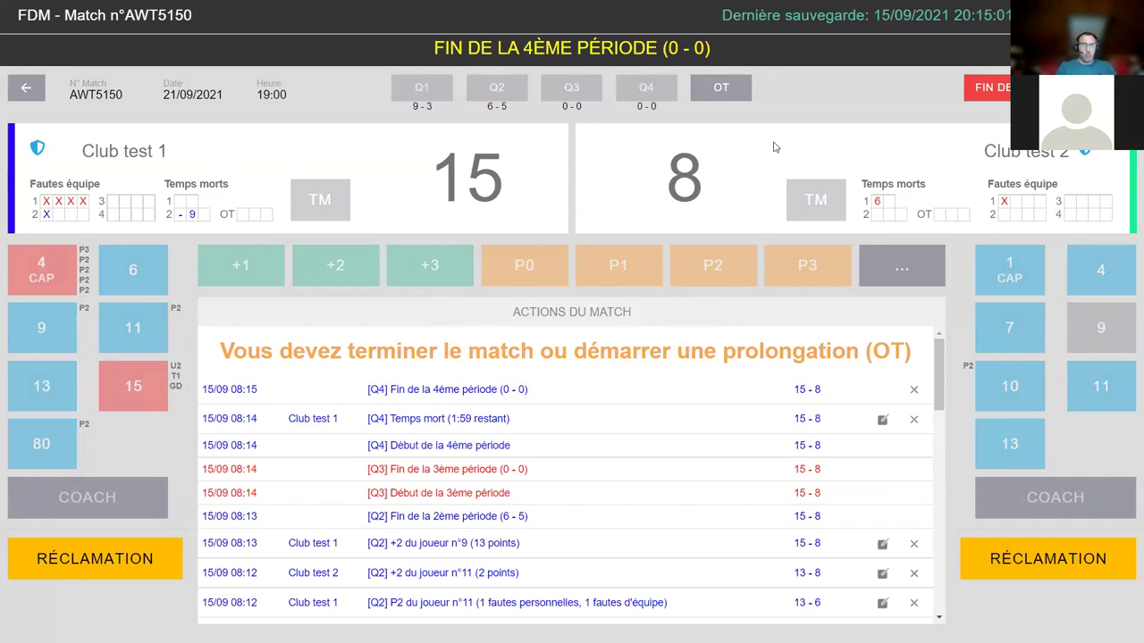
click(734, 89)
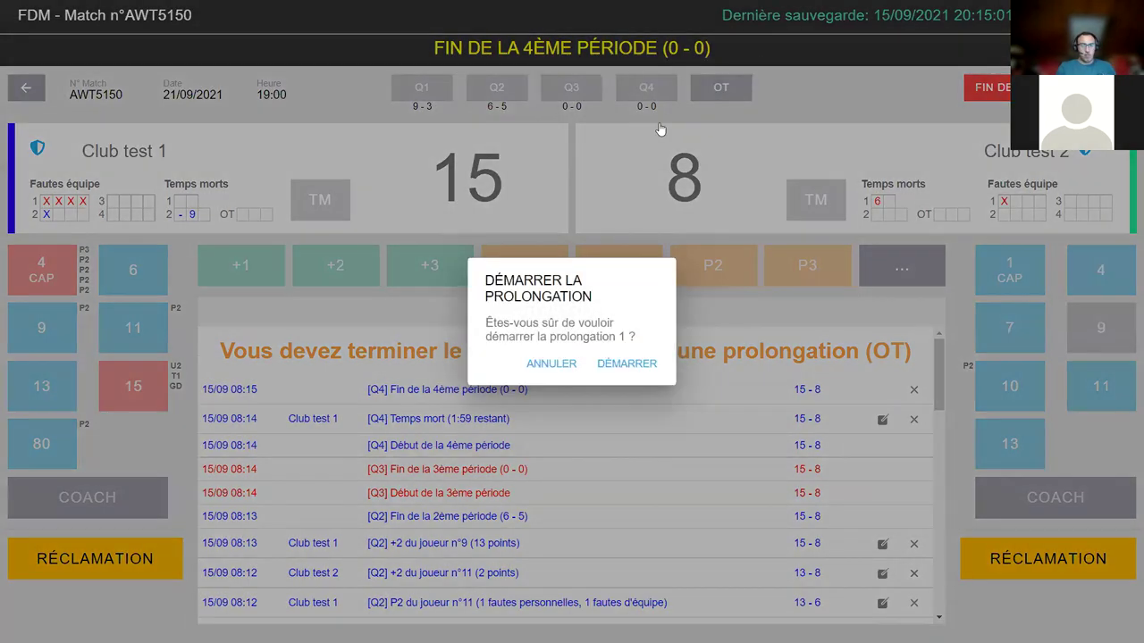
click(559, 367)
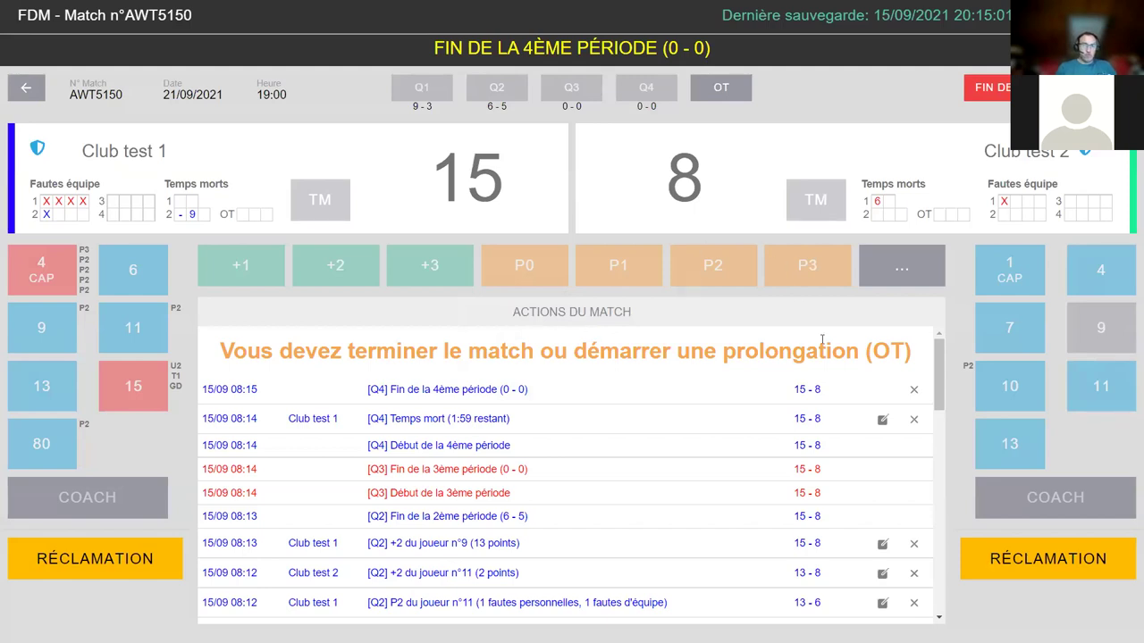
click(913, 389)
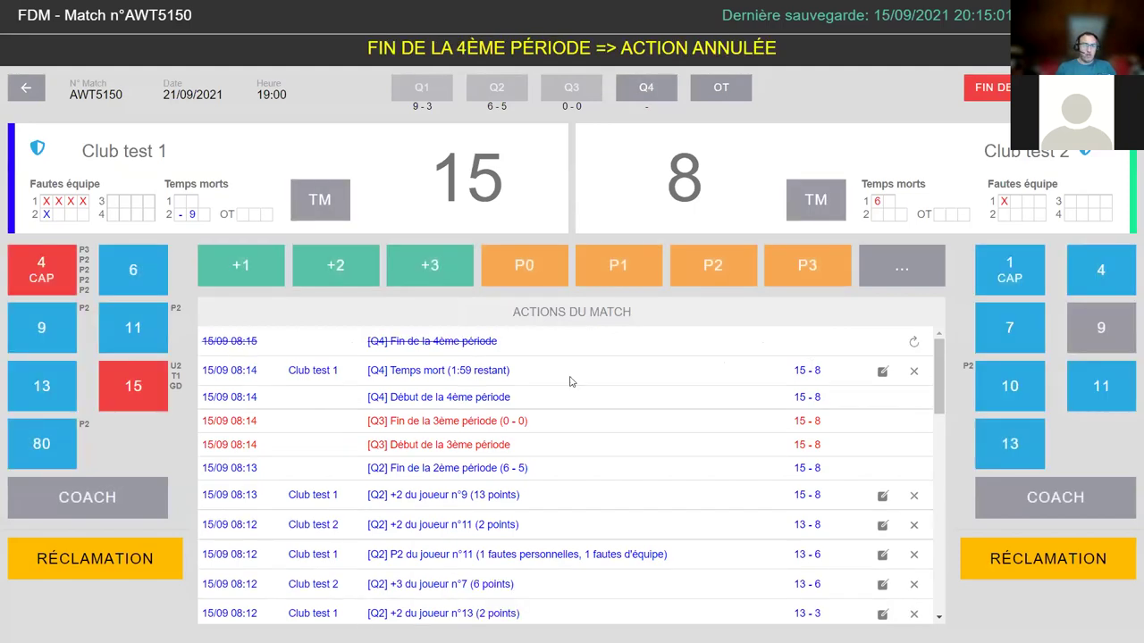
- Give Club test 1's coach a C1 foul, then end the fourth quarter again
click(116, 500)
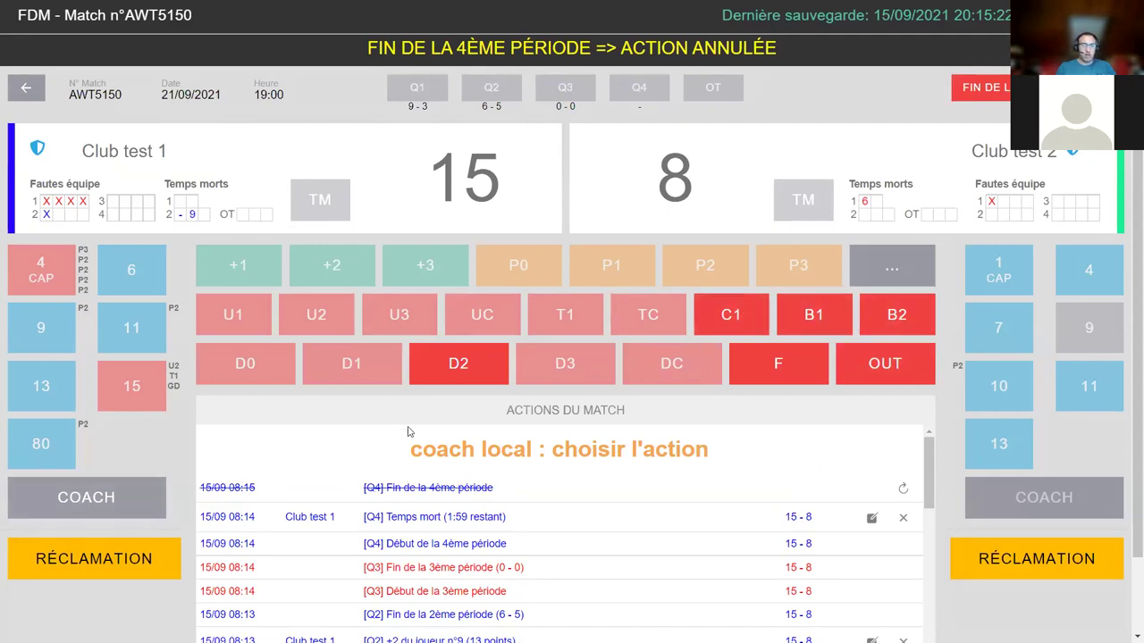
click(736, 314)
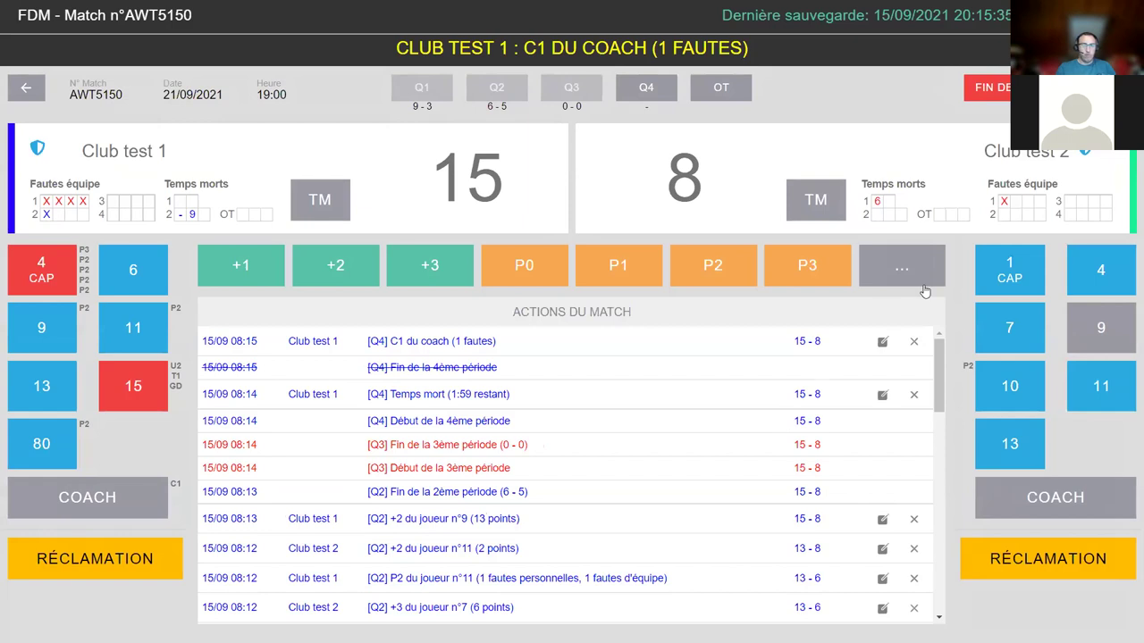
click(669, 93)
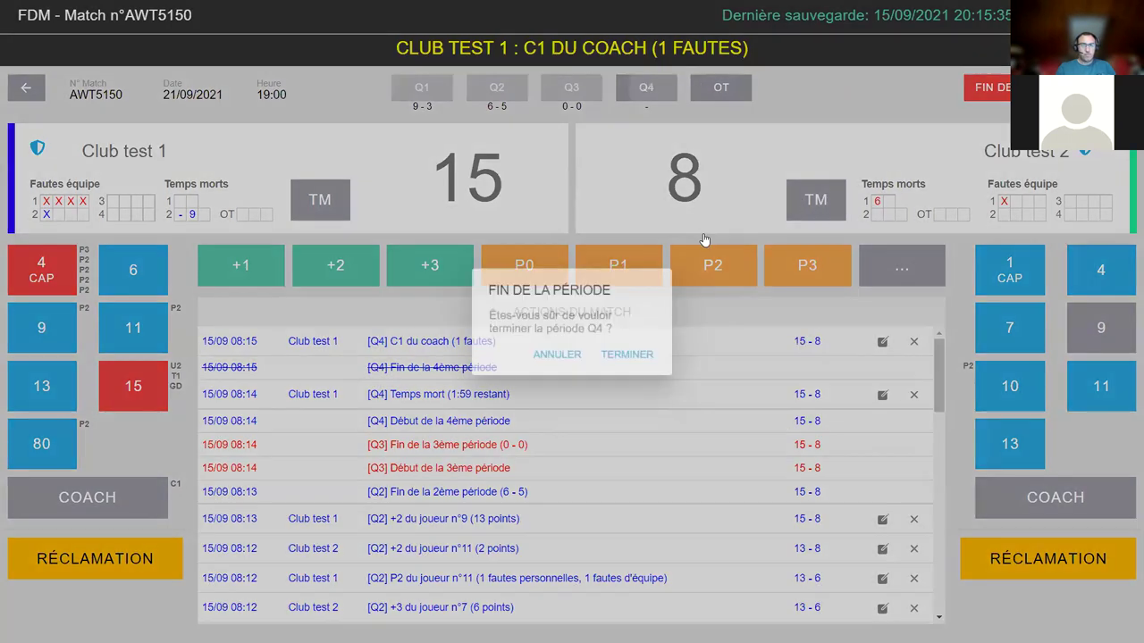
click(629, 355)
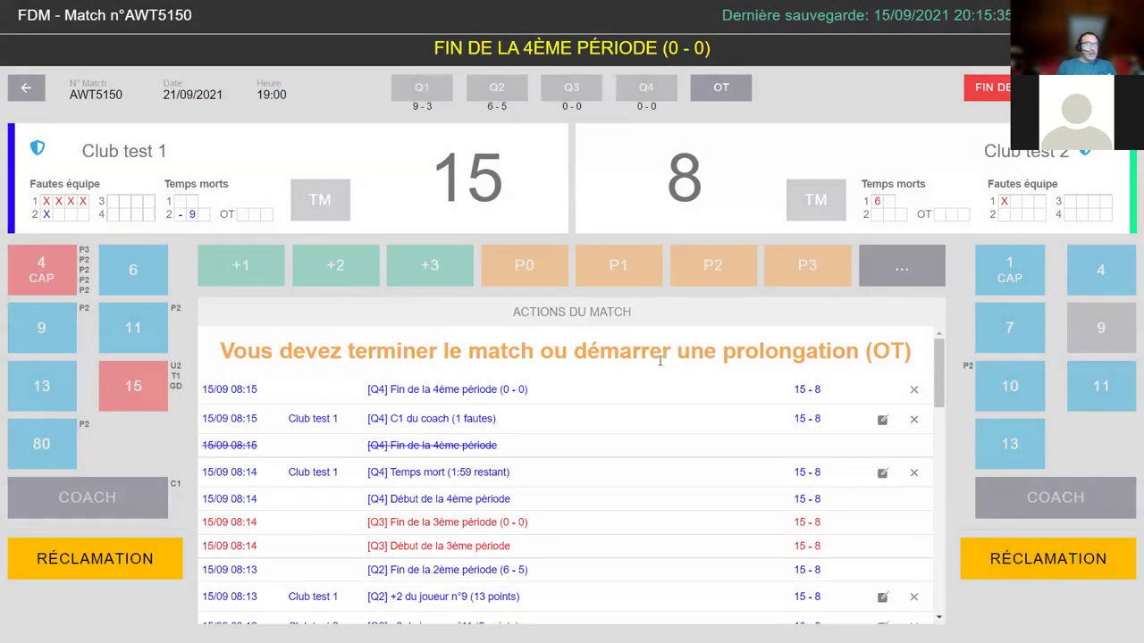
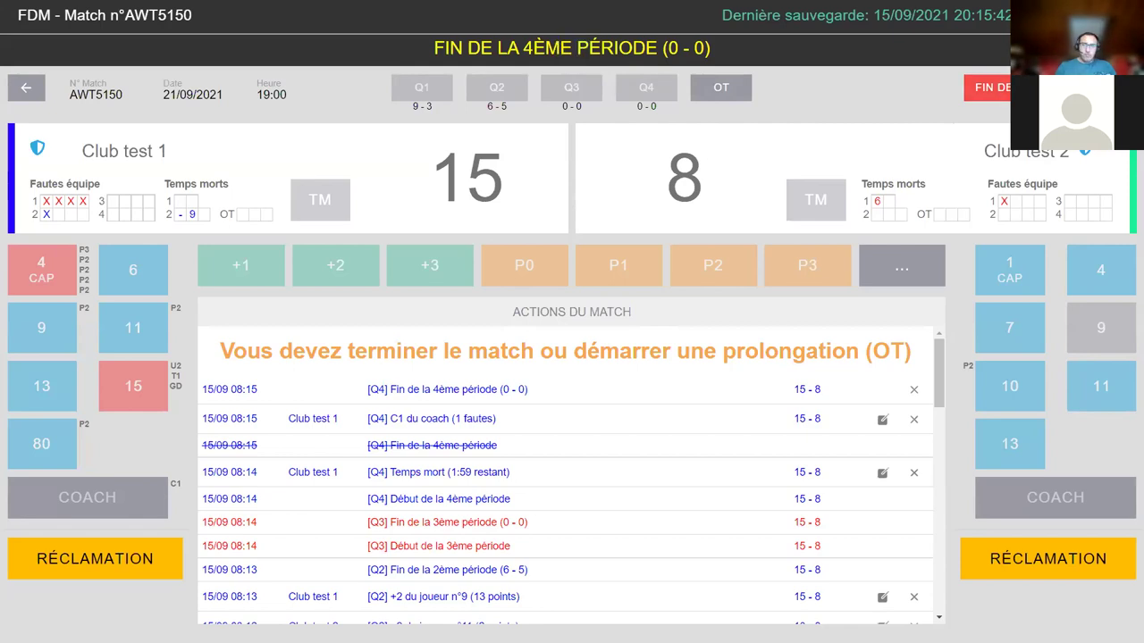
- Close the fourth period at 15–8, backing out of a premature end-of-match prompt
click(992, 87)
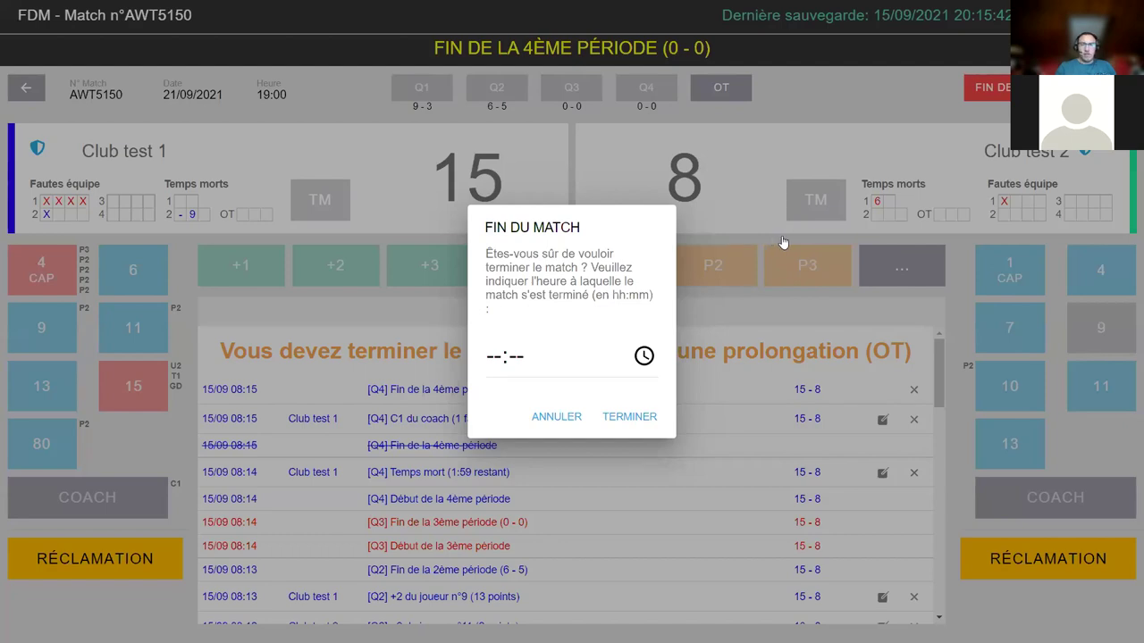
click(558, 417)
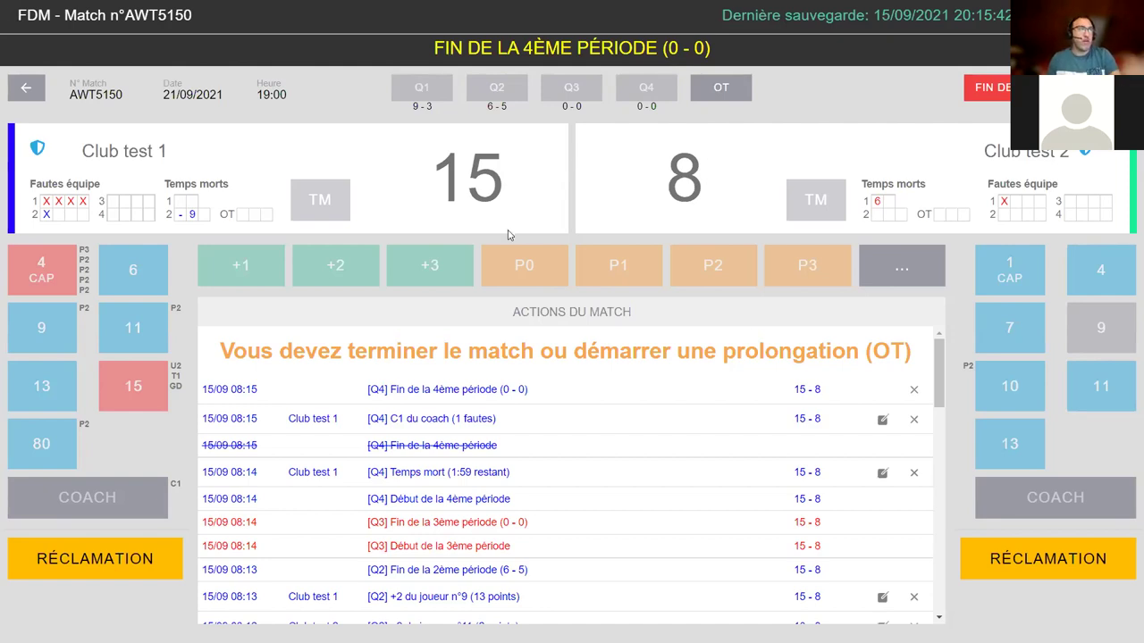
drag(387, 181, 464, 167)
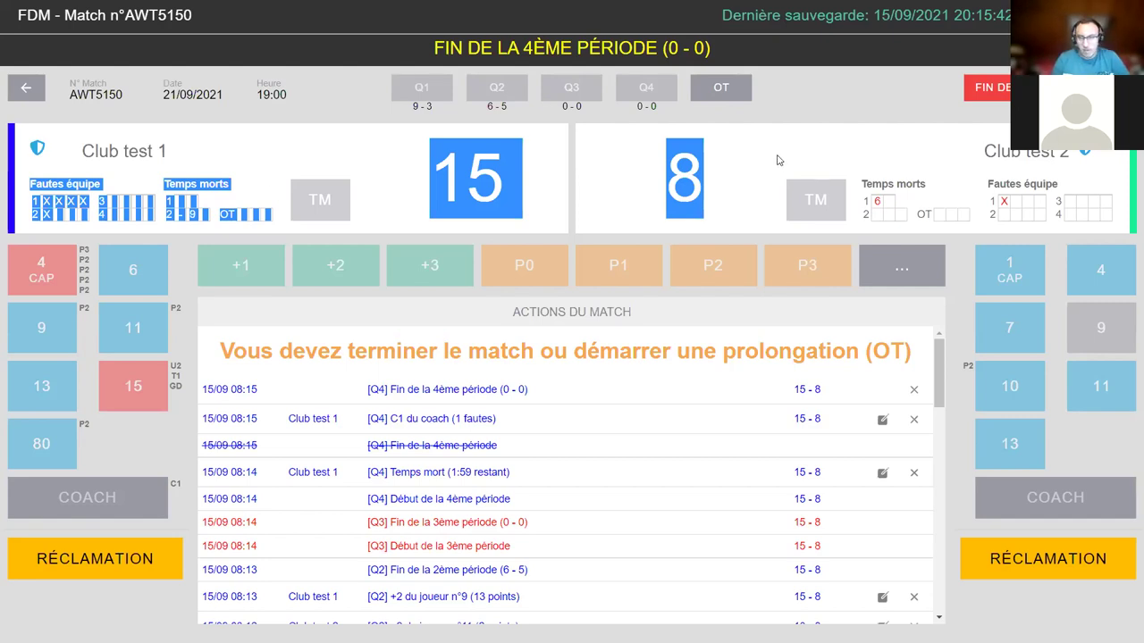
click(547, 170)
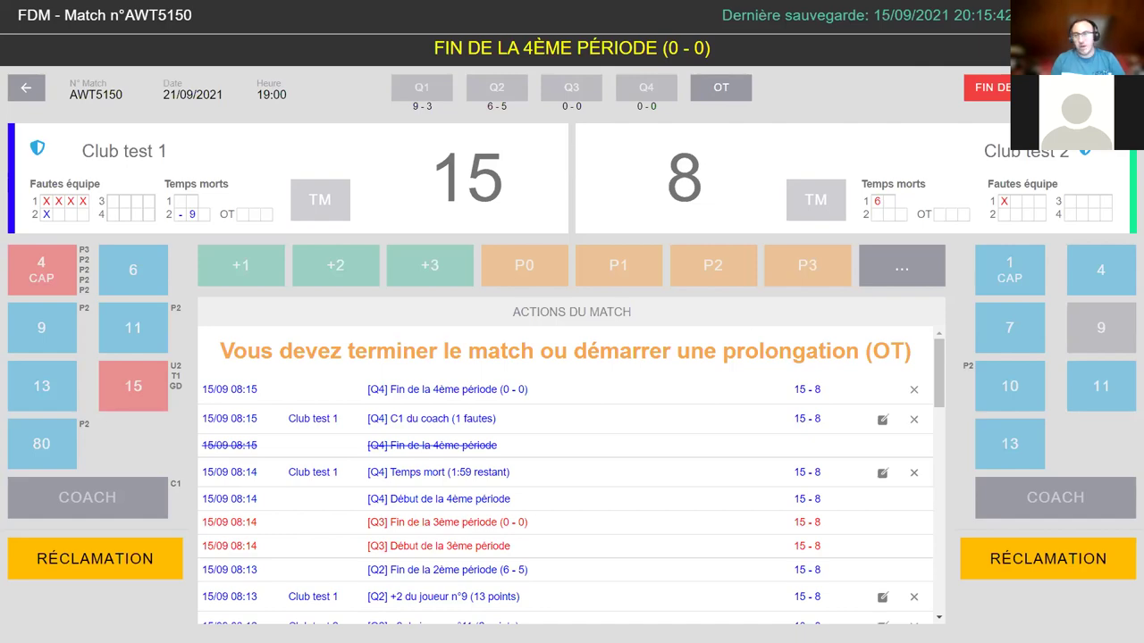
- Start the end-of-match confirmation and enter 21:30 as the finish time
click(987, 87)
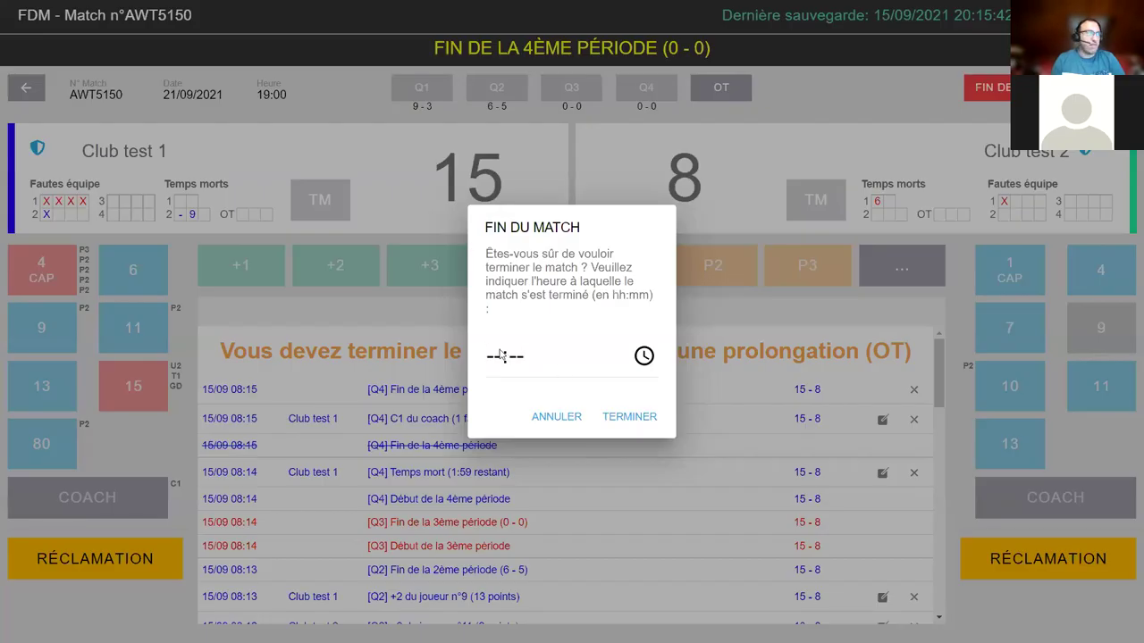
click(494, 357)
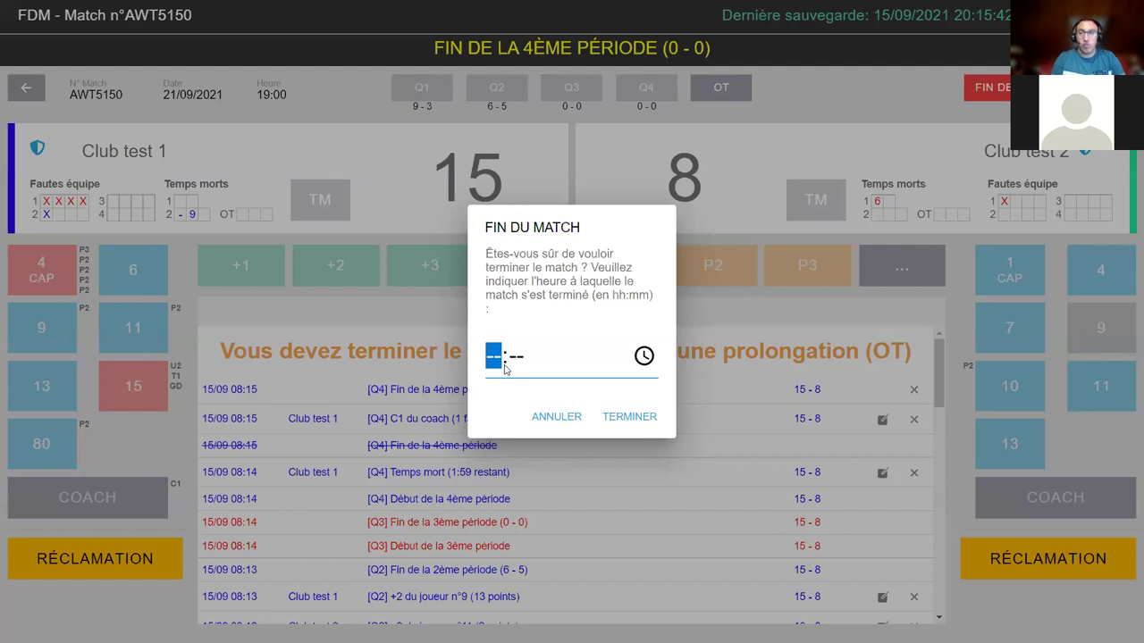
text(2130)
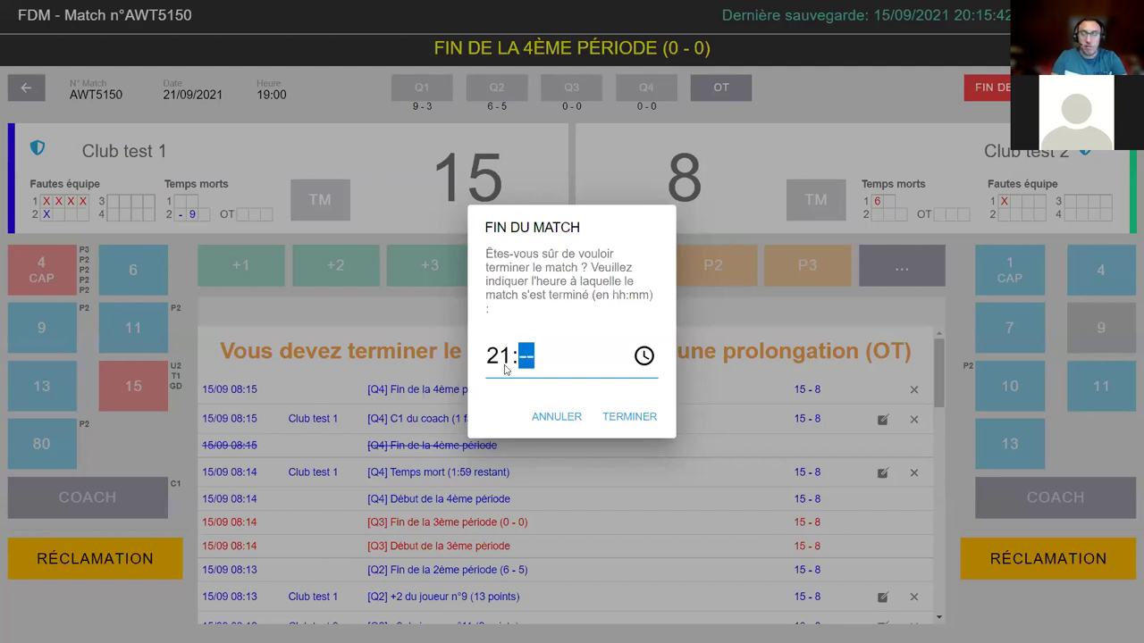
- Confirm the match end at 21:30 and review the 15–8 validation summary
click(629, 417)
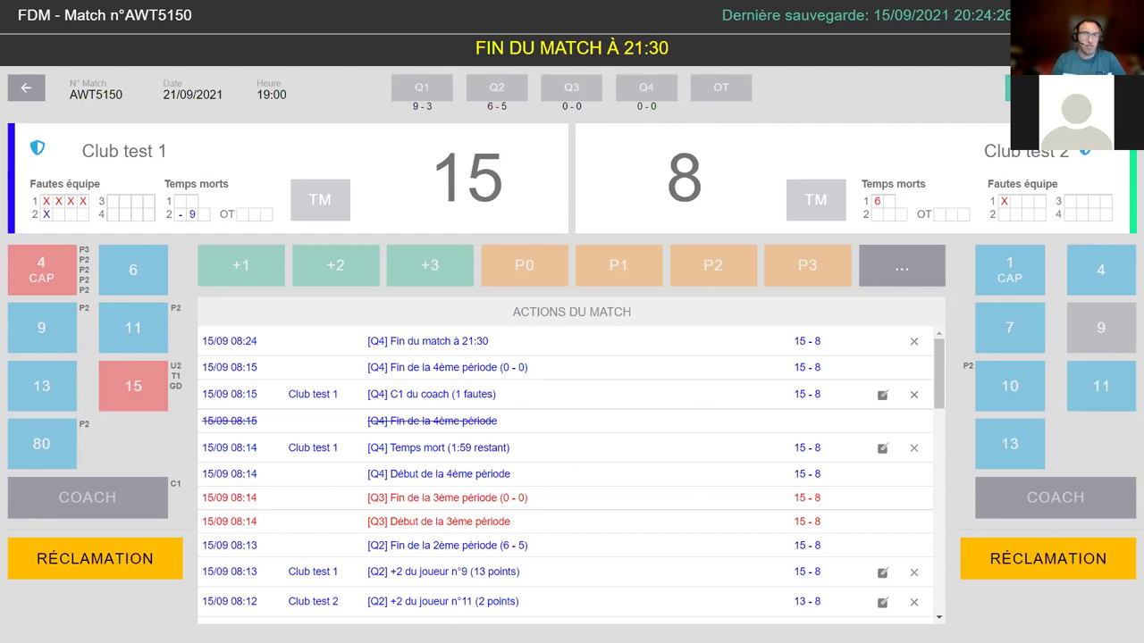
scroll(861, 213, down, 3)
scroll(861, 212, up, 2)
scroll(861, 213, down, 1)
scroll(862, 213, up, 1)
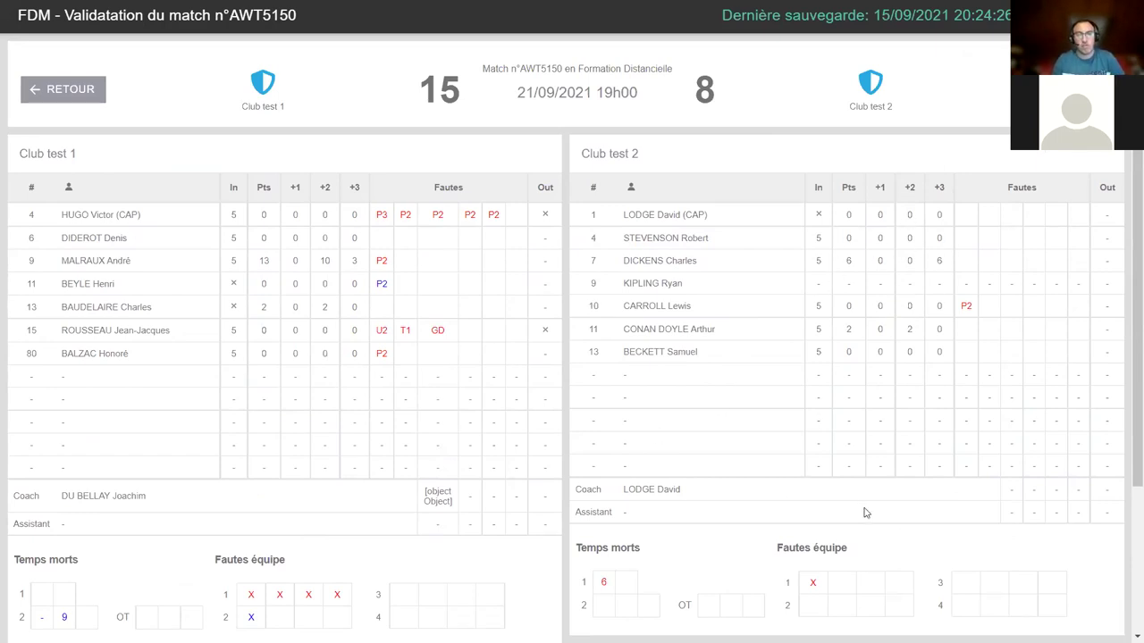
scroll(864, 501, down, 1)
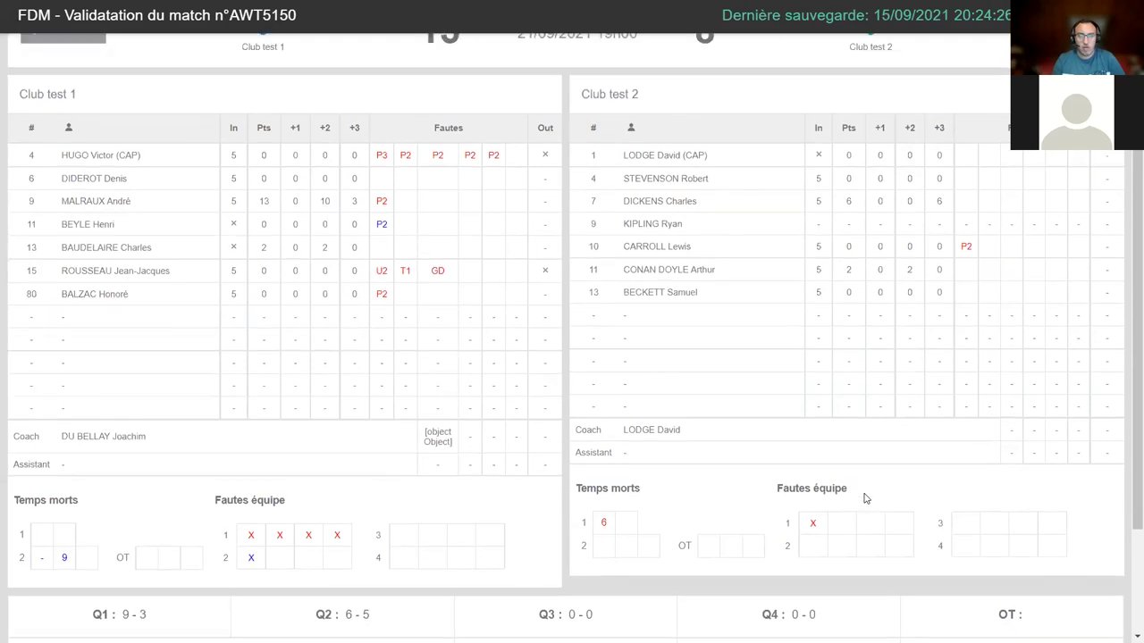
scroll(864, 498, up, 1)
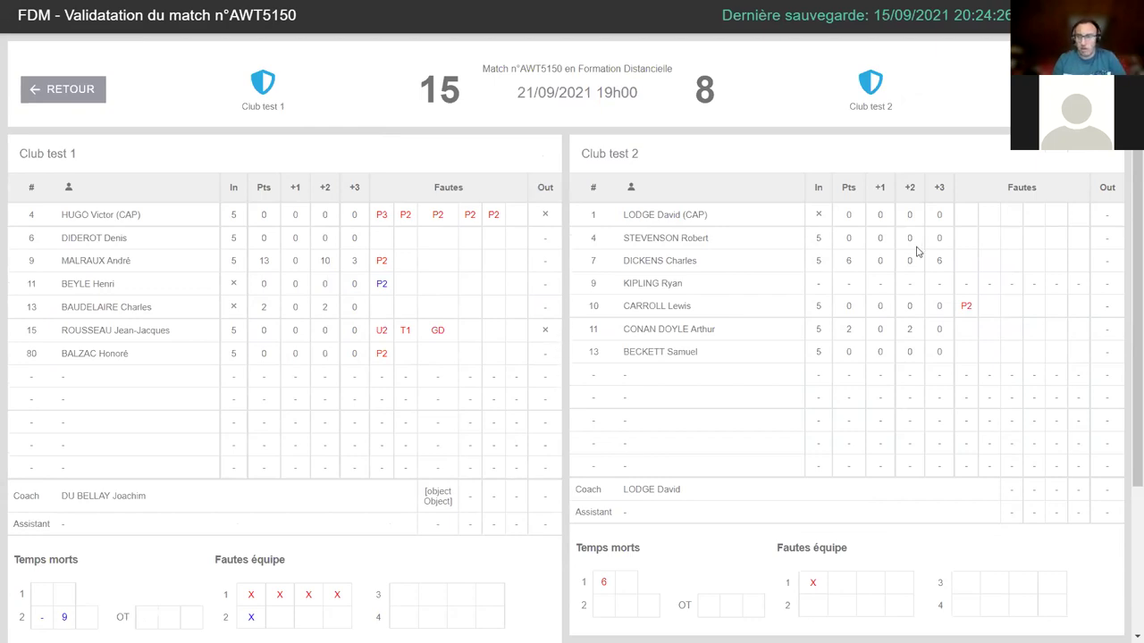
scroll(771, 301, down, 2)
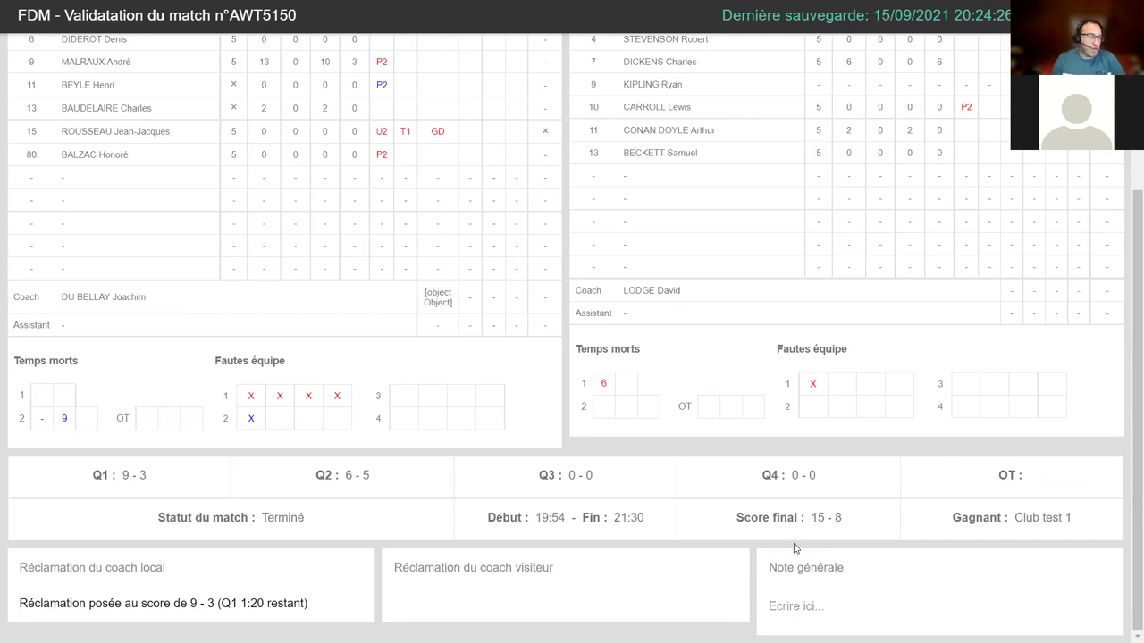
- Scroll the validation page back to the top so the match sheet can be signed
scroll(793, 545, up, 3)
scroll(789, 519, down, 3)
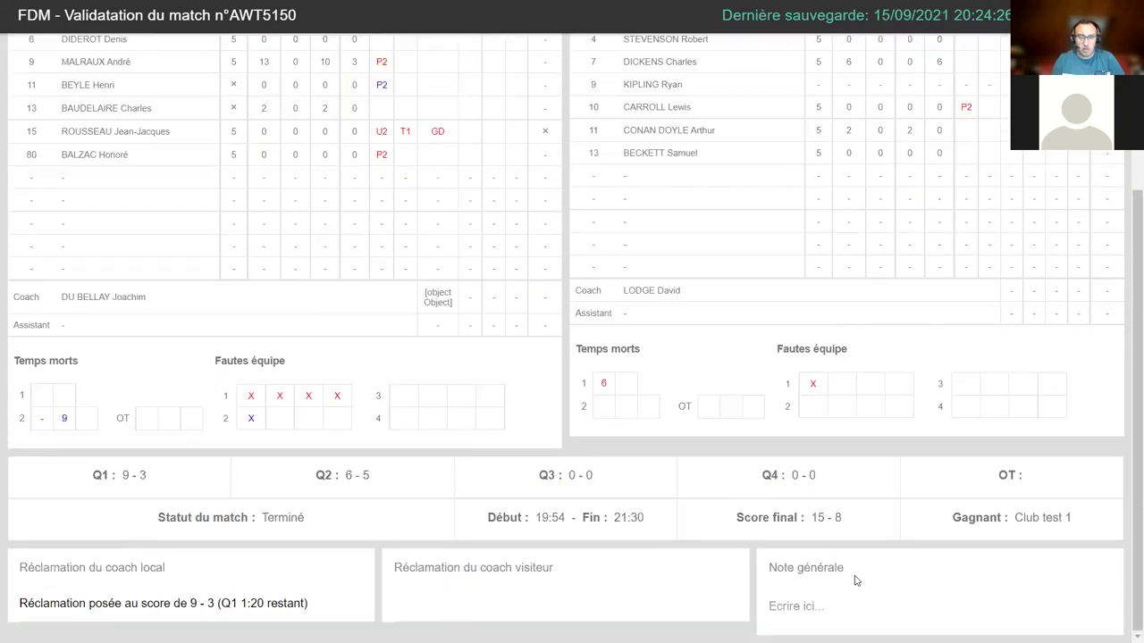
scroll(750, 273, up, 3)
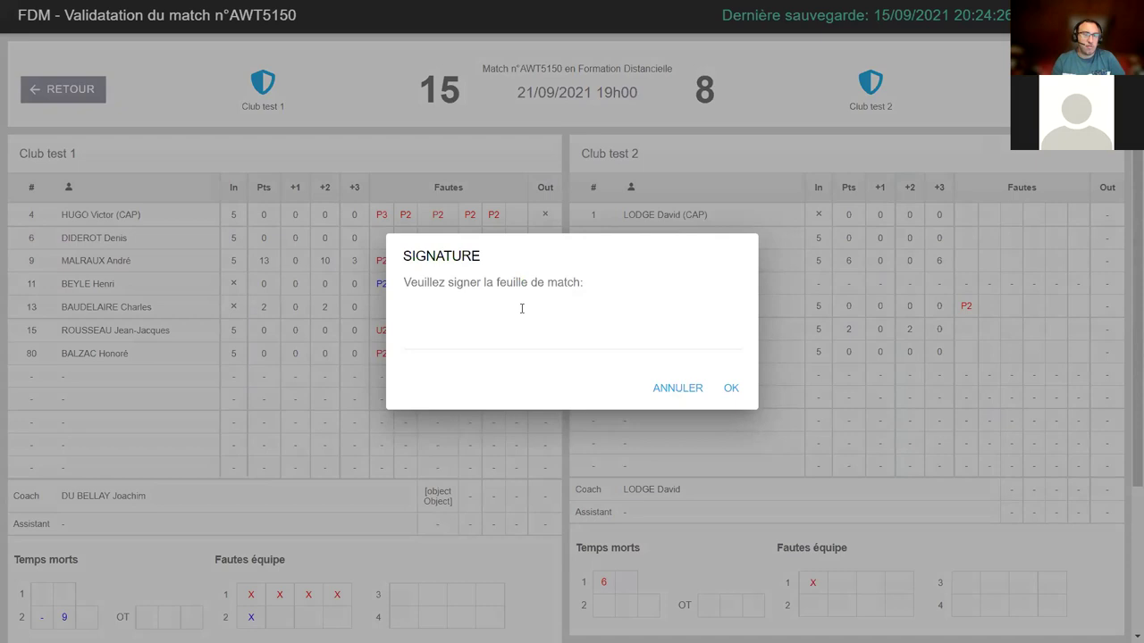
- Dismiss the SIGNATURE dialog without entering a password
click(522, 308)
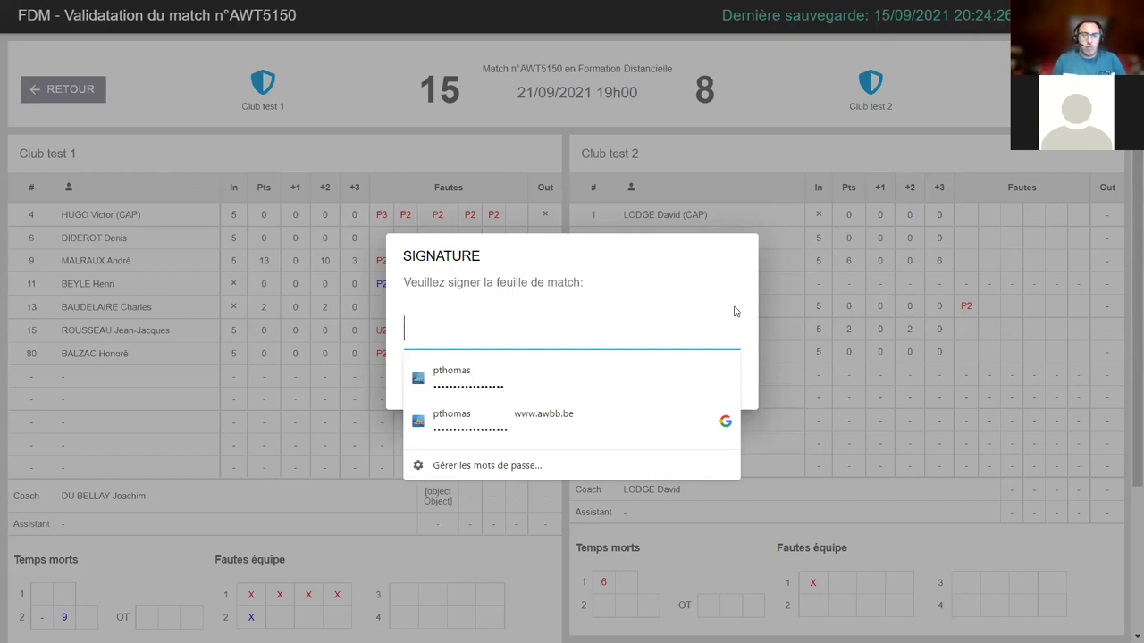
click(670, 388)
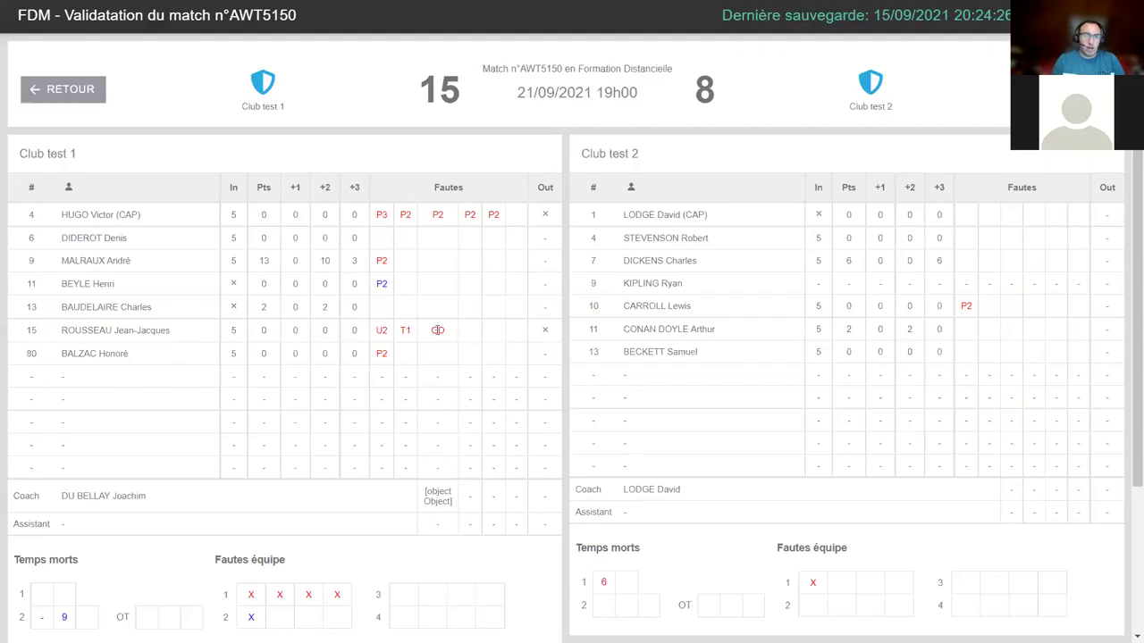
- Enter the signature password and confirm to sign the 15–8 match sheet
drag(432, 330, 449, 334)
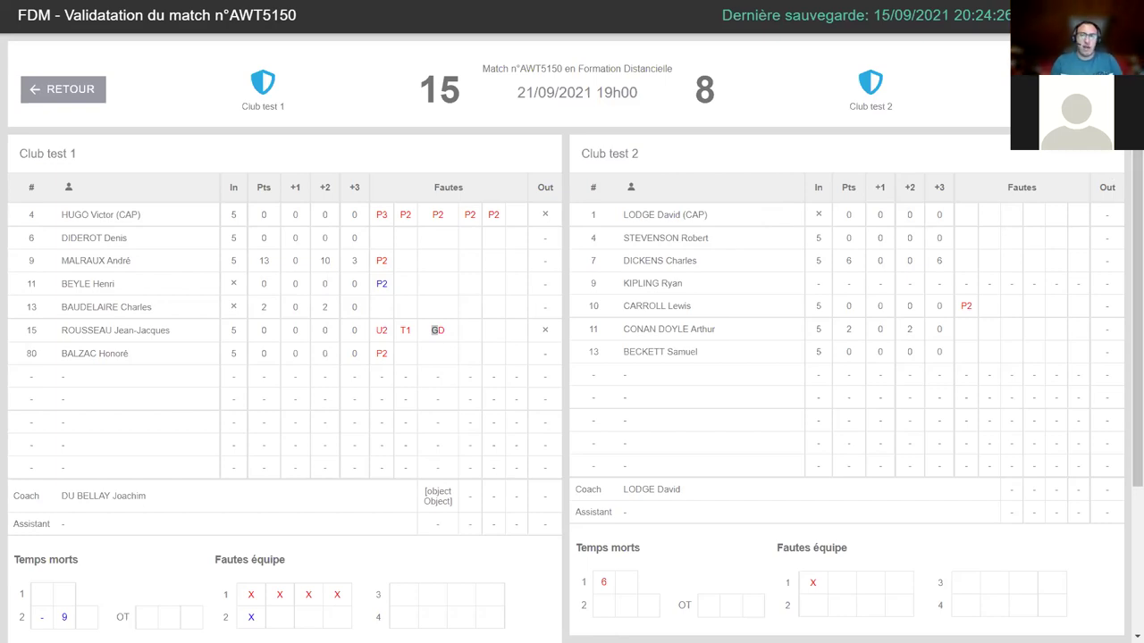
text(••••••)
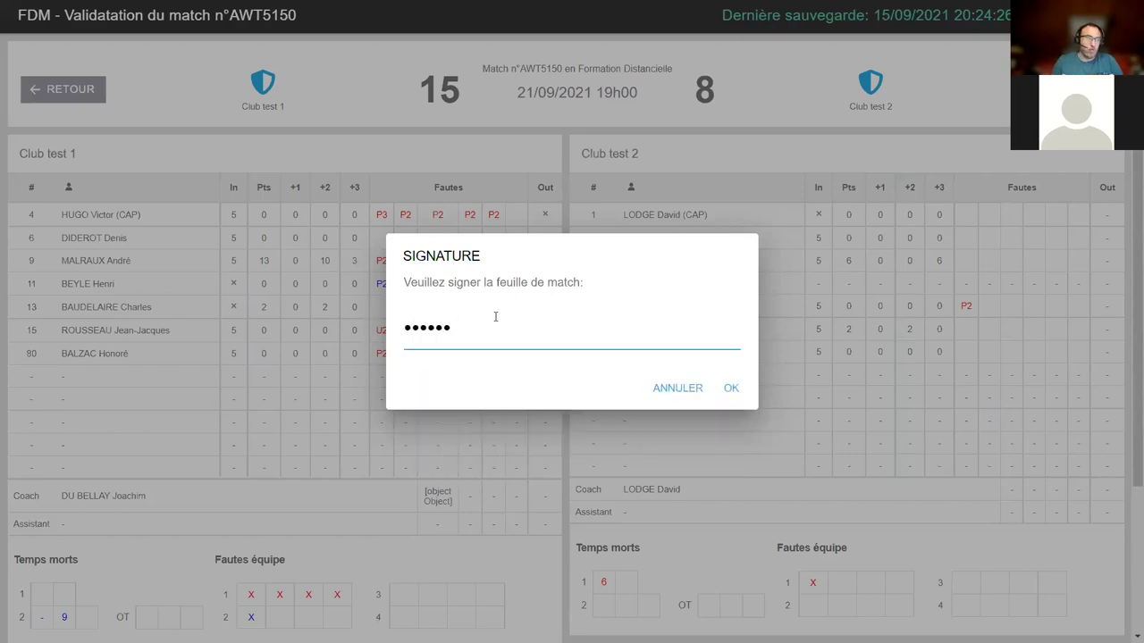
click(733, 390)
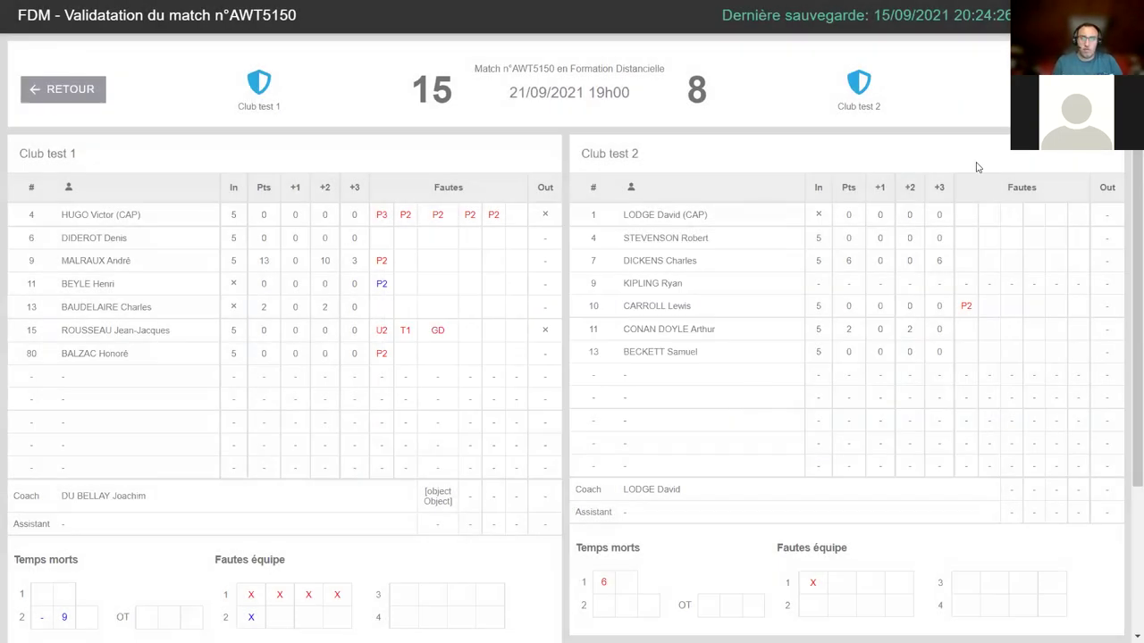